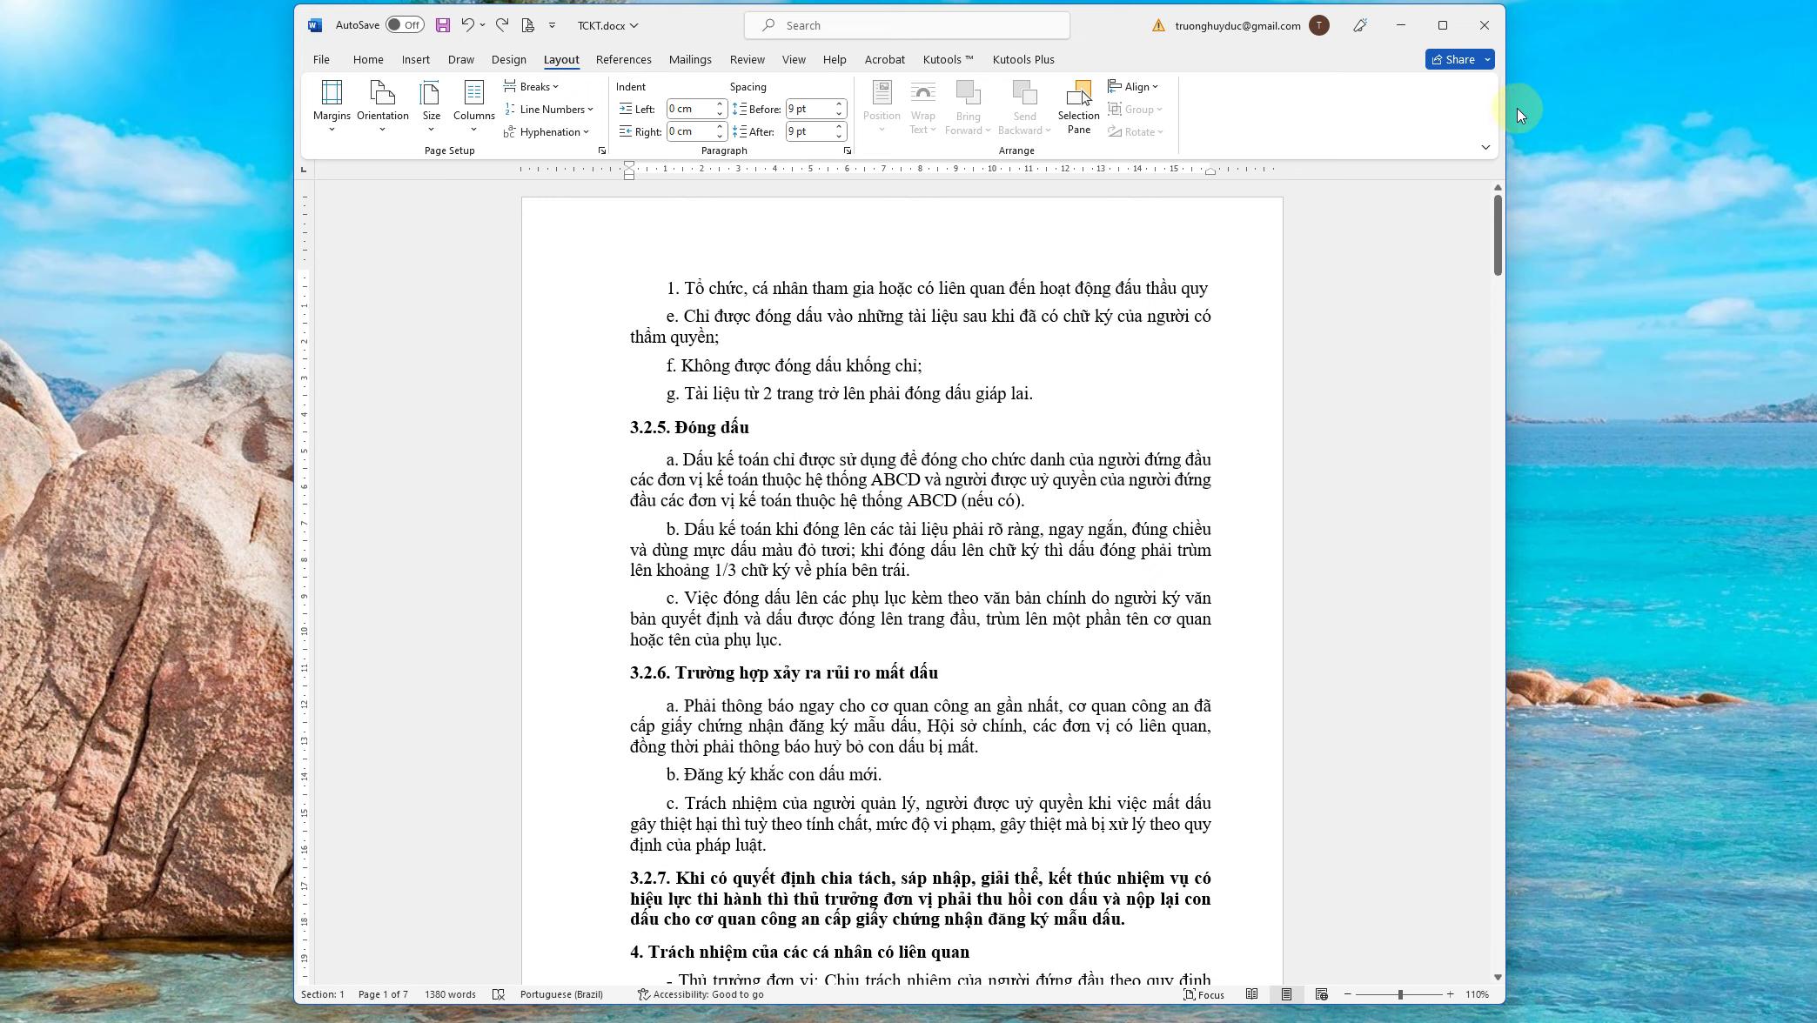
Look over the timesheet table in section 3.2.6 to see where it falls
{"action": "mouse_move", "coordinate": [1499, 209]}
{"action": "left_mouse_down"}
{"action": "mouse_move", "coordinate": [1504, 315]}
{"action": "mouse_move", "coordinate": [1506, 249]}
{"action": "left_mouse_up"}
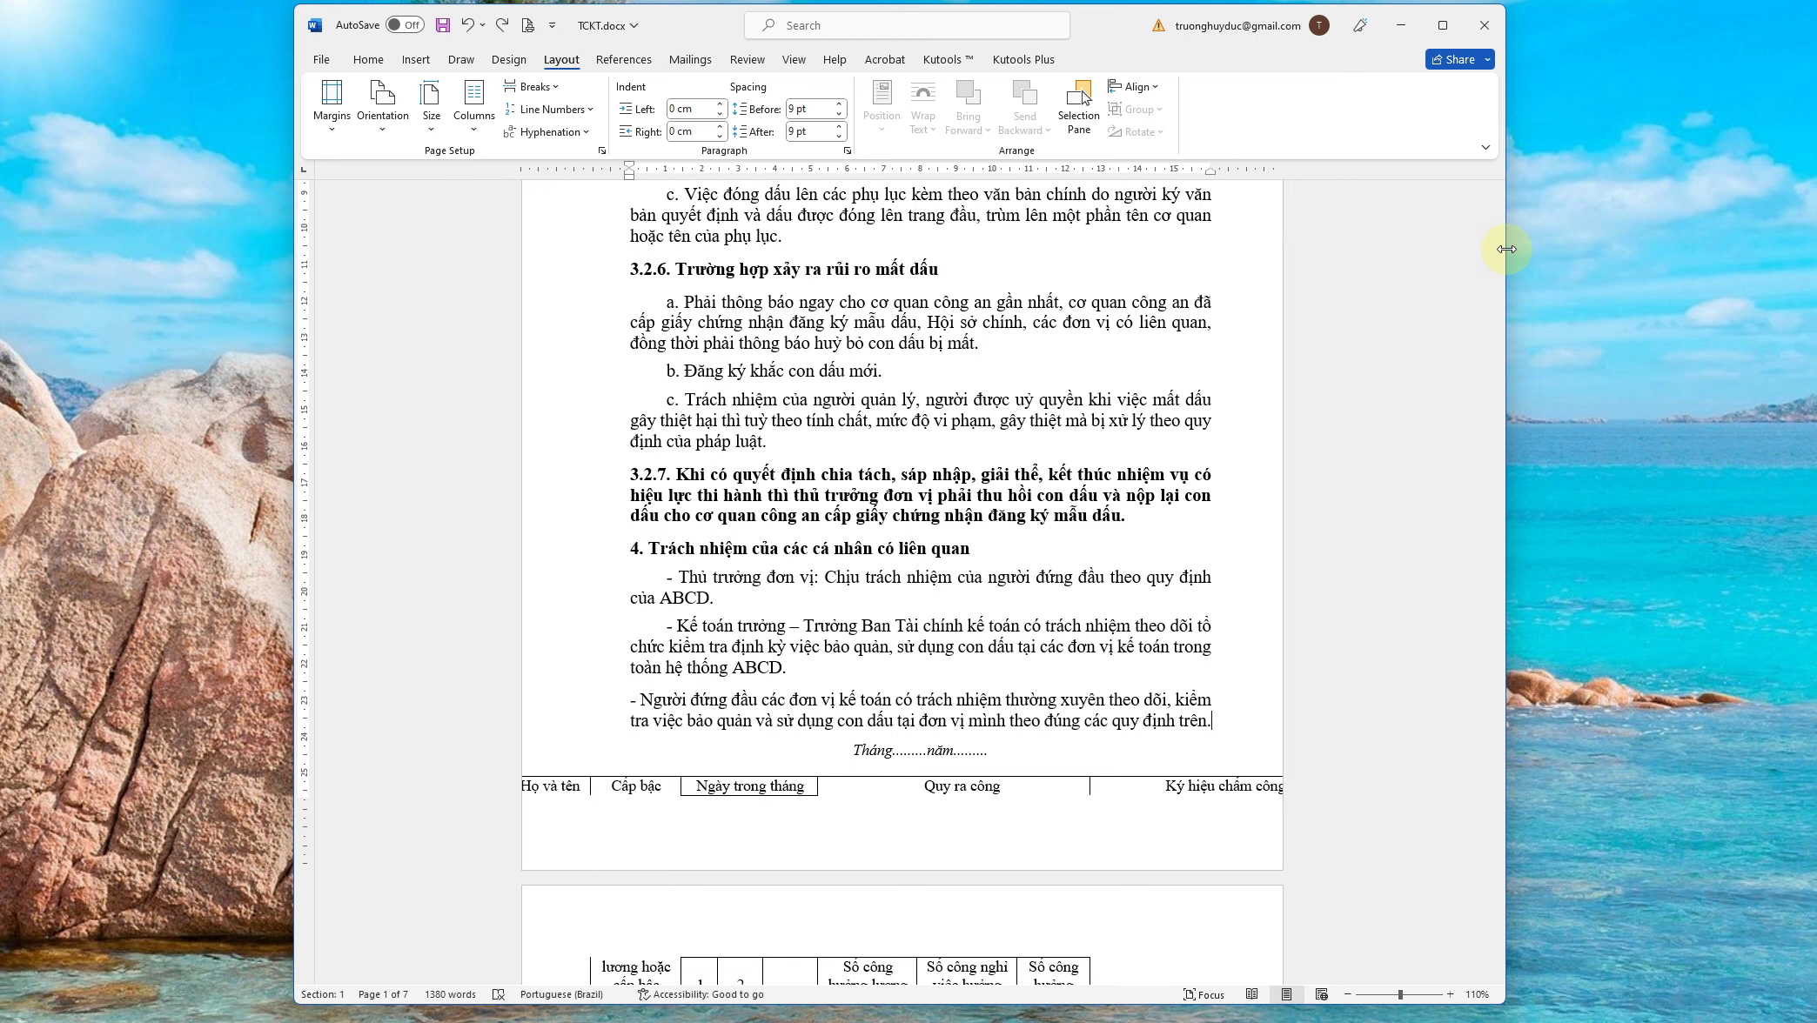
{"action": "left_click", "coordinate": [1166, 351]}
{"action": "scroll", "coordinate": [1166, 352], "scroll_direction": "up", "scroll_amount": 3}
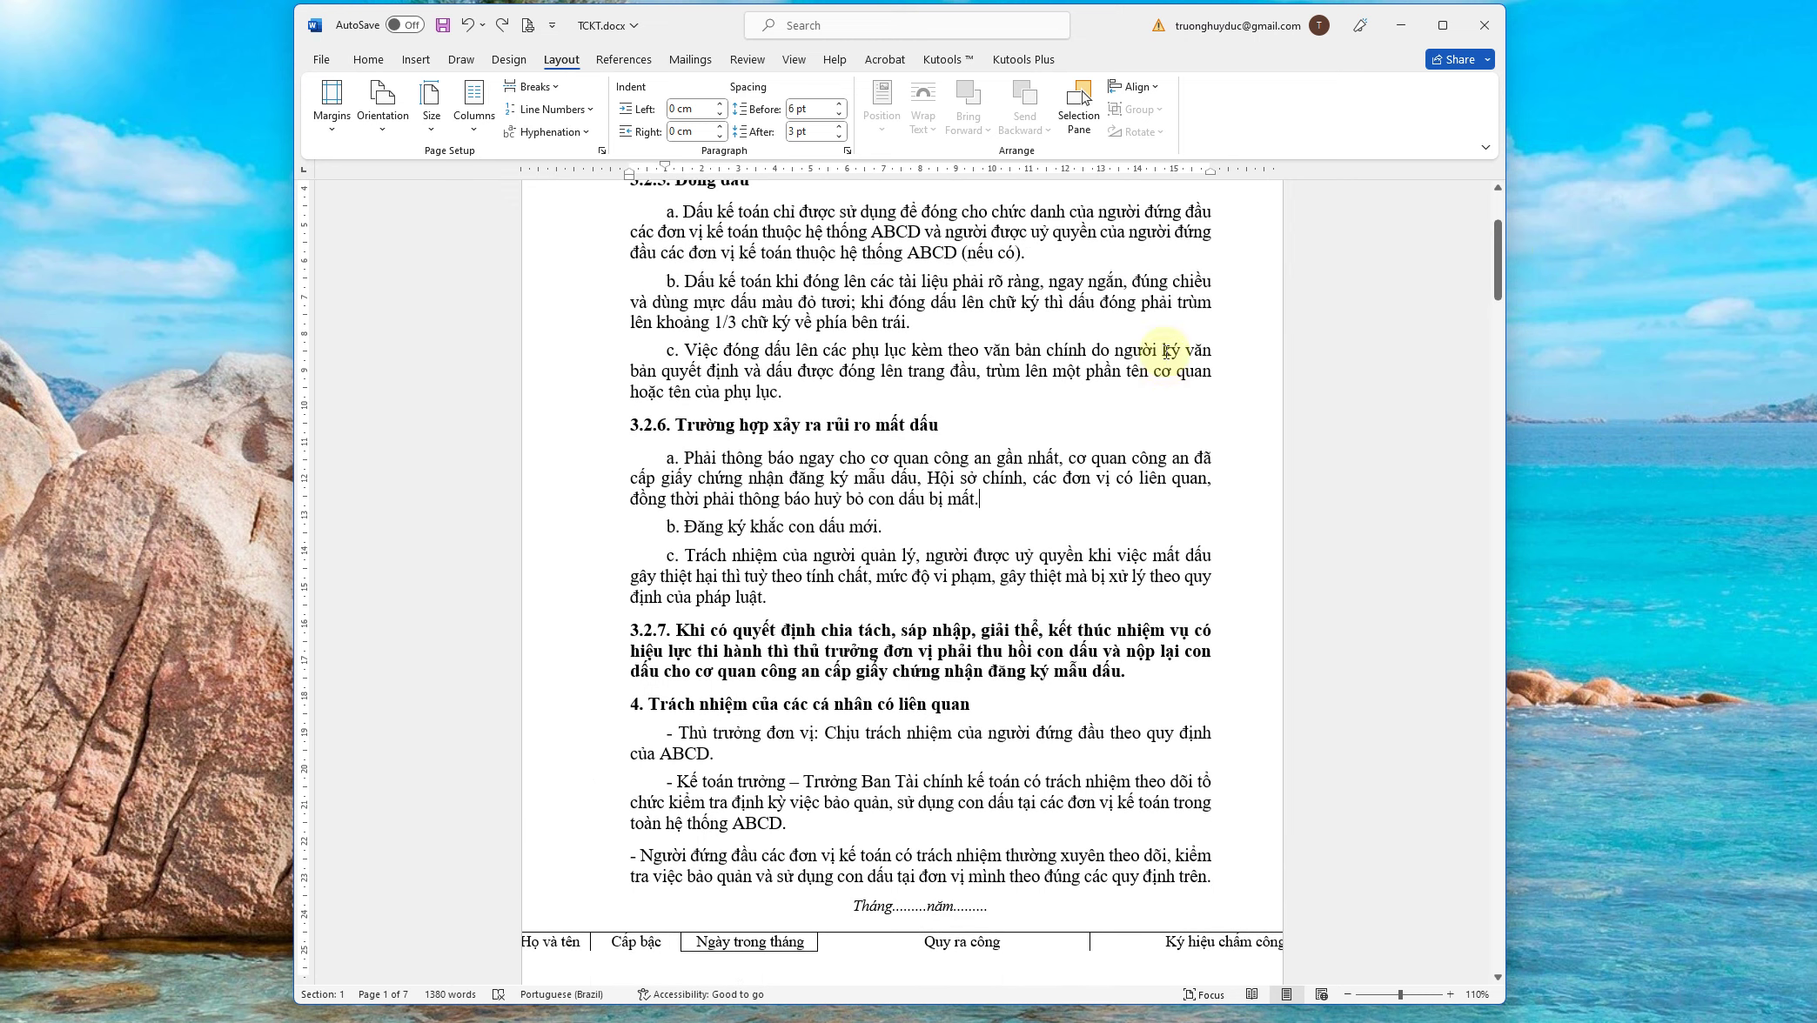
{"action": "scroll", "coordinate": [1166, 352], "scroll_direction": "down", "scroll_amount": 7}
{"action": "scroll", "coordinate": [1166, 355], "scroll_direction": "down", "scroll_amount": 5}
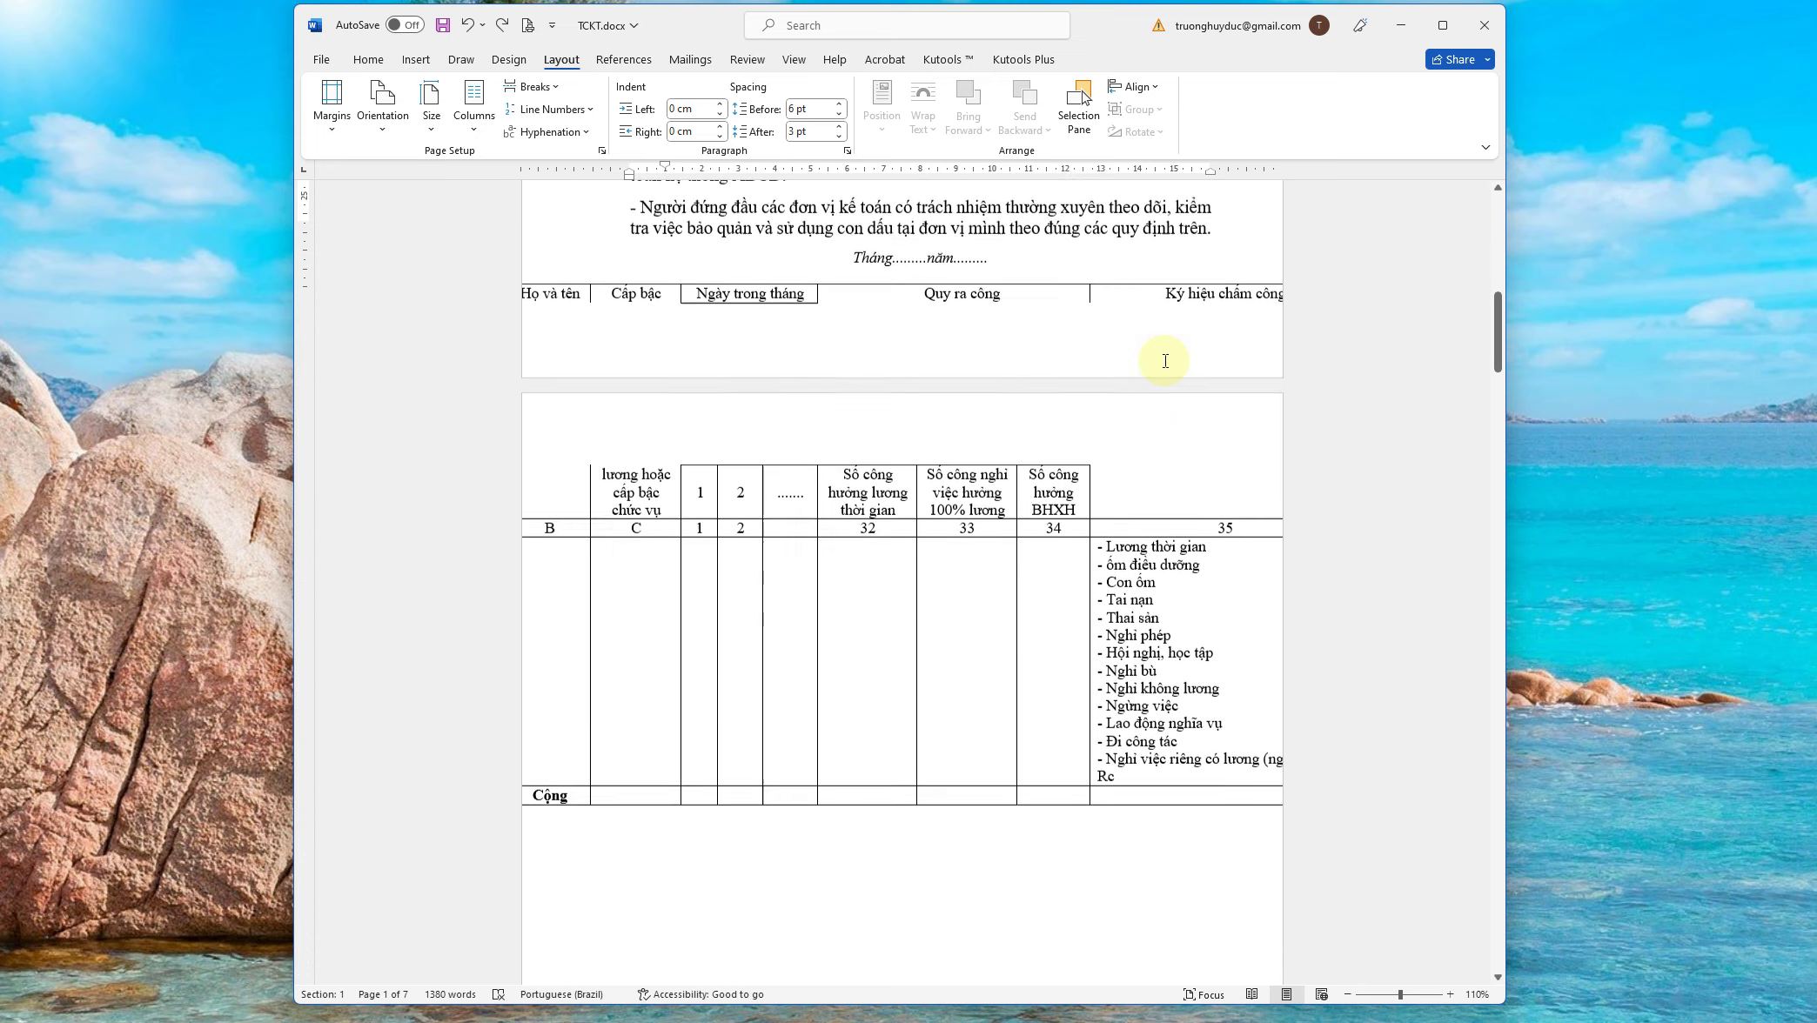
{"action": "scroll", "coordinate": [1165, 360], "scroll_direction": "down", "scroll_amount": 1}
{"action": "mouse_move", "coordinate": [551, 294]}
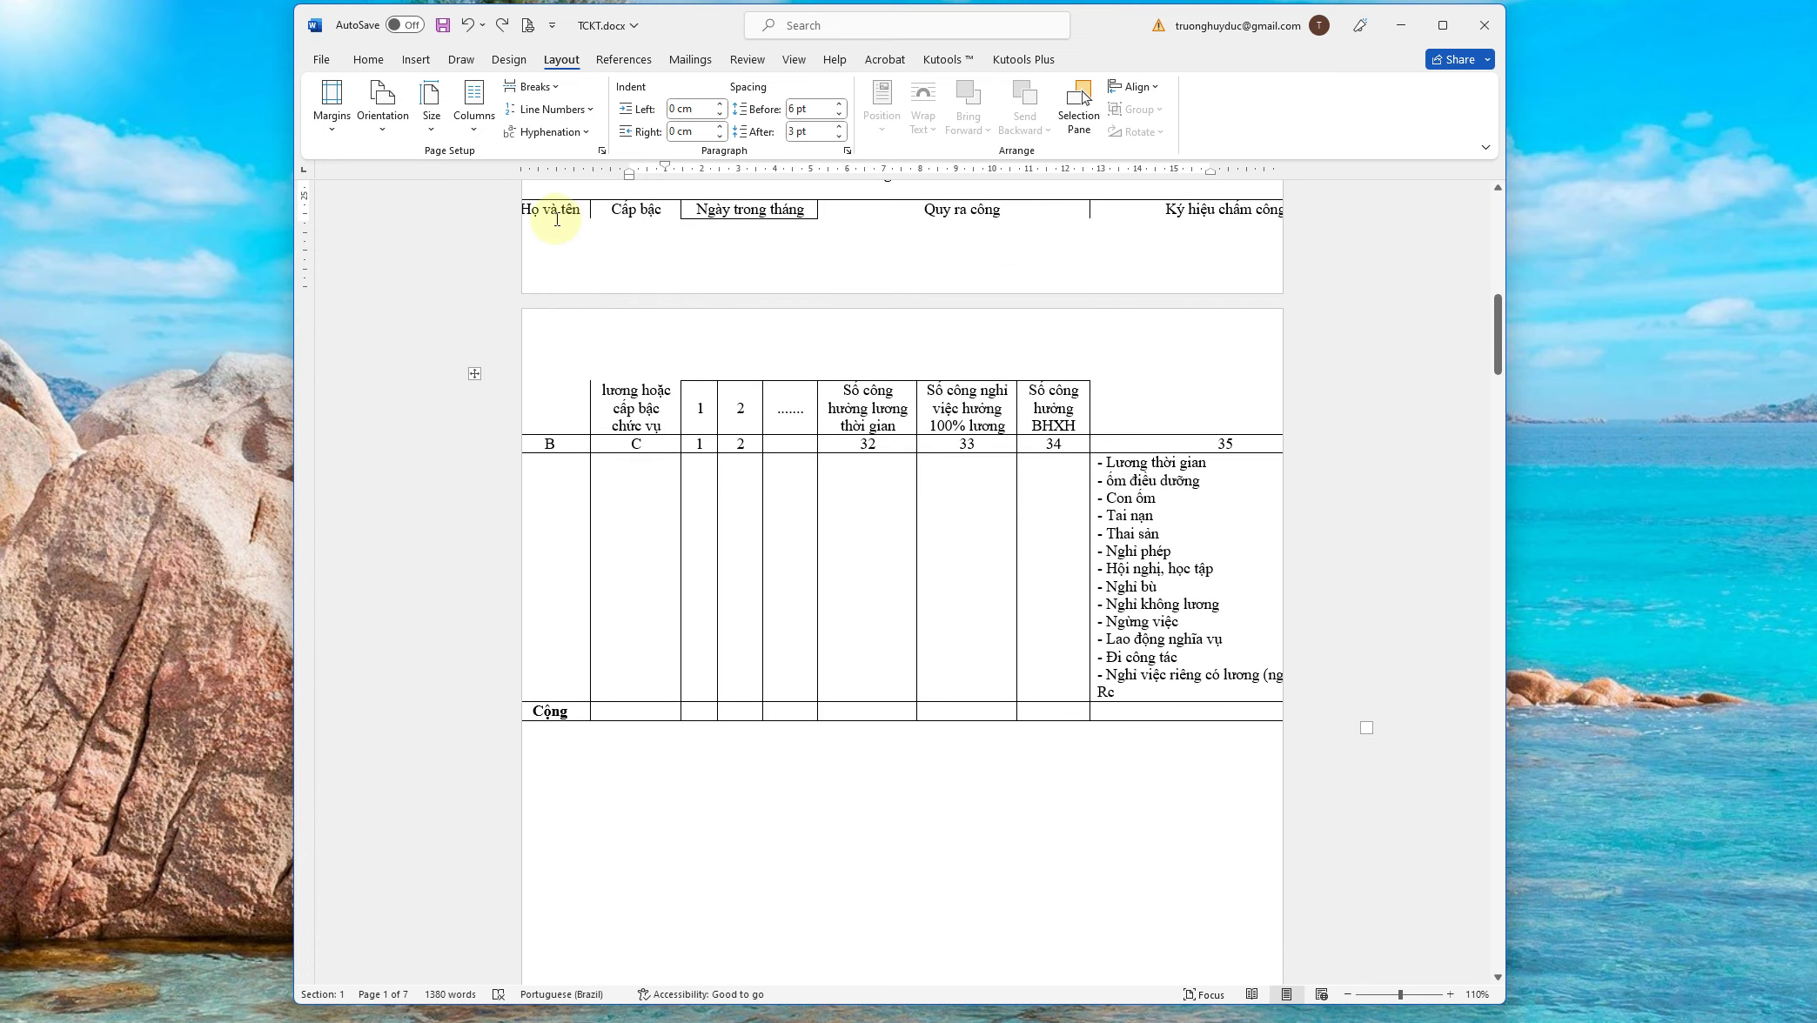
{"action": "left_click_drag", "start_coordinate": [570, 214], "coordinate": [1236, 696]}
{"action": "left_click", "coordinate": [1138, 533]}
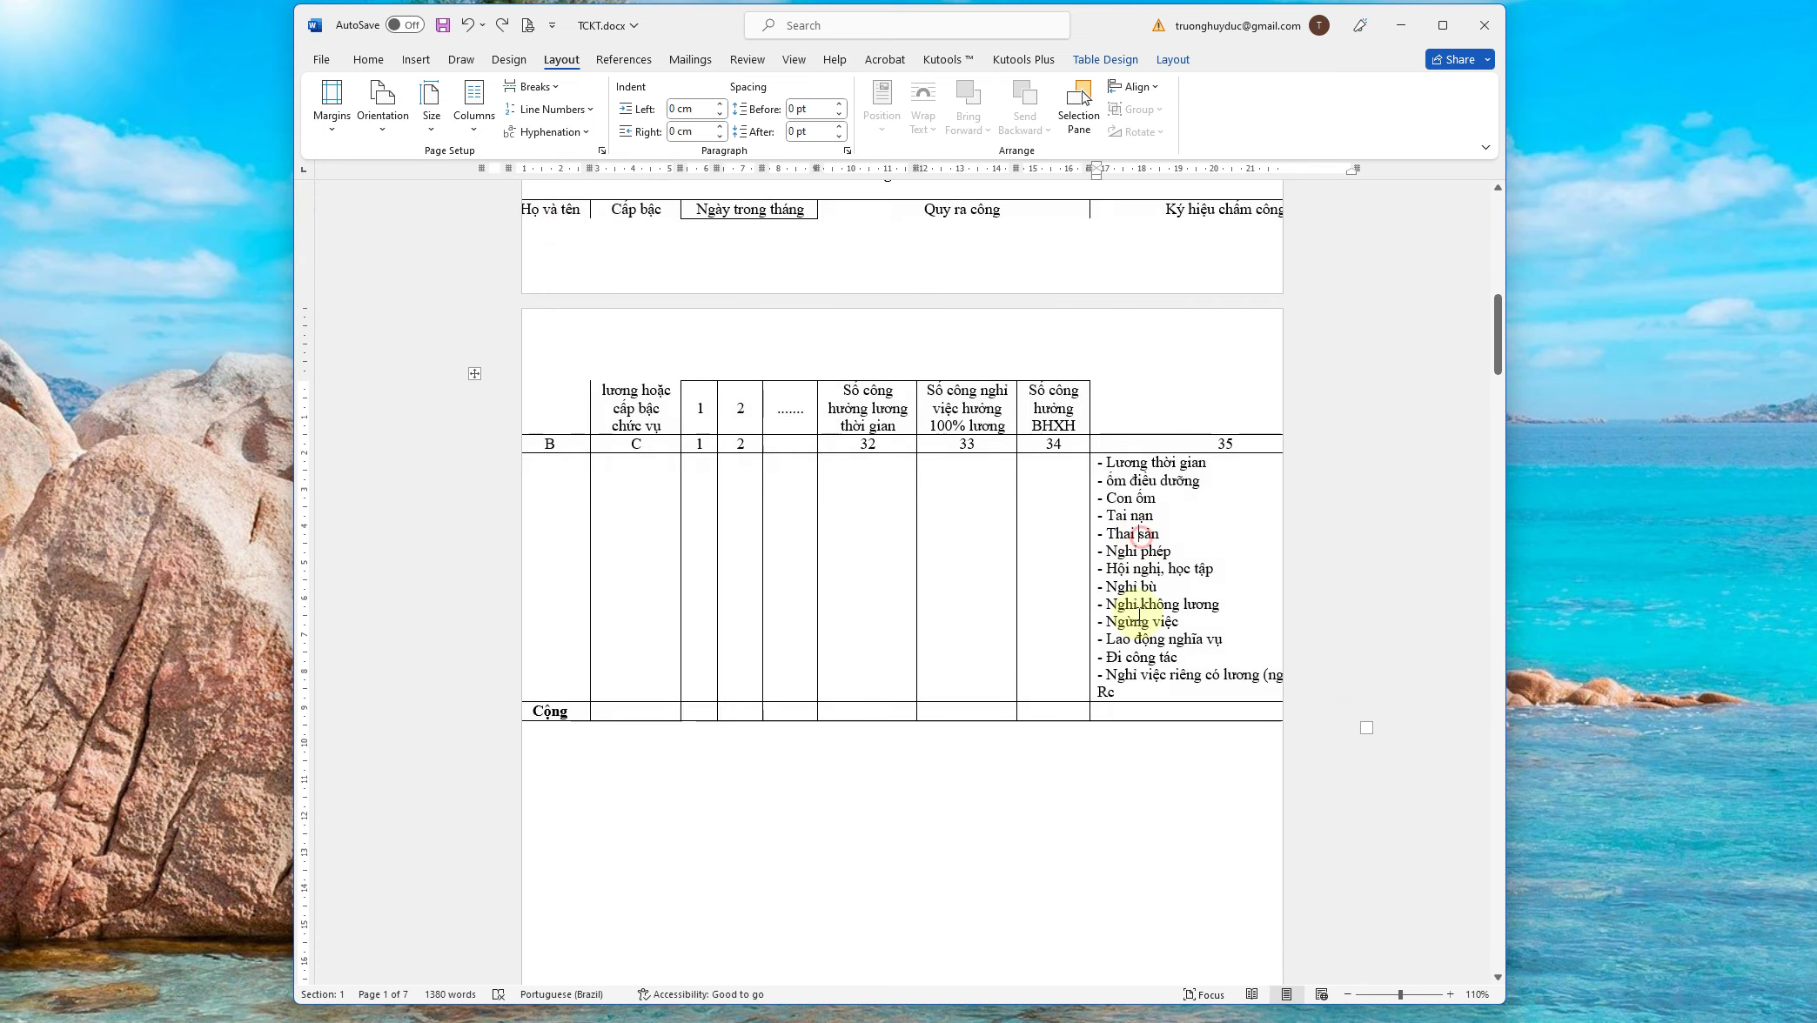
{"action": "scroll", "coordinate": [1142, 639], "scroll_direction": "down", "scroll_amount": 7}
{"action": "left_click_drag", "start_coordinate": [1497, 387], "coordinate": [1507, 465]}
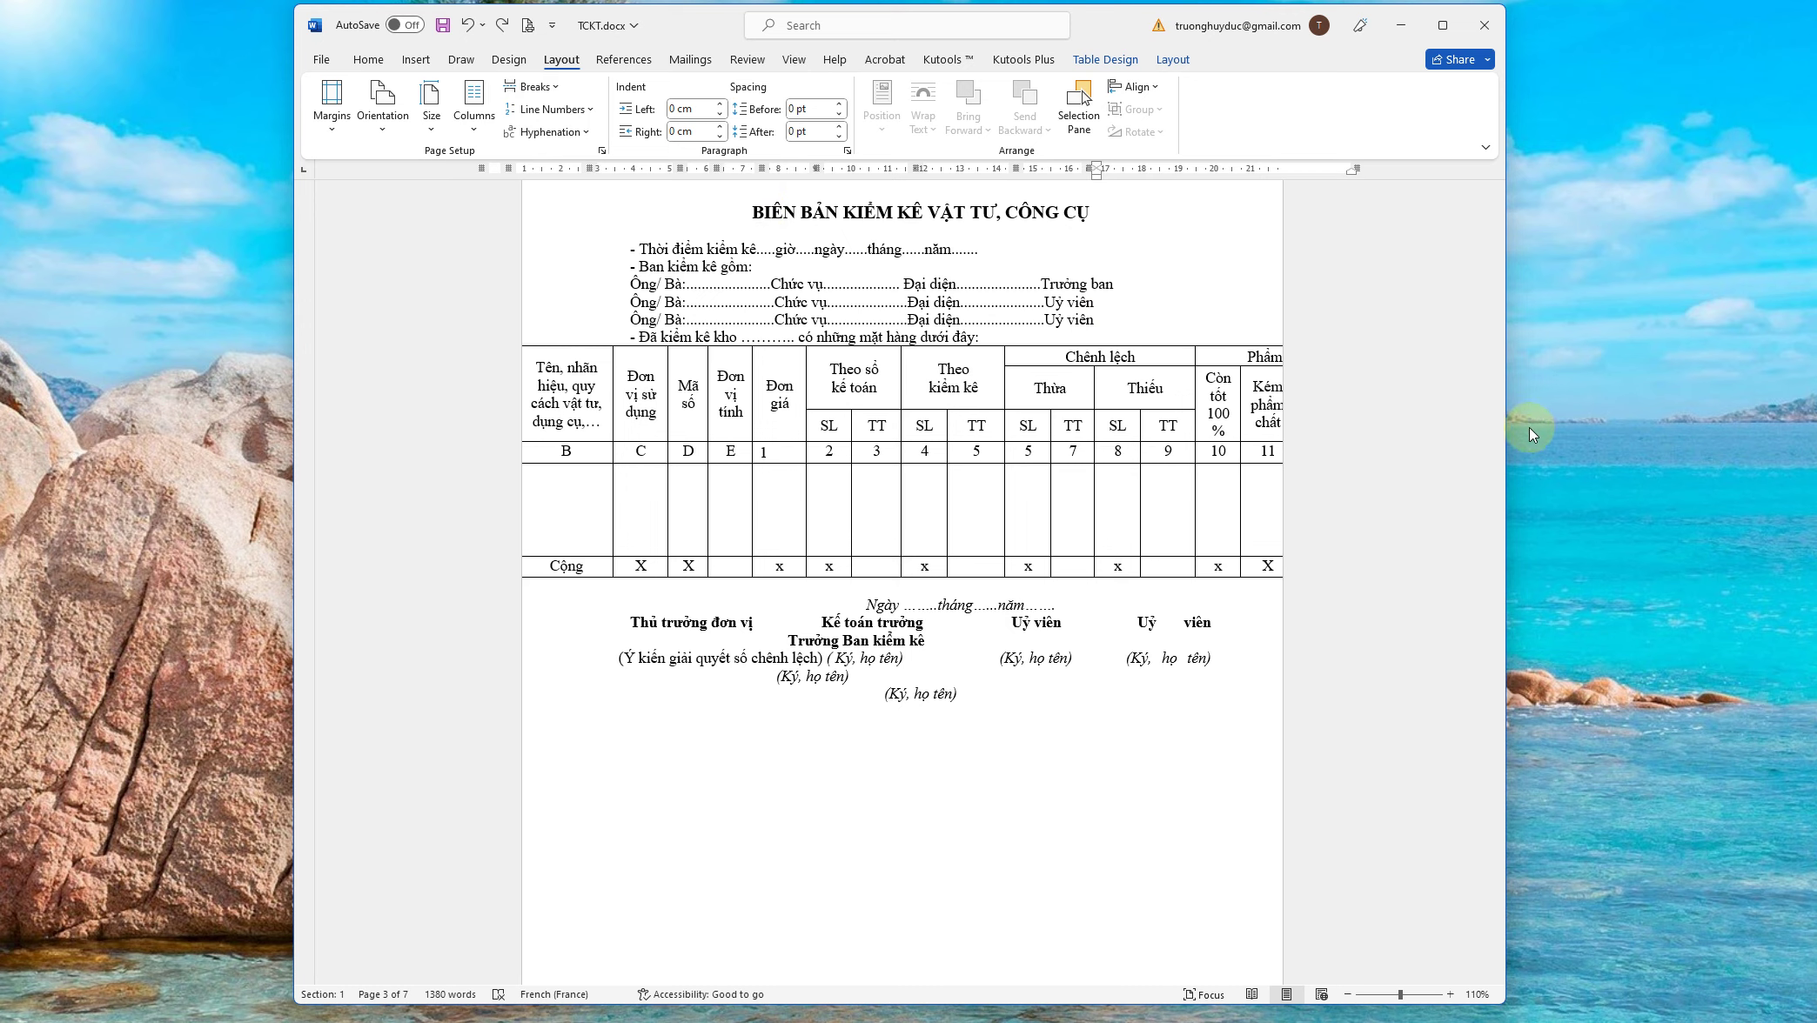
{"action": "mouse_move", "coordinate": [1502, 448]}
{"action": "left_mouse_down"}
{"action": "mouse_move", "coordinate": [1495, 789]}
{"action": "mouse_move", "coordinate": [1492, 280]}
{"action": "left_mouse_up"}
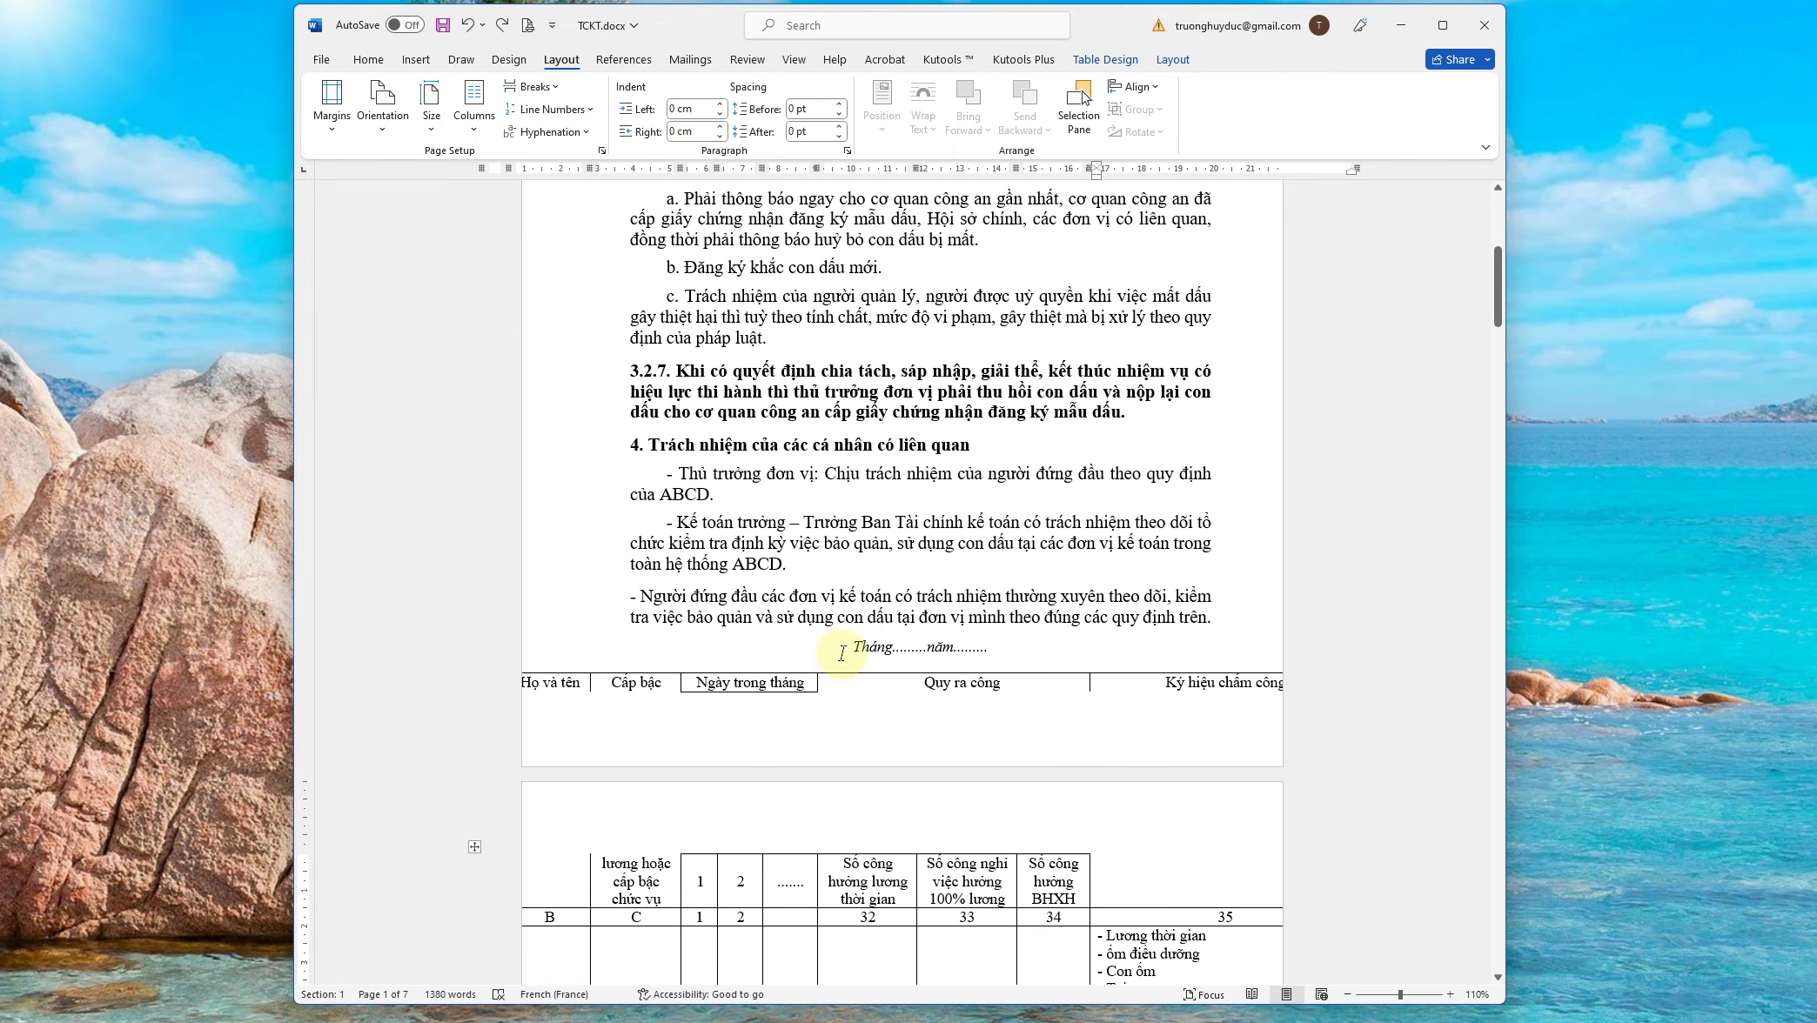
Insert a page break after the closing paragraph, ahead of the month–year line
{"action": "left_click", "coordinate": [850, 649]}
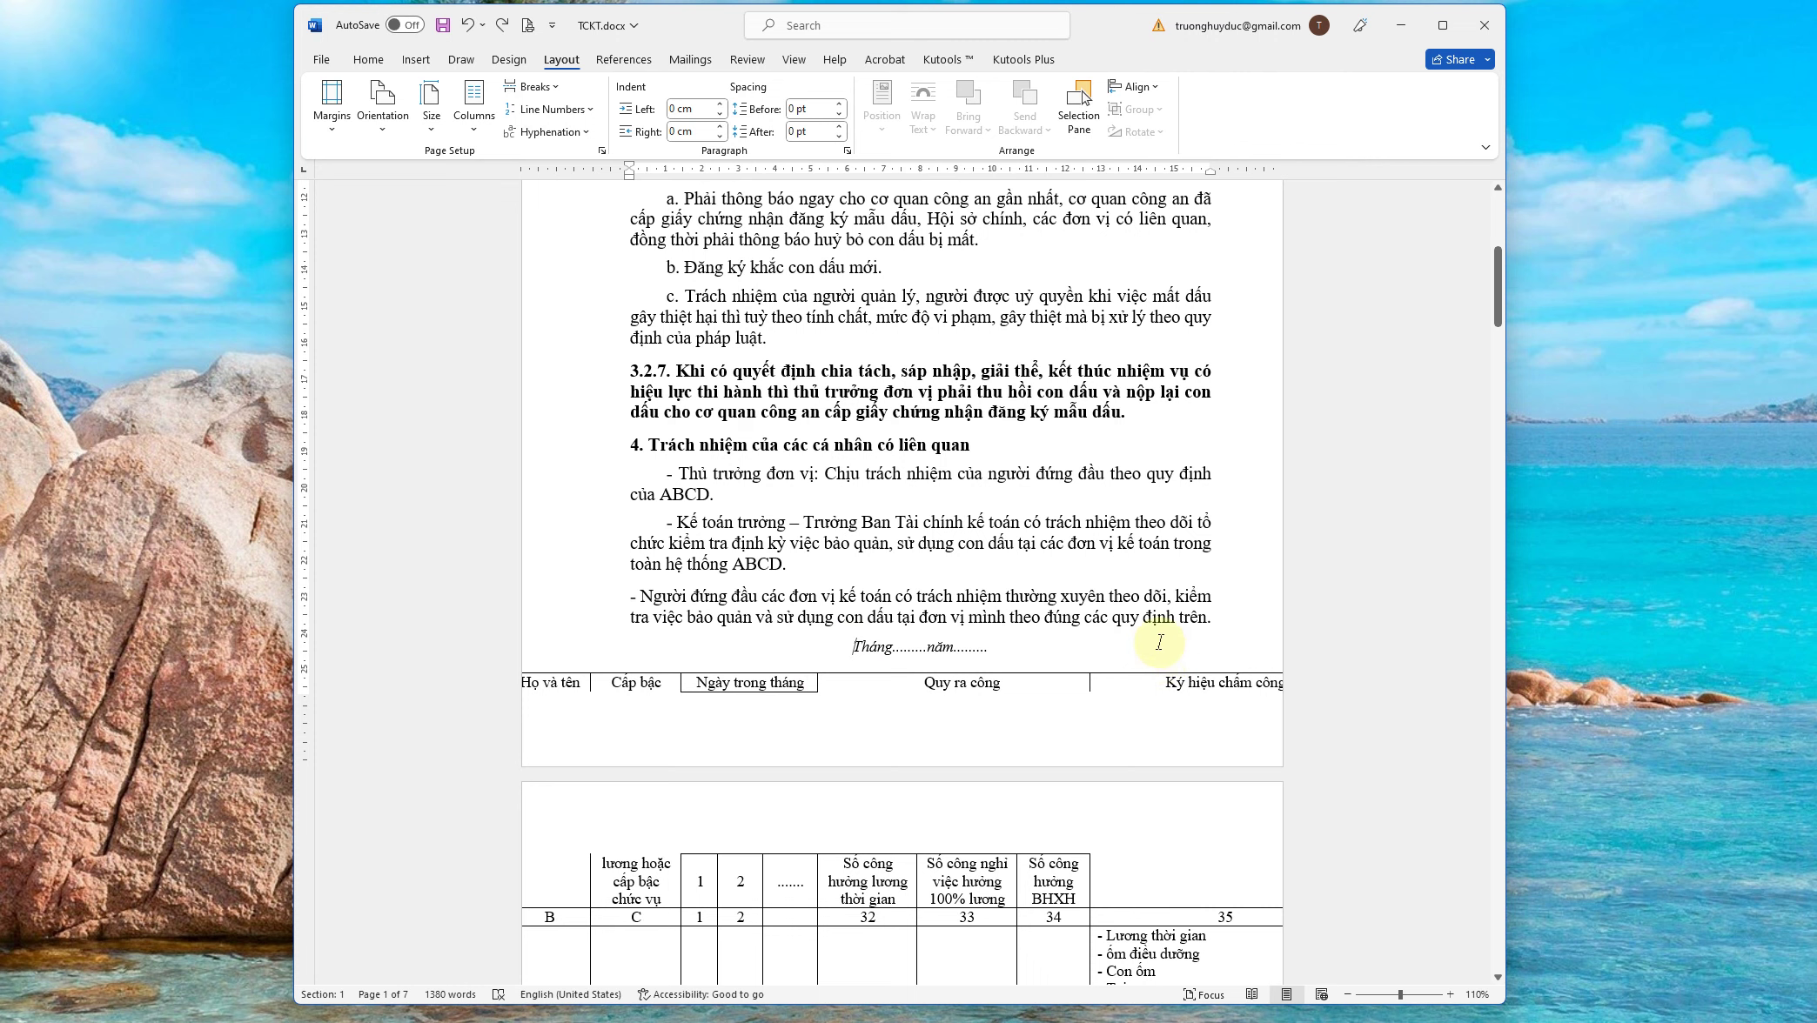
{"action": "scroll", "coordinate": [690, 628], "scroll_direction": "down", "scroll_amount": 3}
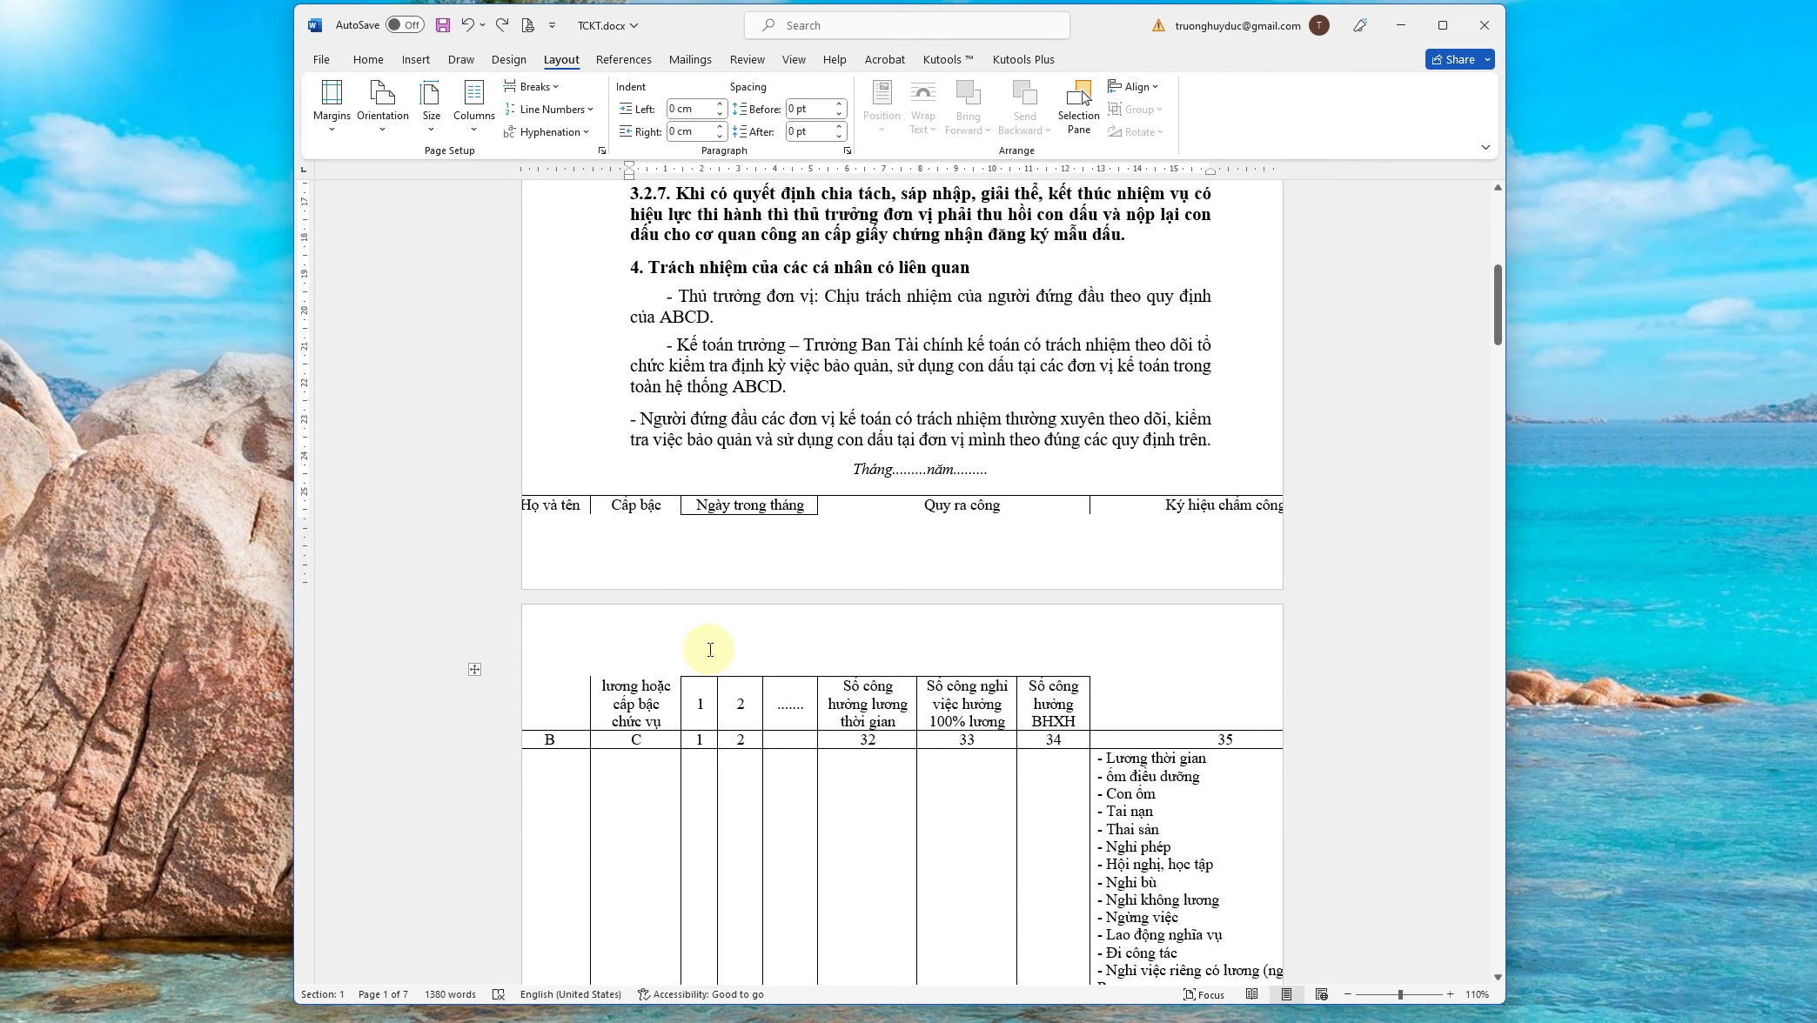
{"action": "left_click", "coordinate": [1221, 442]}
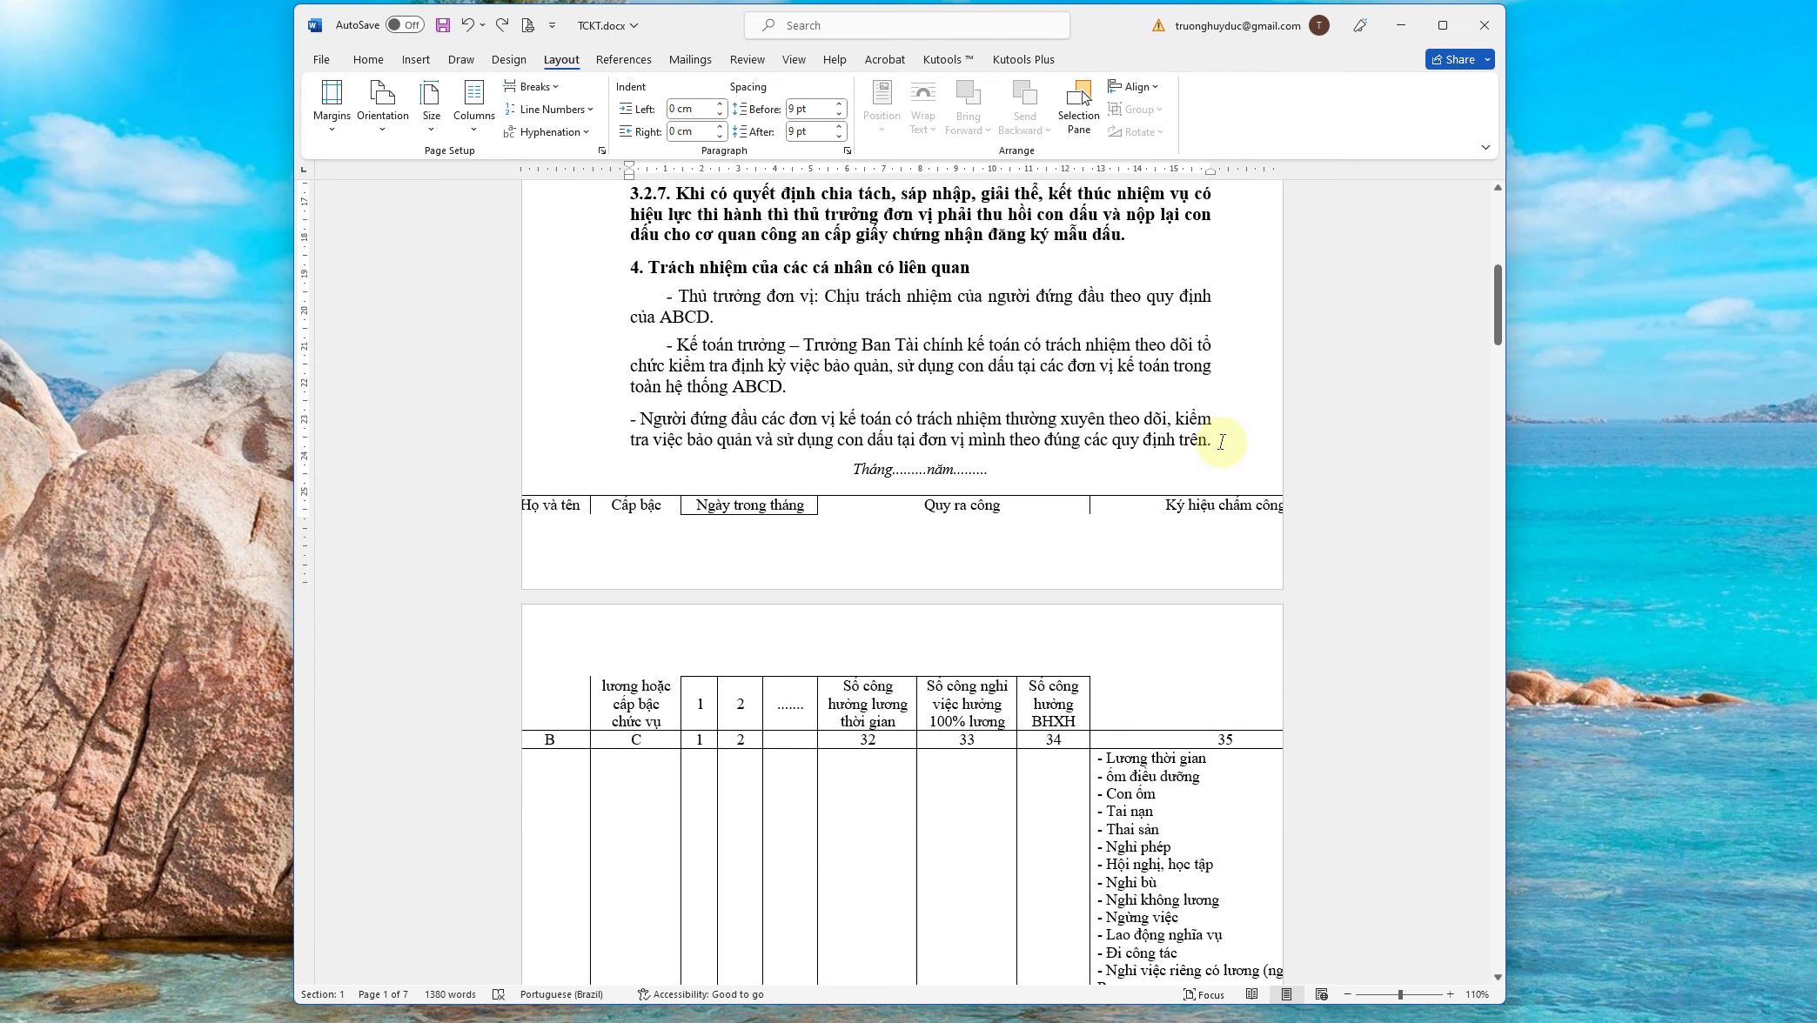
{"action": "scroll", "coordinate": [1038, 896], "scroll_direction": "down", "scroll_amount": 2}
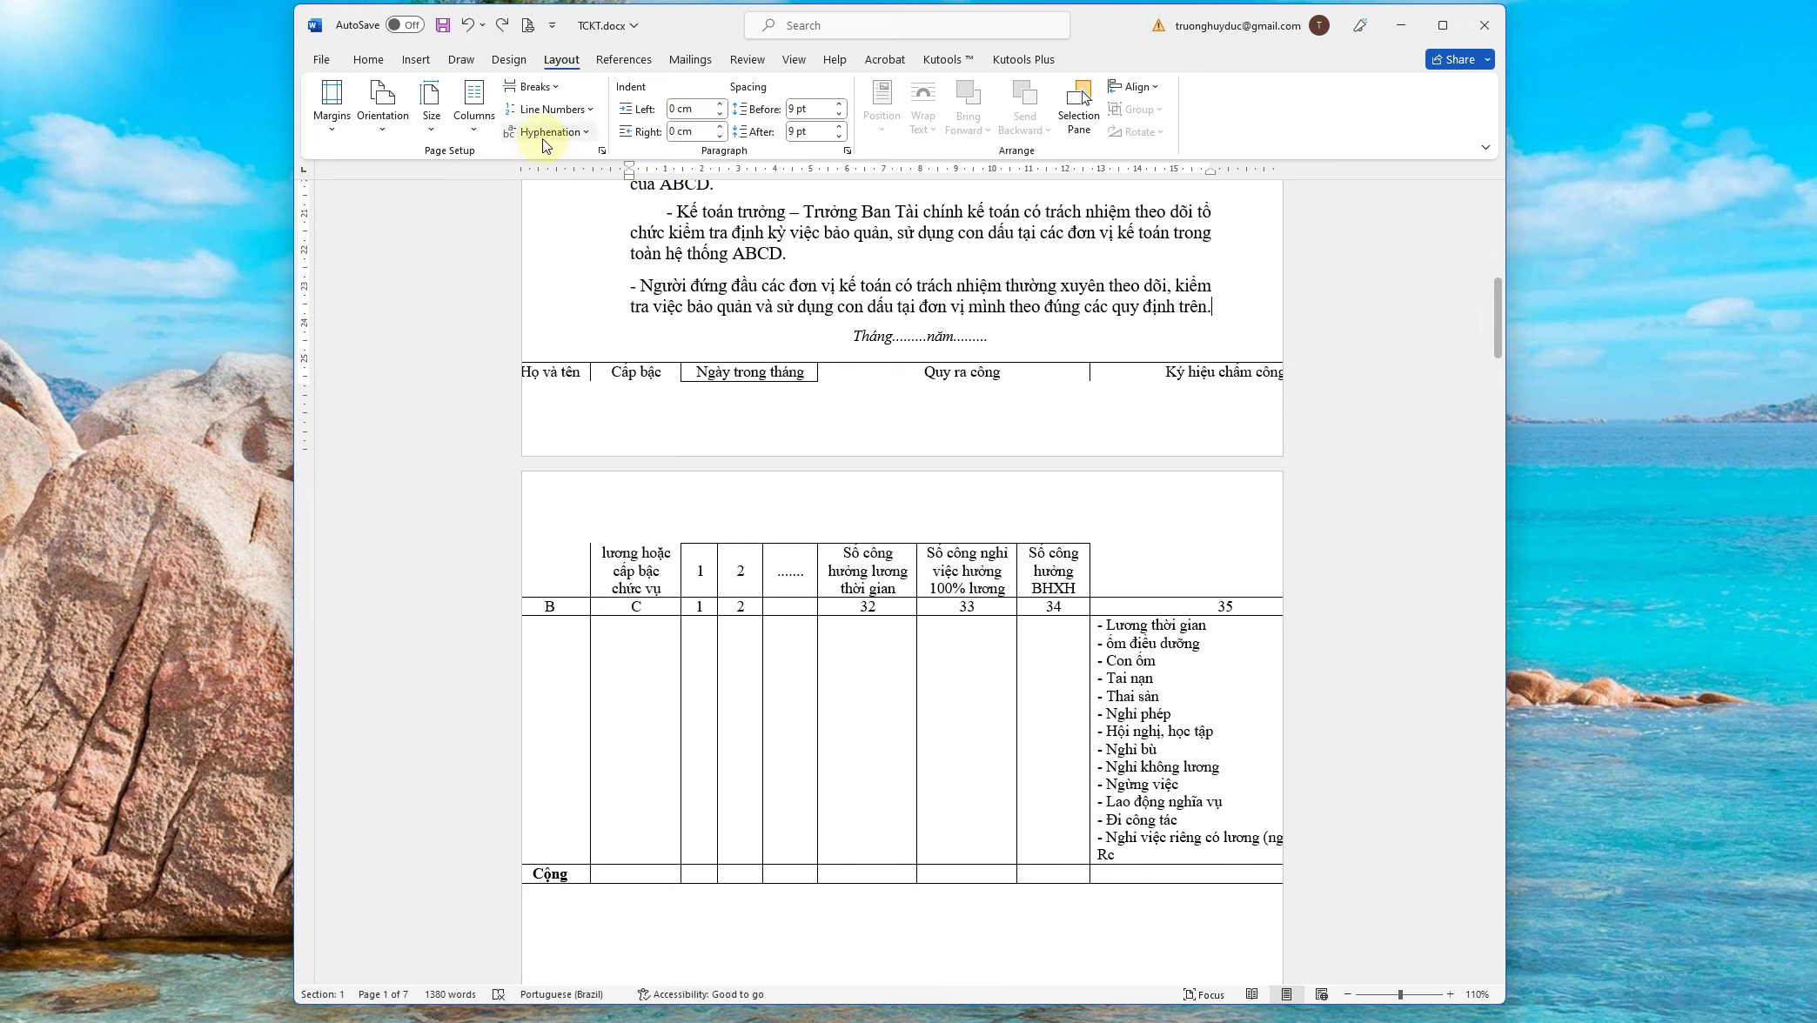
{"action": "left_click", "coordinate": [416, 59]}
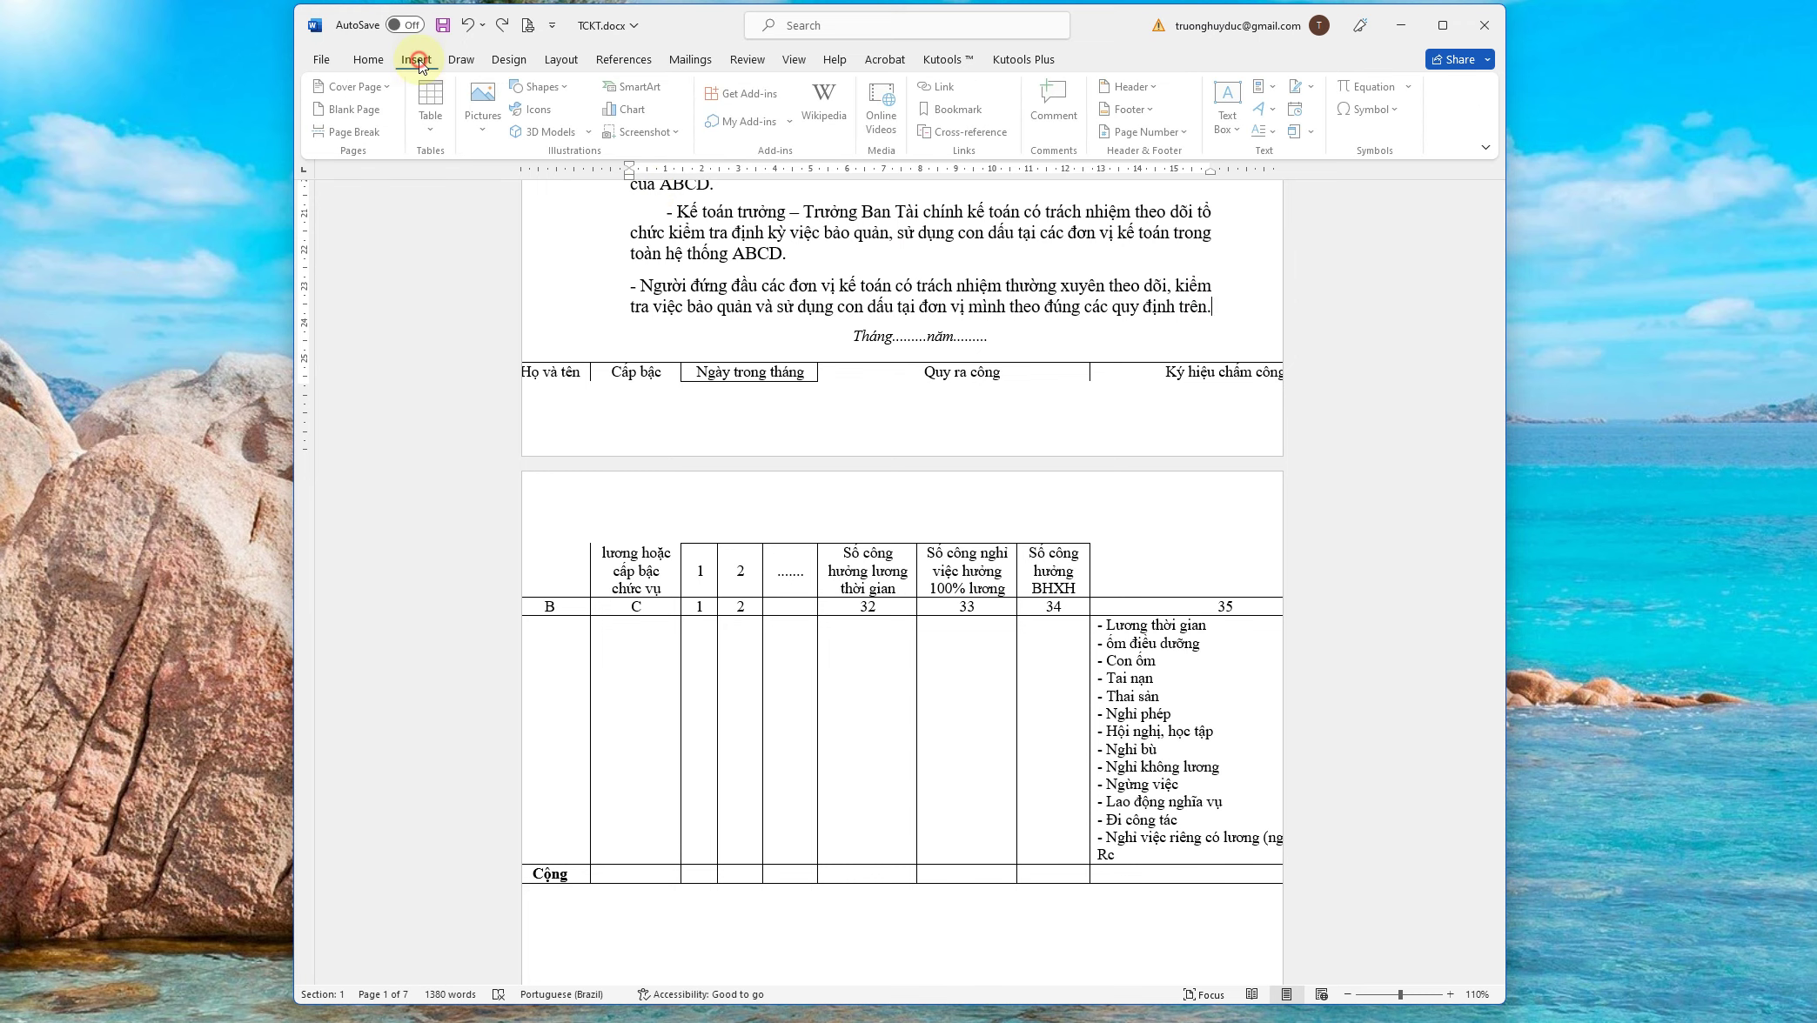
{"action": "left_click", "coordinate": [360, 132]}
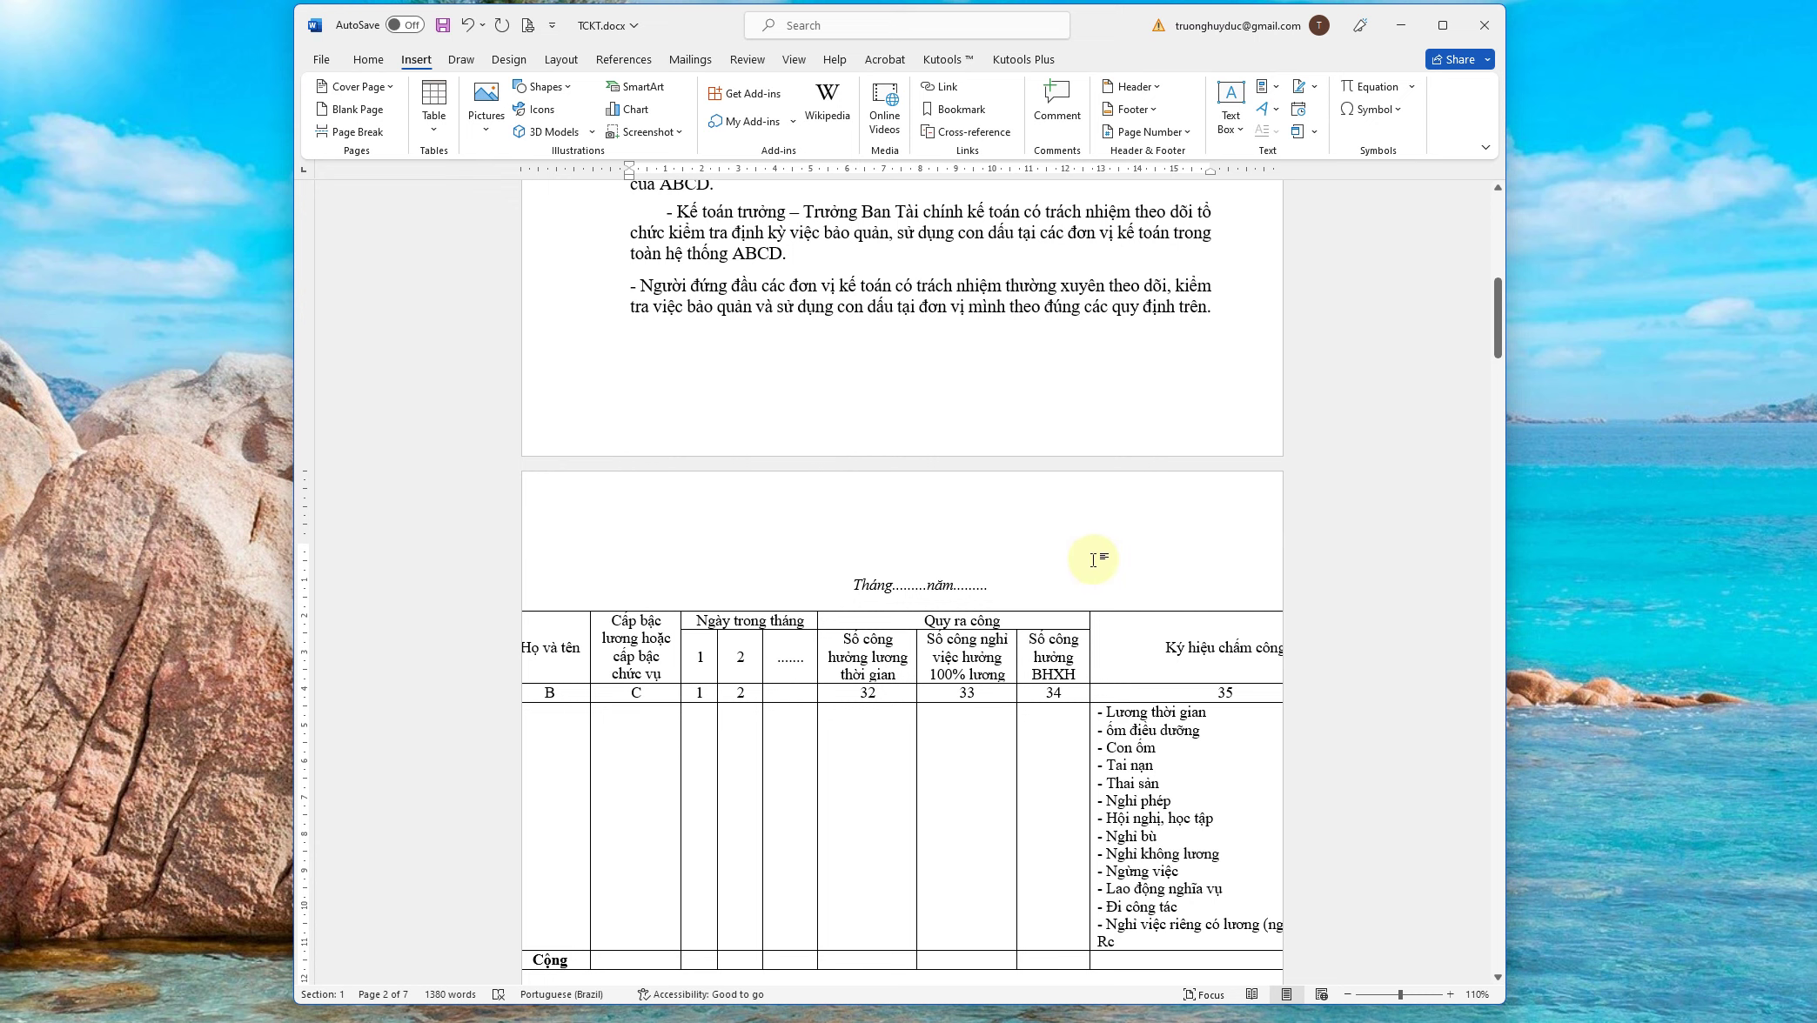
Check the new page and put the cursor at its top, above the month–year line
{"action": "scroll", "coordinate": [1093, 560], "scroll_direction": "down", "scroll_amount": 3}
{"action": "scroll", "coordinate": [1088, 644], "scroll_direction": "up", "scroll_amount": 4}
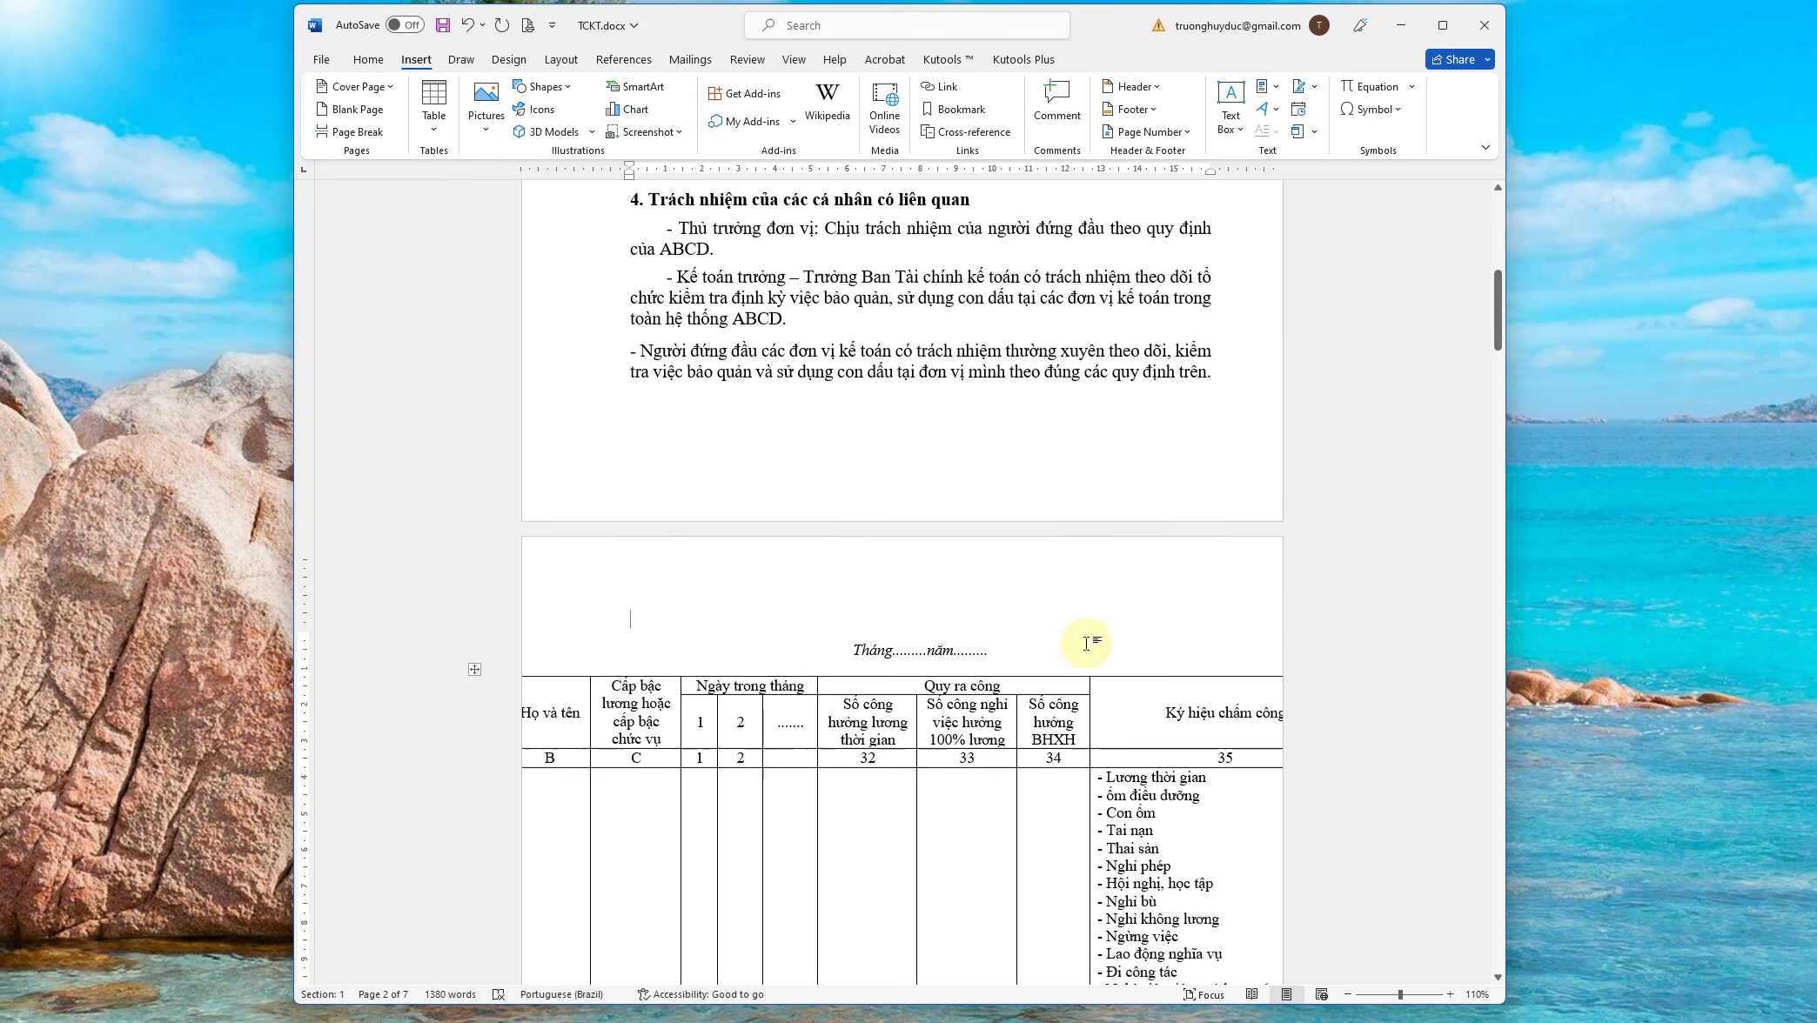
{"action": "scroll", "coordinate": [1088, 644], "scroll_direction": "up", "scroll_amount": 6}
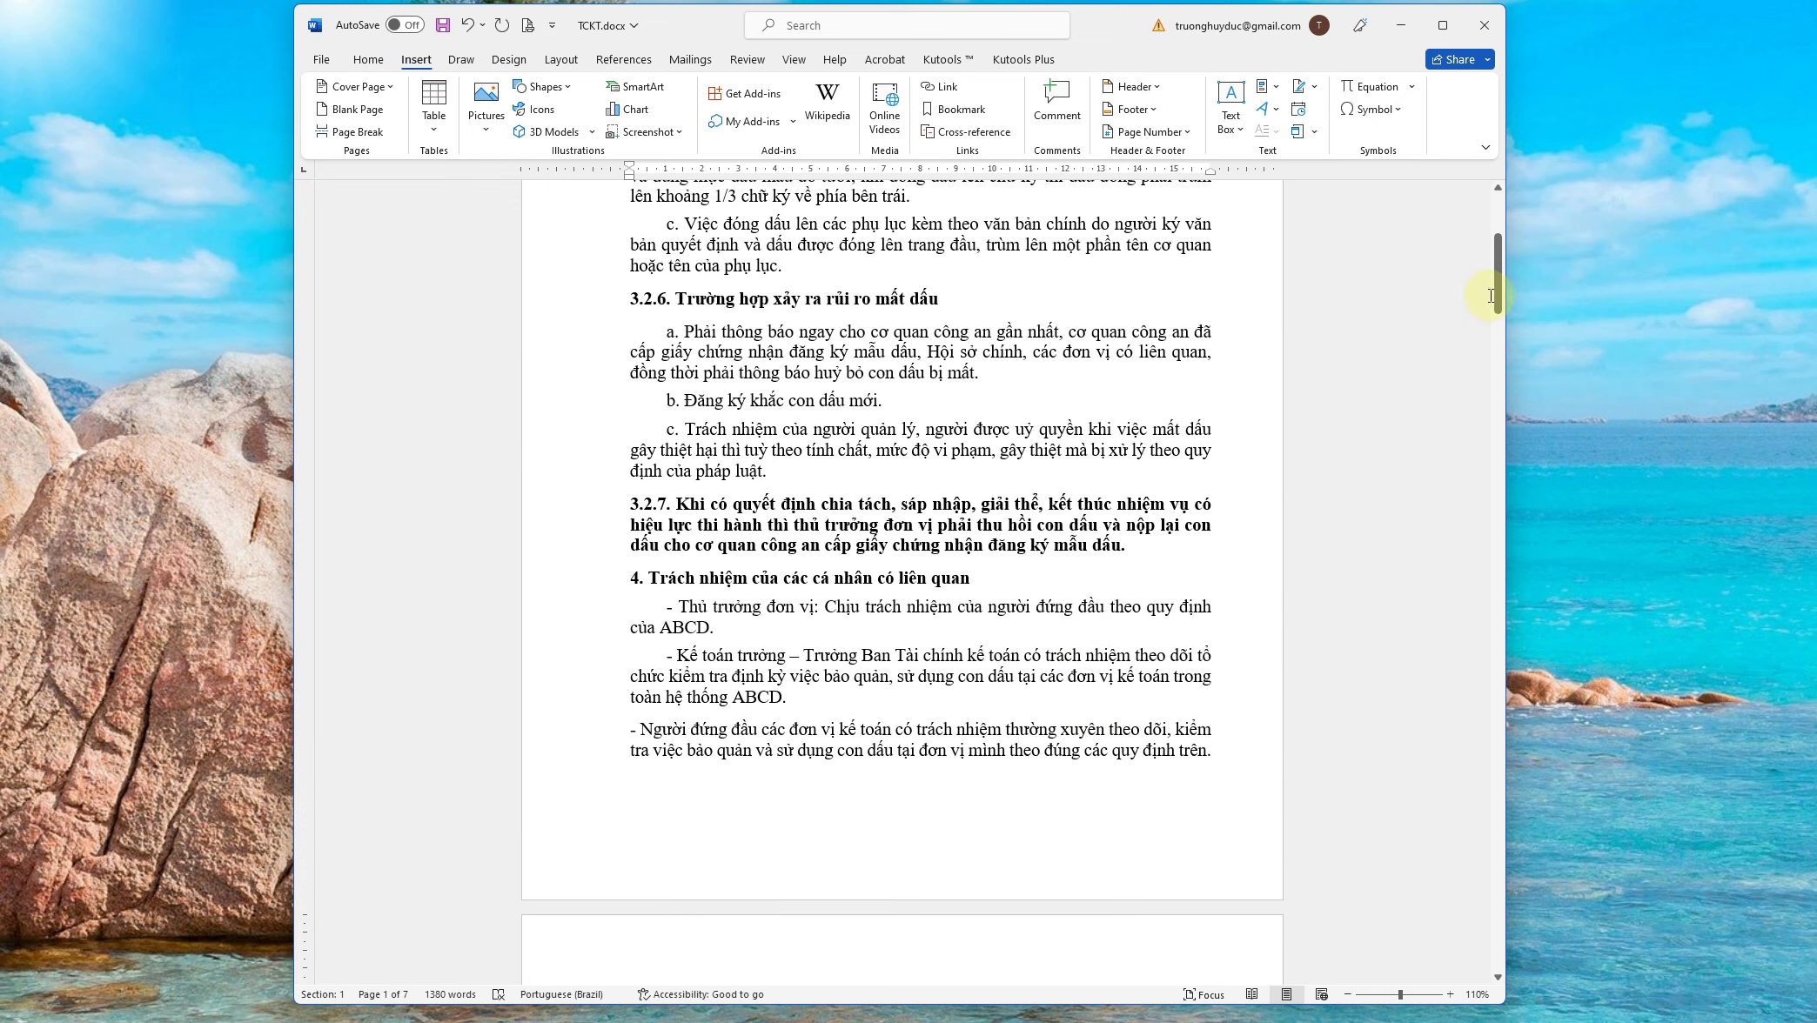
{"action": "scroll", "coordinate": [1436, 330], "scroll_direction": "up", "scroll_amount": 1}
{"action": "scroll", "coordinate": [1436, 330], "scroll_direction": "up", "scroll_amount": 2}
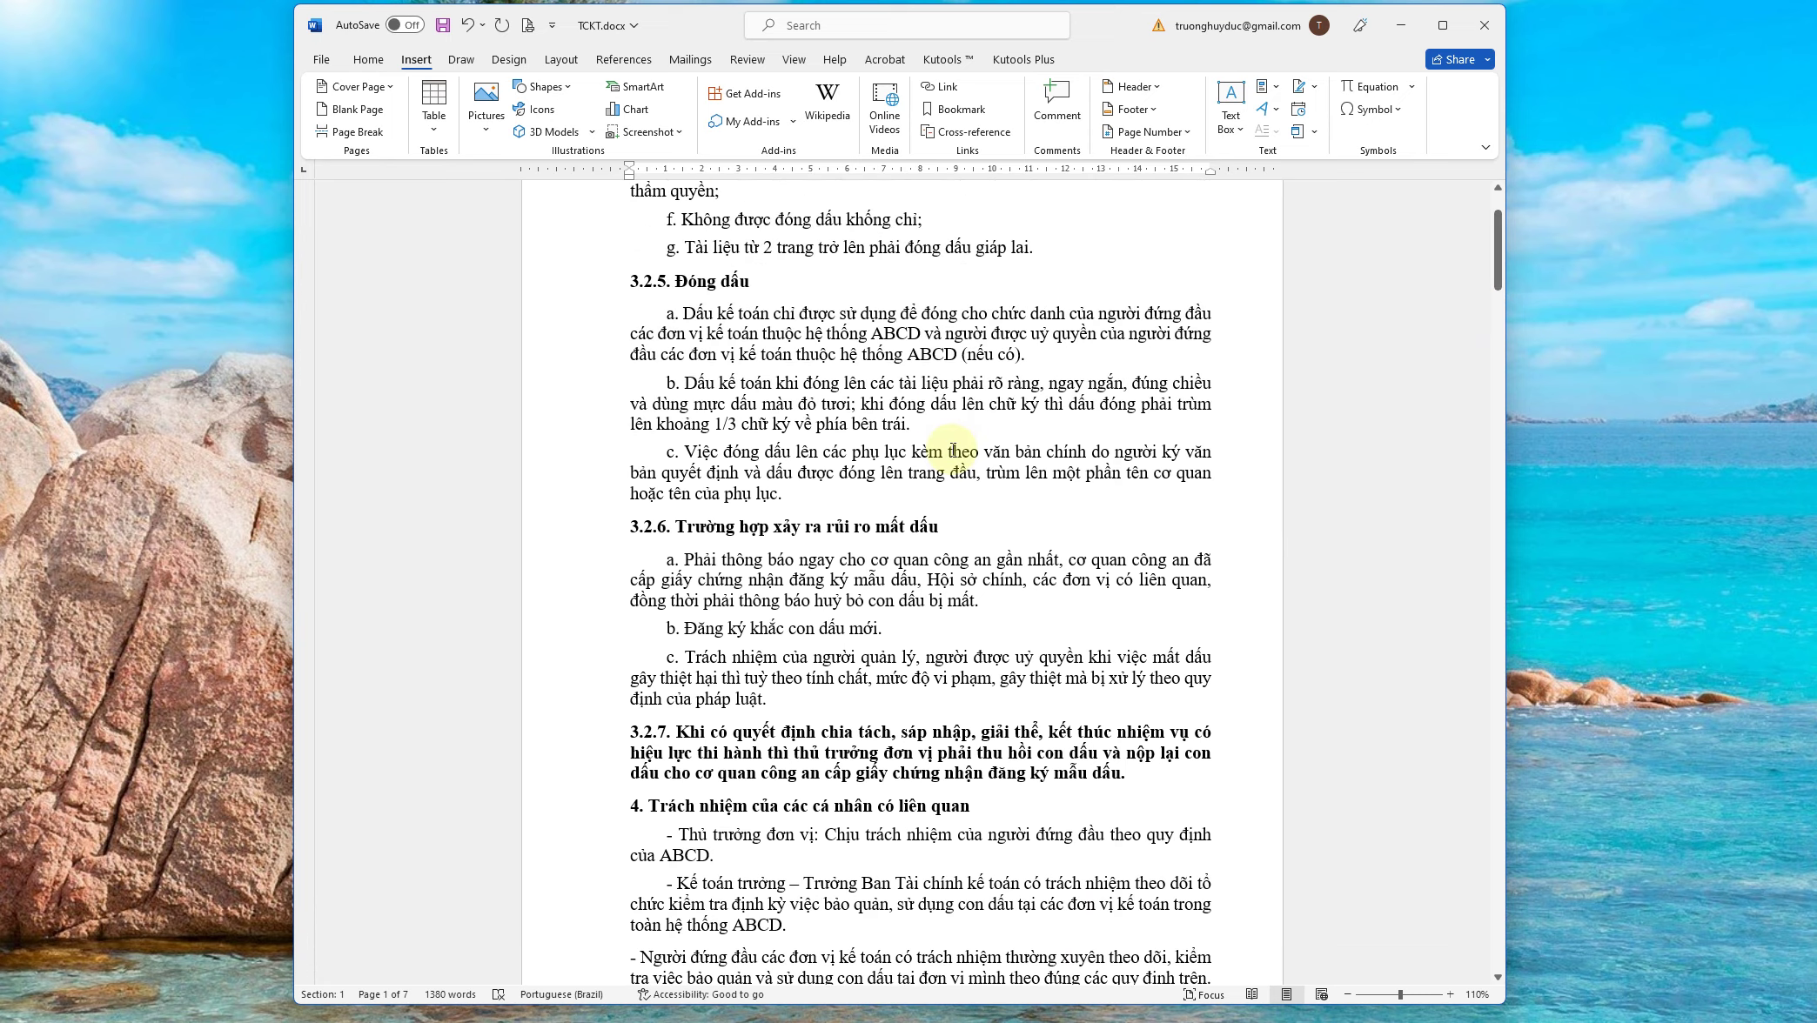
{"action": "scroll", "coordinate": [952, 451], "scroll_direction": "down", "scroll_amount": 7}
{"action": "scroll", "coordinate": [952, 452], "scroll_direction": "down", "scroll_amount": 8}
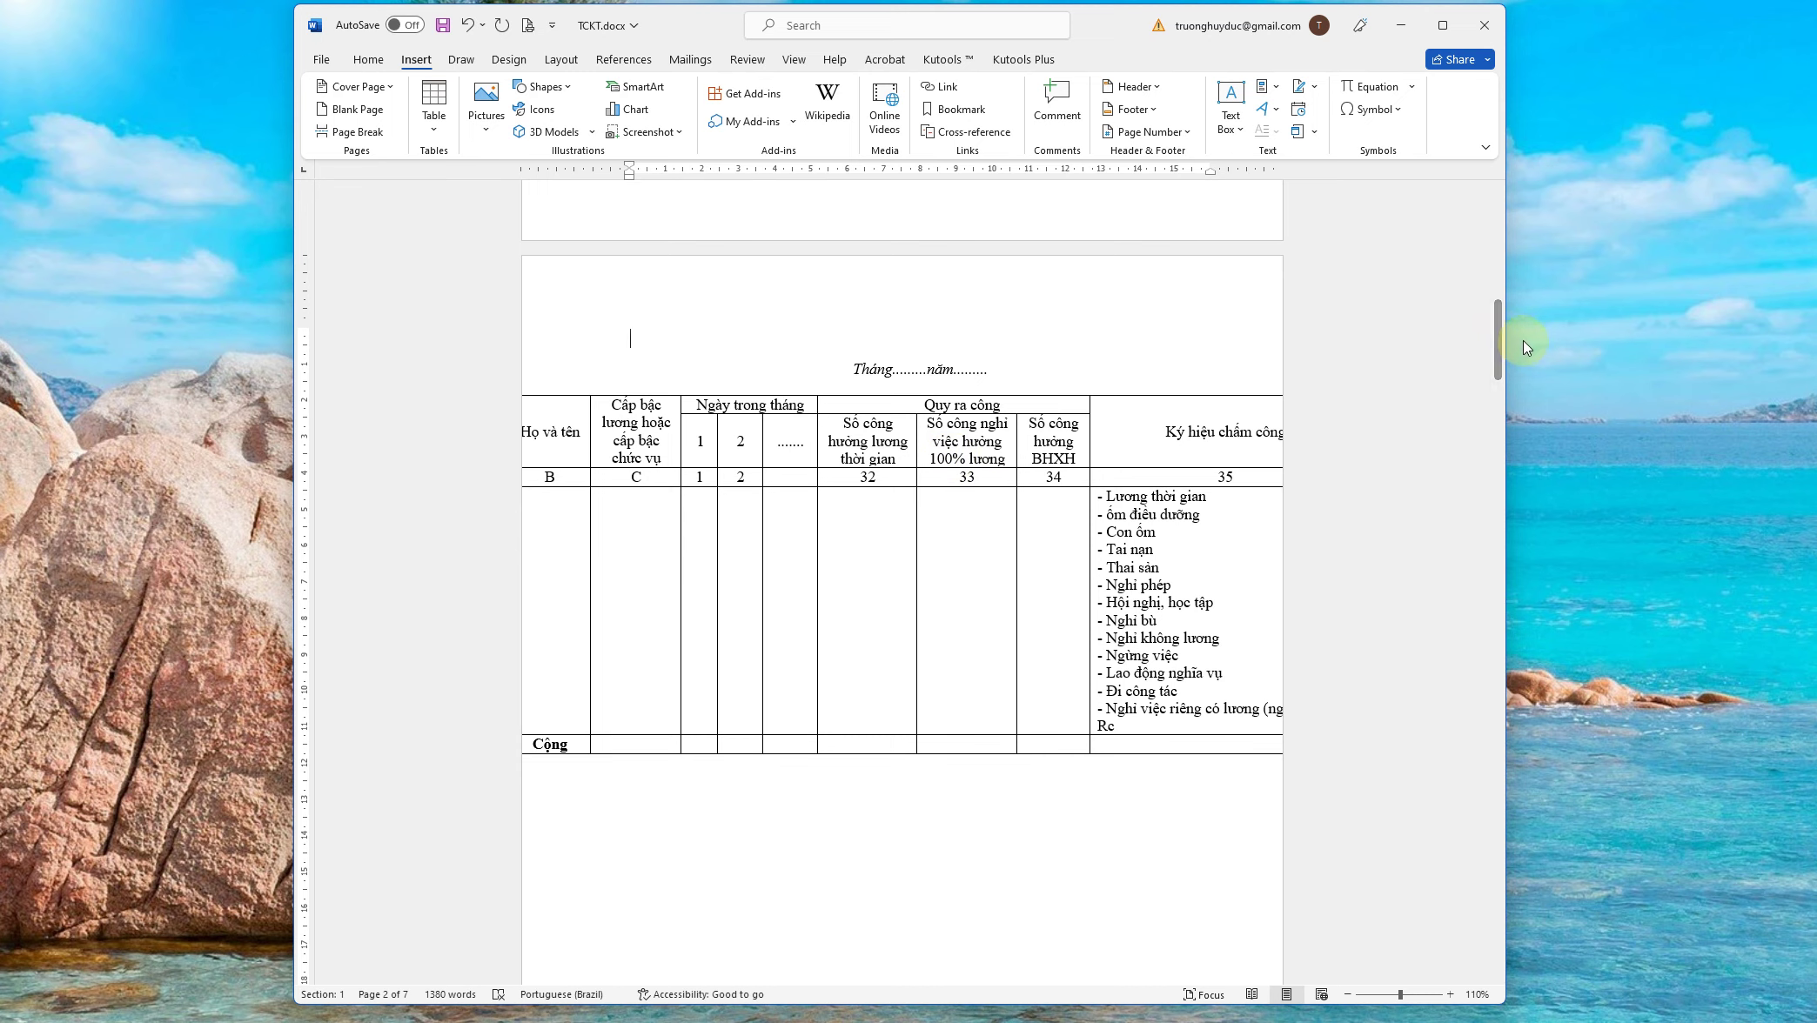
{"action": "mouse_move", "coordinate": [1499, 331]}
{"action": "left_mouse_down"}
{"action": "mouse_move", "coordinate": [1511, 458]}
{"action": "mouse_move", "coordinate": [1530, 340]}
{"action": "left_mouse_up"}
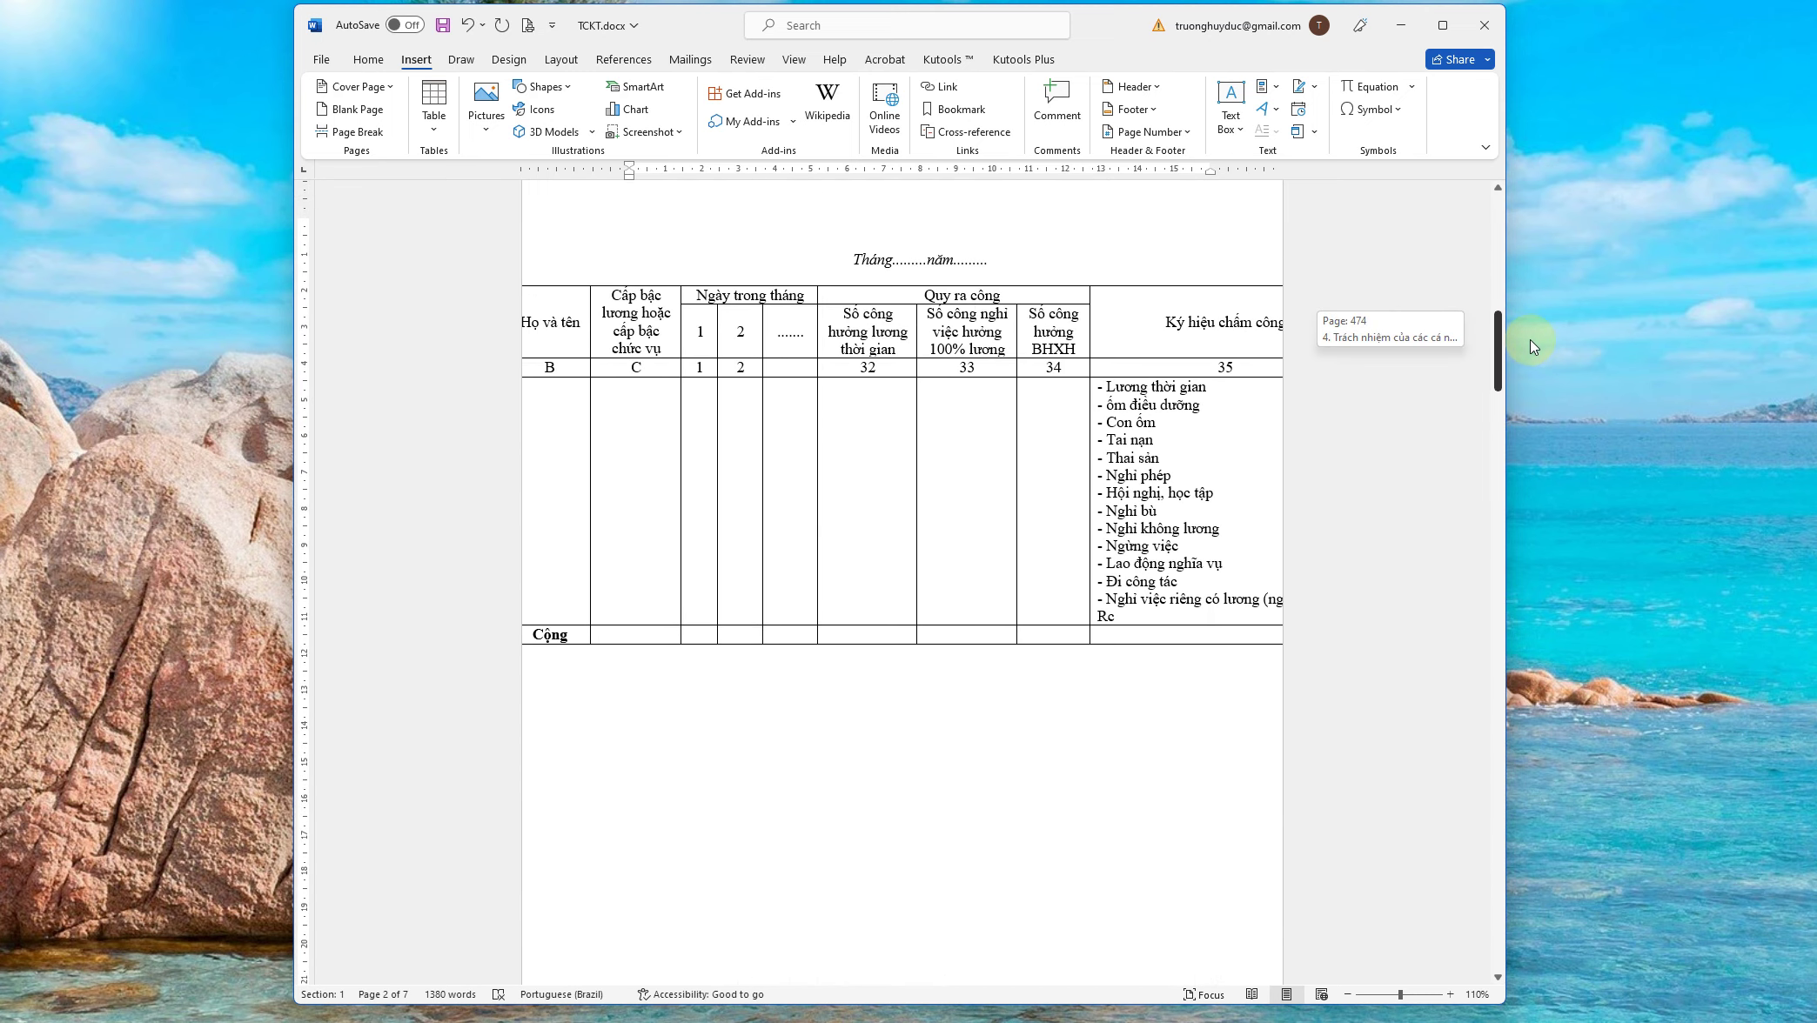
{"action": "mouse_move", "coordinate": [1530, 340]}
{"action": "left_mouse_down"}
{"action": "mouse_move", "coordinate": [1484, 575]}
{"action": "mouse_move", "coordinate": [1467, 467]}
{"action": "mouse_move", "coordinate": [1490, 296]}
{"action": "mouse_move", "coordinate": [1497, 333]}
{"action": "left_mouse_up"}
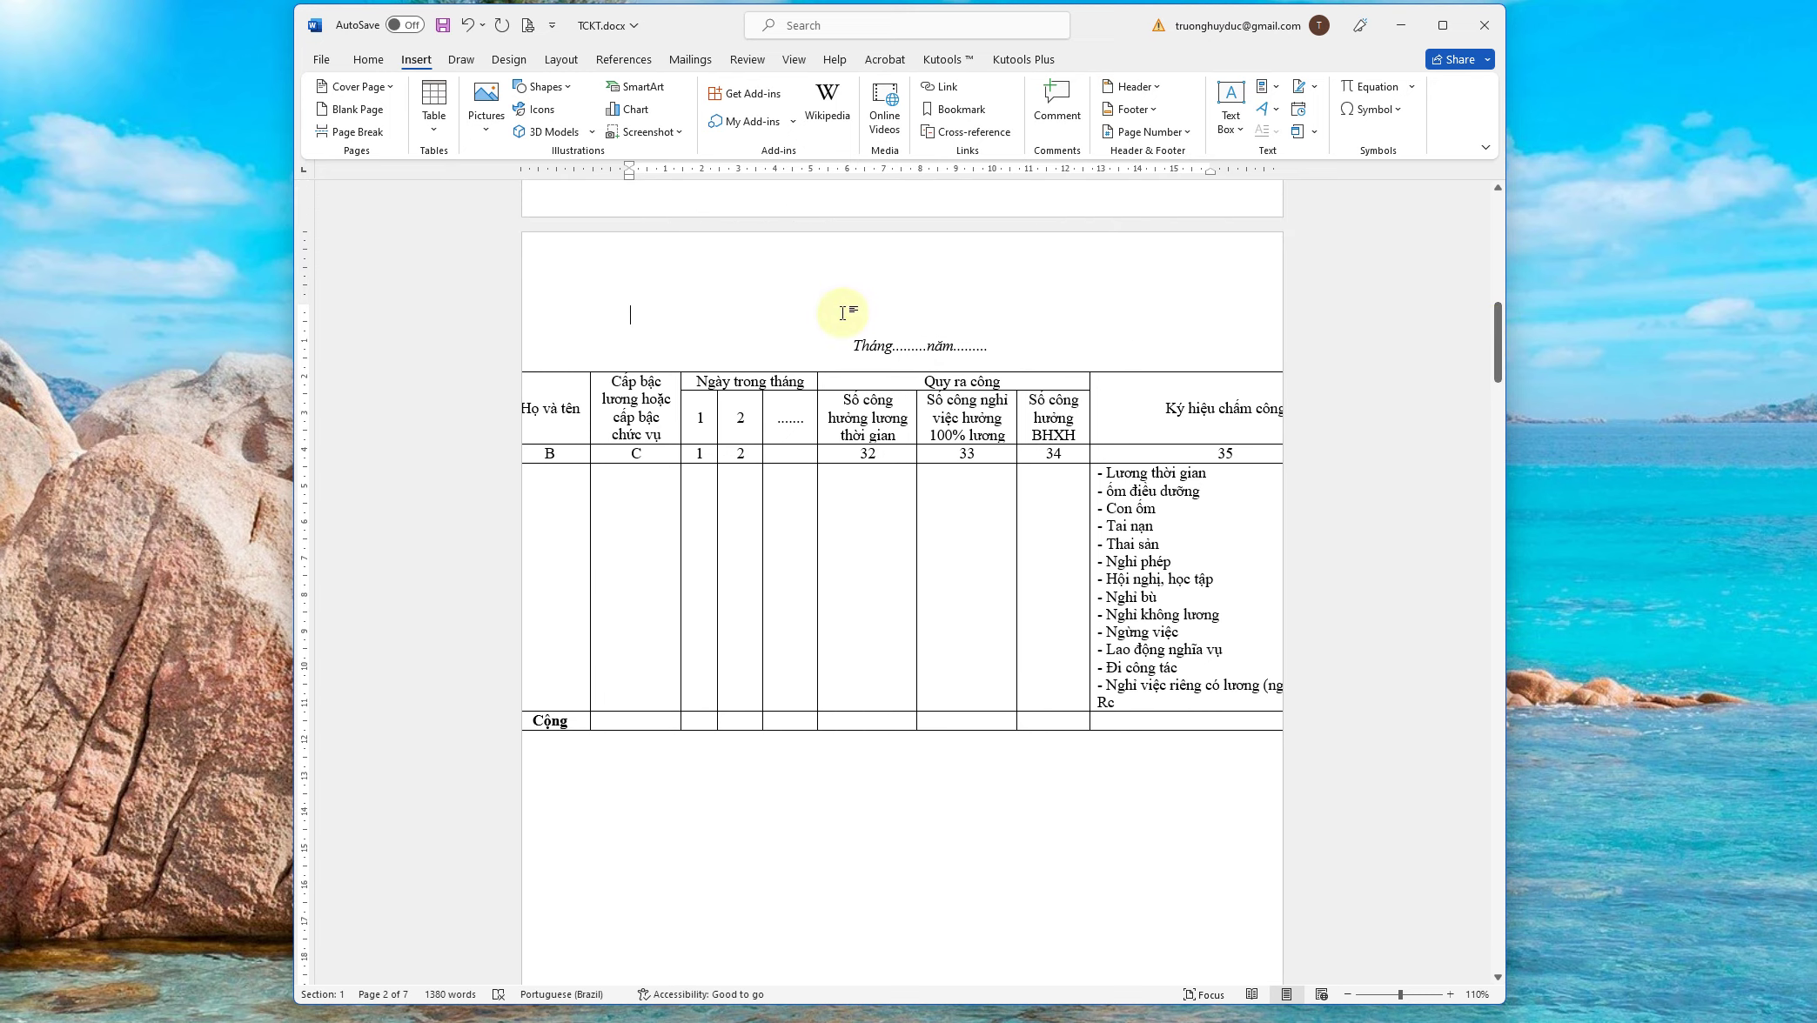
{"action": "left_click", "coordinate": [642, 289]}
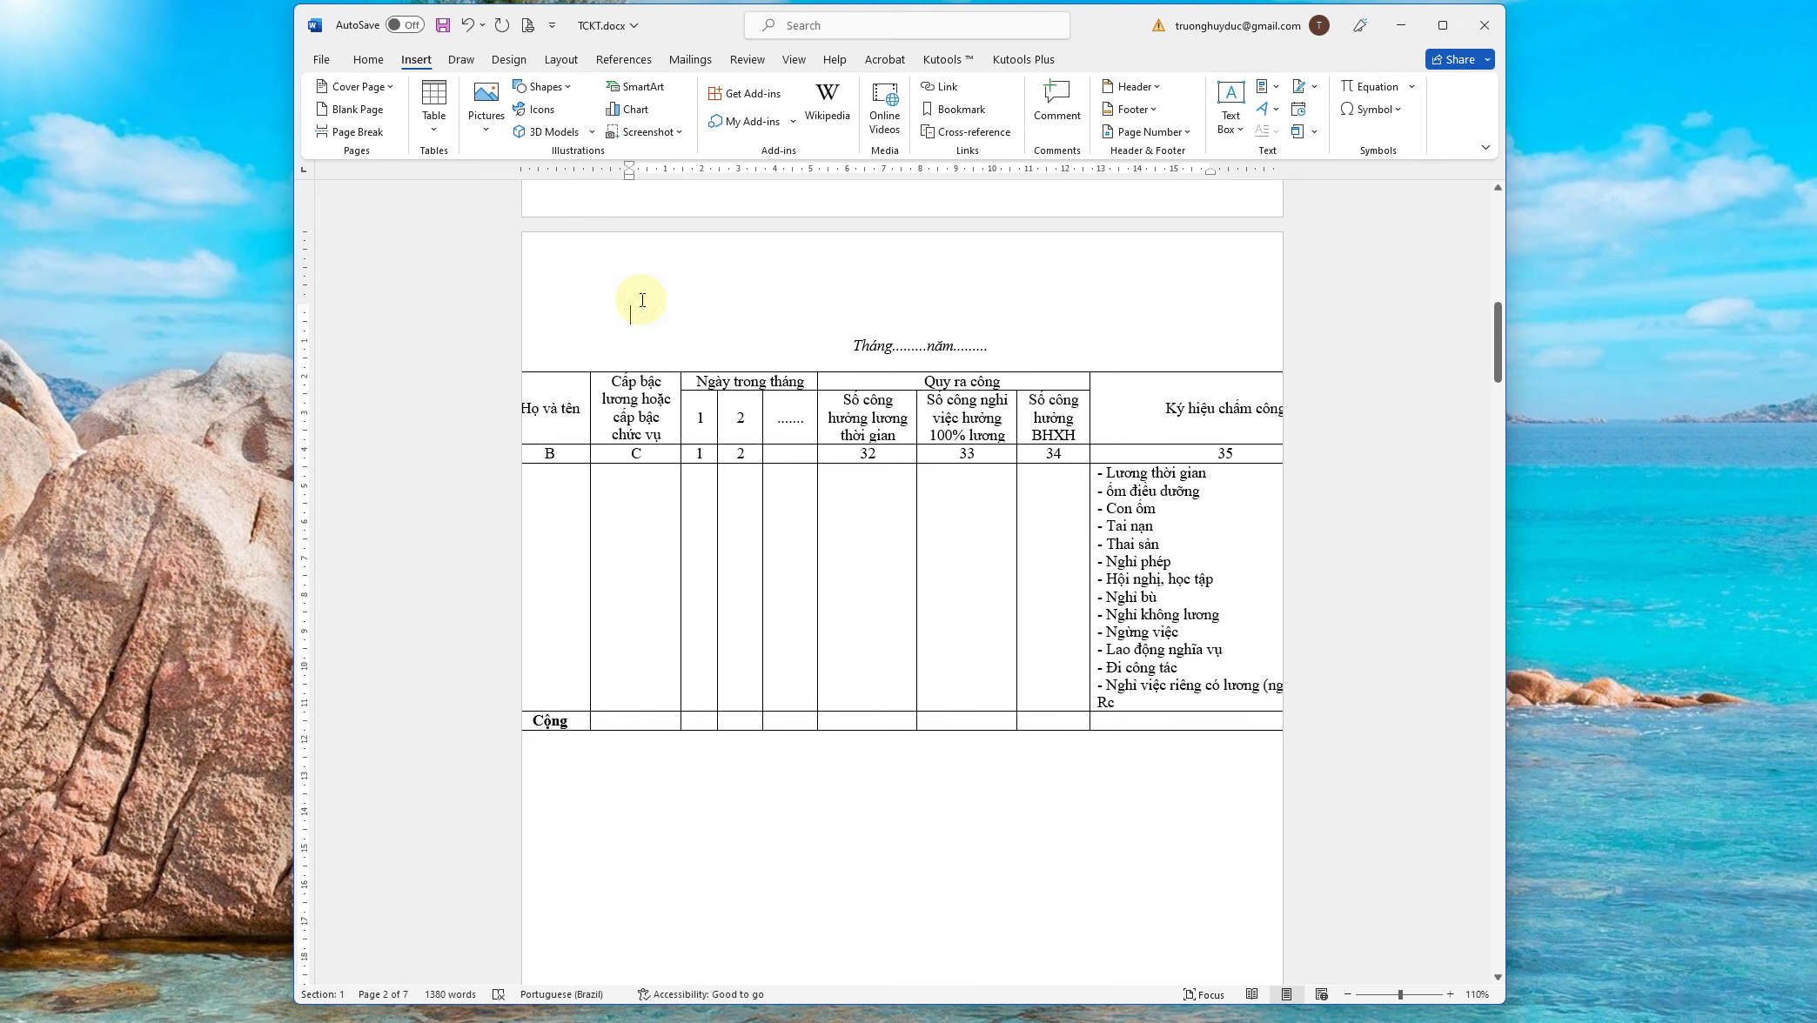
{"action": "scroll", "coordinate": [653, 296], "scroll_direction": "up", "scroll_amount": 3}
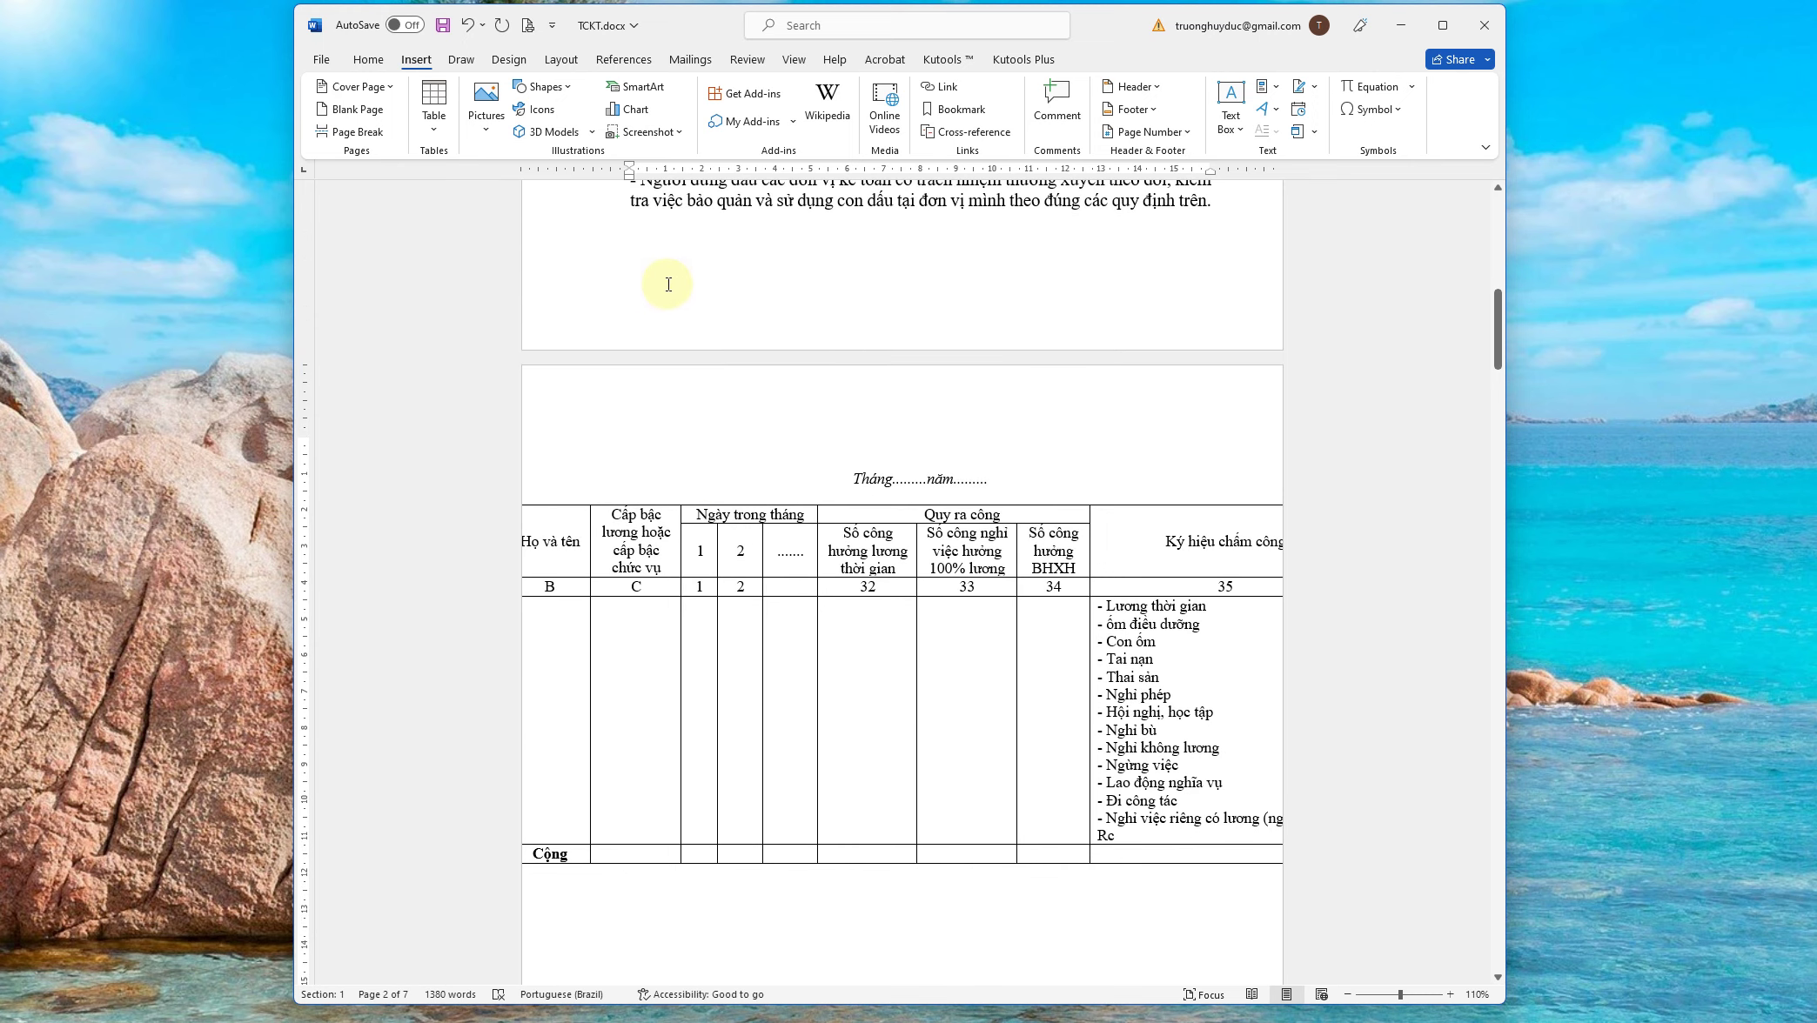
{"action": "left_click", "coordinate": [650, 410]}
In Page Setup, set Landscape orientation for the timesheet page, applied to This point forward
{"action": "left_click", "coordinate": [561, 59]}
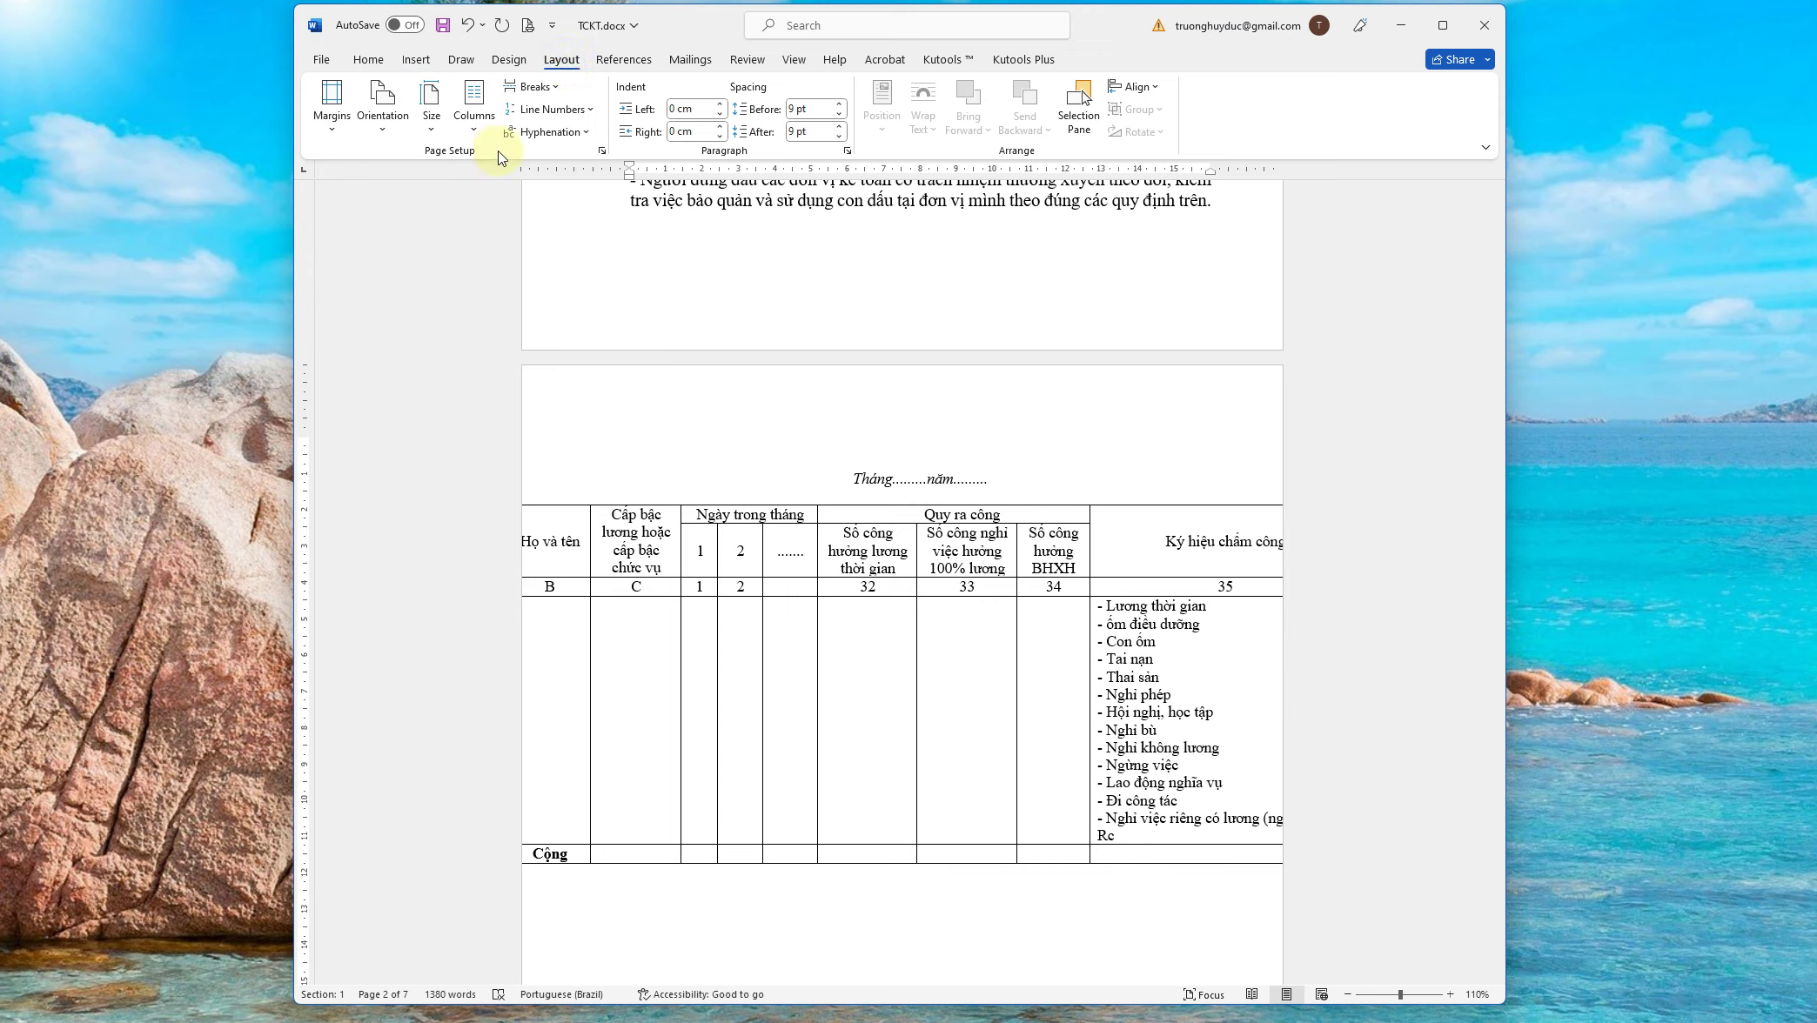
{"action": "left_click", "coordinate": [601, 151]}
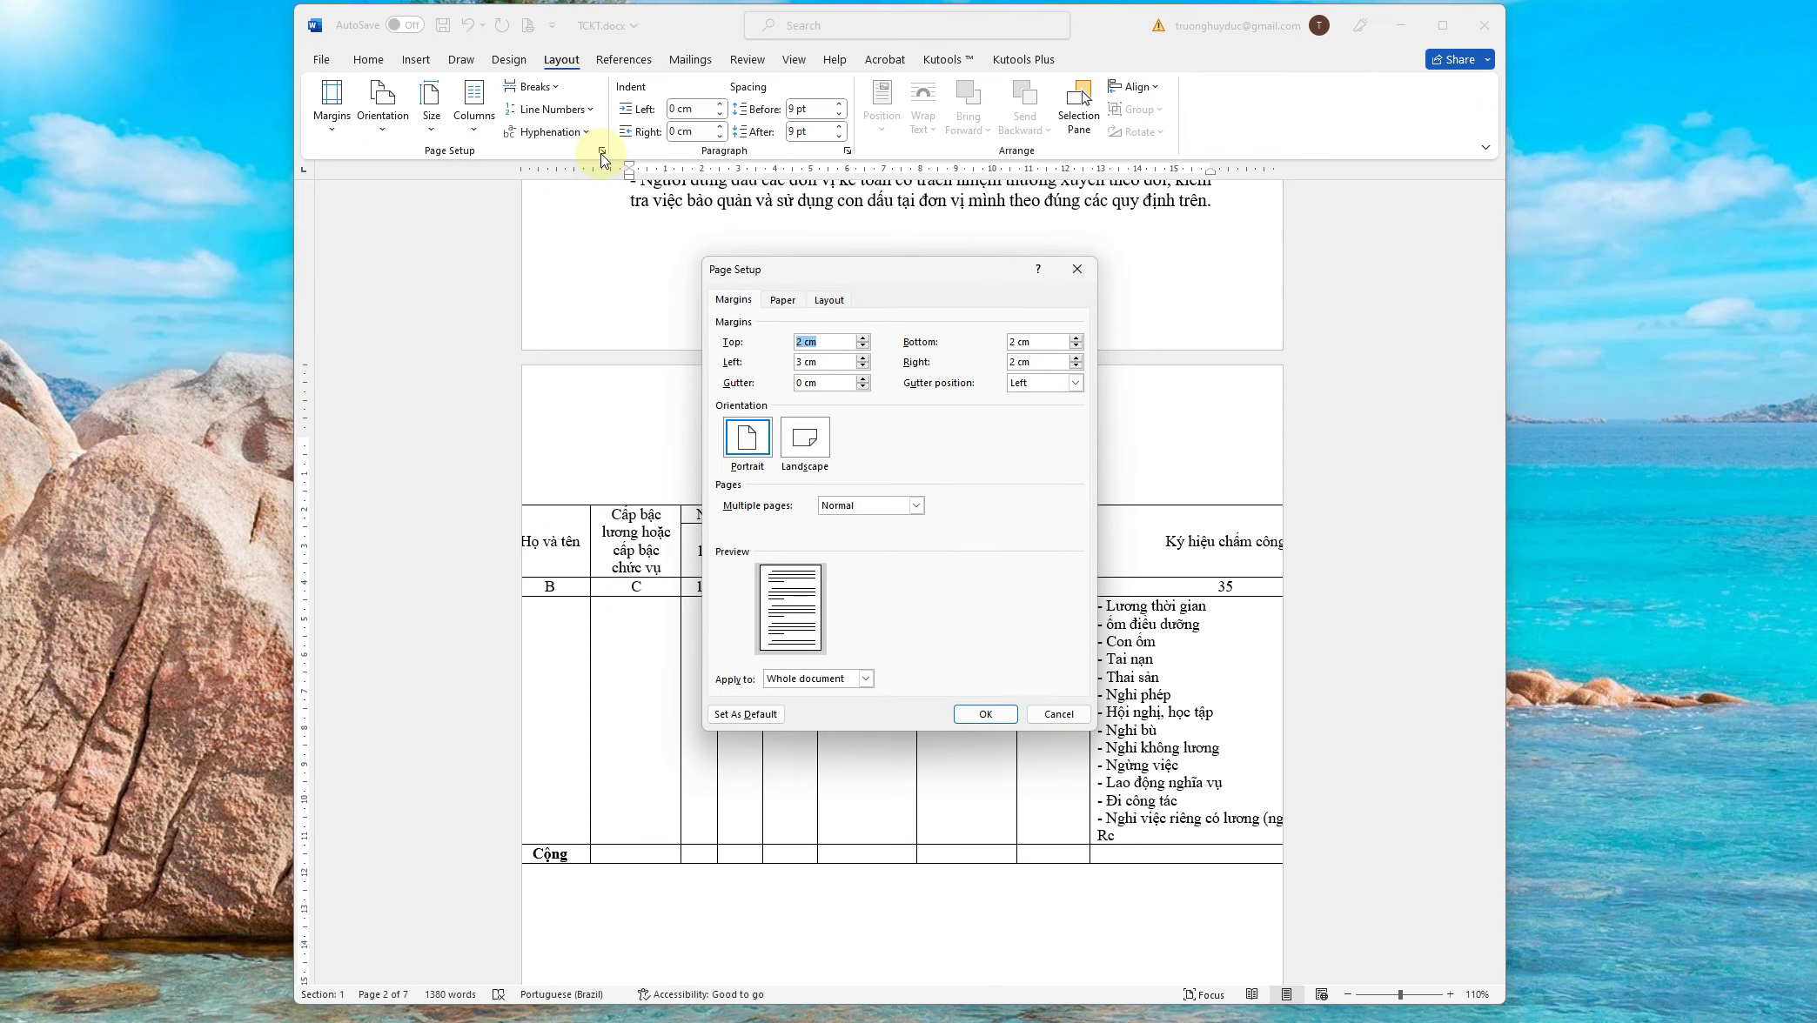
{"action": "left_click", "coordinate": [815, 440]}
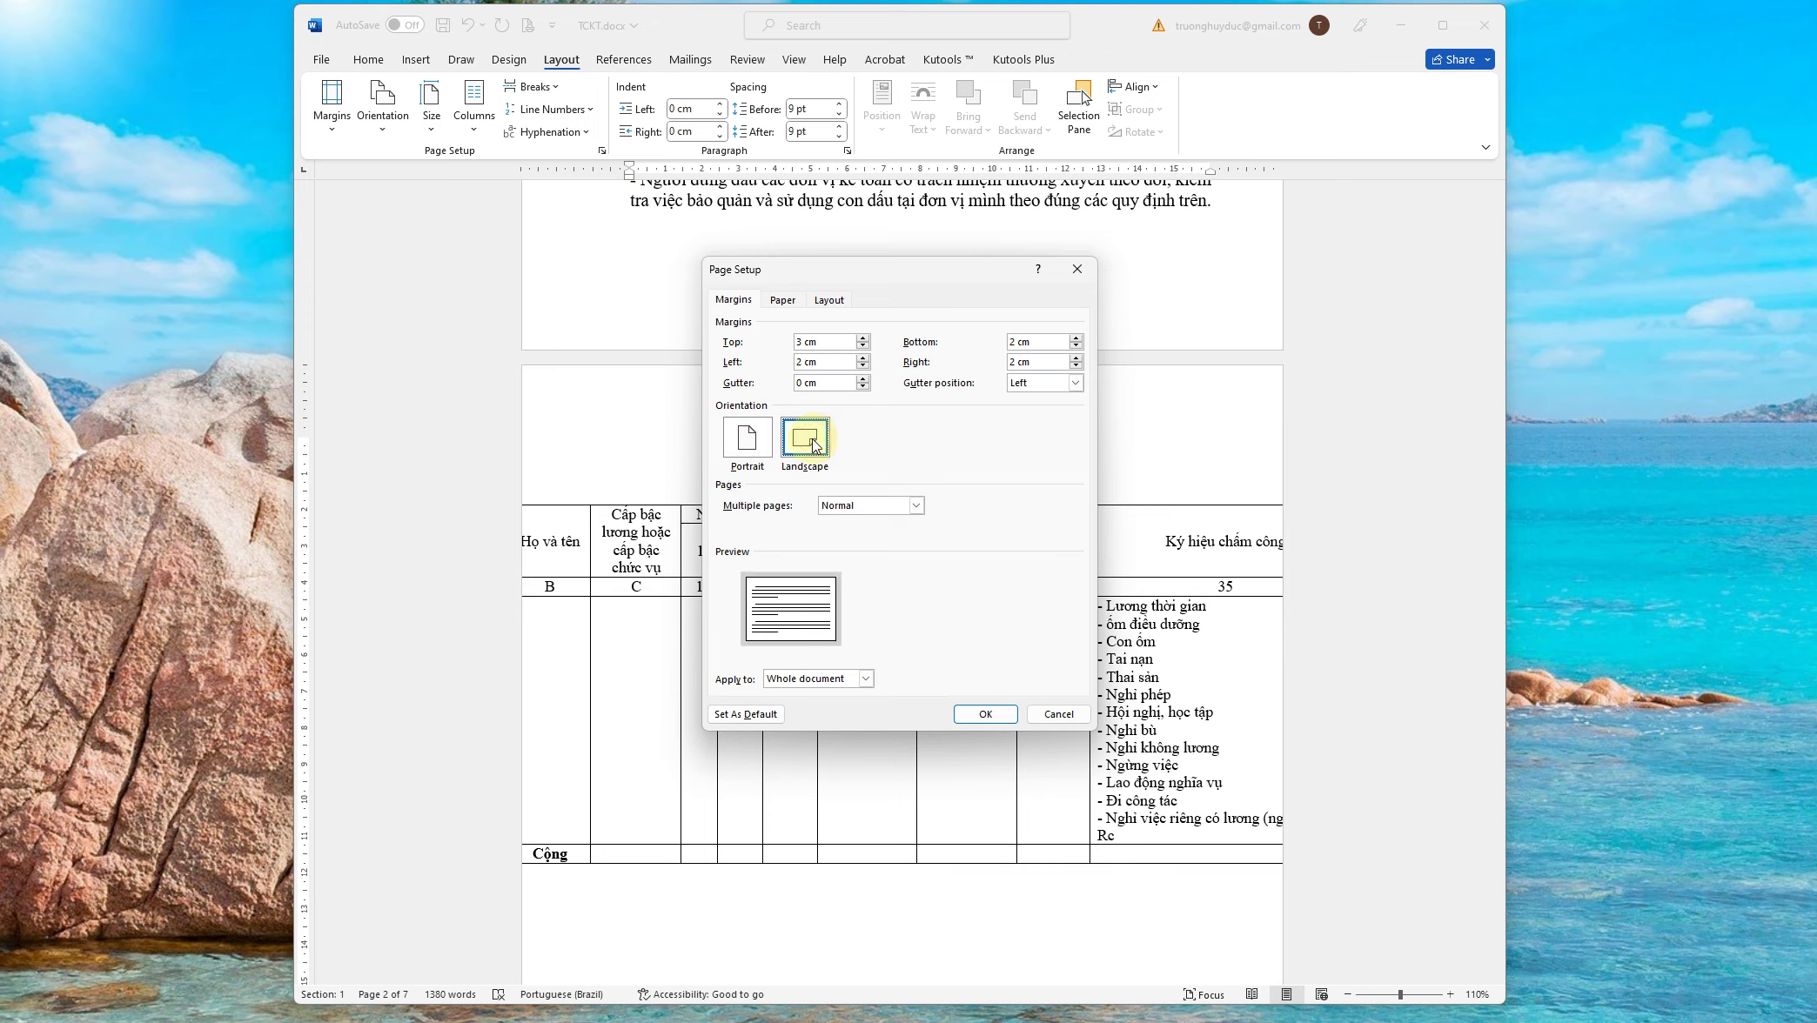
{"action": "left_click", "coordinate": [741, 687]}
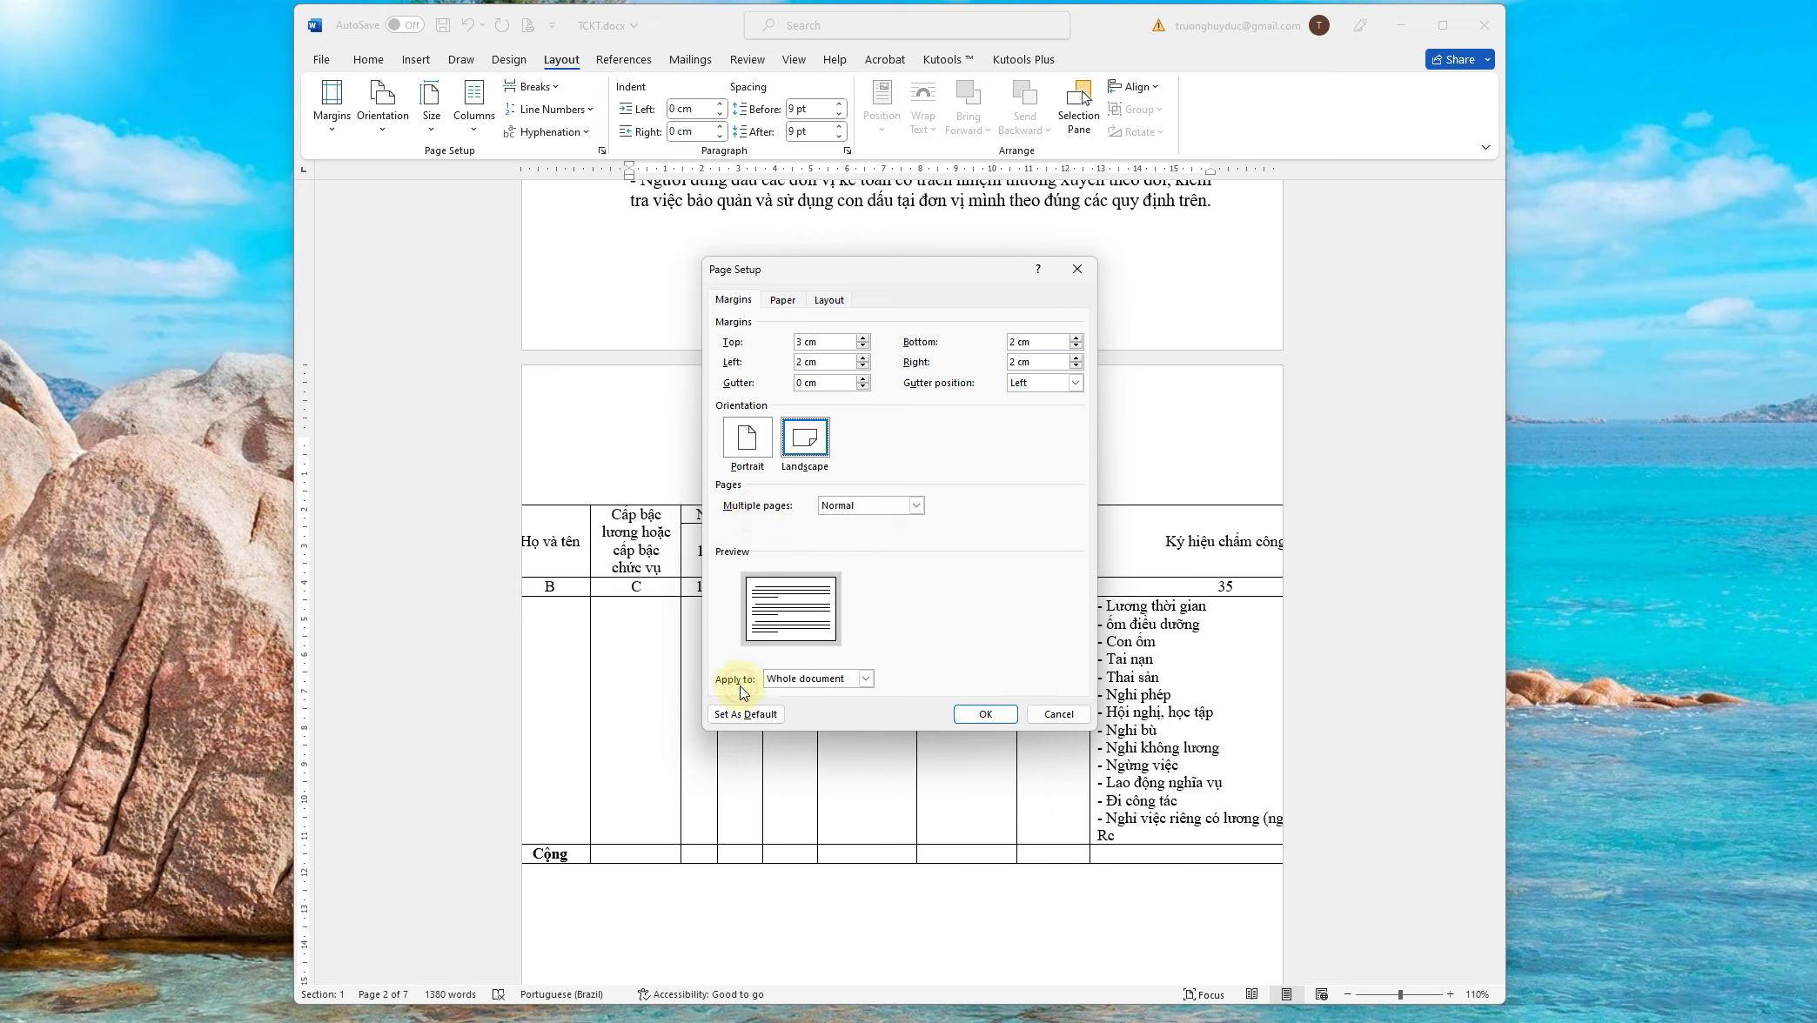
{"action": "left_click", "coordinate": [870, 677]}
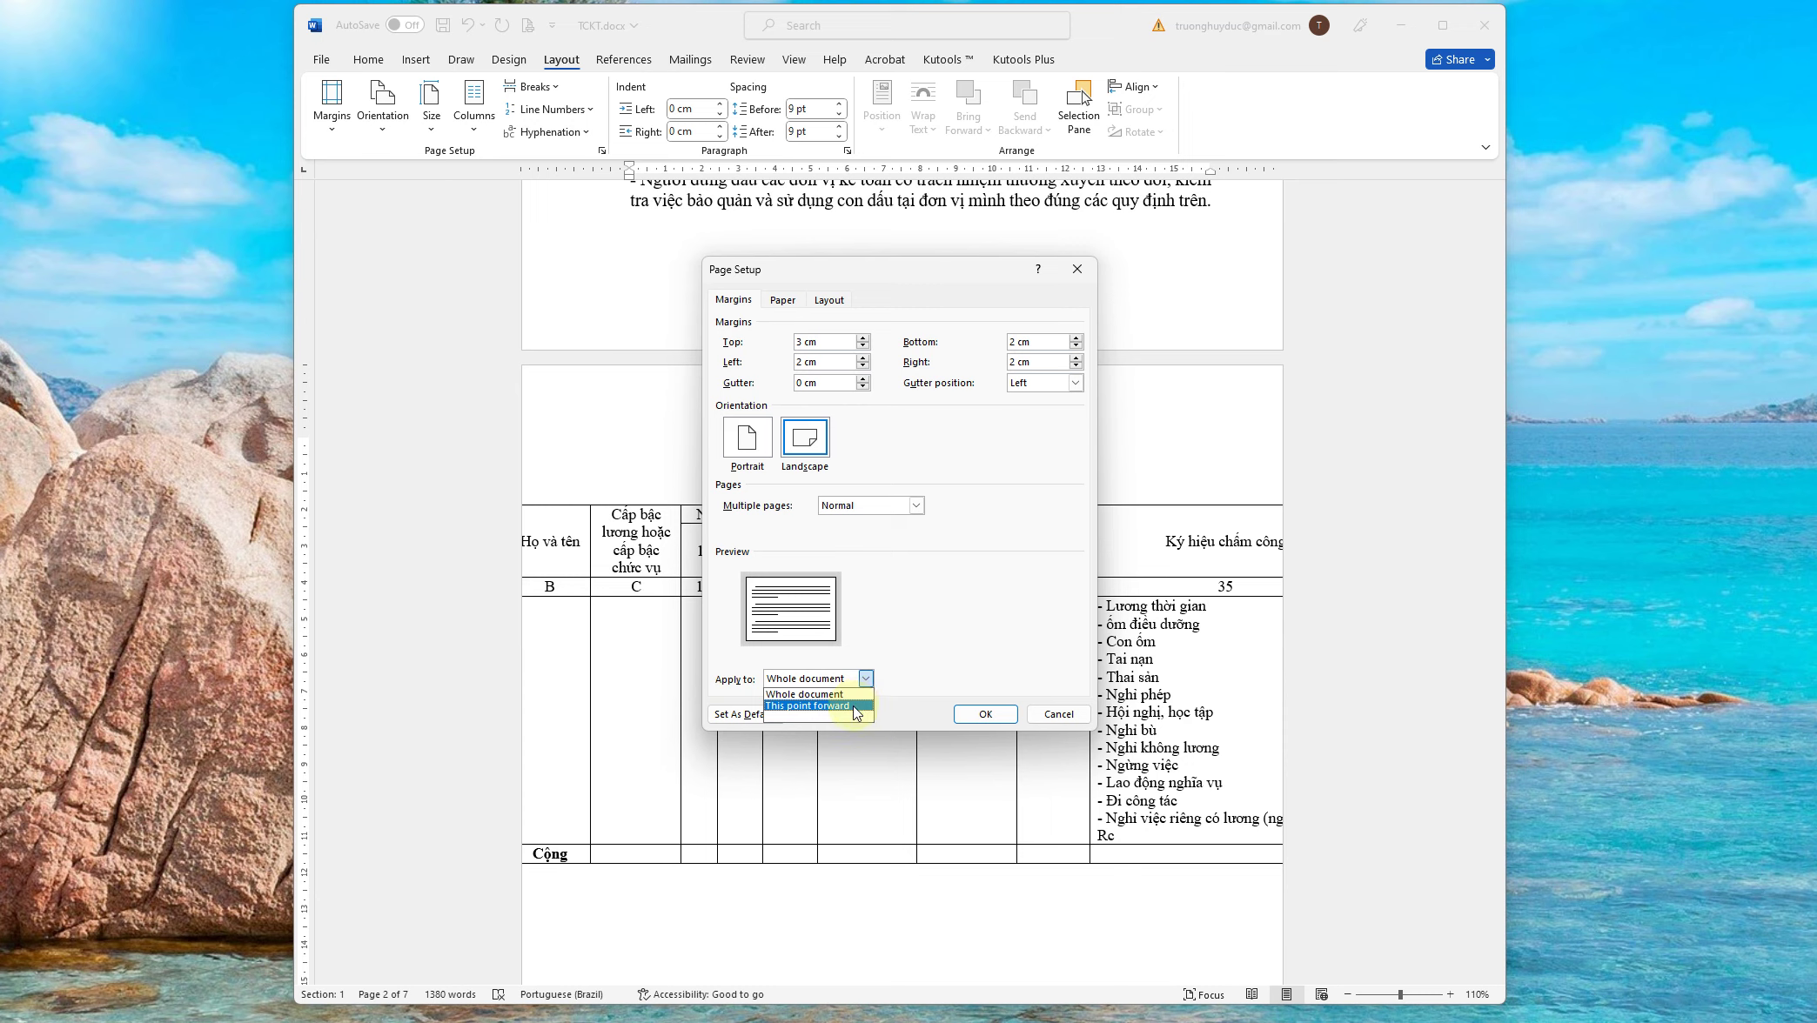
{"action": "left_click", "coordinate": [853, 706]}
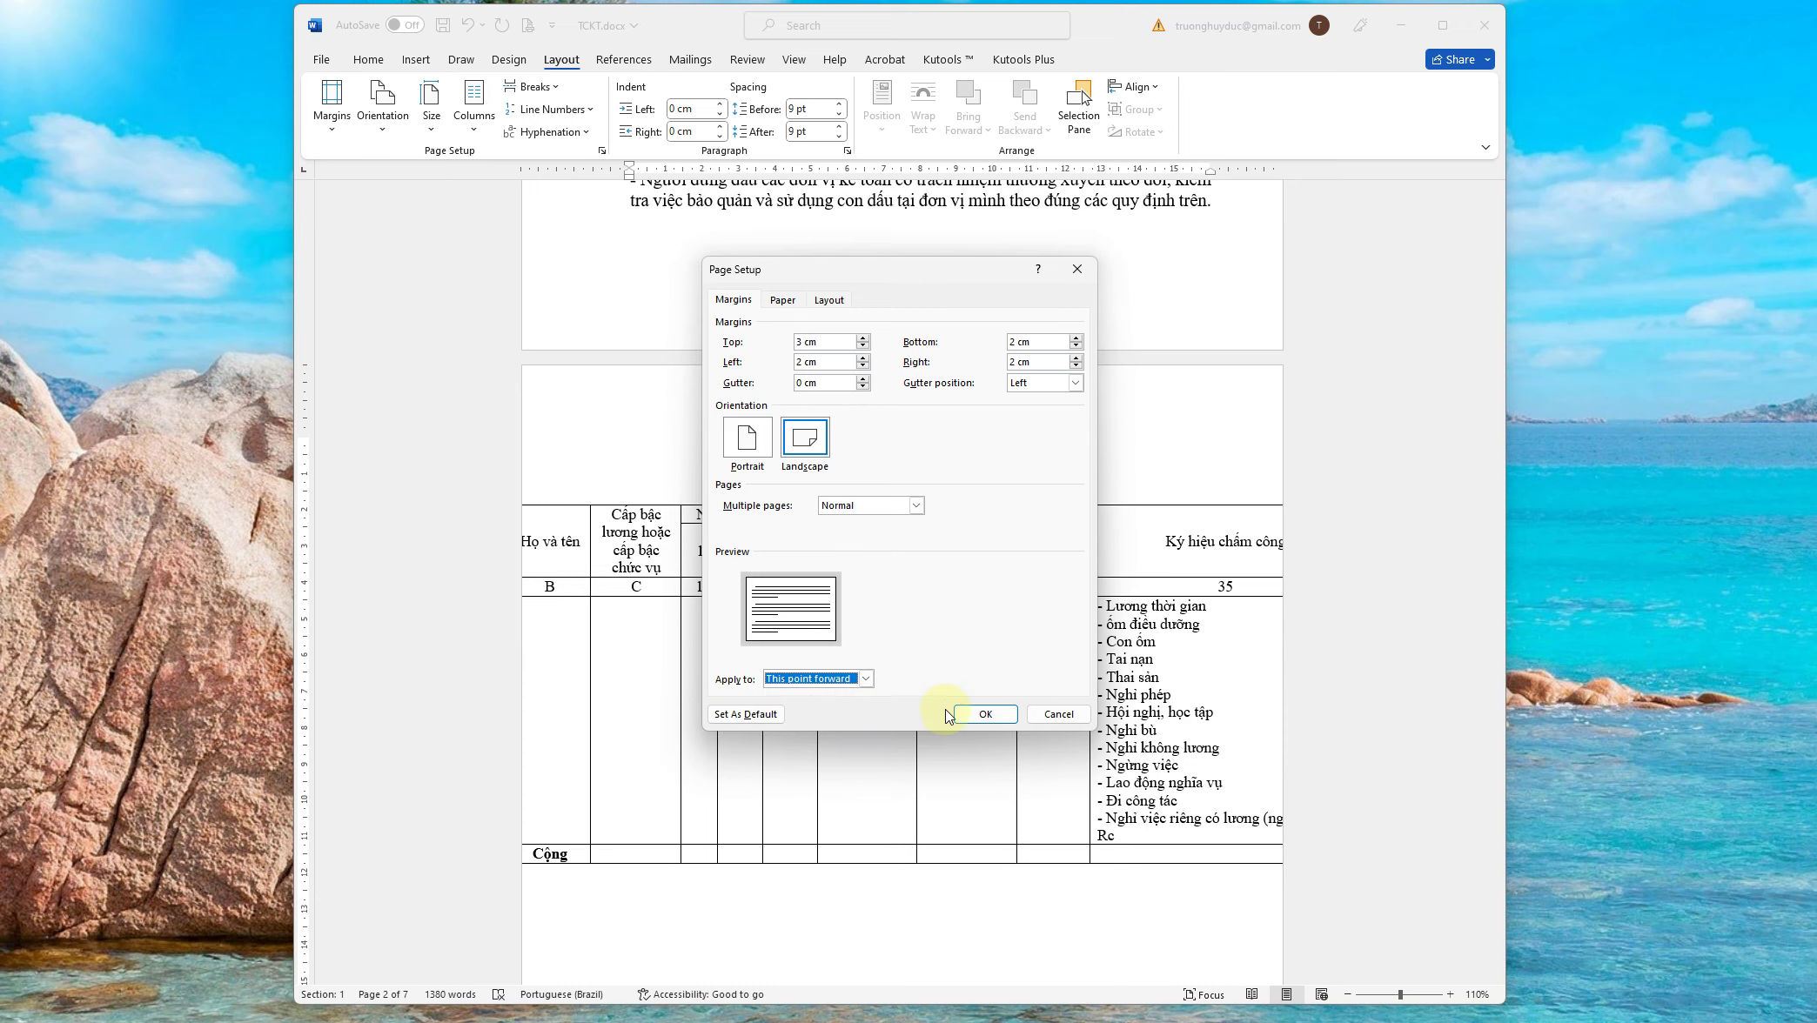
{"action": "left_click", "coordinate": [1008, 716]}
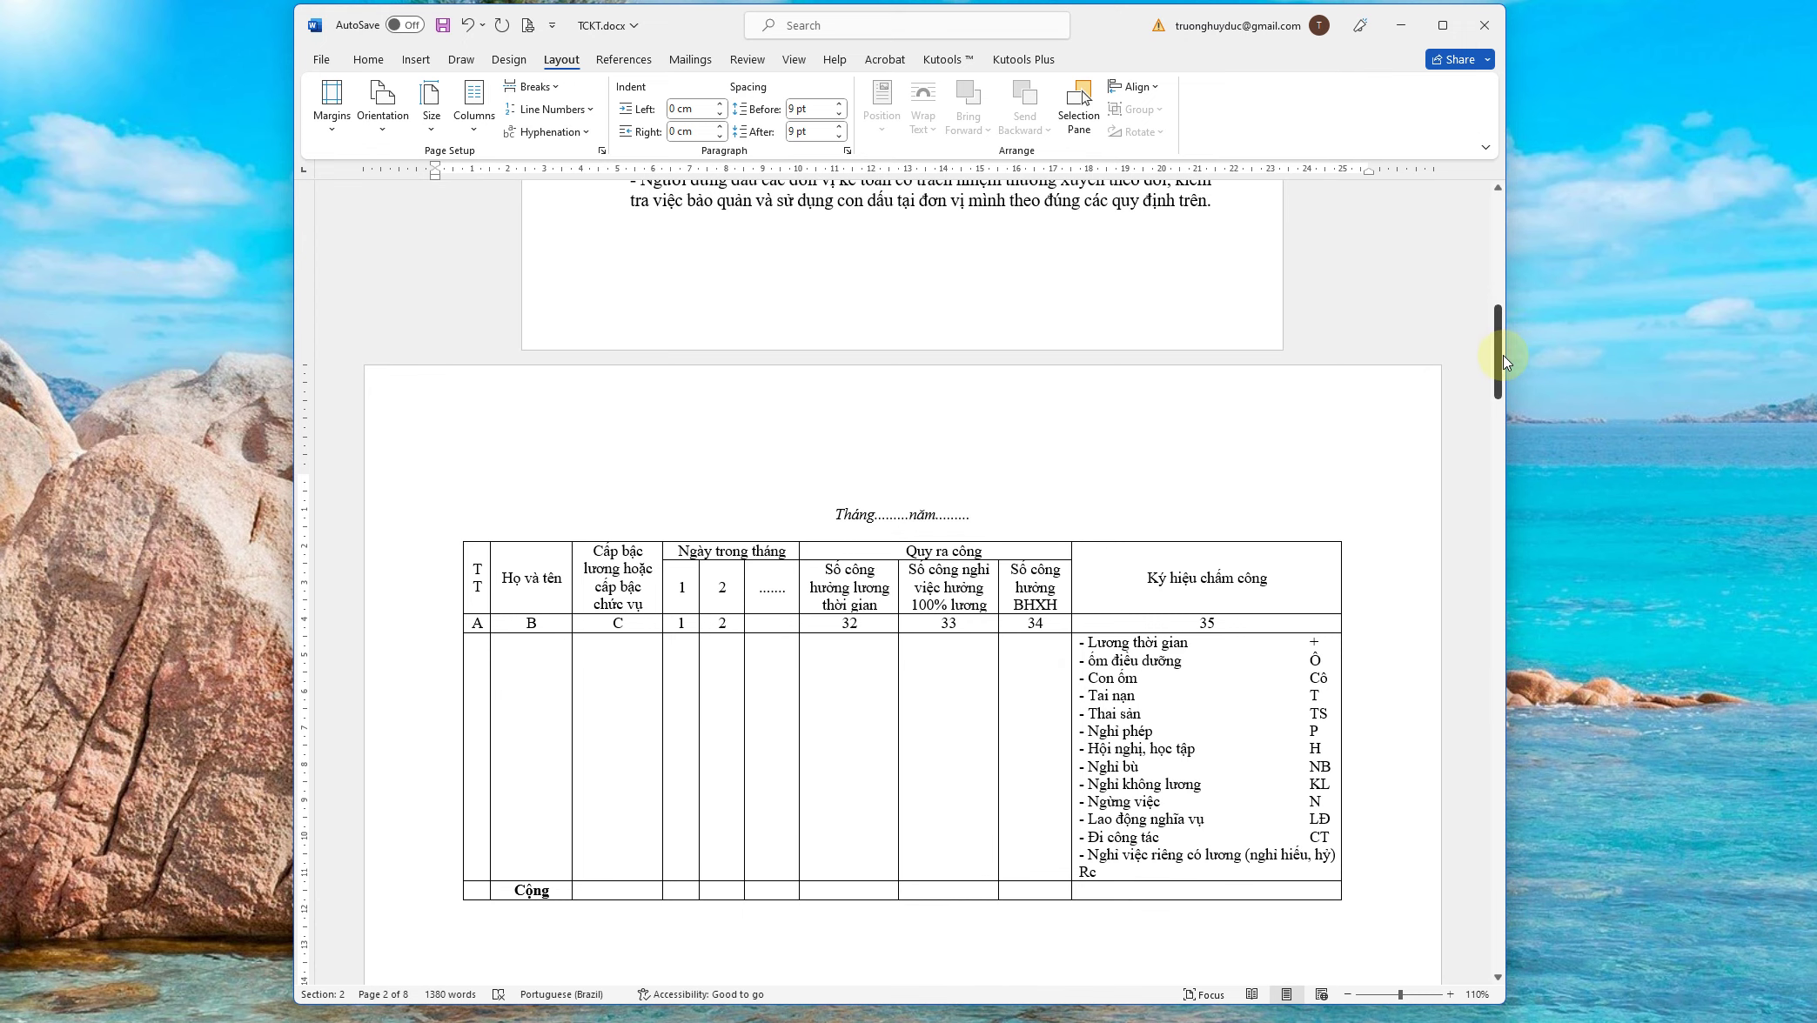
{"action": "mouse_move", "coordinate": [1499, 355]}
{"action": "left_mouse_down"}
{"action": "mouse_move", "coordinate": [1508, 933]}
{"action": "mouse_move", "coordinate": [1547, 247]}
{"action": "mouse_move", "coordinate": [1533, 475]}
{"action": "mouse_move", "coordinate": [1498, 483]}
{"action": "mouse_move", "coordinate": [1501, 515]}
{"action": "left_mouse_up"}
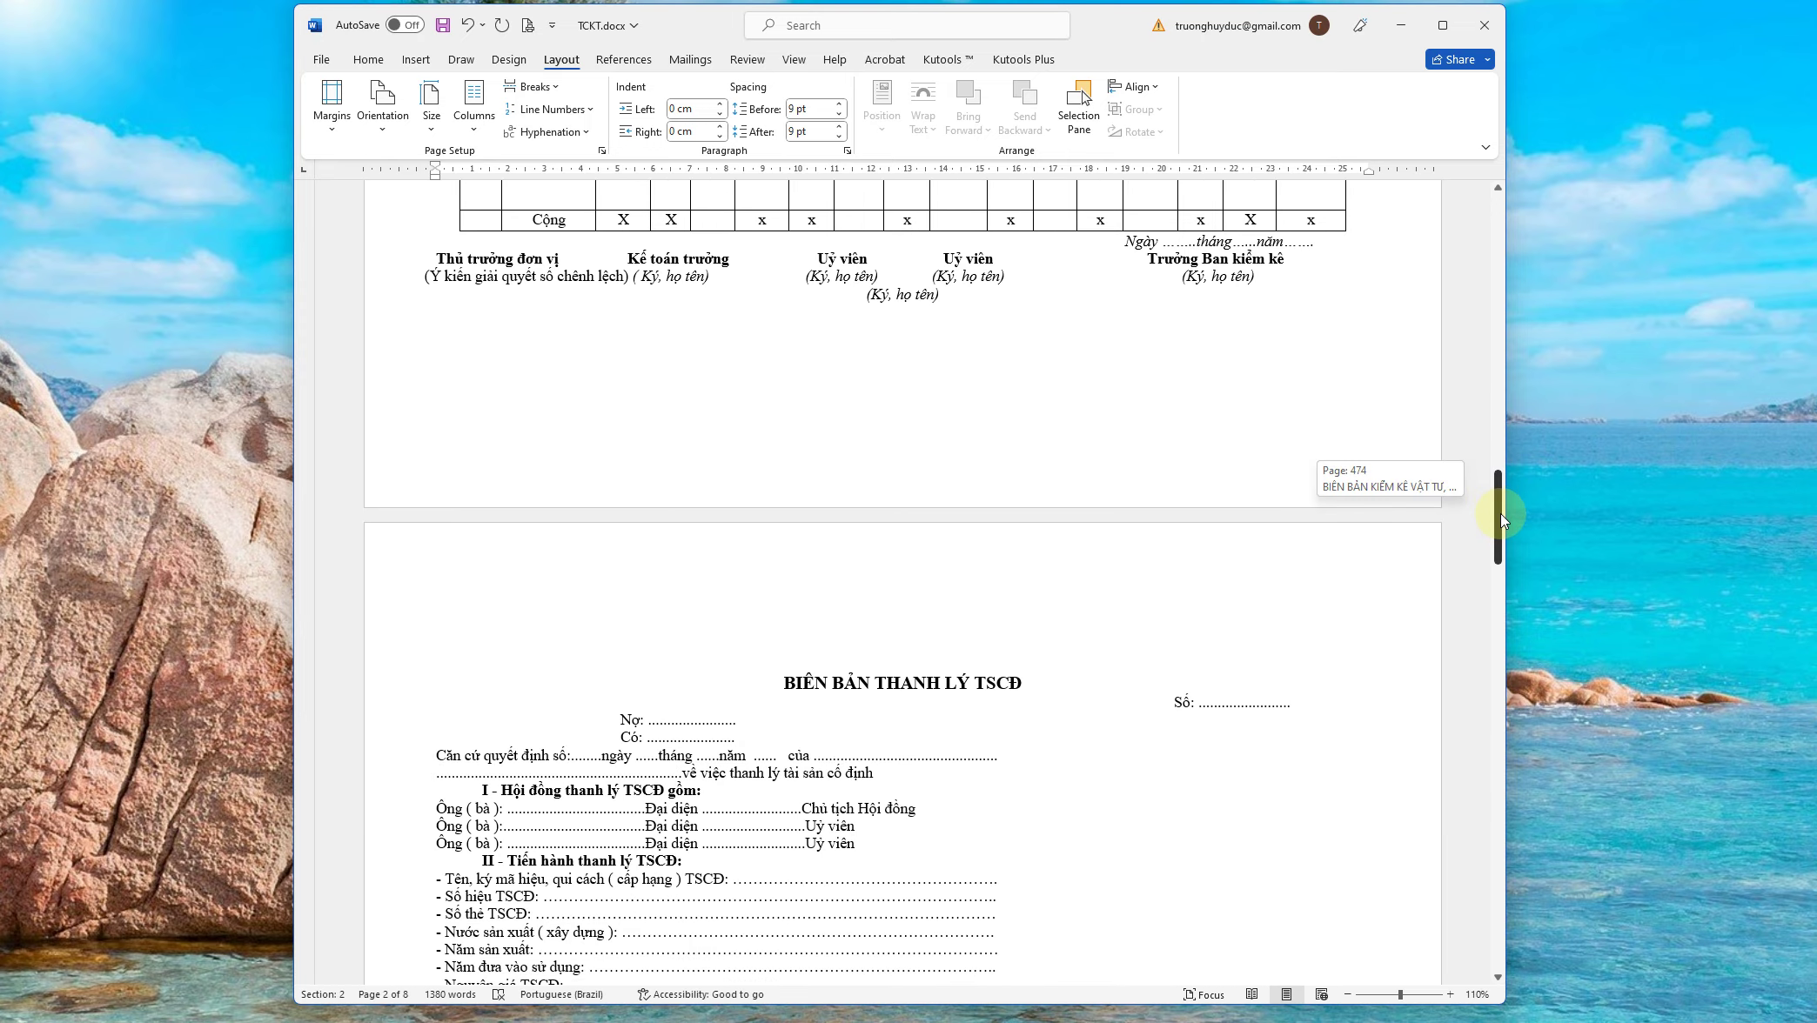
Set the BIÊN BẢN THANH LÝ TSCĐ page back to Portrait, applied to This point forward
{"action": "left_click", "coordinate": [541, 587]}
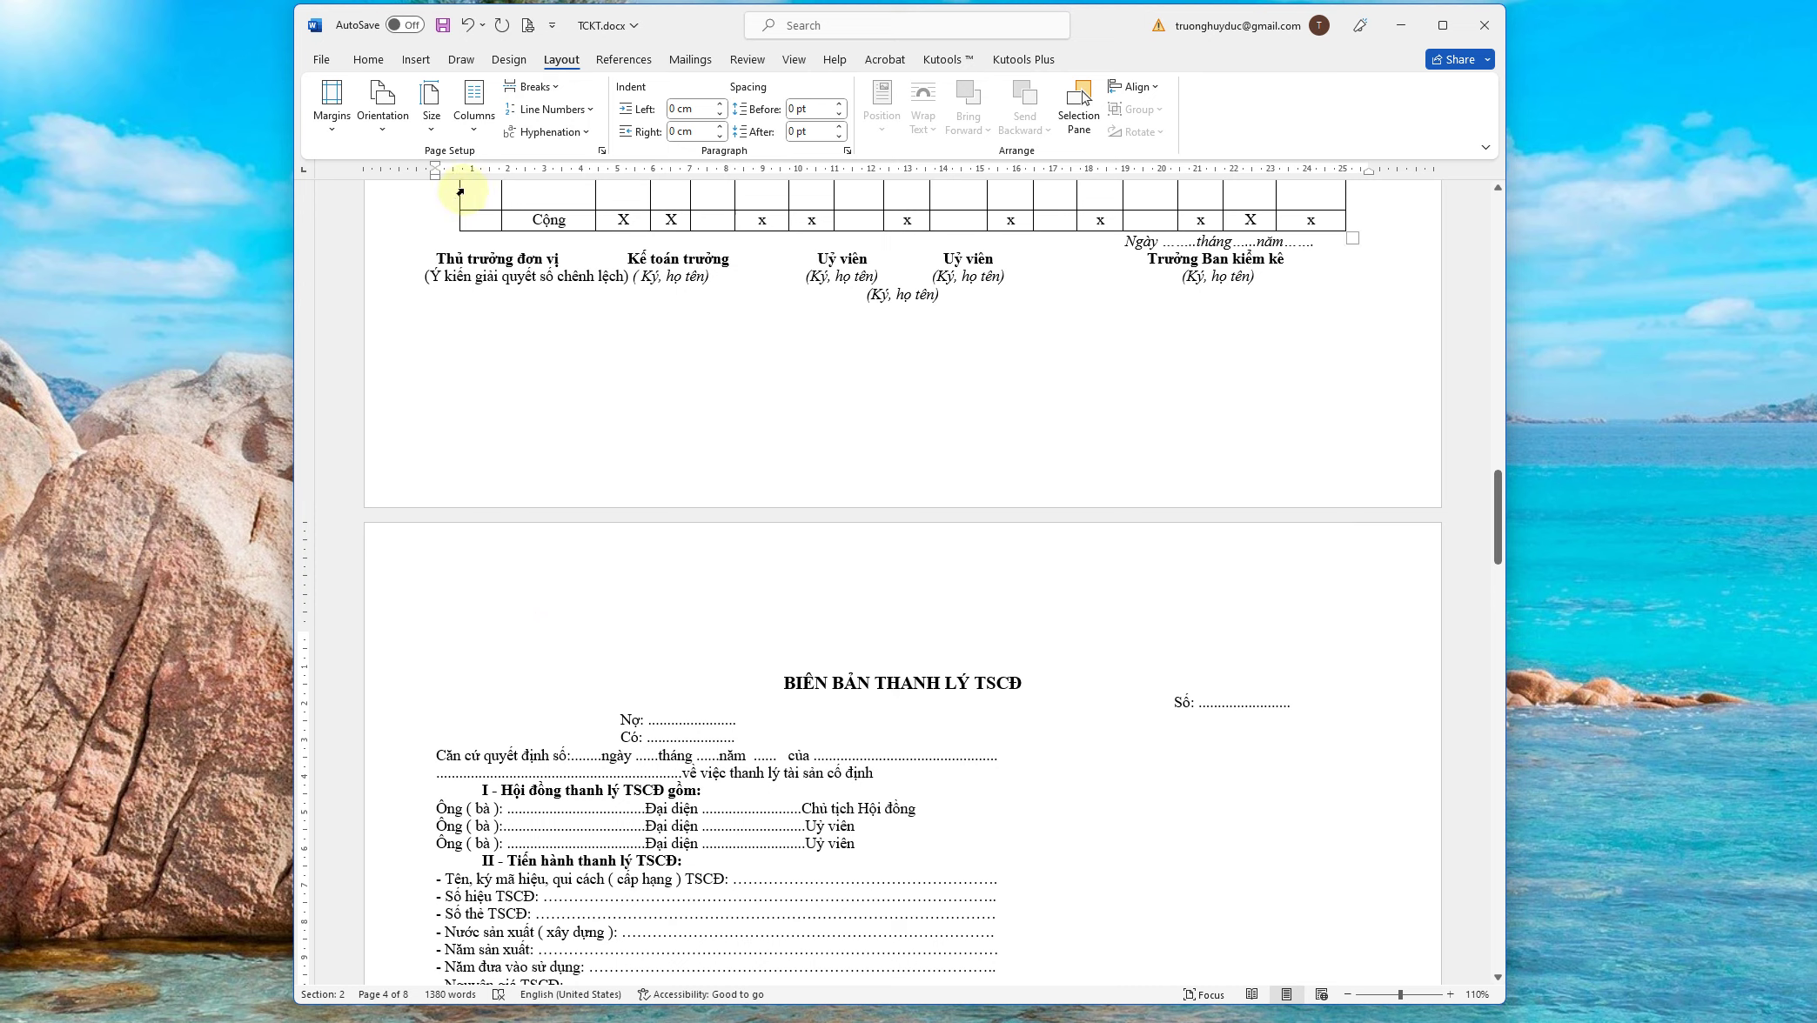
{"action": "left_click", "coordinate": [601, 151]}
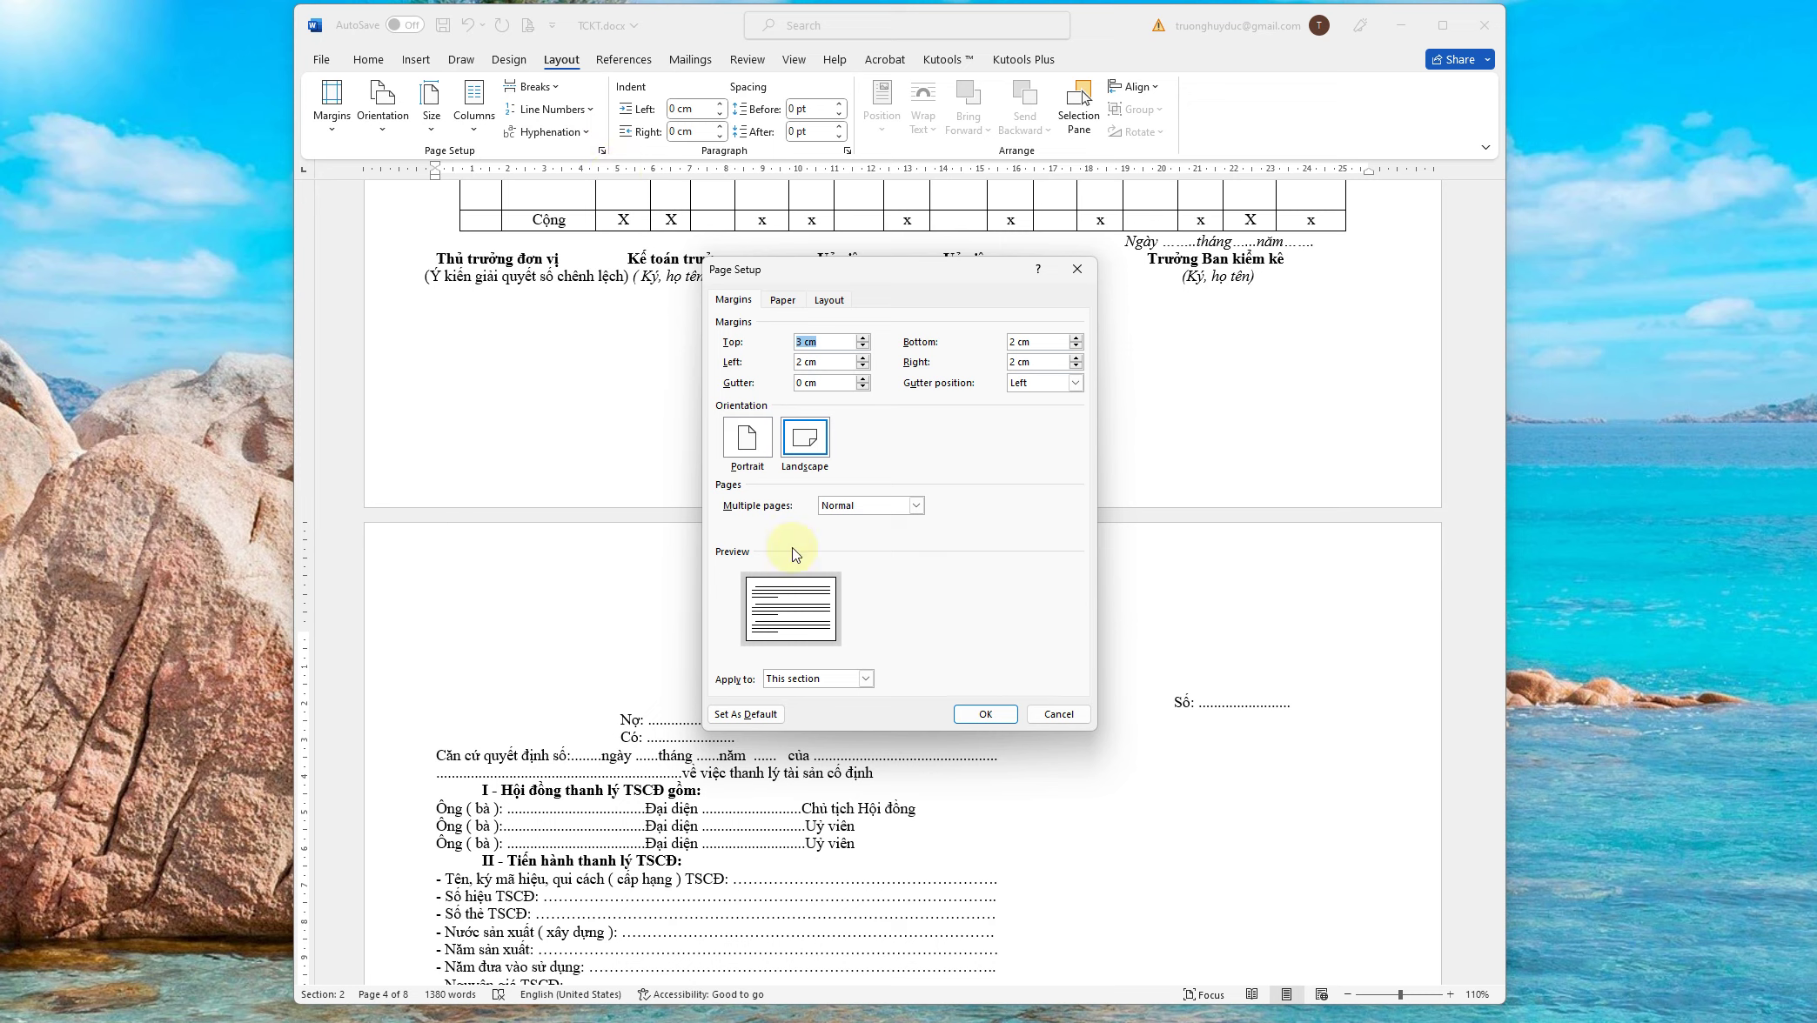
{"action": "left_click", "coordinate": [749, 439]}
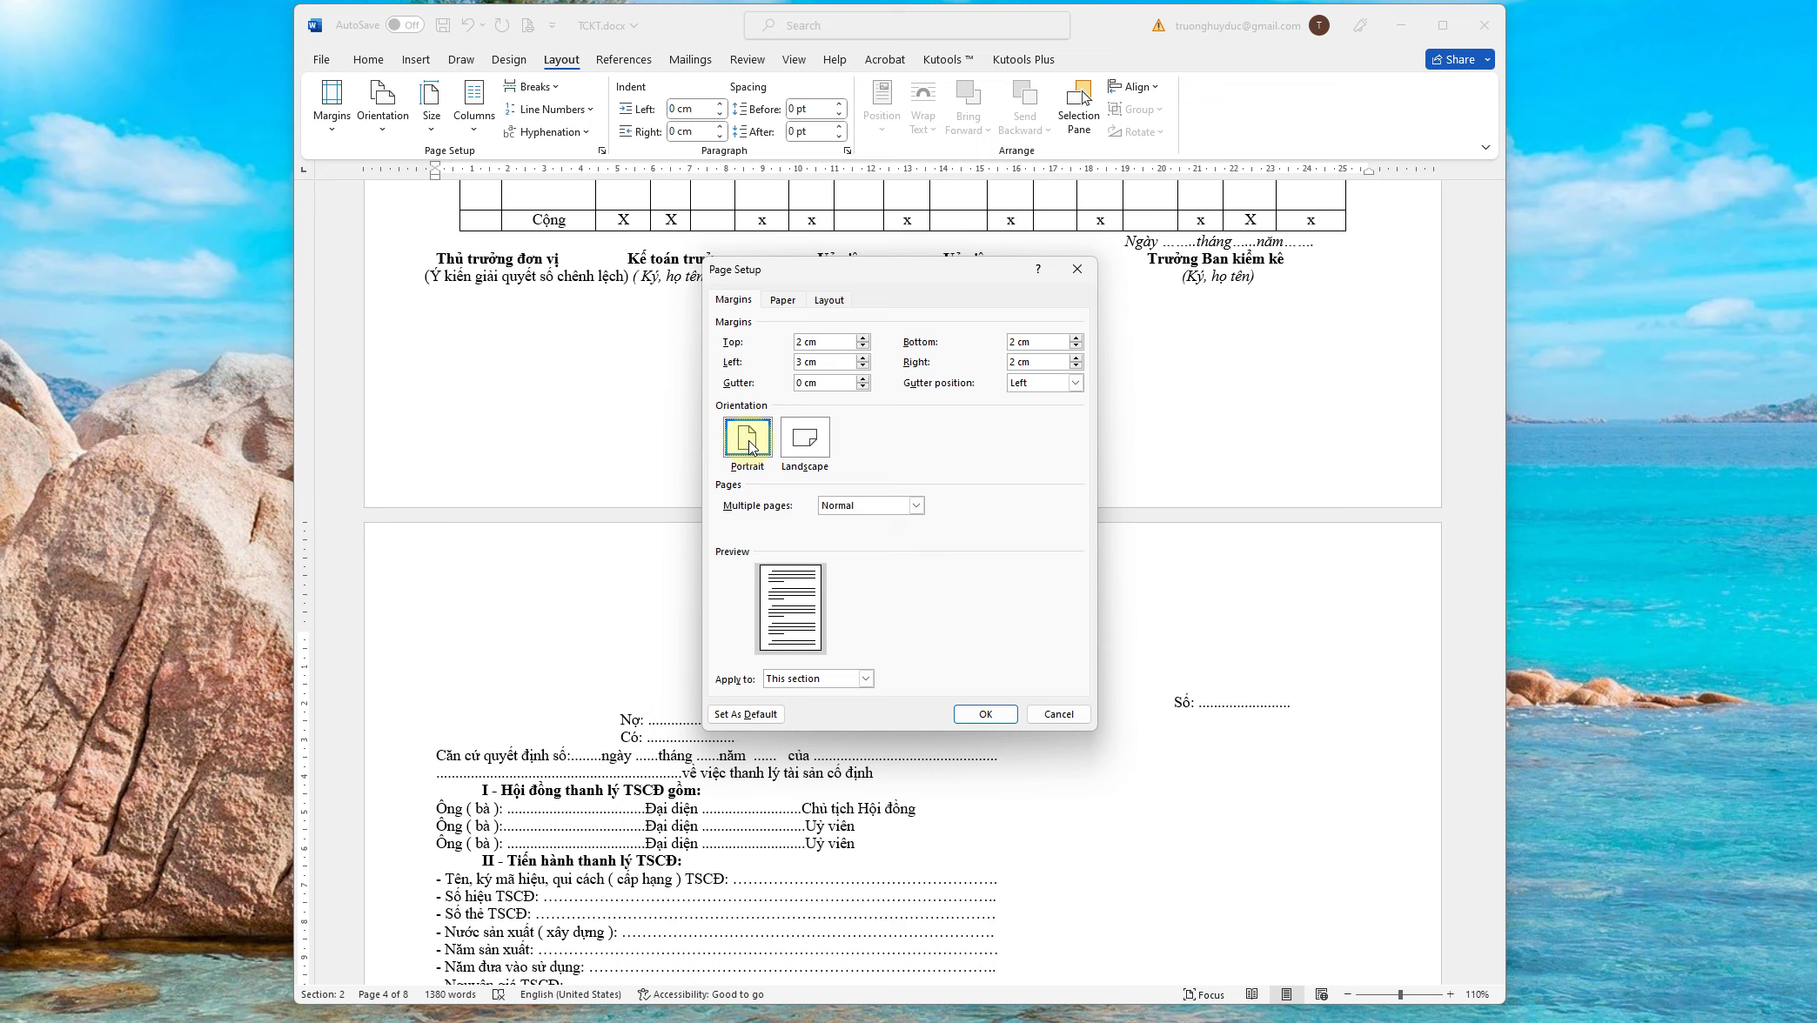
{"action": "left_click", "coordinate": [844, 679]}
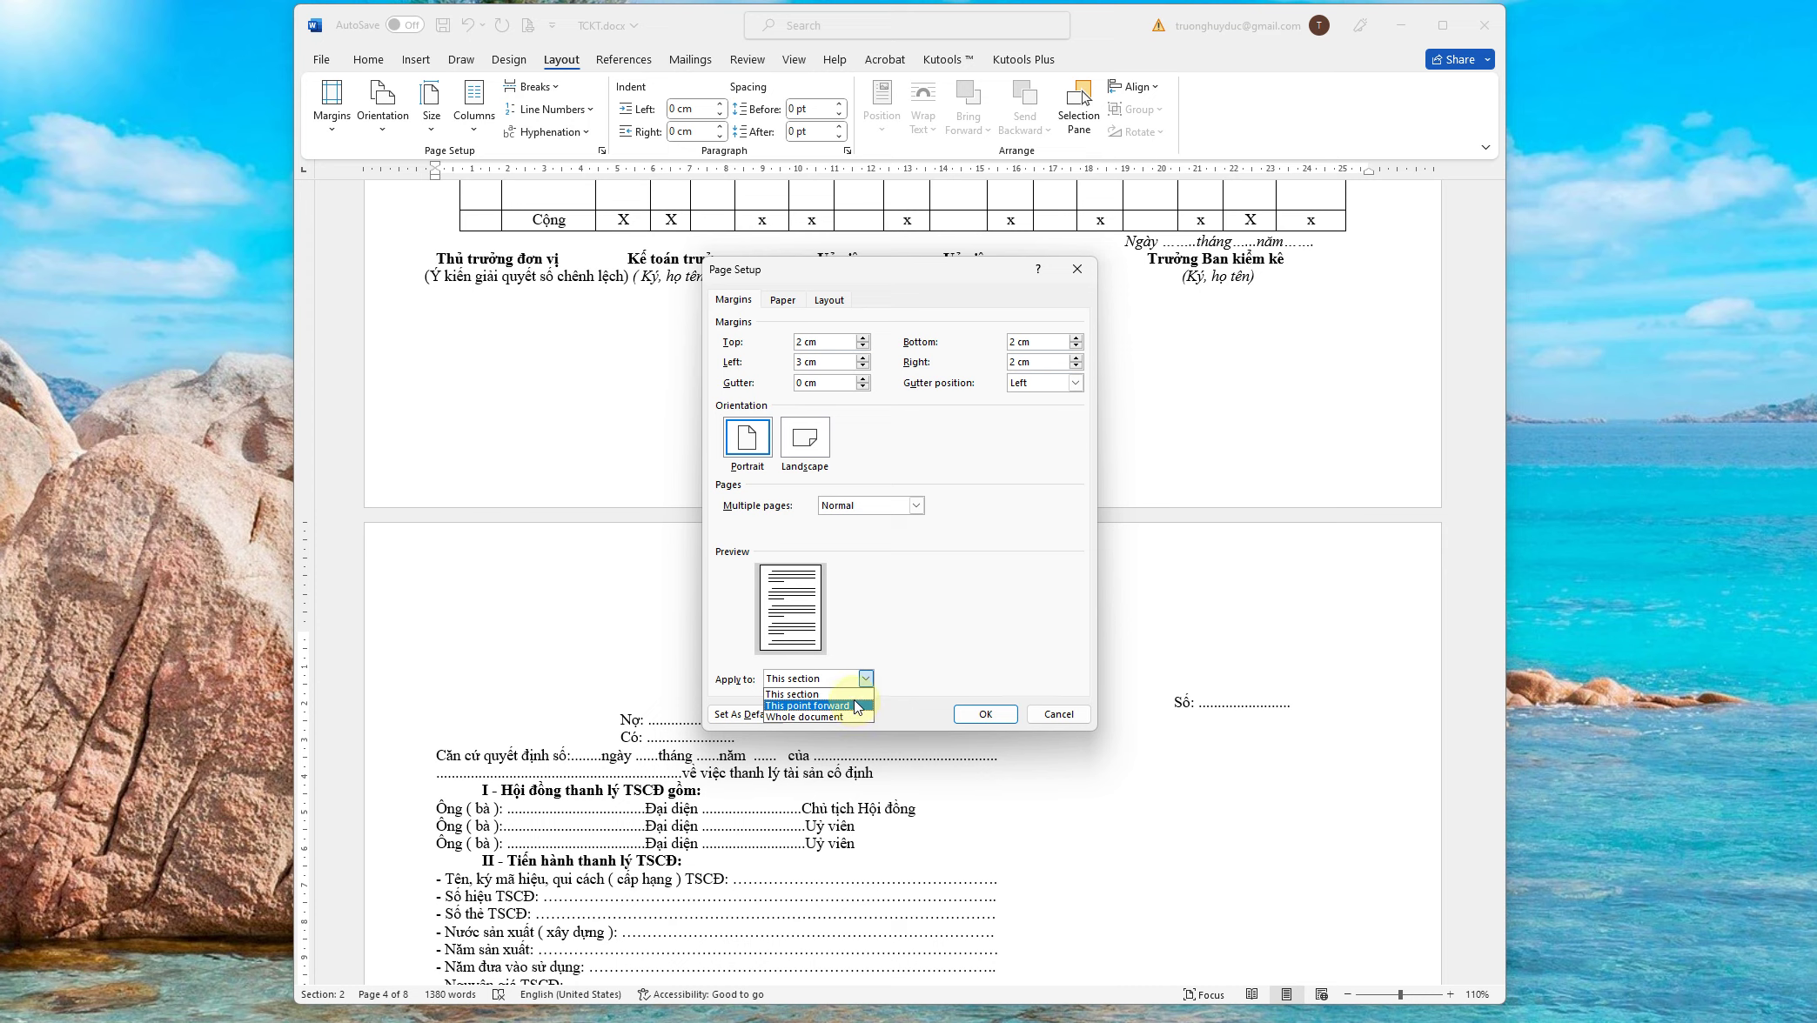
{"action": "left_click", "coordinate": [856, 706]}
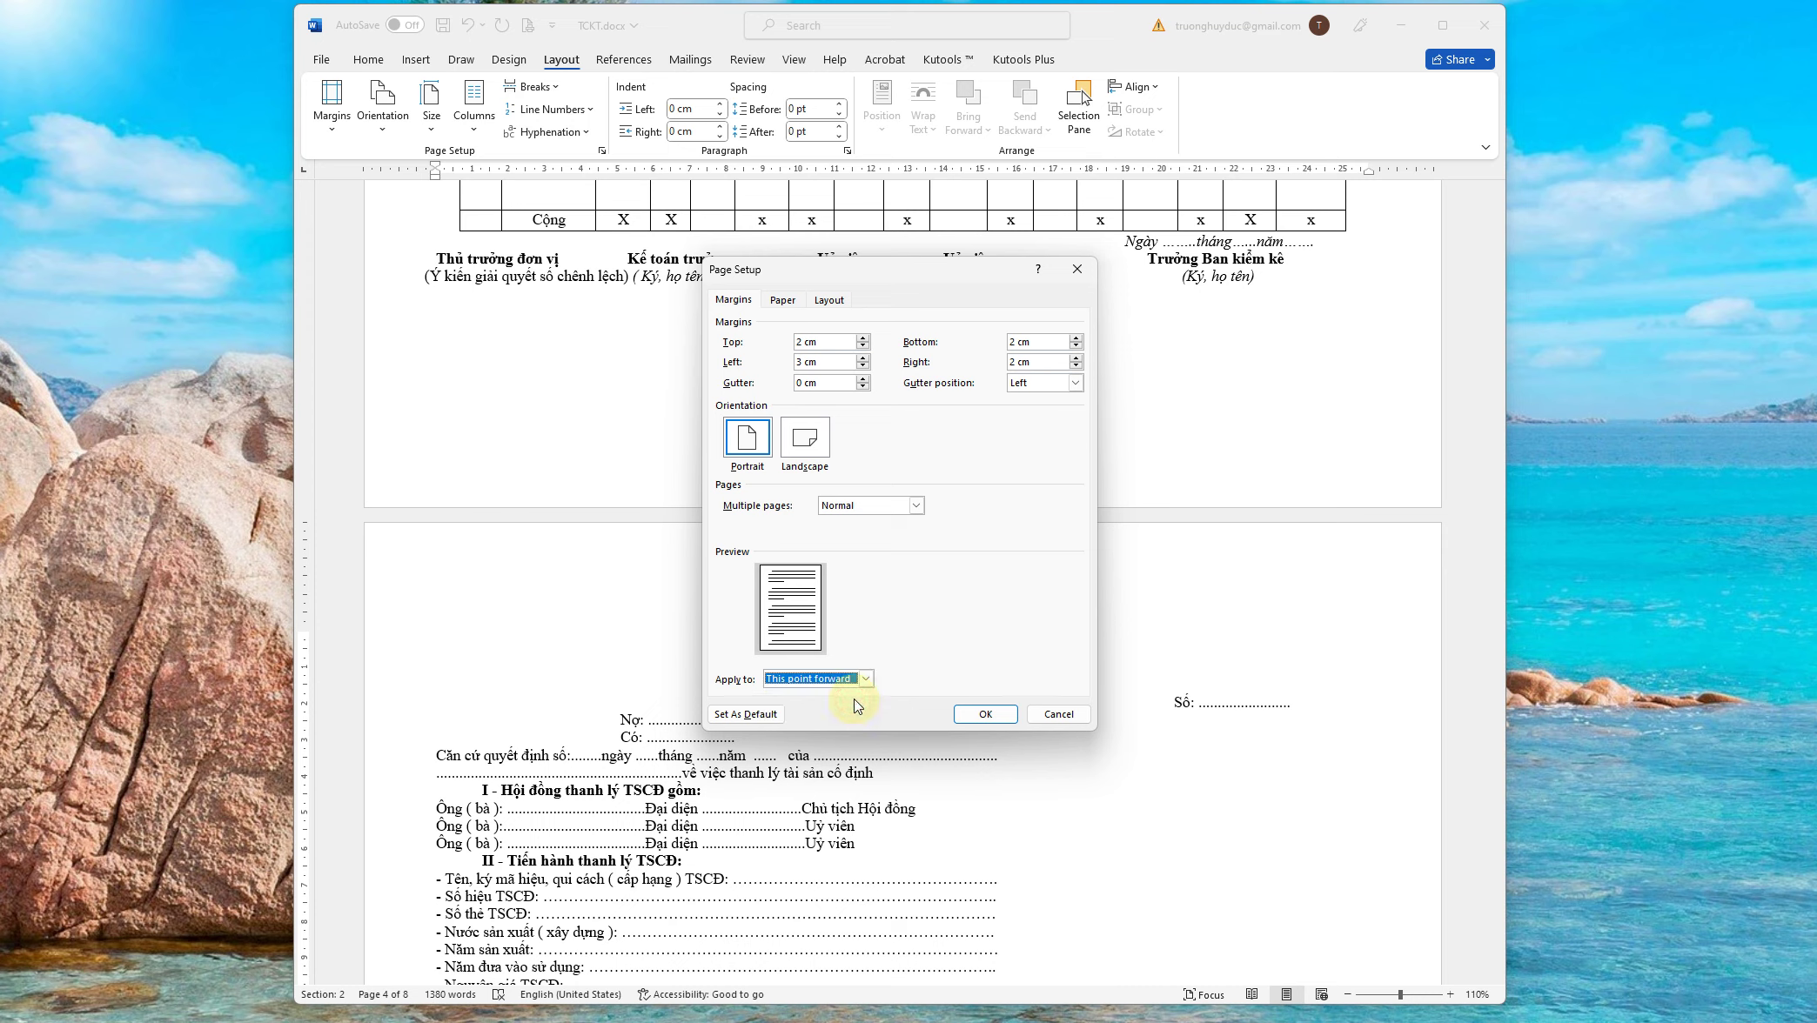
{"action": "left_click", "coordinate": [983, 715]}
{"action": "mouse_move", "coordinate": [1503, 502]}
{"action": "left_mouse_down"}
{"action": "mouse_move", "coordinate": [1522, 308]}
{"action": "mouse_move", "coordinate": [1522, 696]}
{"action": "left_mouse_up"}
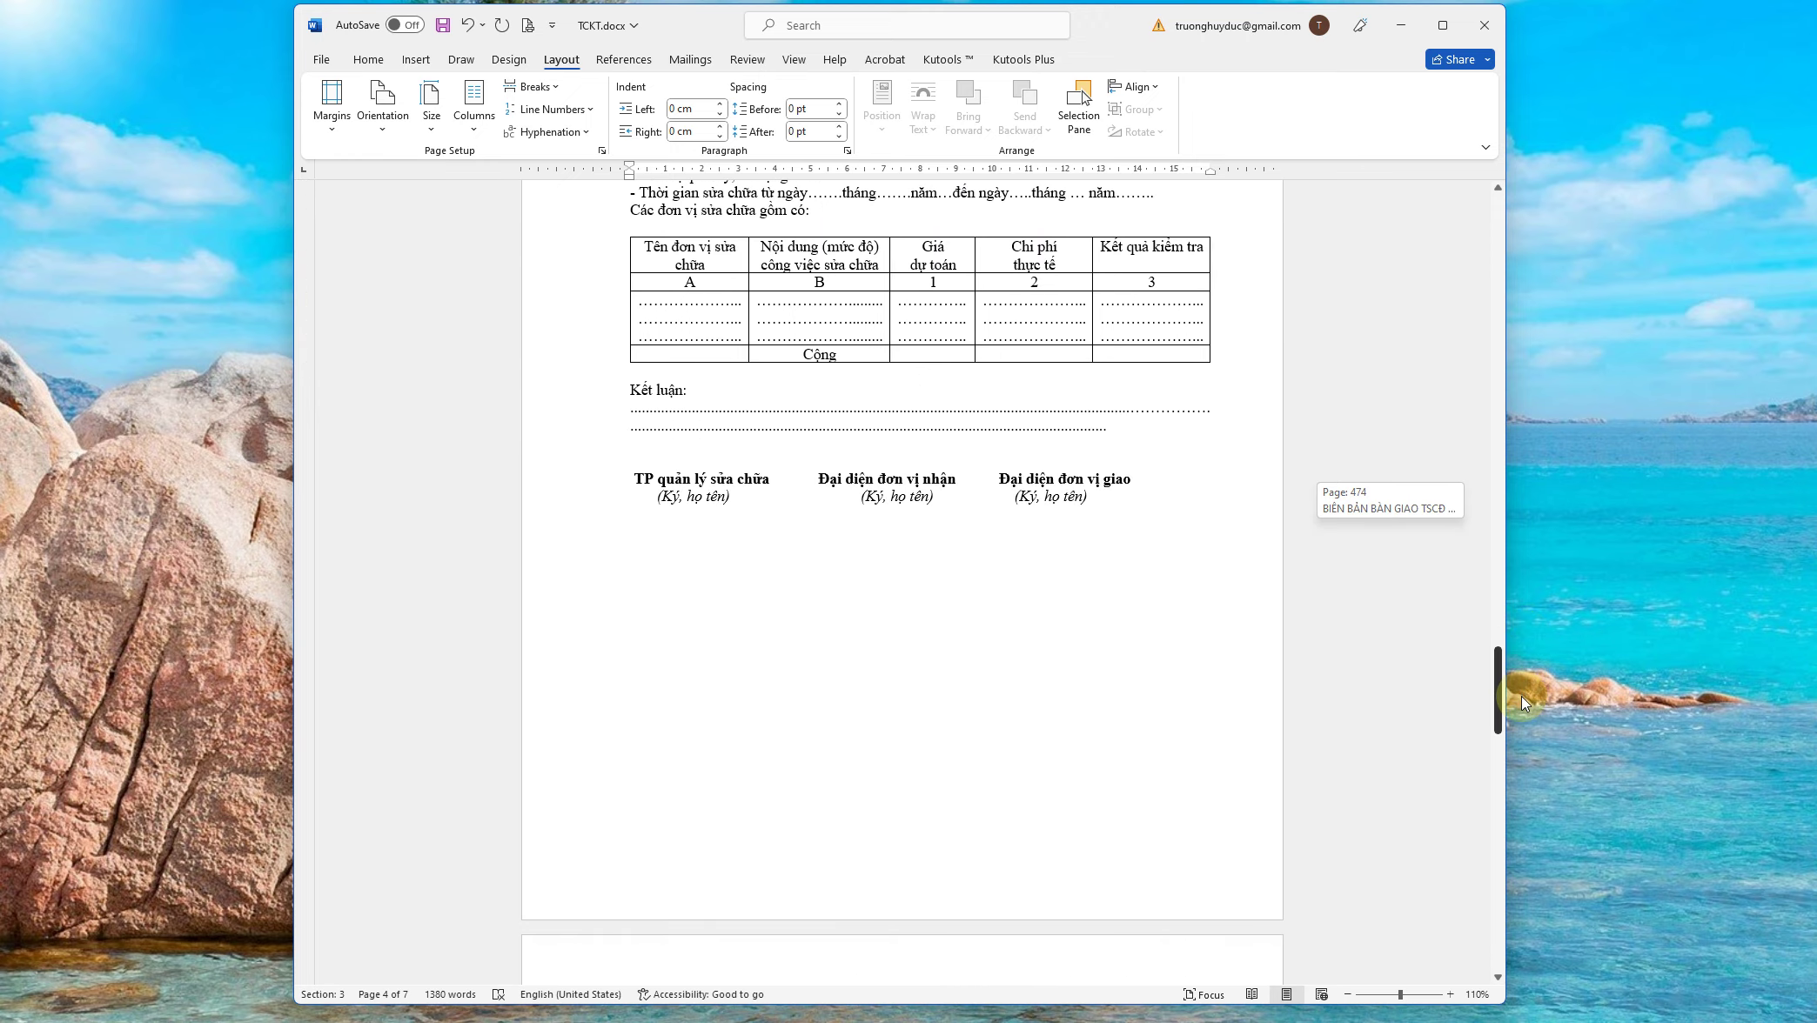
Scroll down to the fixed asset inventory form and place the cursor at its top
{"action": "mouse_move", "coordinate": [1522, 699]}
{"action": "left_mouse_down"}
{"action": "mouse_move", "coordinate": [1507, 788]}
{"action": "mouse_move", "coordinate": [1480, 760]}
{"action": "left_mouse_up"}
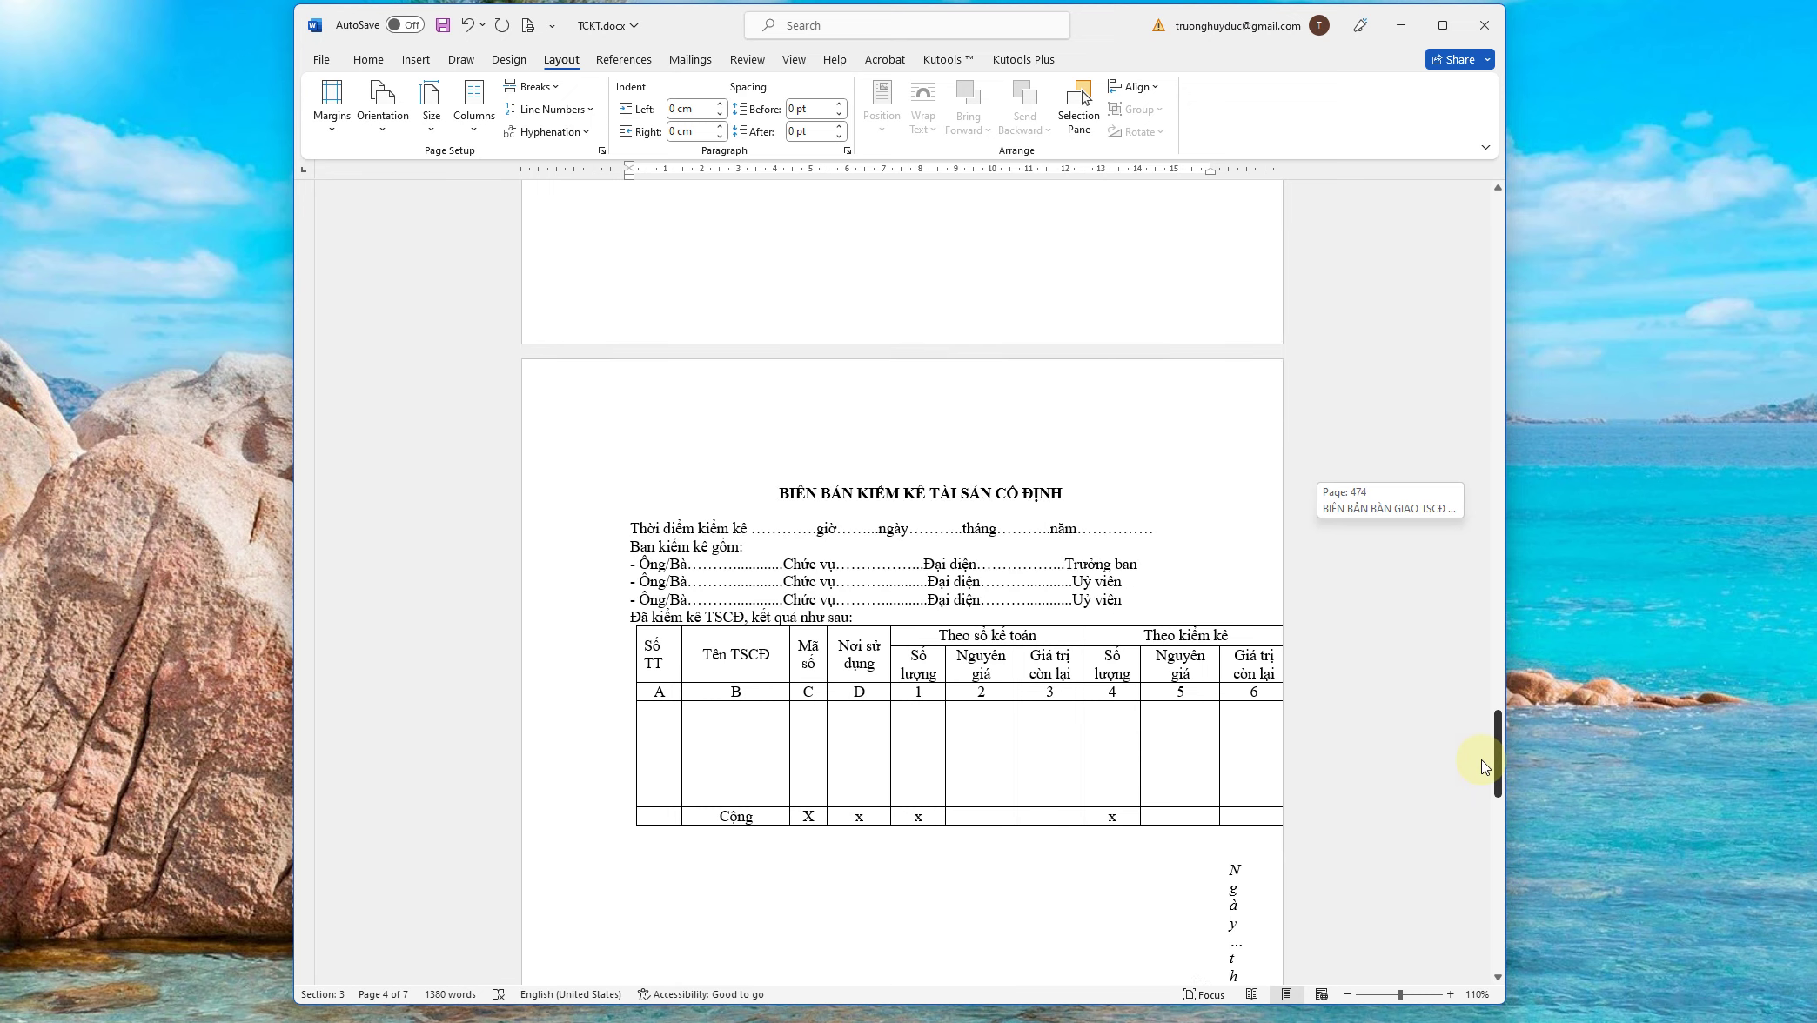
{"action": "left_click", "coordinate": [792, 507]}
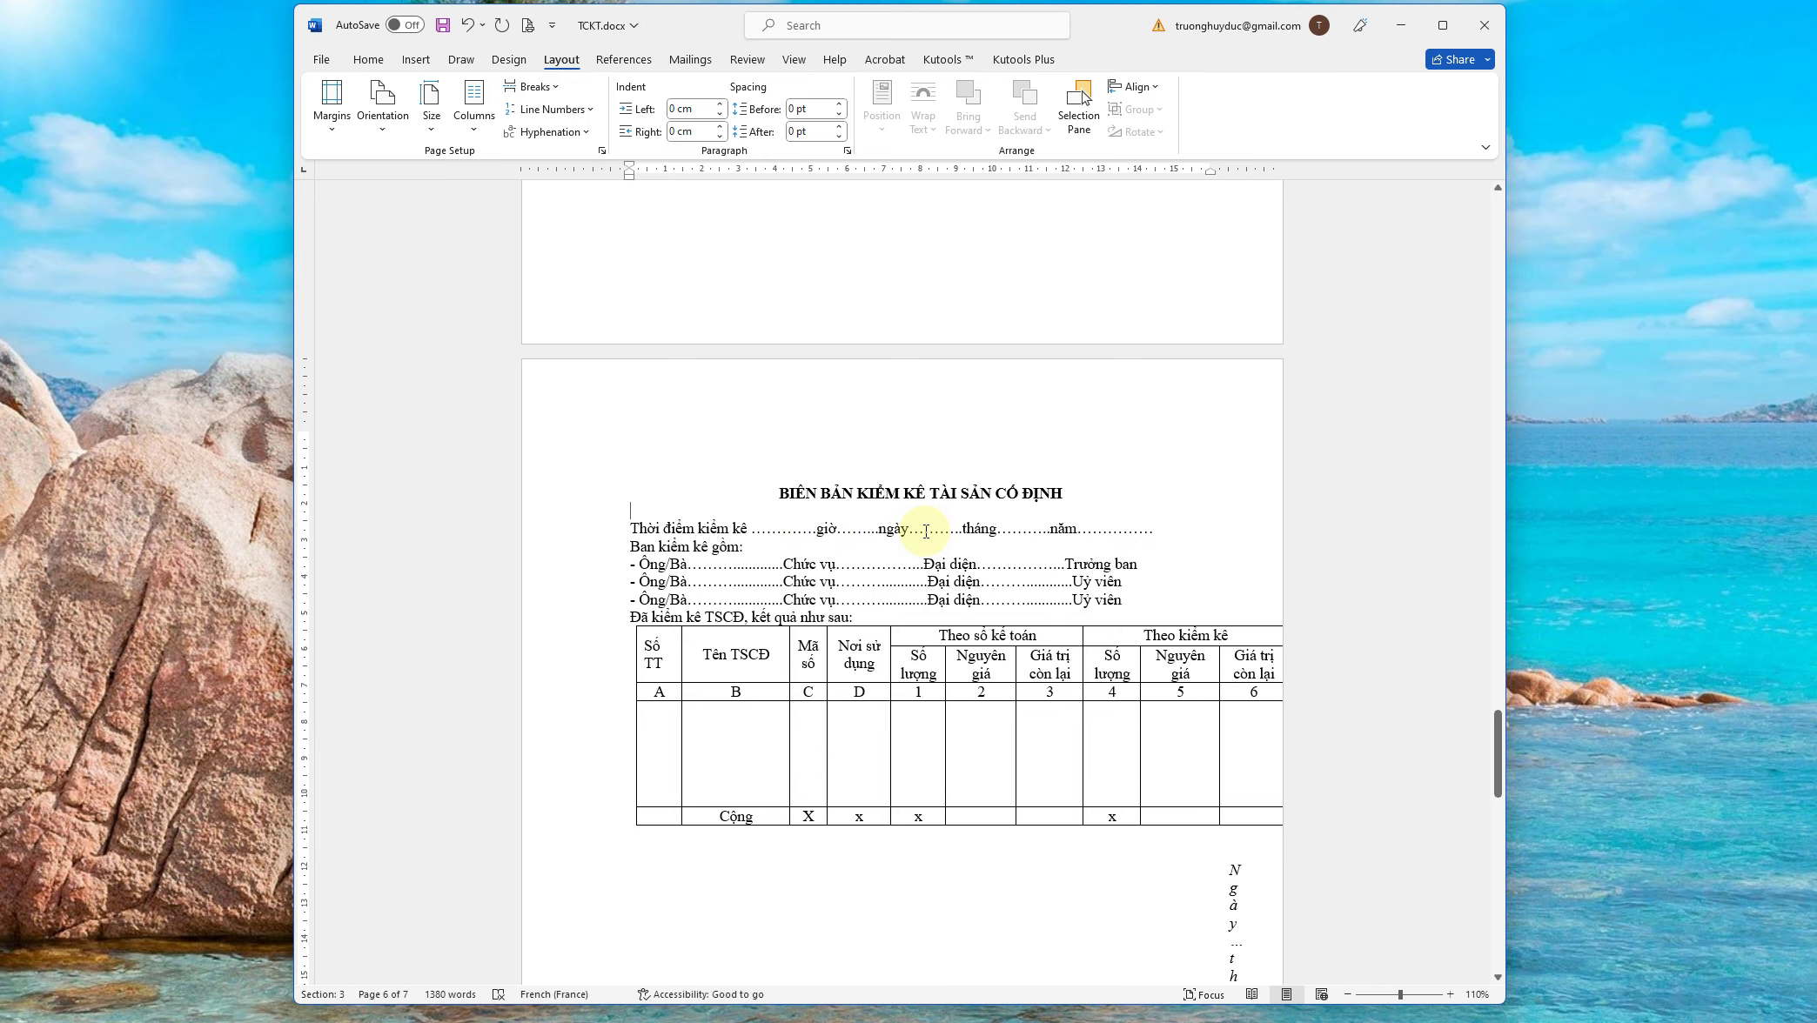
{"action": "scroll", "coordinate": [926, 531], "scroll_direction": "up", "scroll_amount": 4}
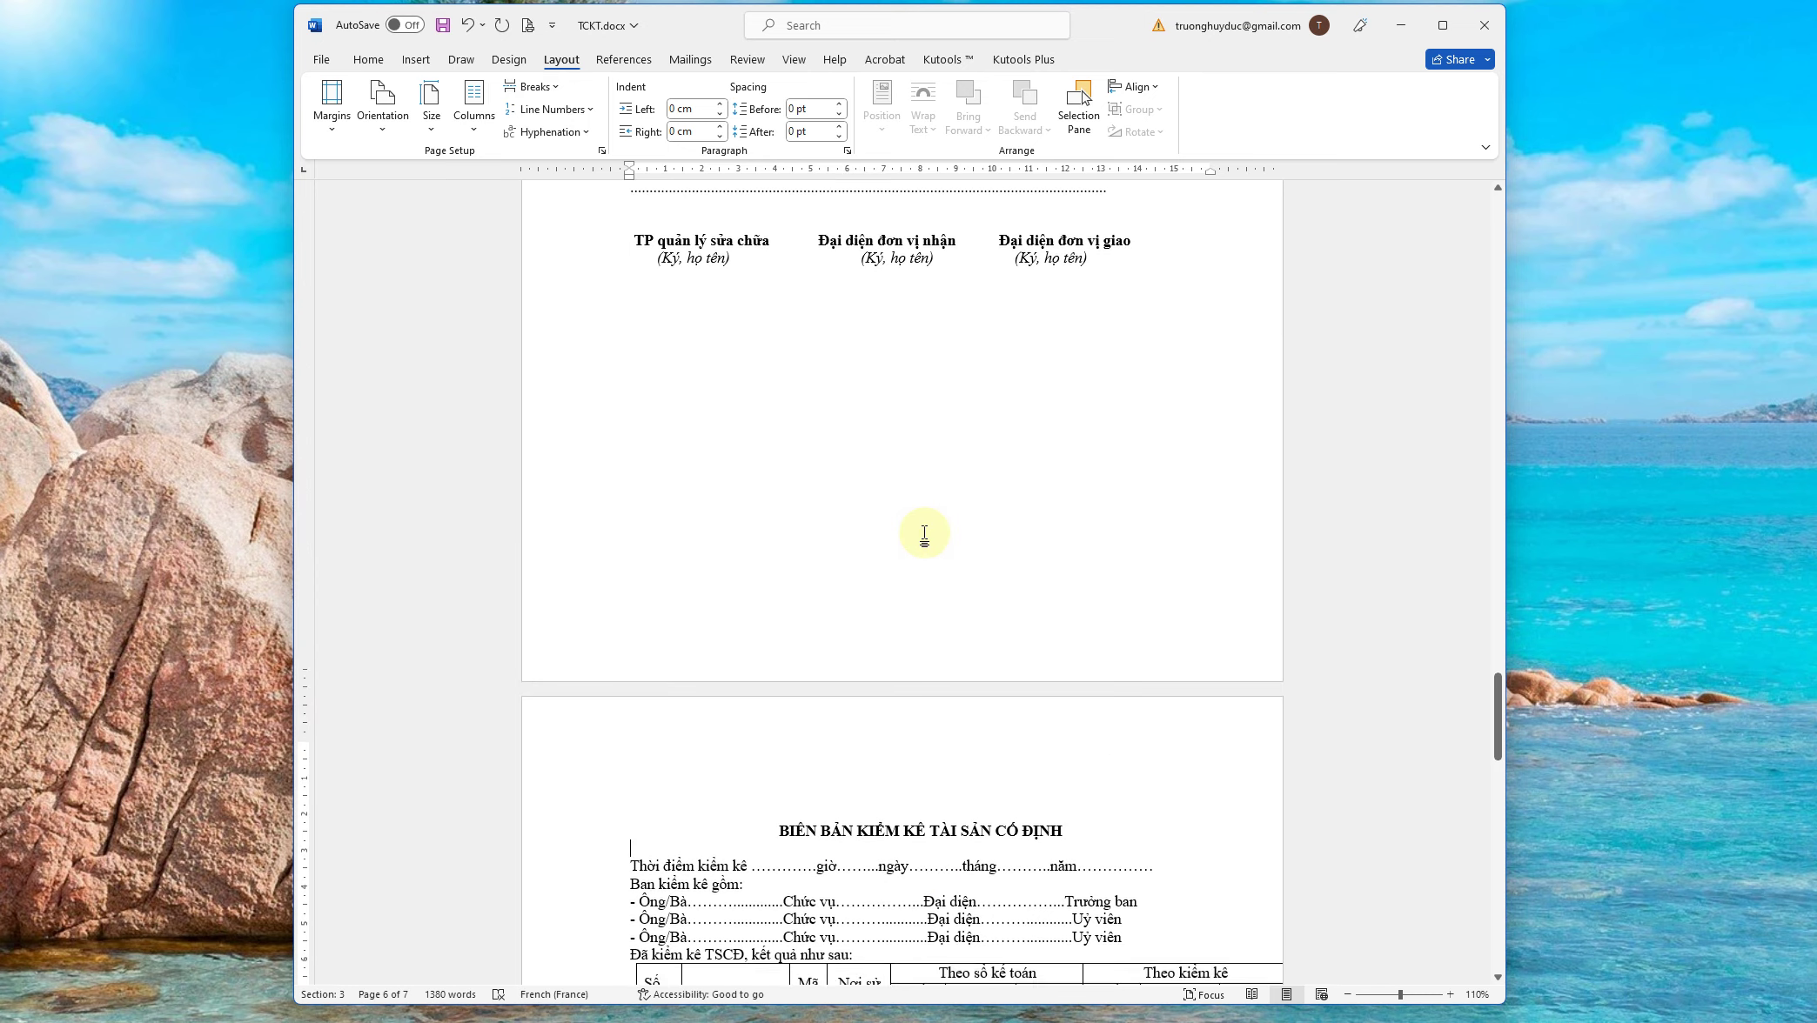
{"action": "scroll", "coordinate": [925, 534], "scroll_direction": "down", "scroll_amount": 5}
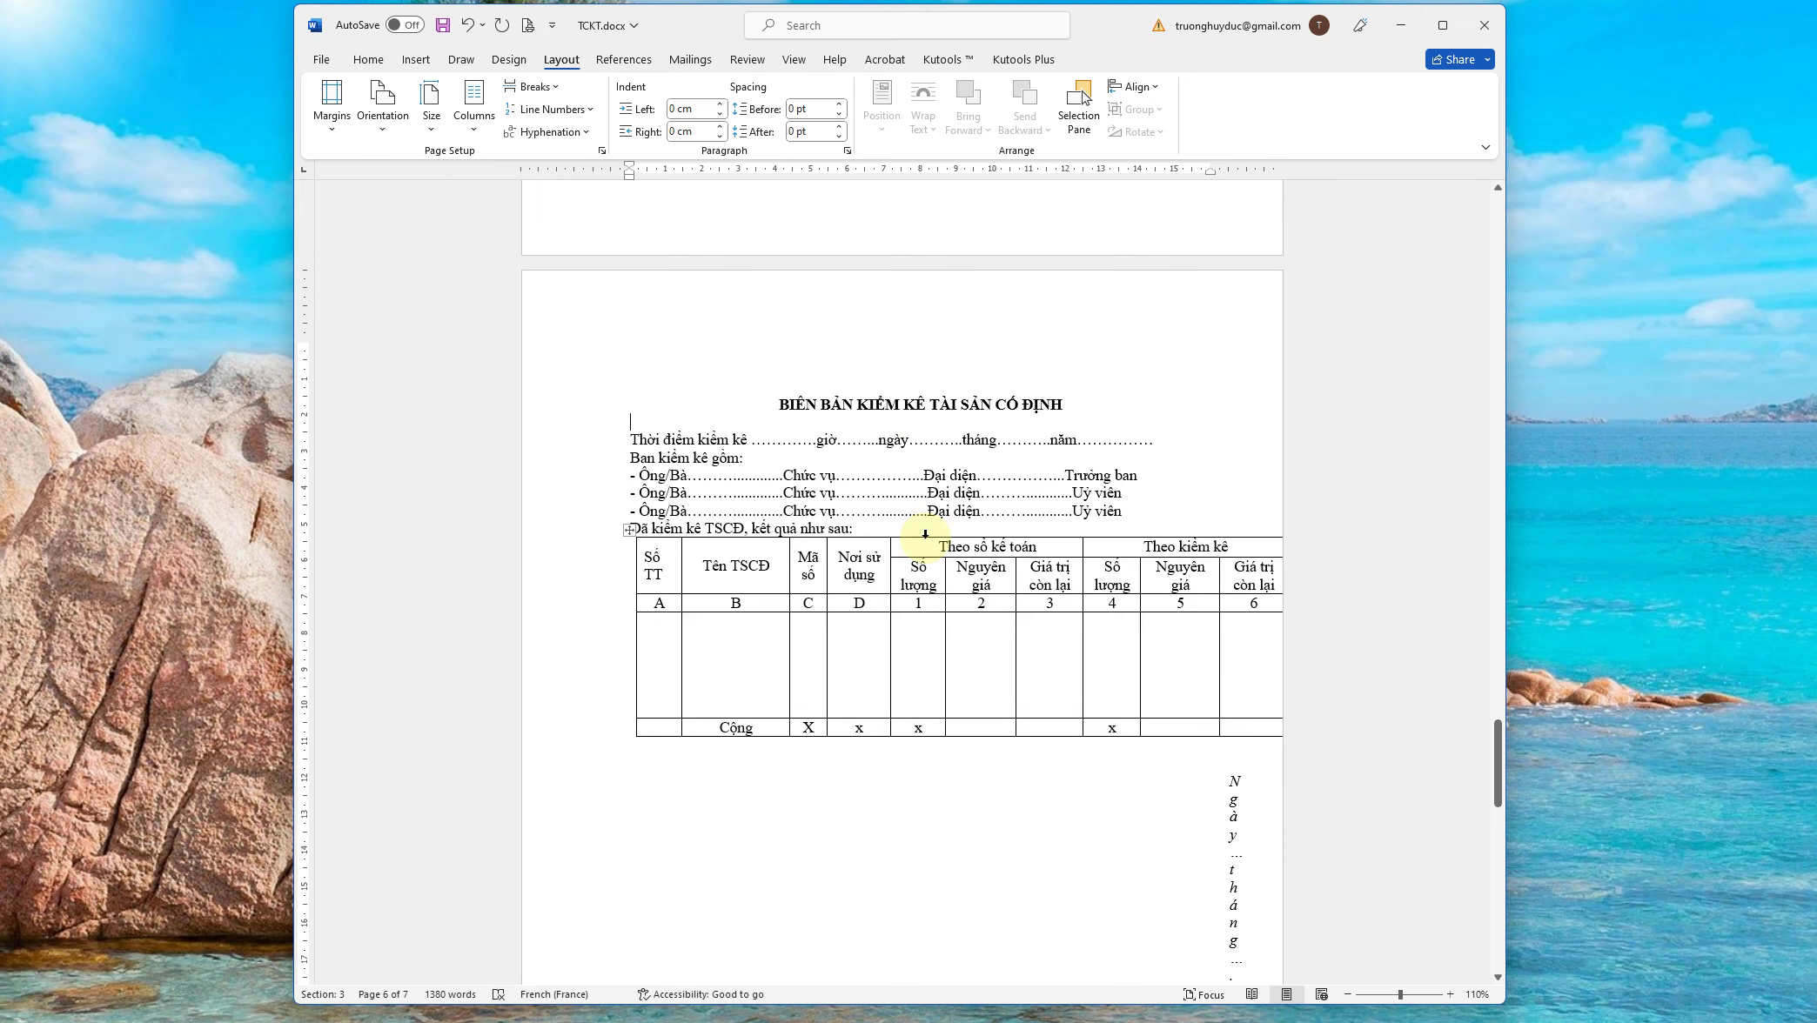
{"action": "scroll", "coordinate": [925, 533], "scroll_direction": "down", "scroll_amount": 1}
{"action": "scroll", "coordinate": [925, 534], "scroll_direction": "down", "scroll_amount": 1}
{"action": "scroll", "coordinate": [926, 538], "scroll_direction": "down", "scroll_amount": 3}
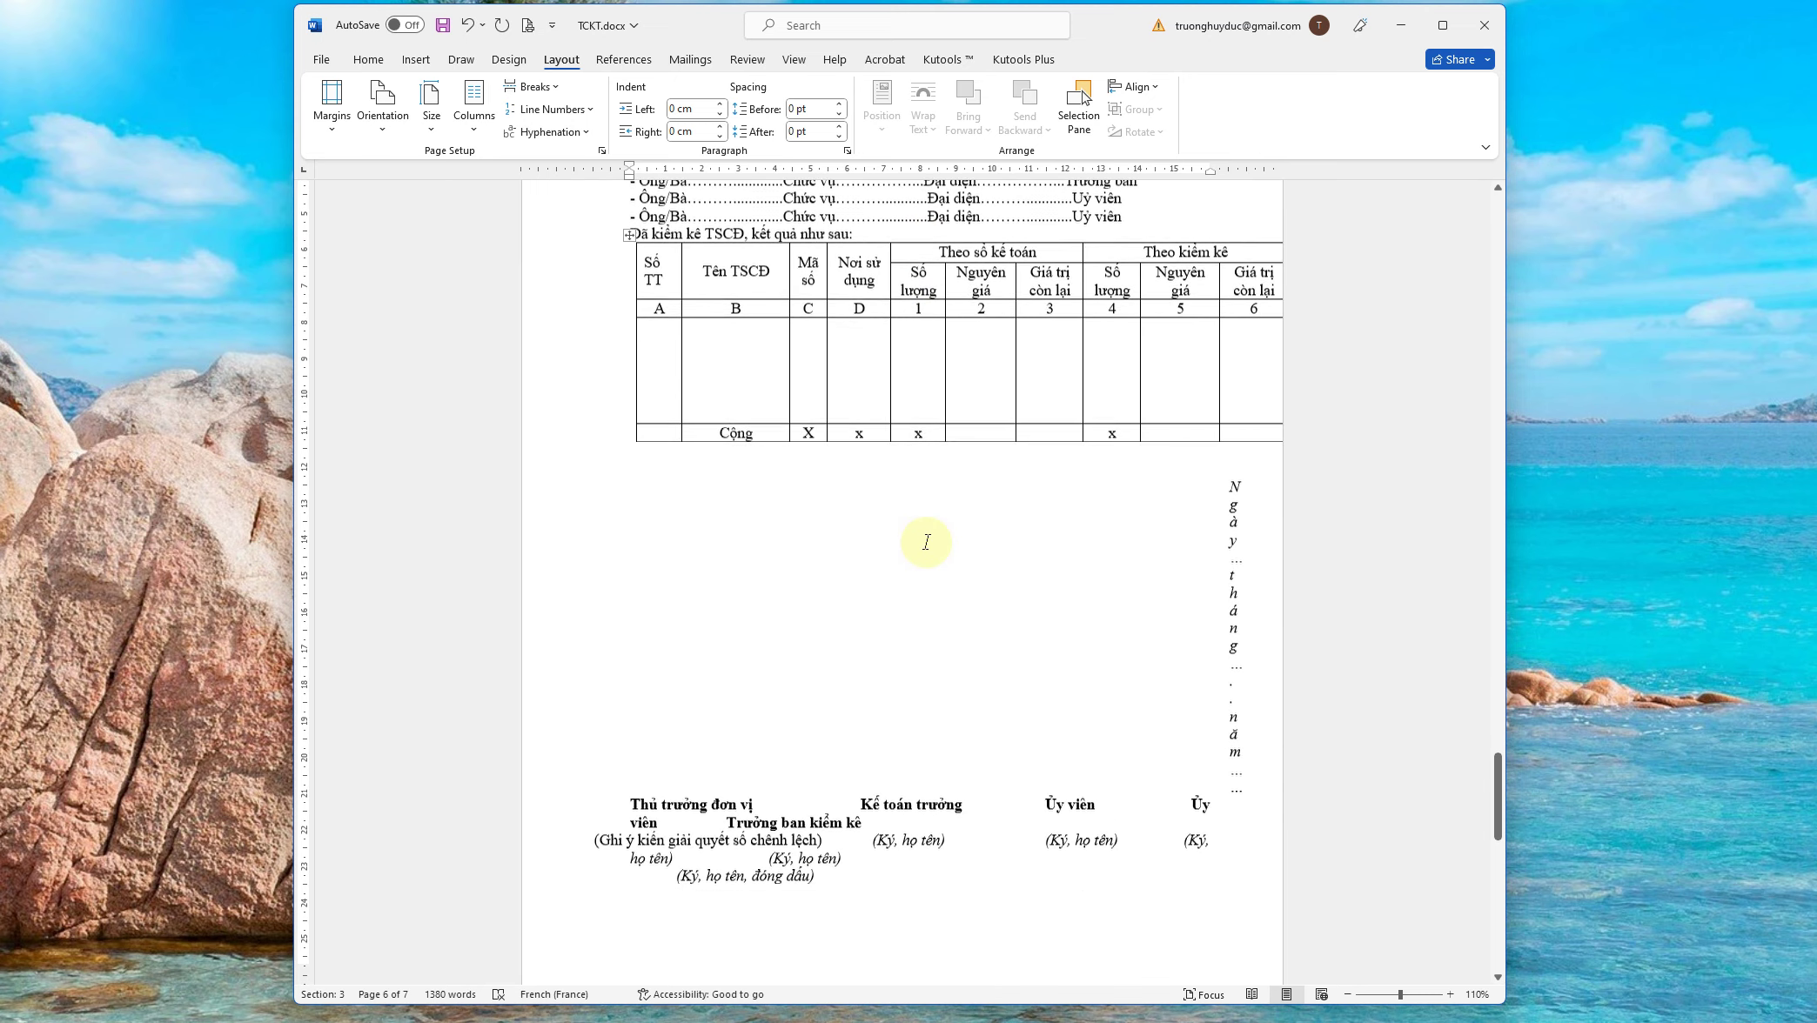
Check that the whole inventory form is selected and bring up Page Setup for it
{"action": "scroll", "coordinate": [928, 542], "scroll_direction": "up", "scroll_amount": 2}
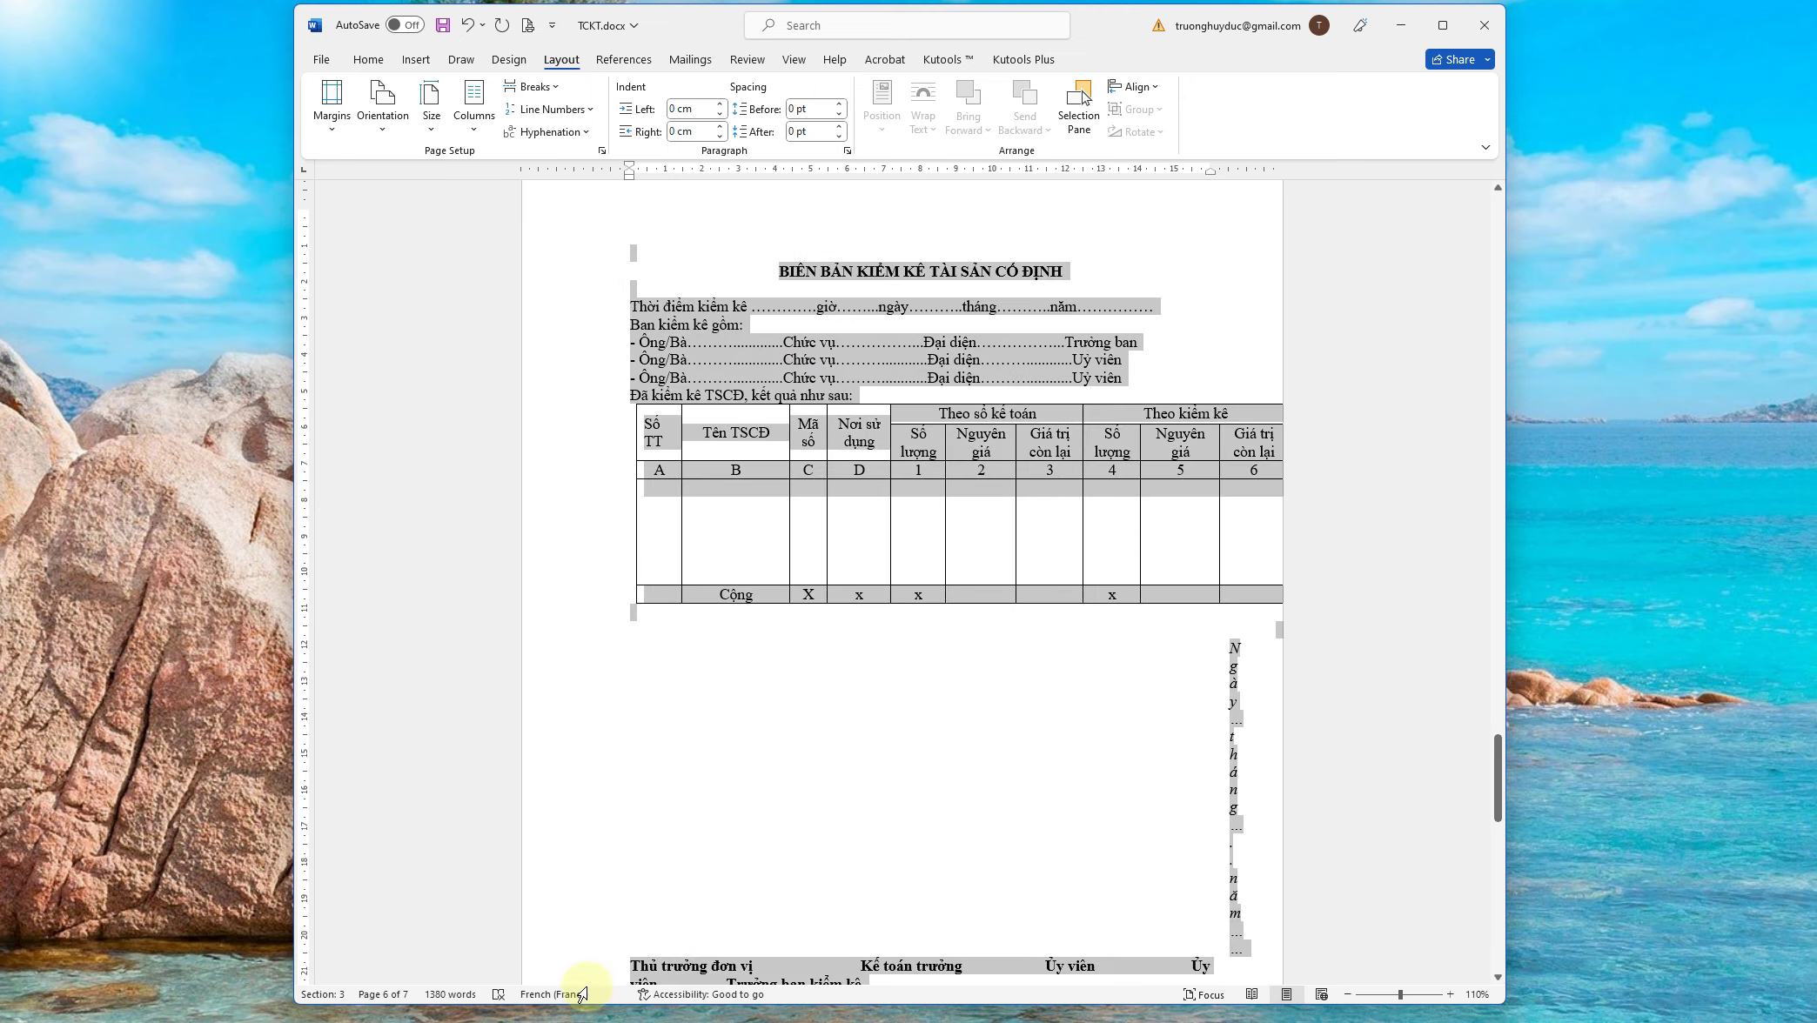
{"action": "scroll", "coordinate": [600, 783], "scroll_direction": "down", "scroll_amount": 7}
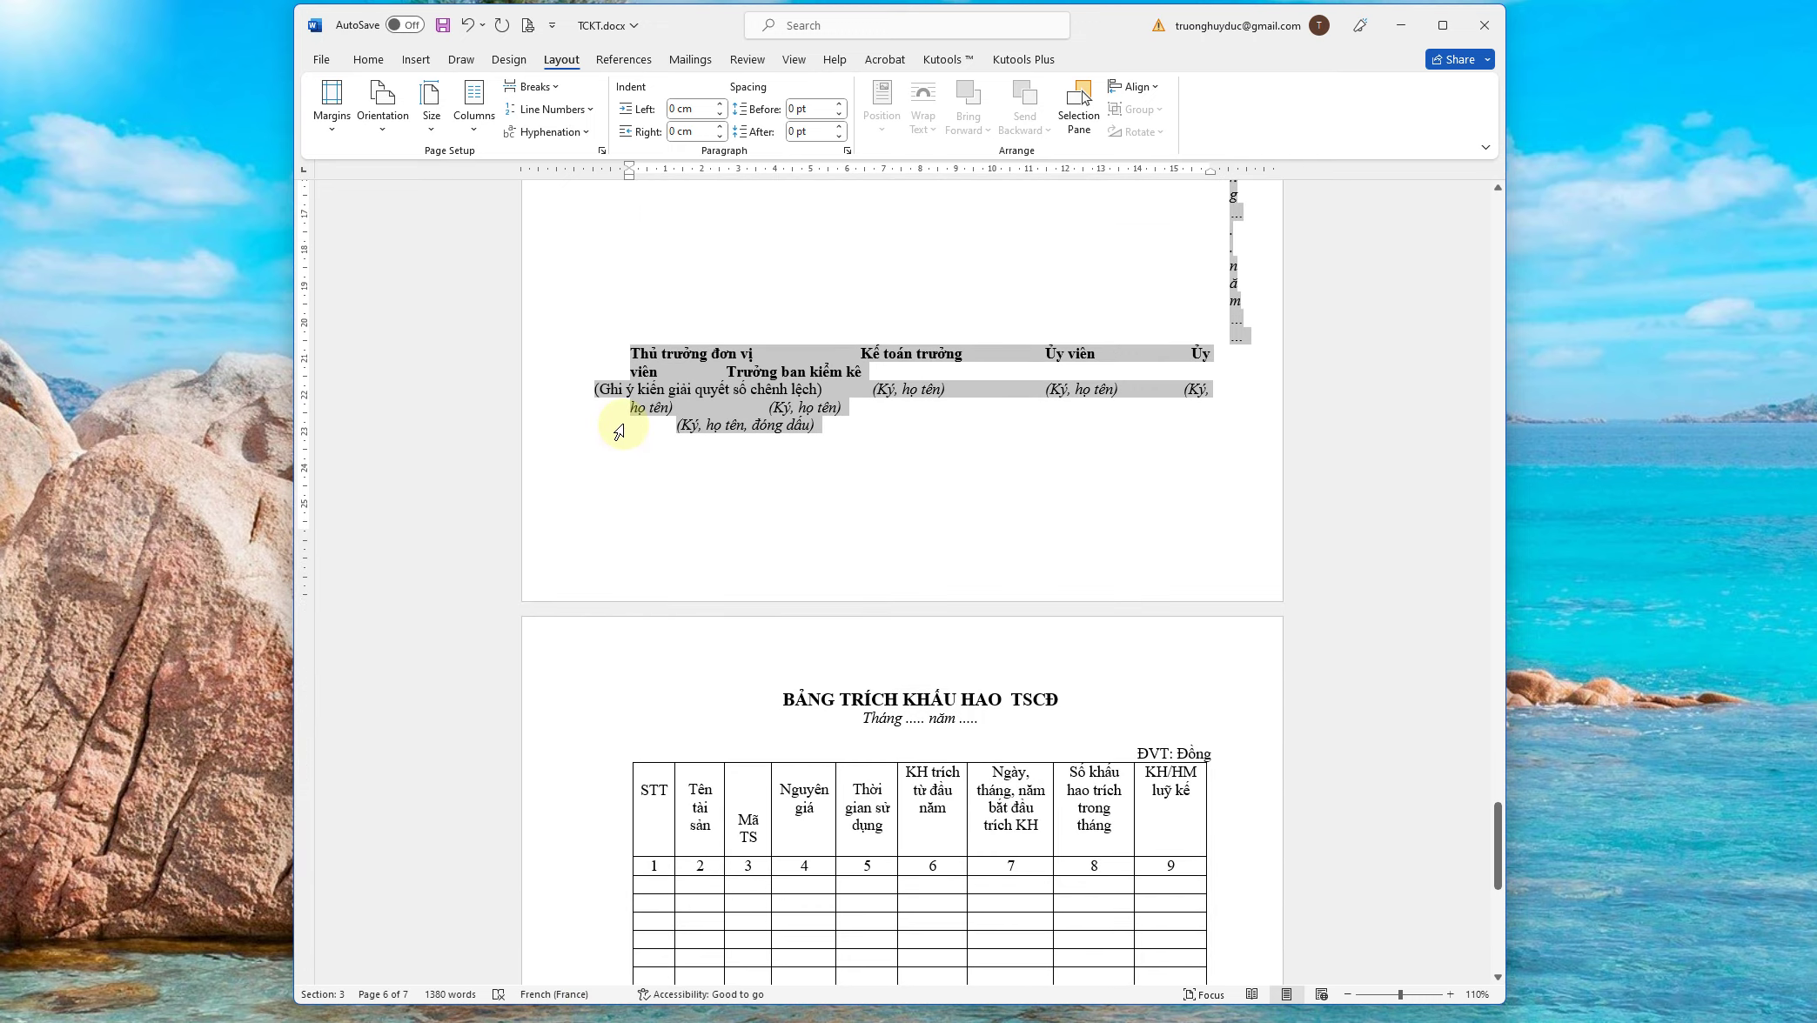
{"action": "scroll", "coordinate": [976, 579], "scroll_direction": "up", "scroll_amount": 4}
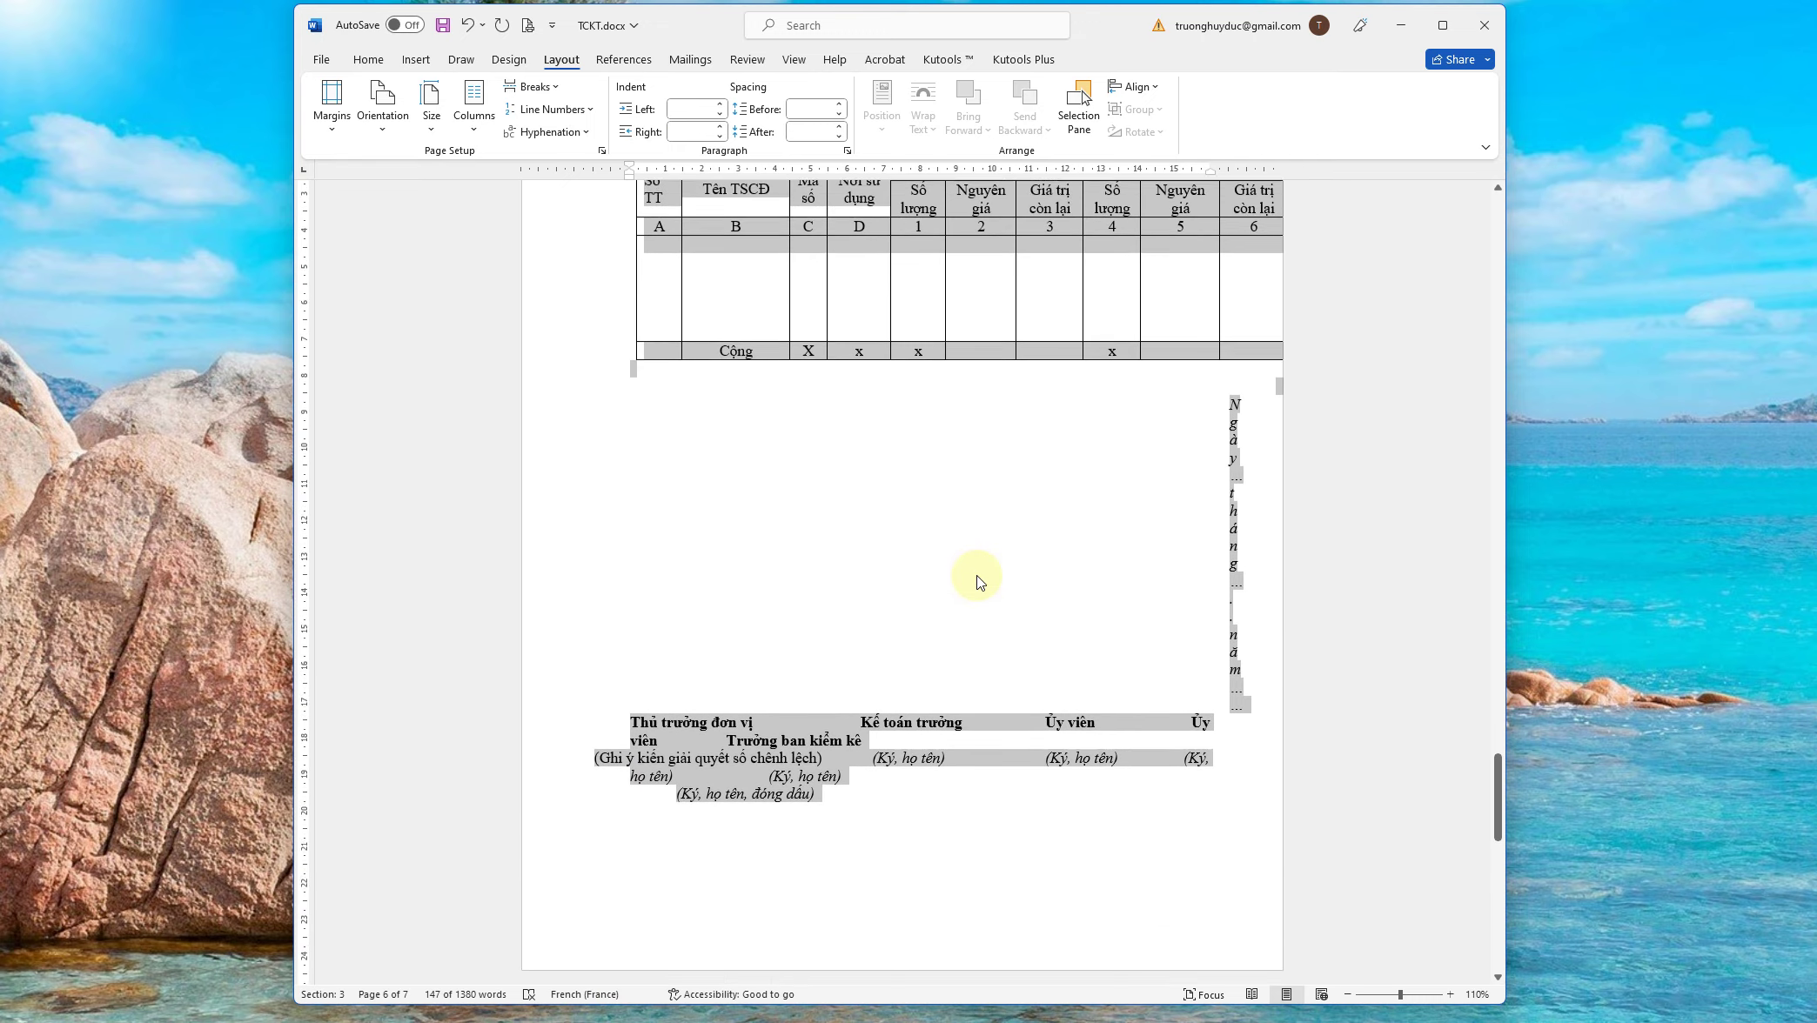
{"action": "scroll", "coordinate": [976, 575], "scroll_direction": "up", "scroll_amount": 4}
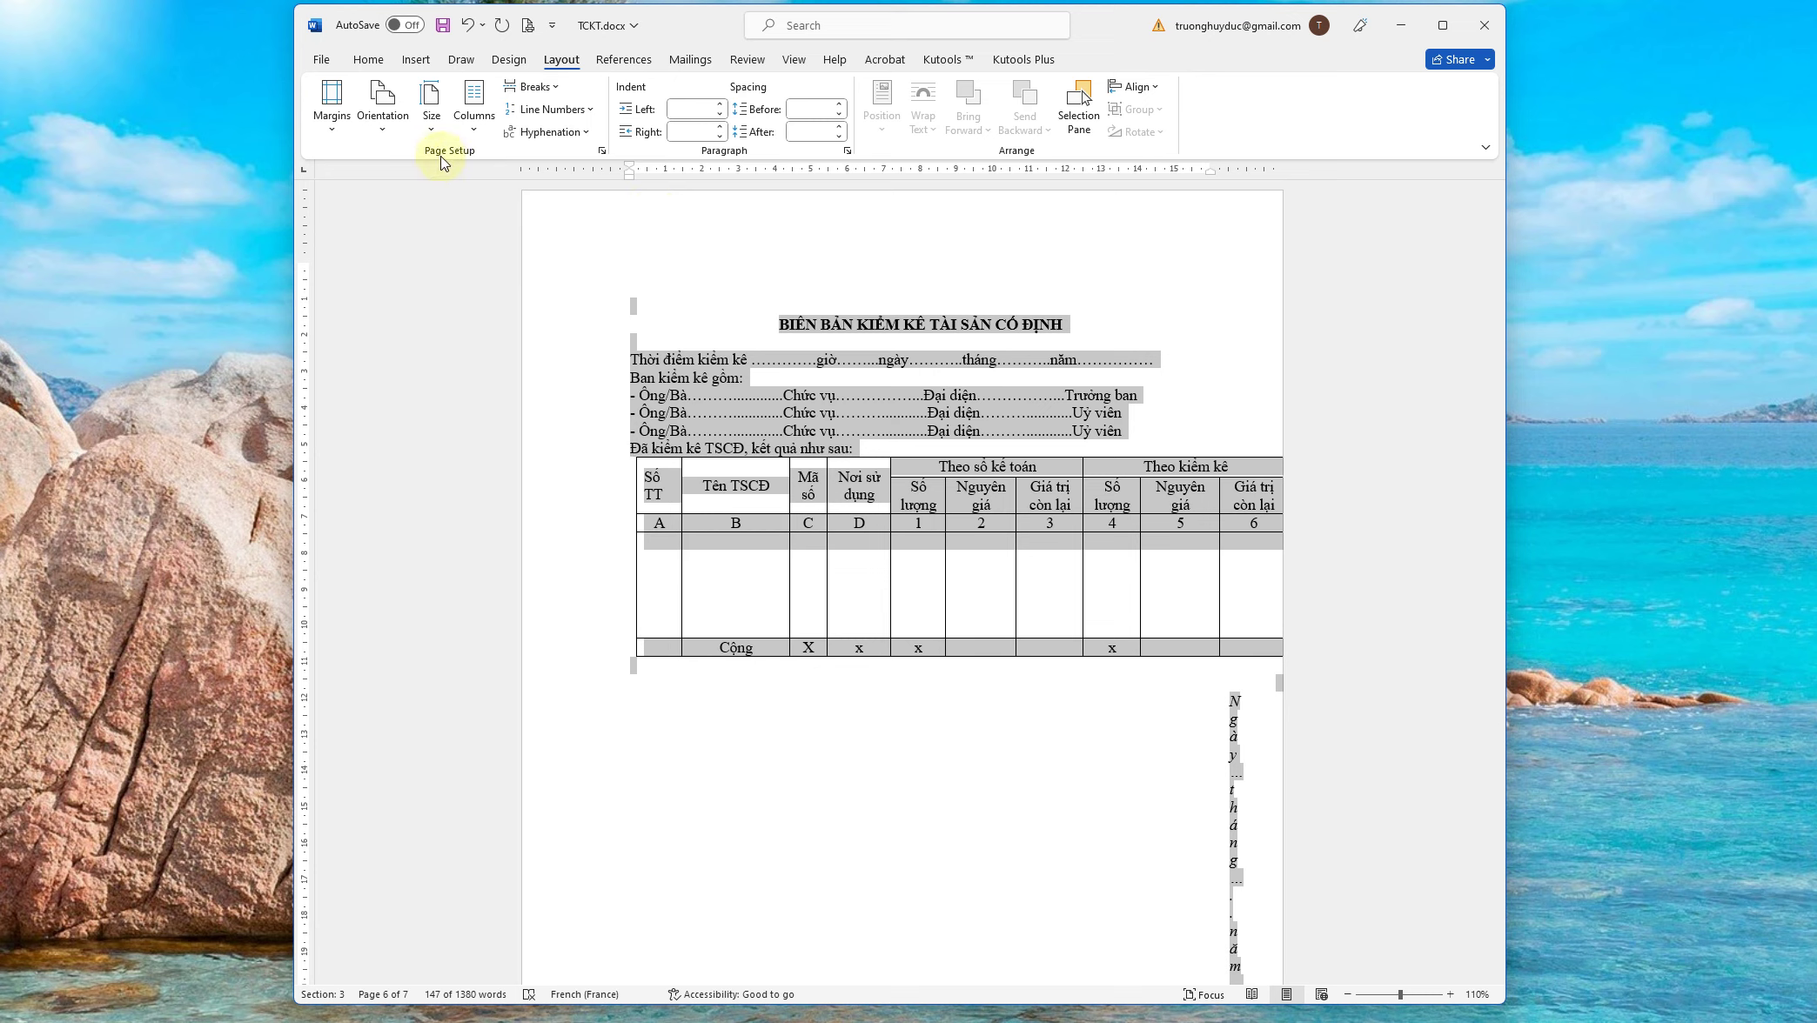
{"action": "left_click", "coordinate": [606, 152]}
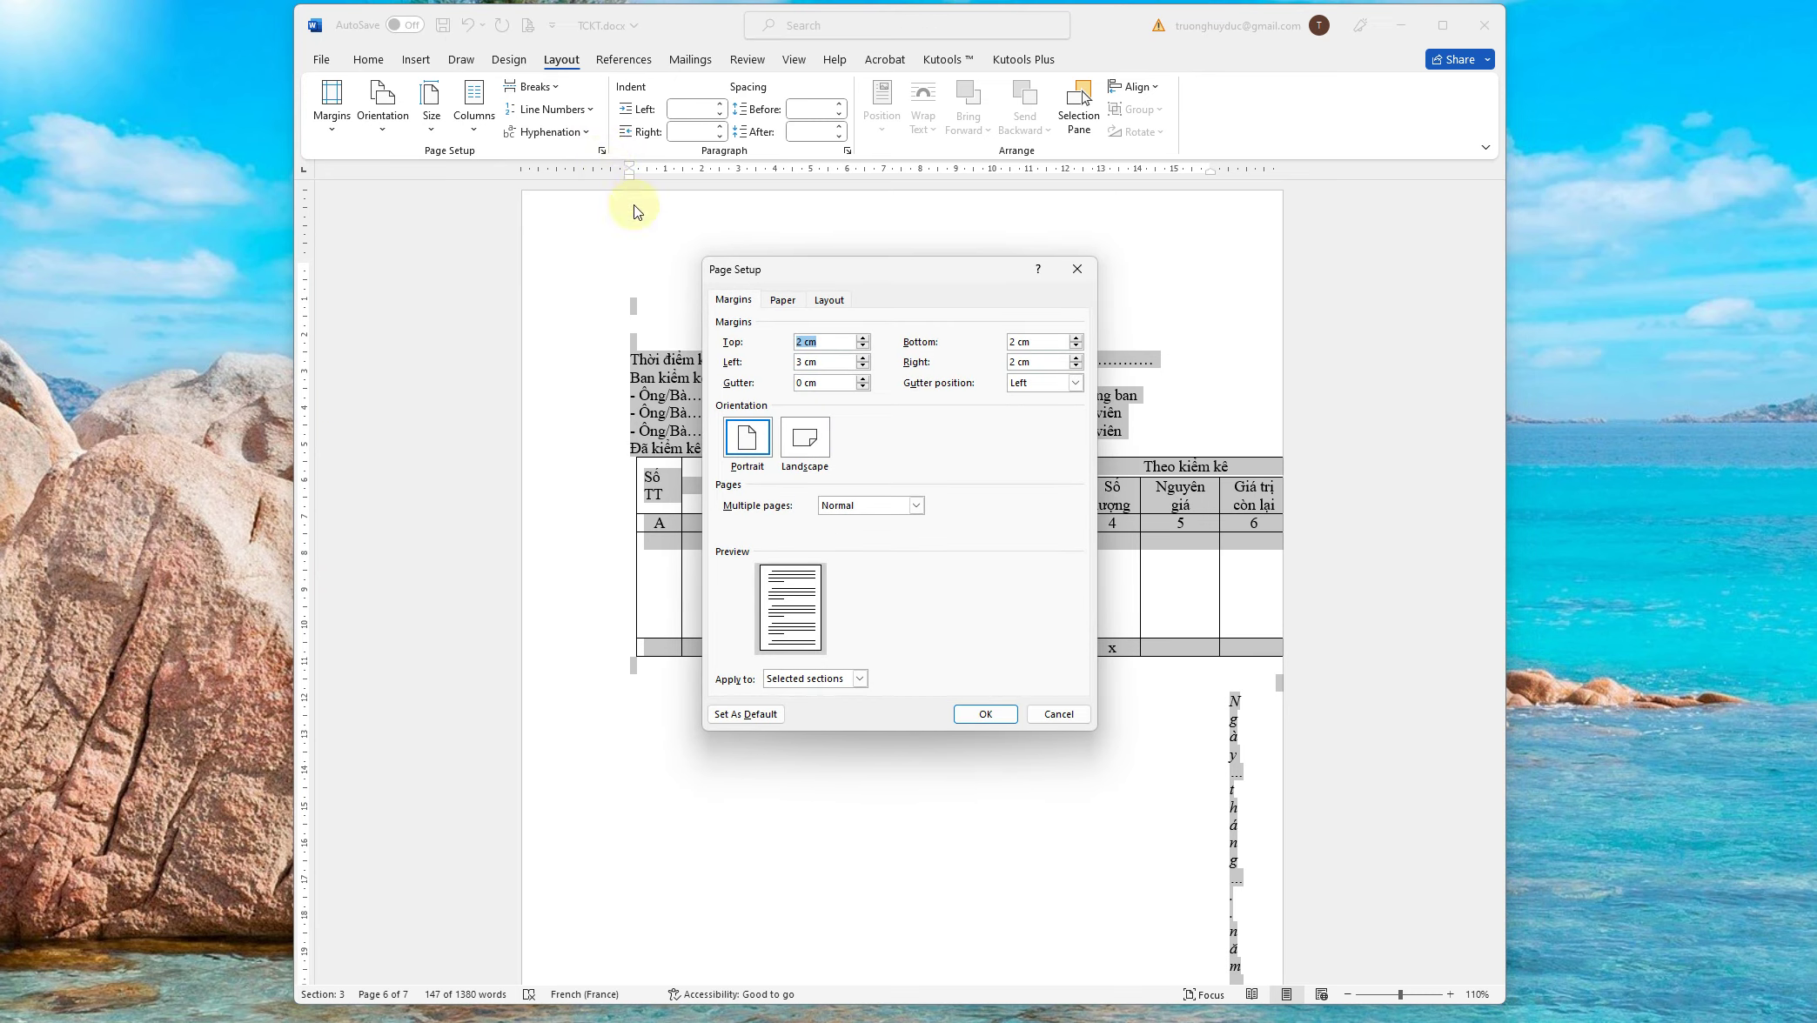
Make the selected inventory form Landscape, applied to Selected text, then clear the selection
{"action": "left_click", "coordinate": [808, 445]}
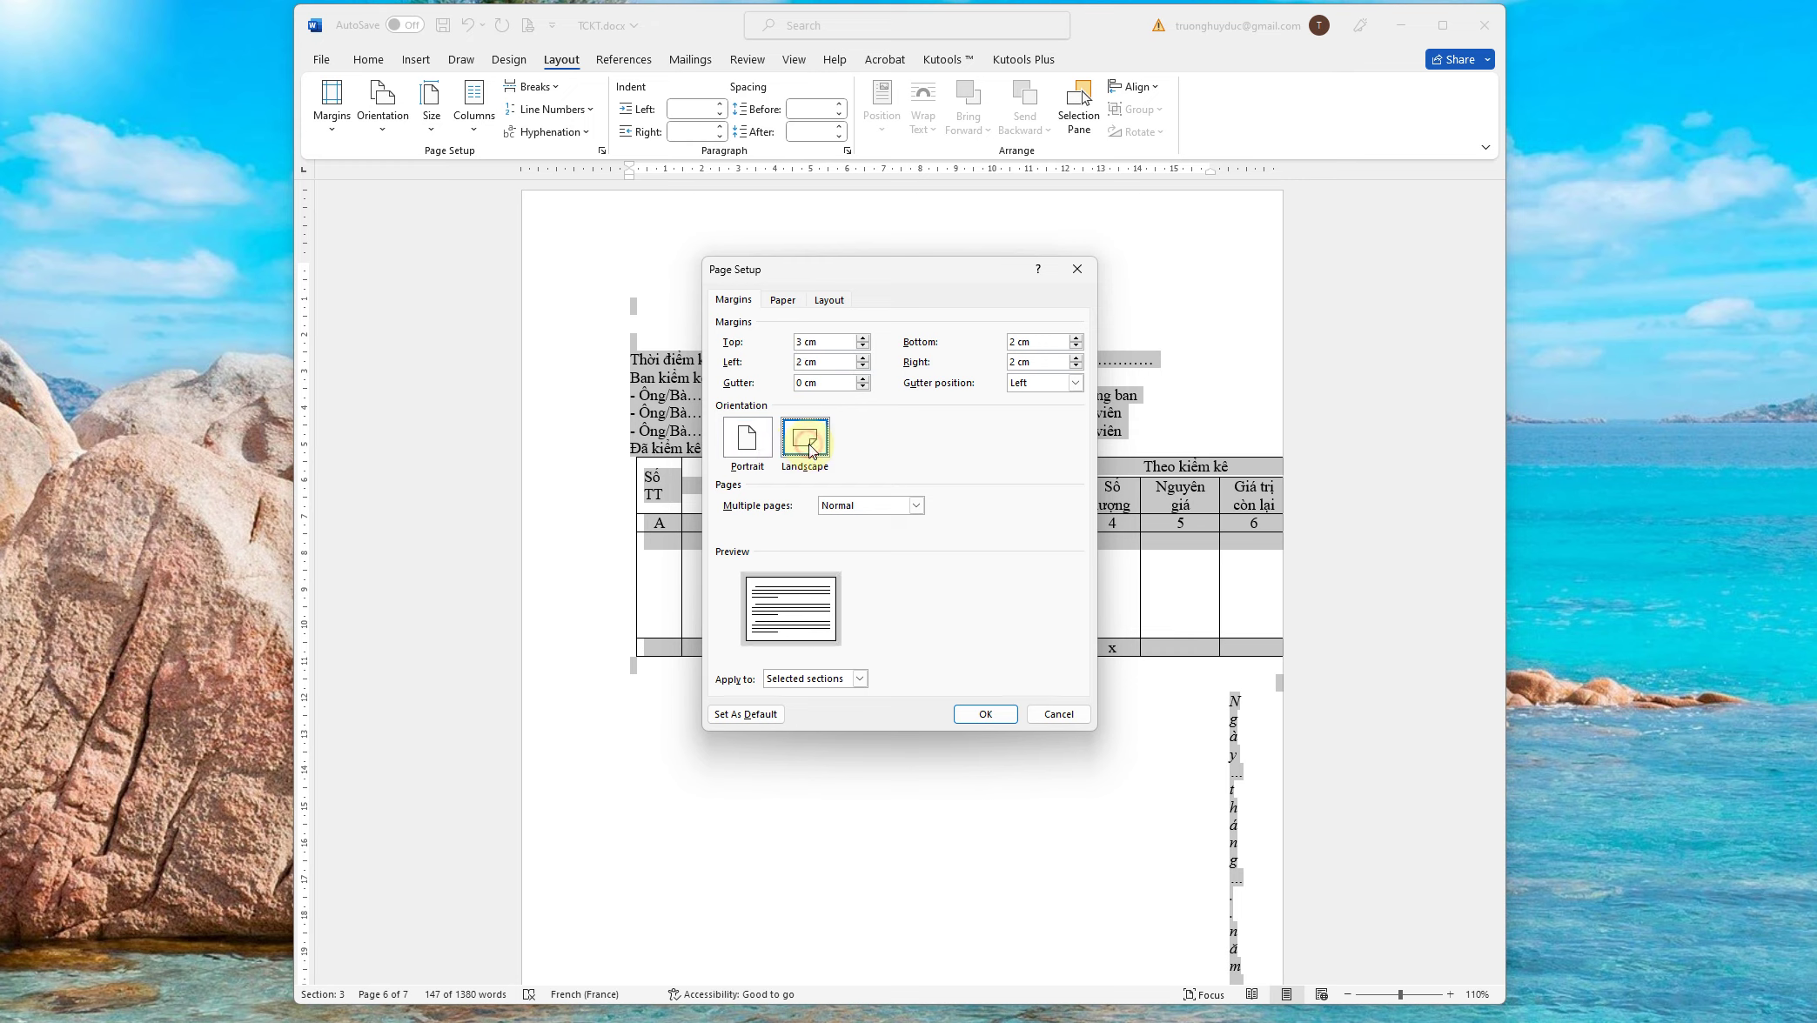
{"action": "left_click", "coordinate": [859, 681]}
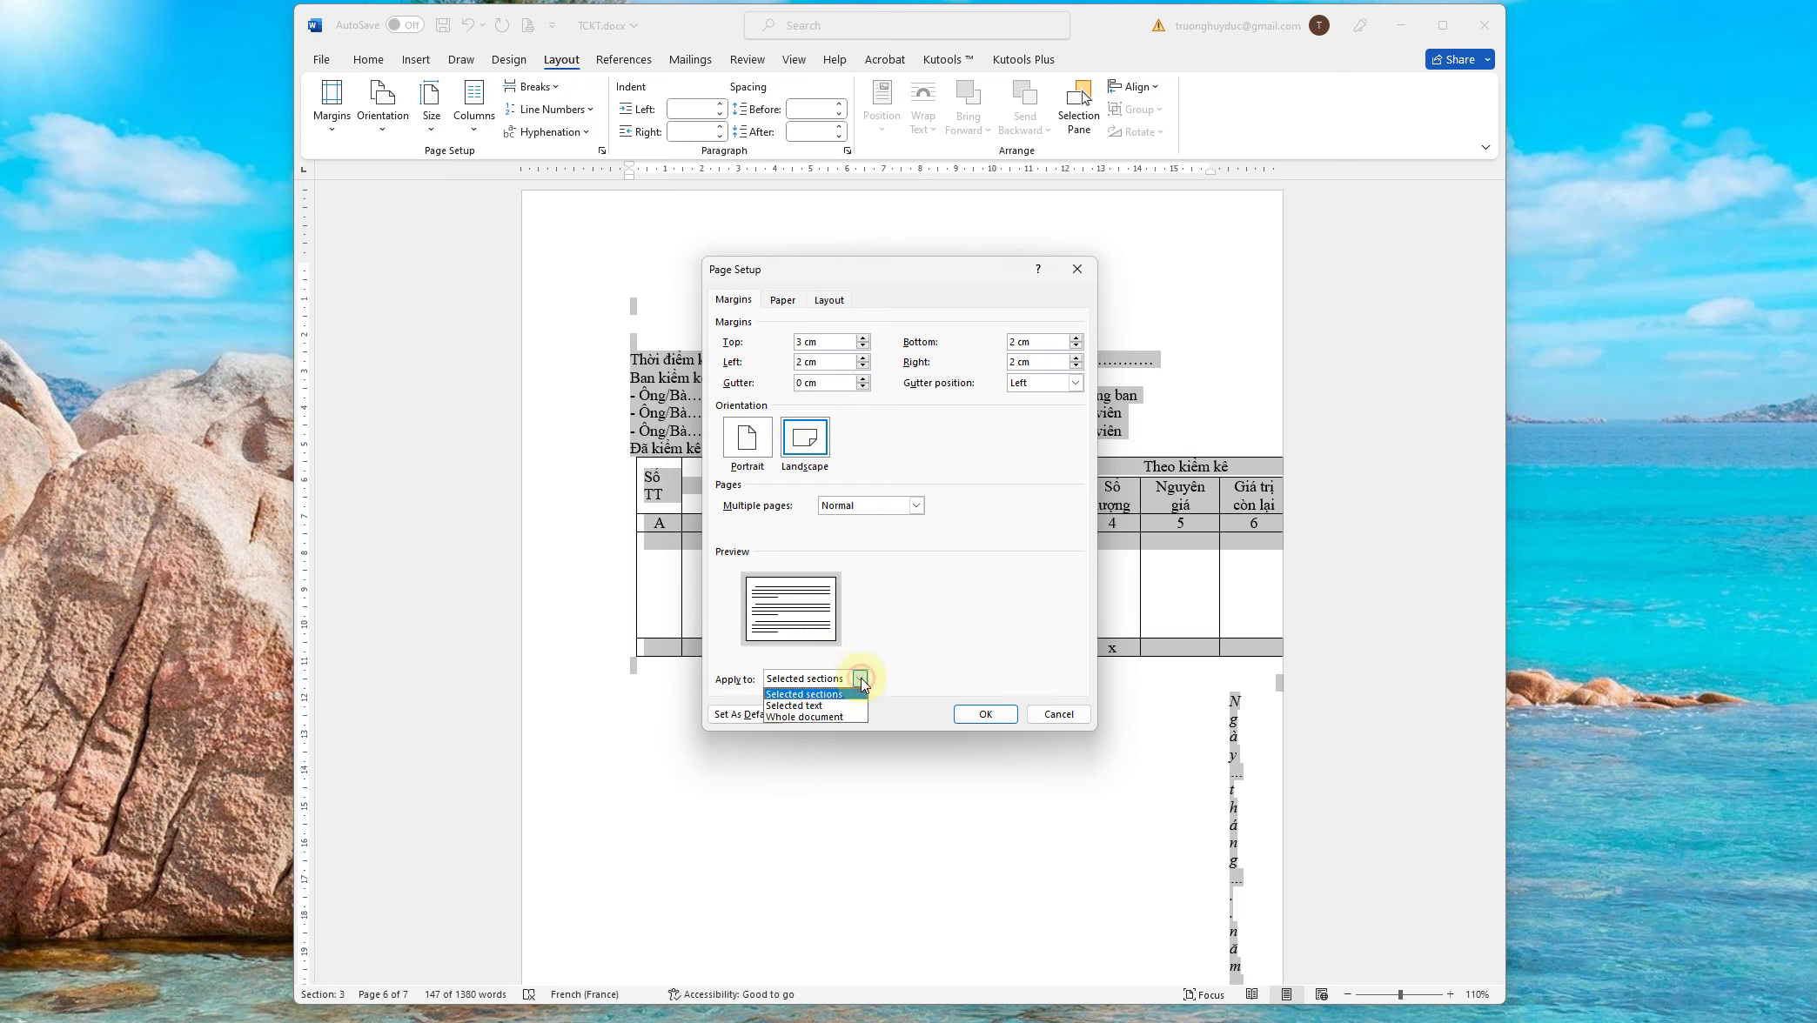
{"action": "left_click", "coordinate": [825, 707]}
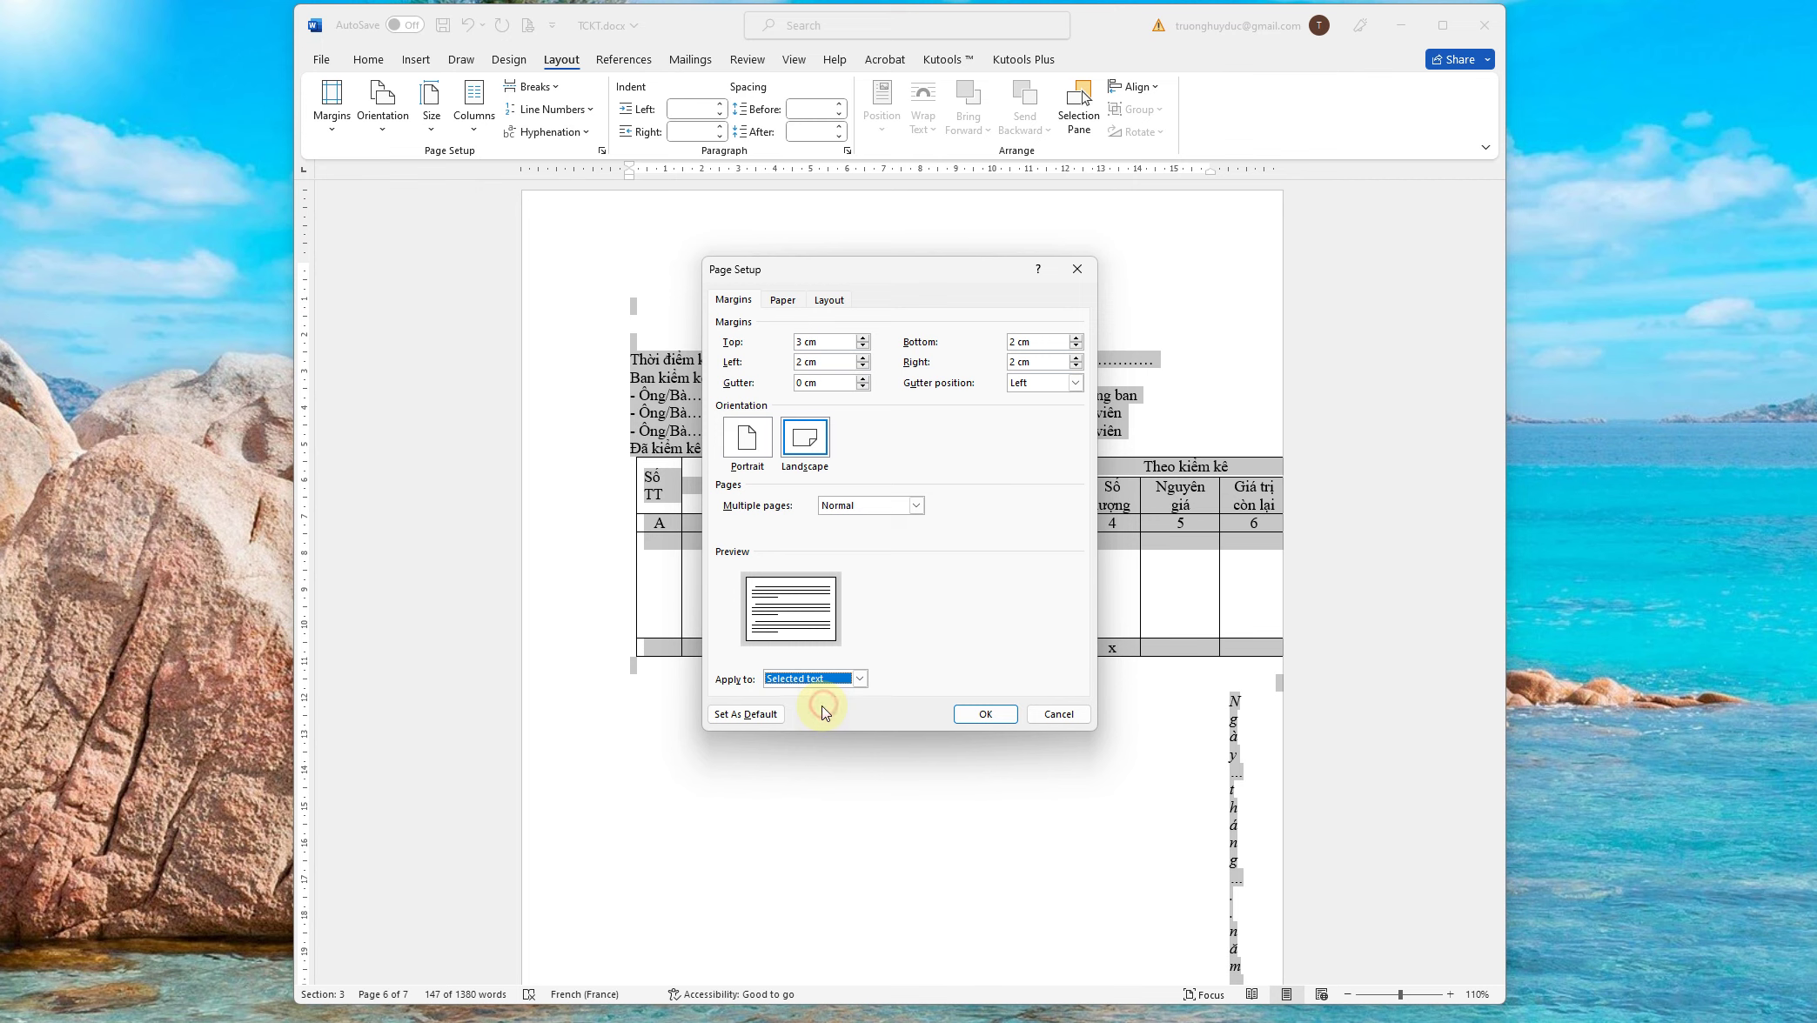
{"action": "left_click", "coordinate": [987, 714]}
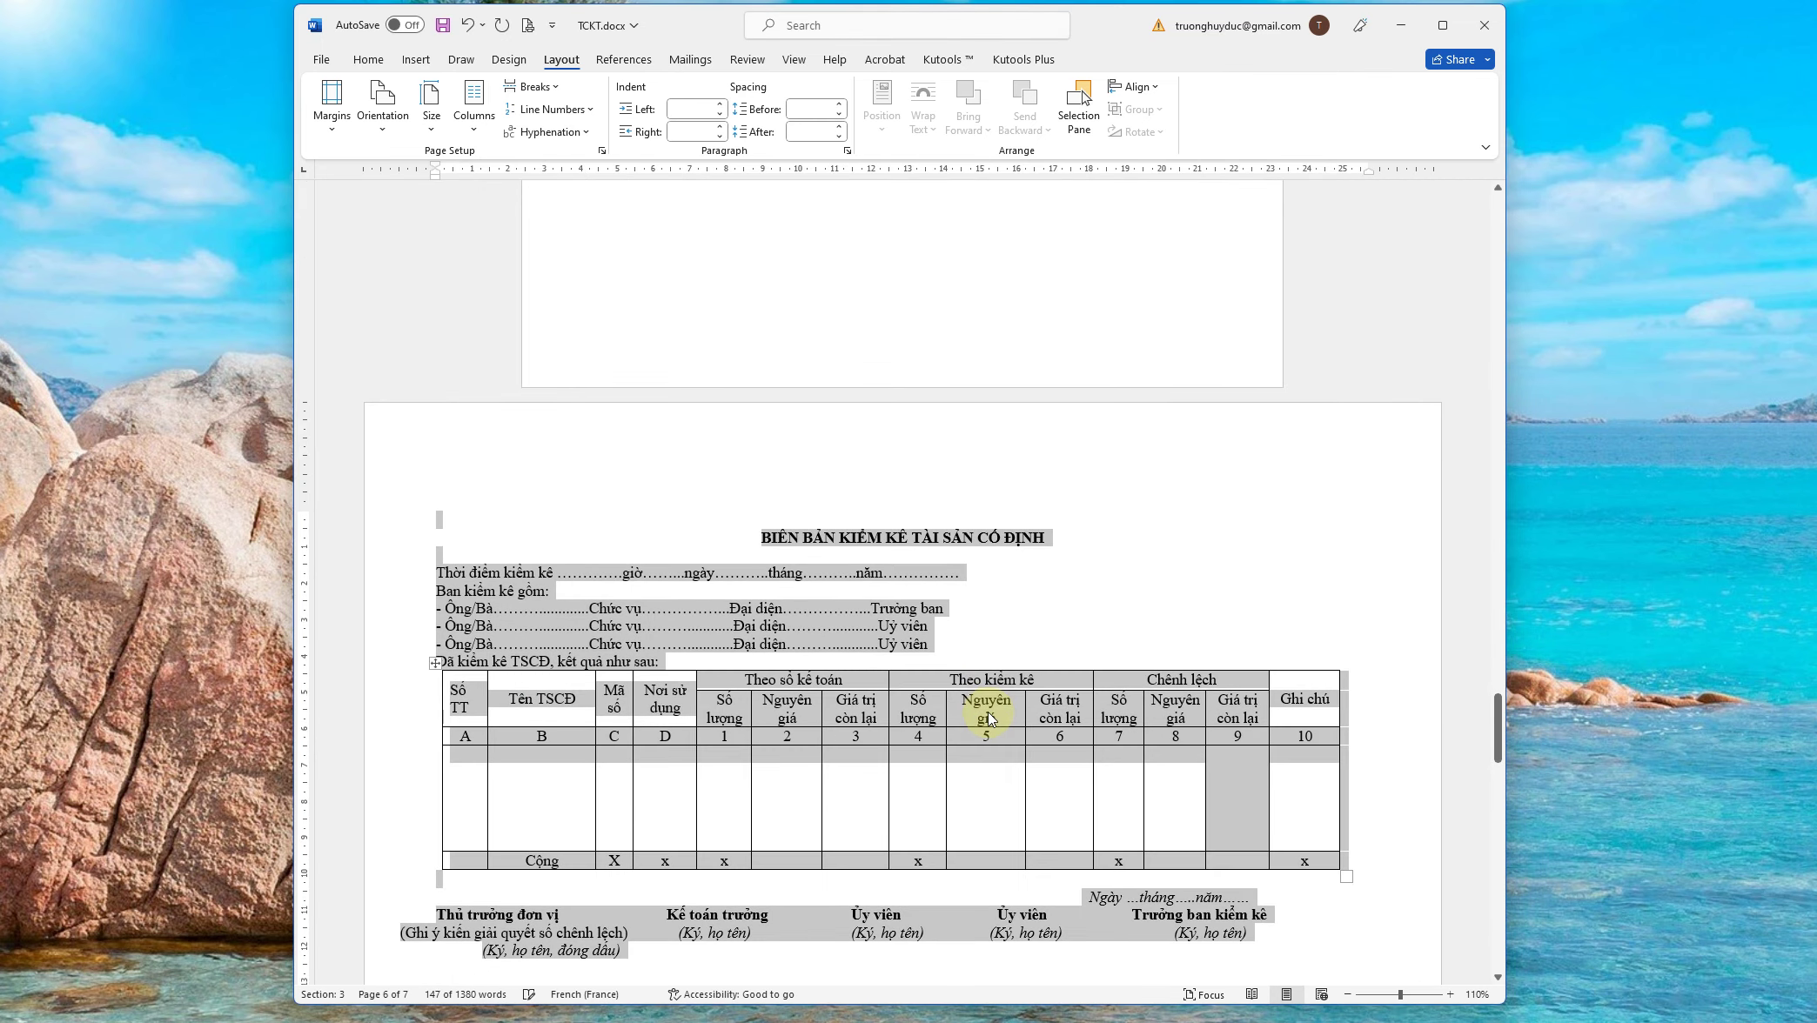
{"action": "left_click", "coordinate": [1096, 678]}
{"action": "scroll", "coordinate": [1101, 683], "scroll_direction": "down", "scroll_amount": 5}
{"action": "scroll", "coordinate": [1107, 690], "scroll_direction": "down", "scroll_amount": 3}
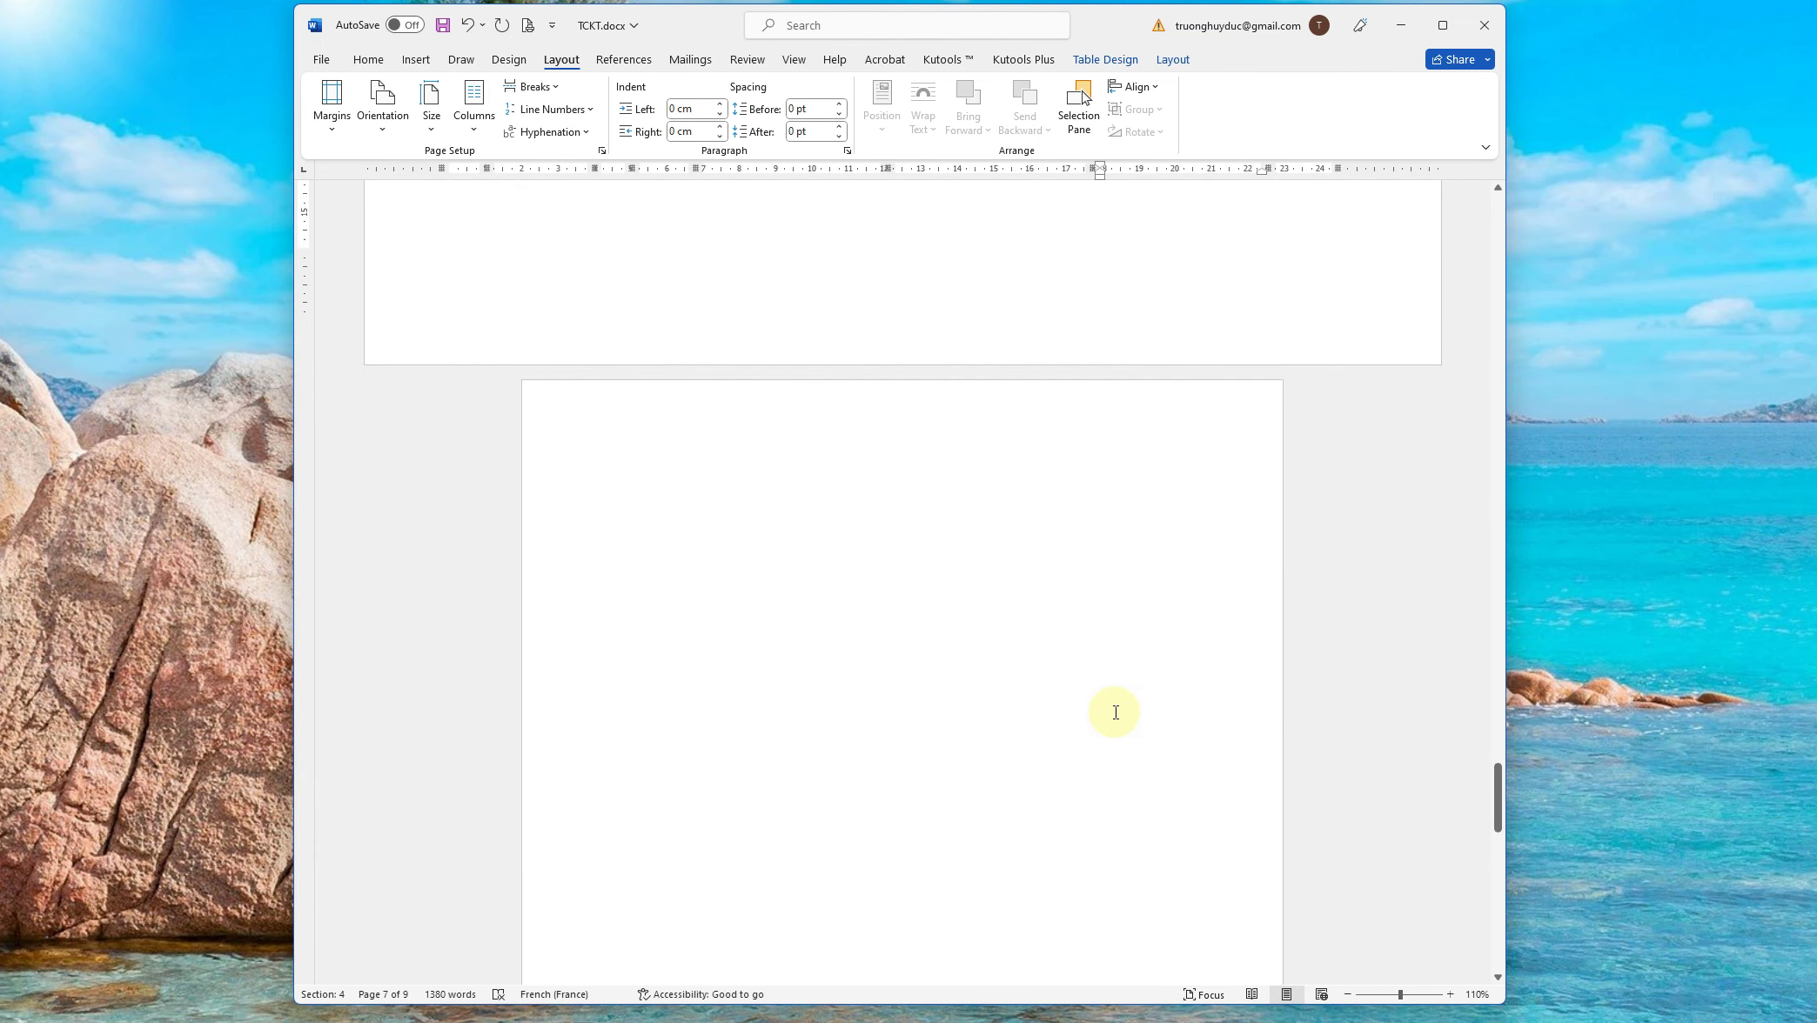
{"action": "scroll", "coordinate": [1110, 709], "scroll_direction": "down", "scroll_amount": 7}
{"action": "scroll", "coordinate": [1114, 727], "scroll_direction": "down", "scroll_amount": 3}
{"action": "scroll", "coordinate": [1116, 729], "scroll_direction": "up", "scroll_amount": 7}
{"action": "left_click", "coordinate": [821, 325]}
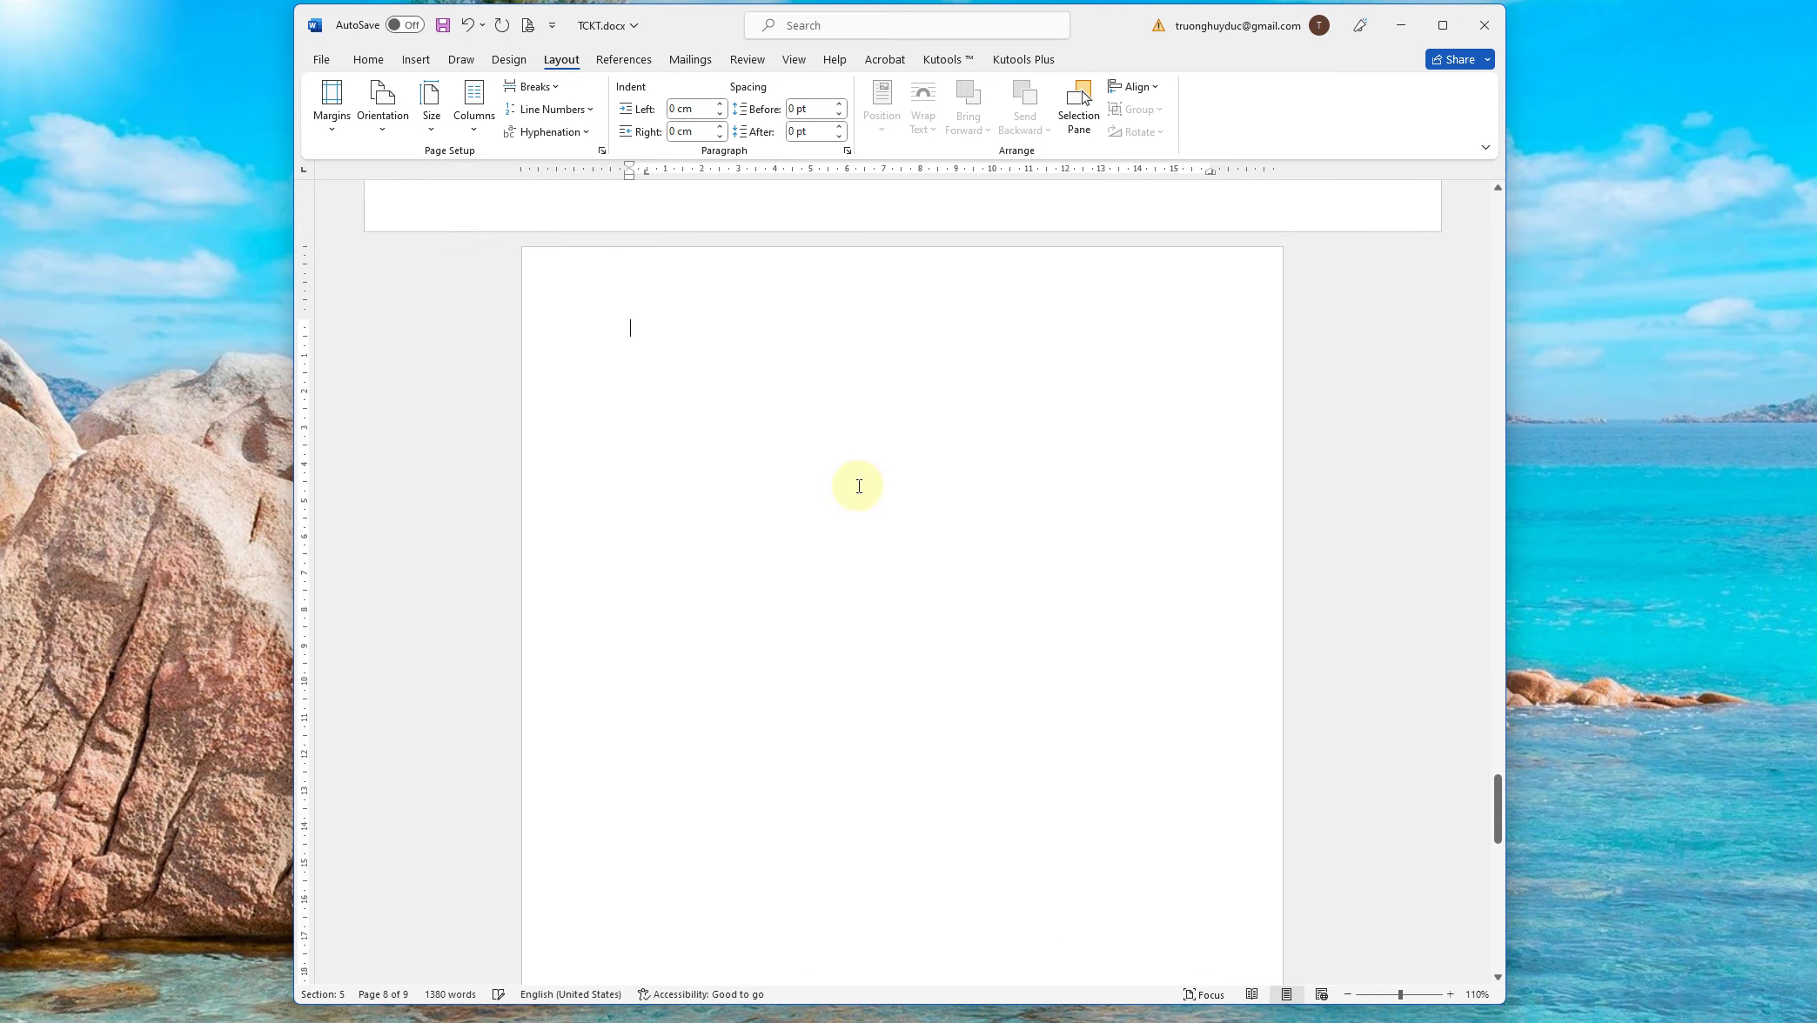
{"action": "scroll", "coordinate": [858, 487], "scroll_direction": "up", "scroll_amount": 3}
{"action": "scroll", "coordinate": [857, 486], "scroll_direction": "up", "scroll_amount": 4}
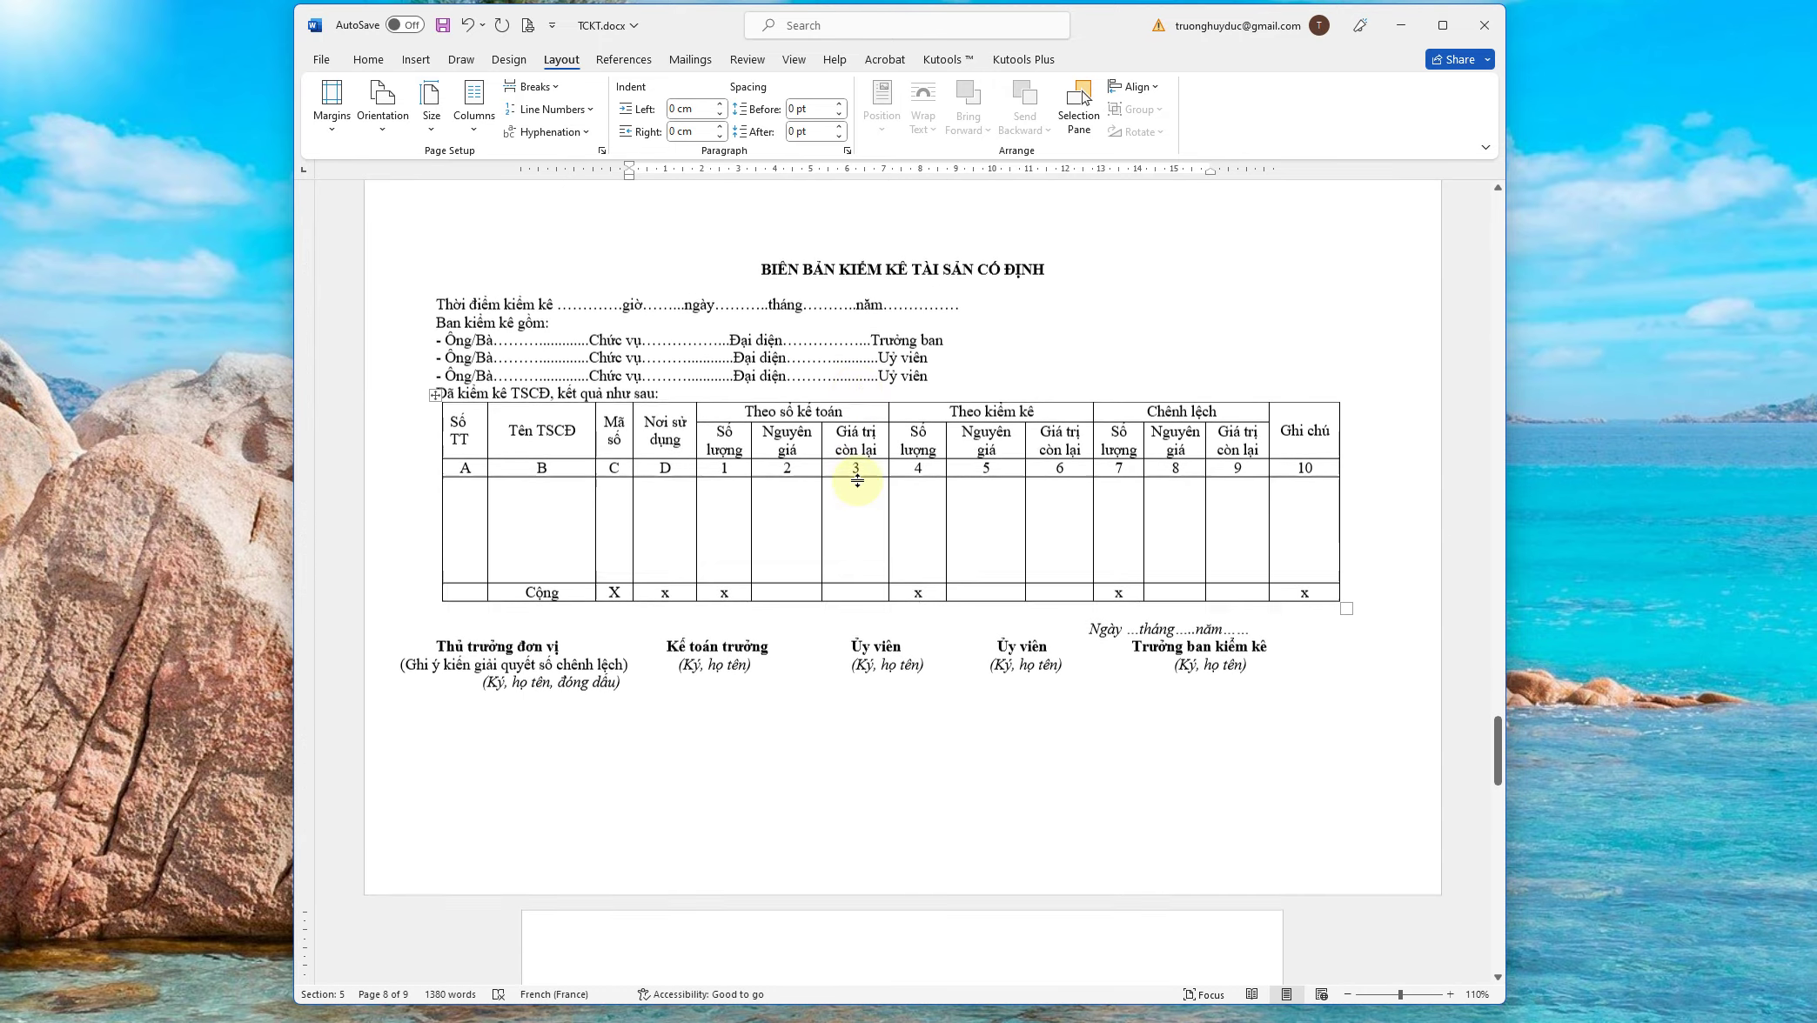
{"action": "scroll", "coordinate": [858, 488], "scroll_direction": "up", "scroll_amount": 2}
{"action": "left_click", "coordinate": [726, 374]}
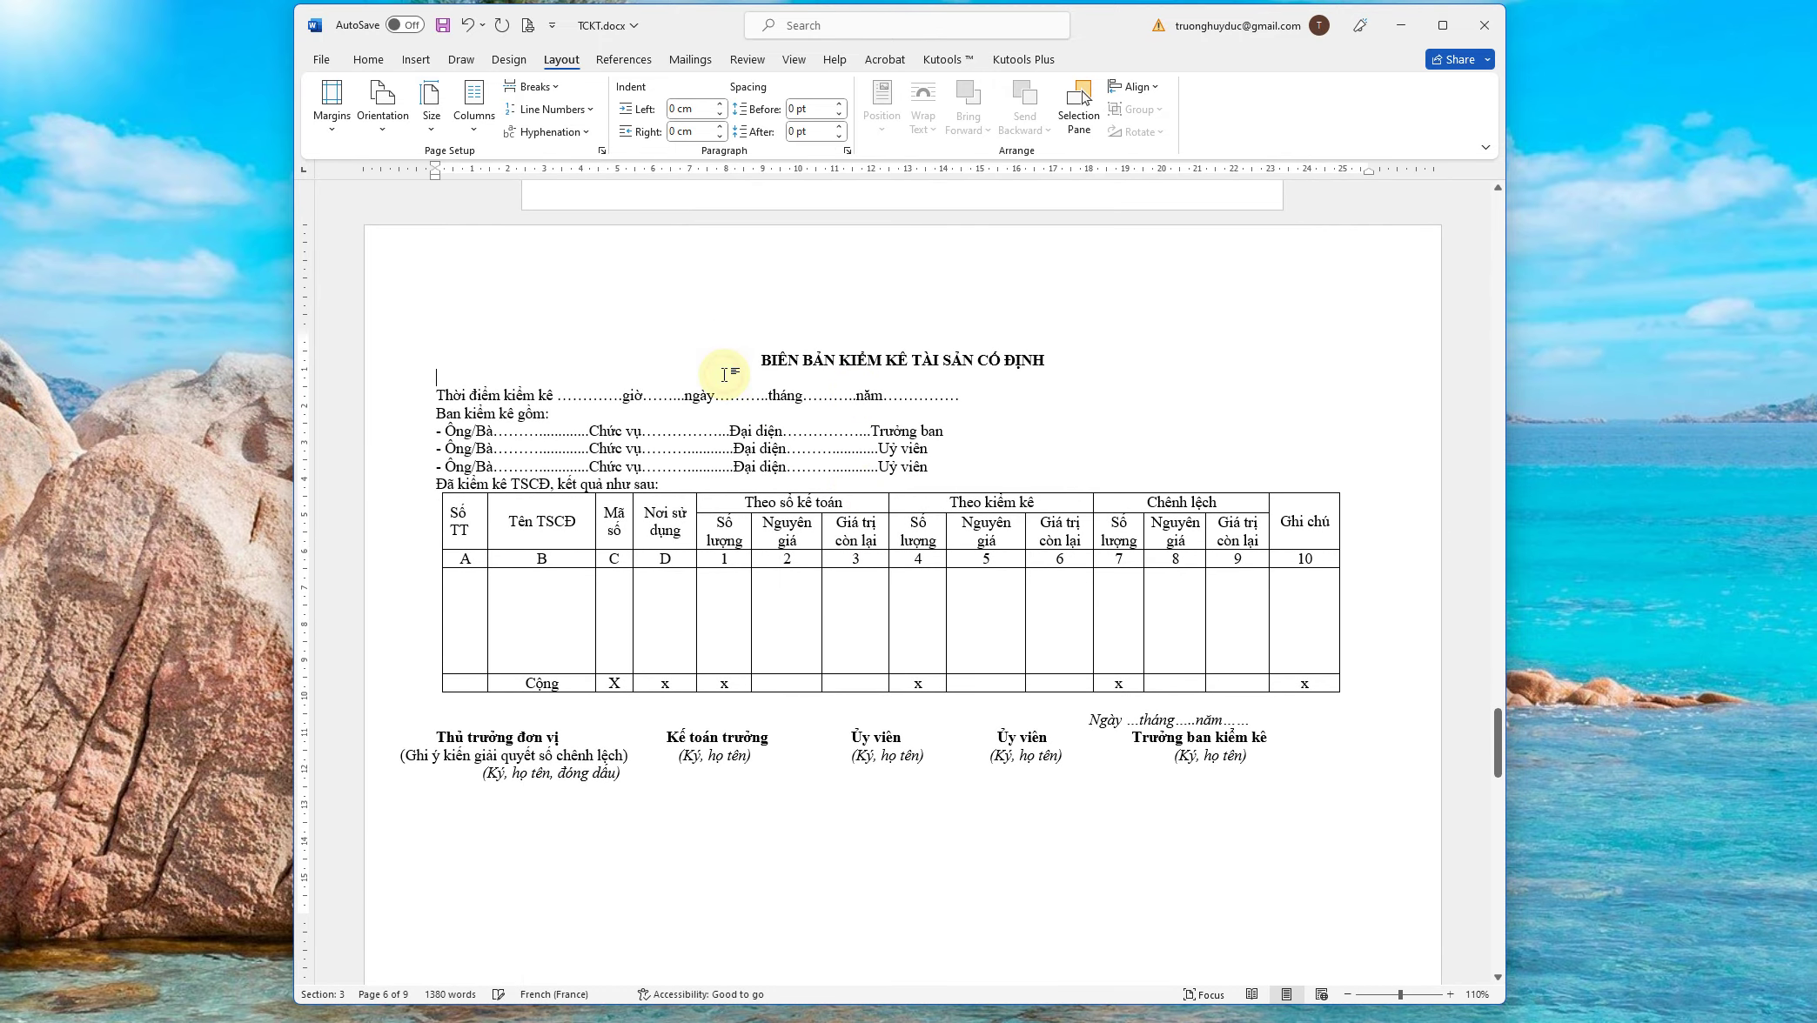
{"action": "scroll", "coordinate": [1055, 434], "scroll_direction": "up", "scroll_amount": 4}
{"action": "scroll", "coordinate": [1055, 434], "scroll_direction": "down", "scroll_amount": 4}
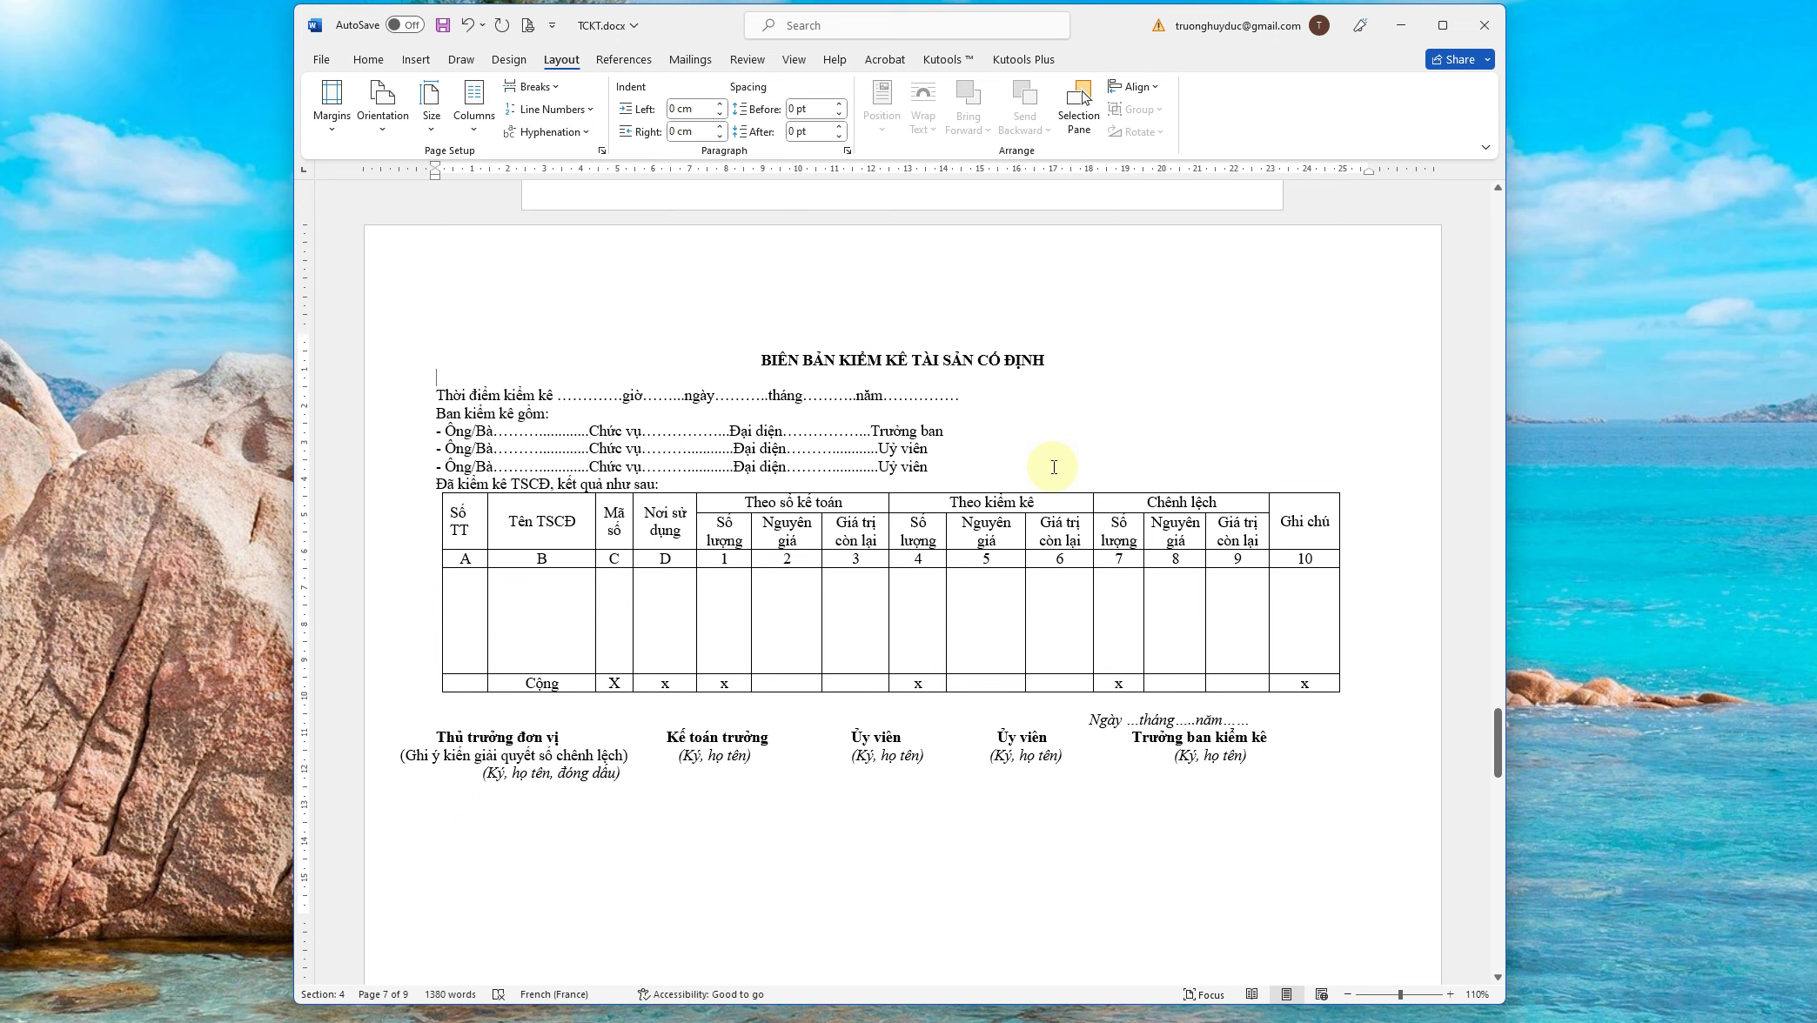
{"action": "scroll", "coordinate": [1054, 468], "scroll_direction": "down", "scroll_amount": 3}
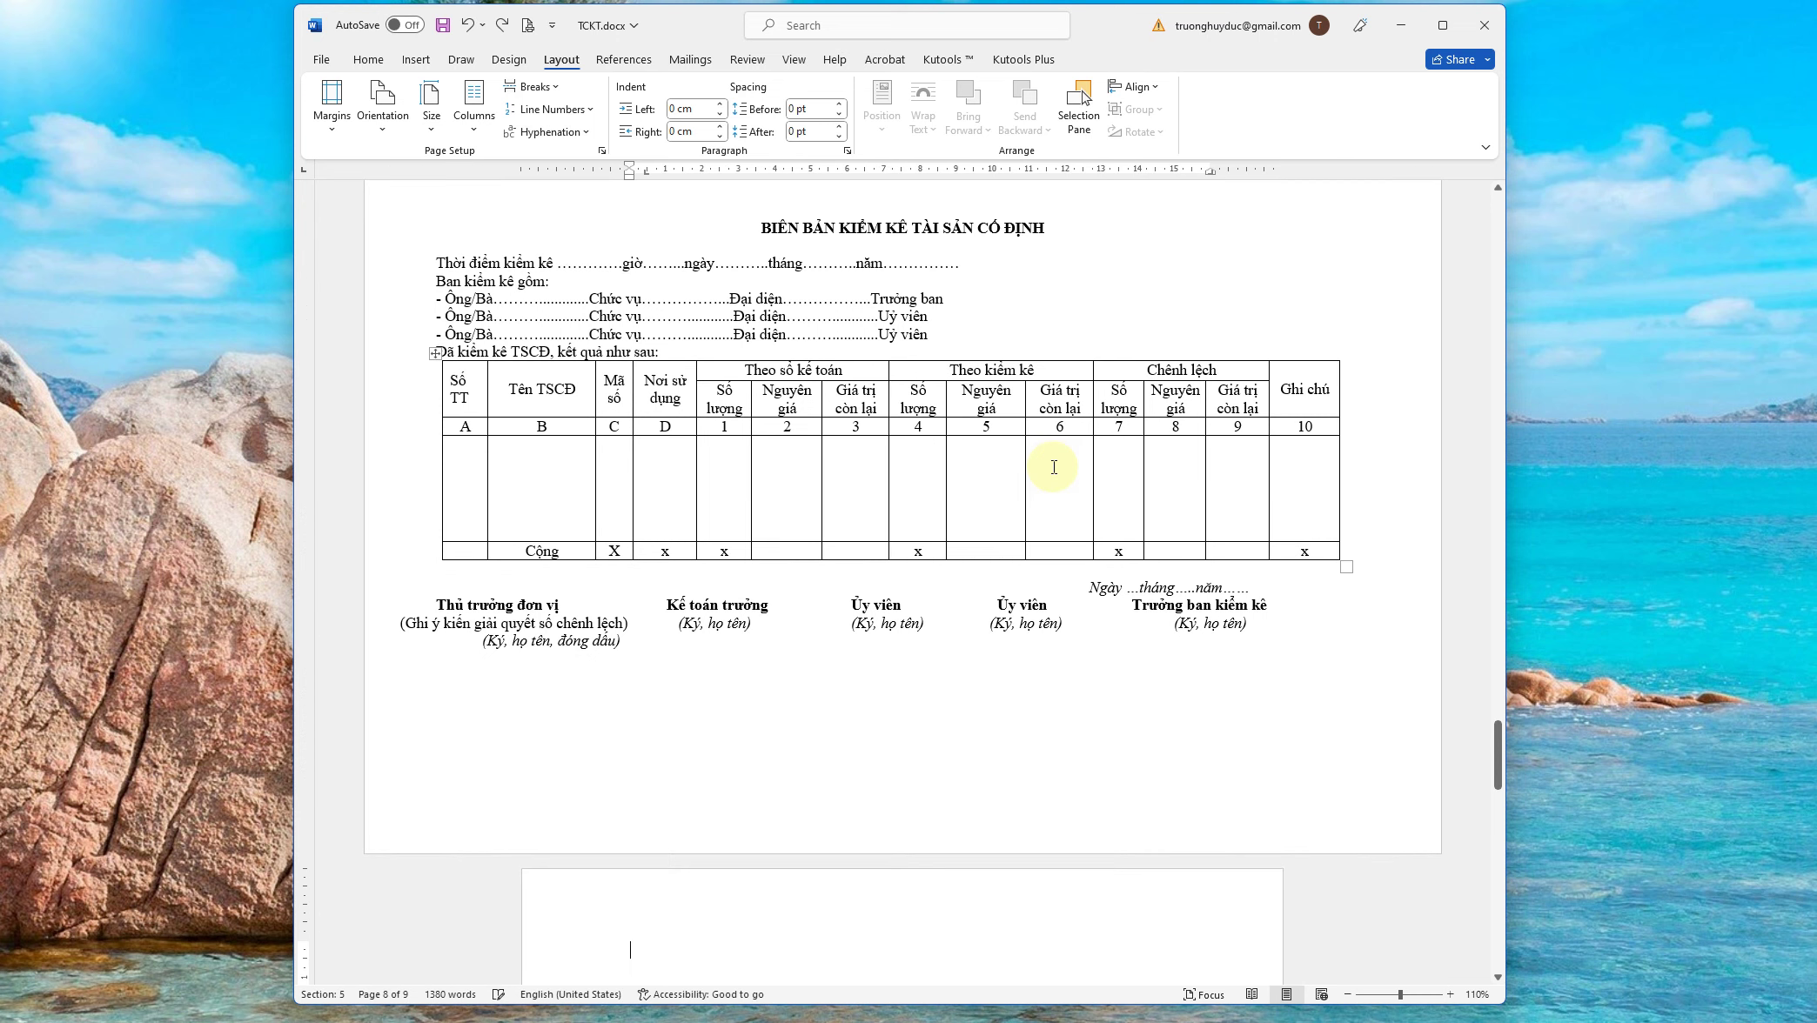
Undo the landscape orientation change and scroll back up to the inventory form
{"action": "key", "text": "shift+Page_Down"}
{"action": "key", "text": "shift+Page_Down"}
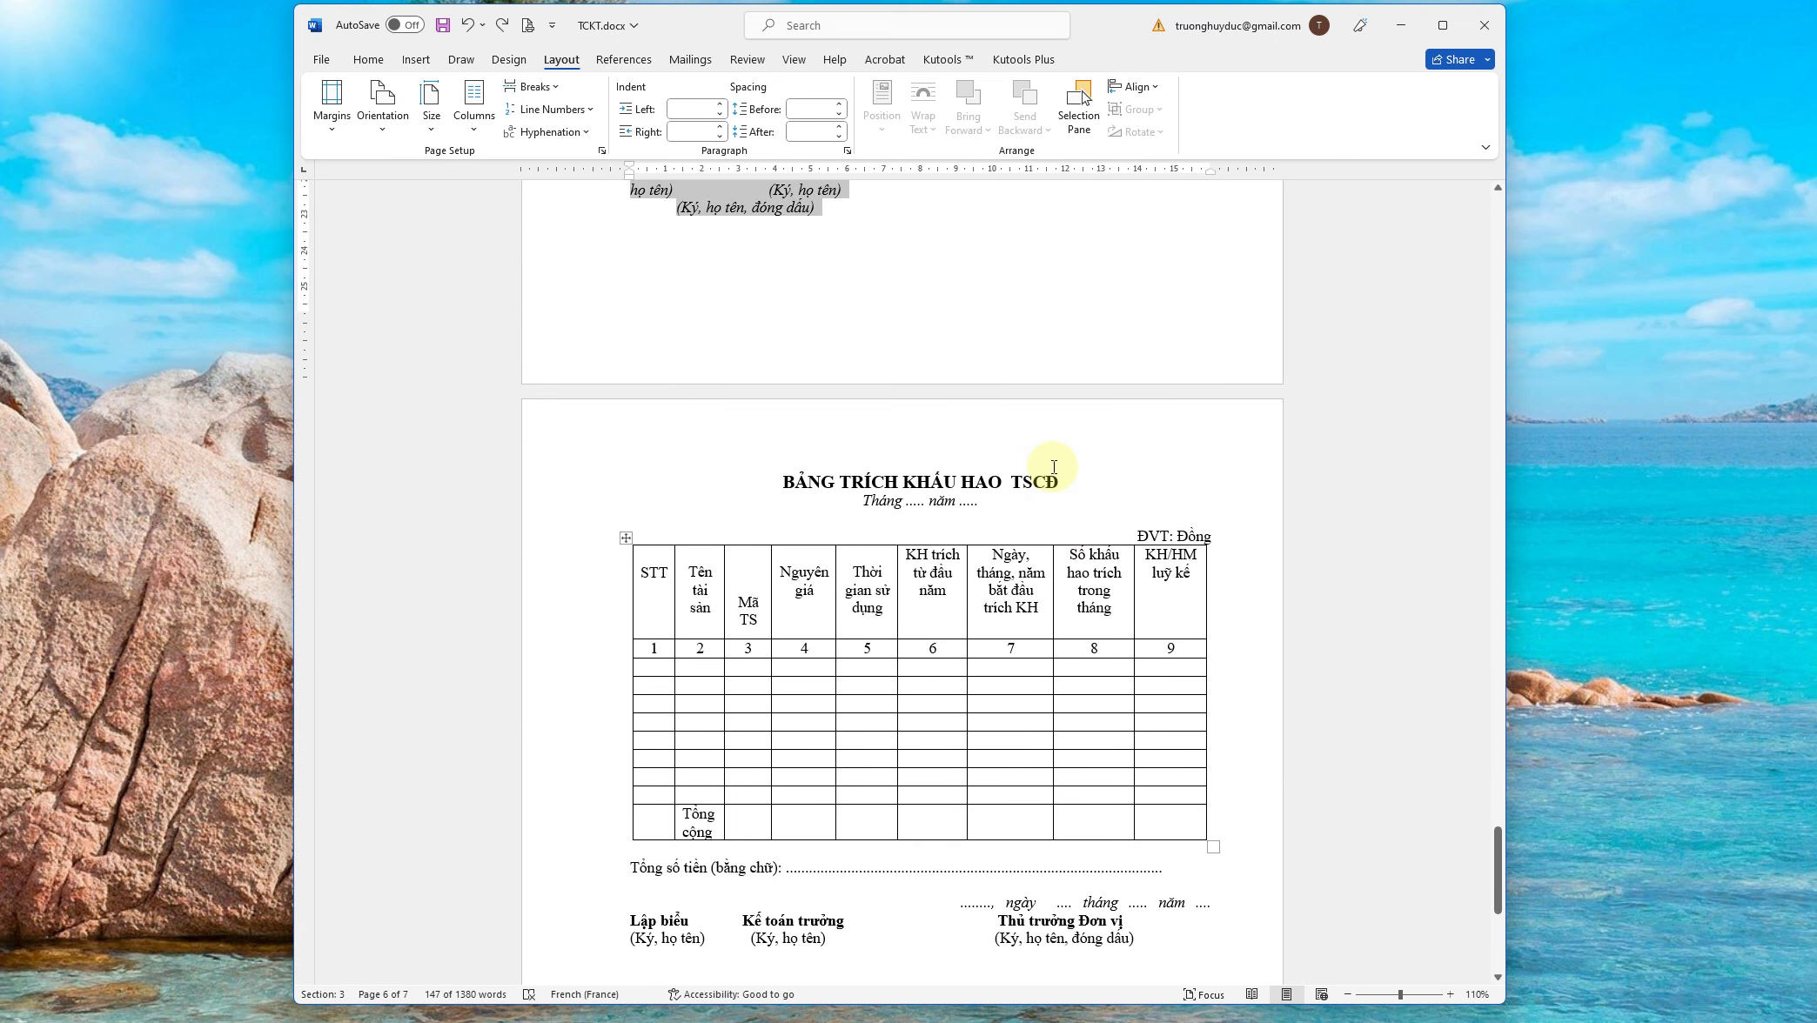
{"action": "scroll", "coordinate": [1034, 474], "scroll_direction": "up", "scroll_amount": 10}
{"action": "scroll", "coordinate": [1034, 442], "scroll_direction": "up", "scroll_amount": 10}
{"action": "scroll", "coordinate": [1000, 426], "scroll_direction": "up", "scroll_amount": 1}
{"action": "left_click", "coordinate": [973, 409]}
{"action": "mouse_move", "coordinate": [1498, 787]}
{"action": "left_mouse_down"}
{"action": "mouse_move", "coordinate": [1527, 479]}
{"action": "mouse_move", "coordinate": [1534, 646]}
{"action": "mouse_move", "coordinate": [1524, 437]}
{"action": "mouse_move", "coordinate": [1527, 806]}
{"action": "mouse_move", "coordinate": [1528, 790]}
{"action": "left_mouse_up"}
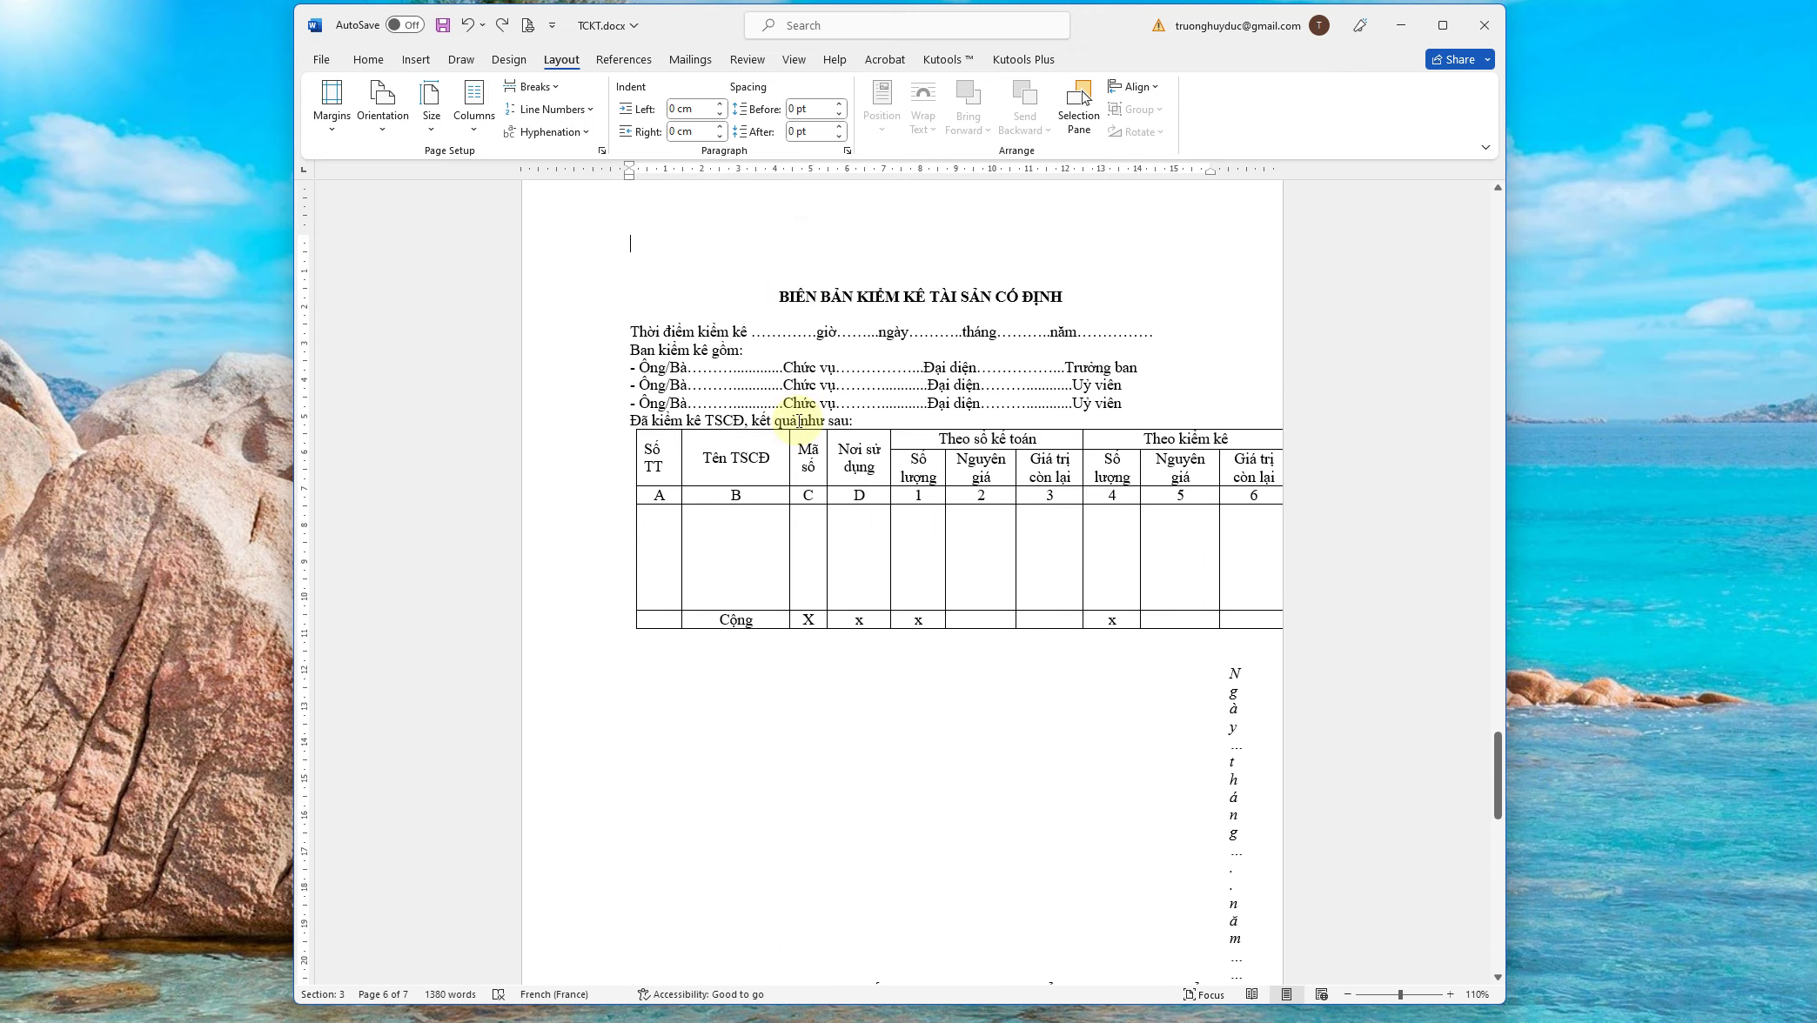
{"action": "scroll", "coordinate": [799, 420], "scroll_direction": "up", "scroll_amount": 3}
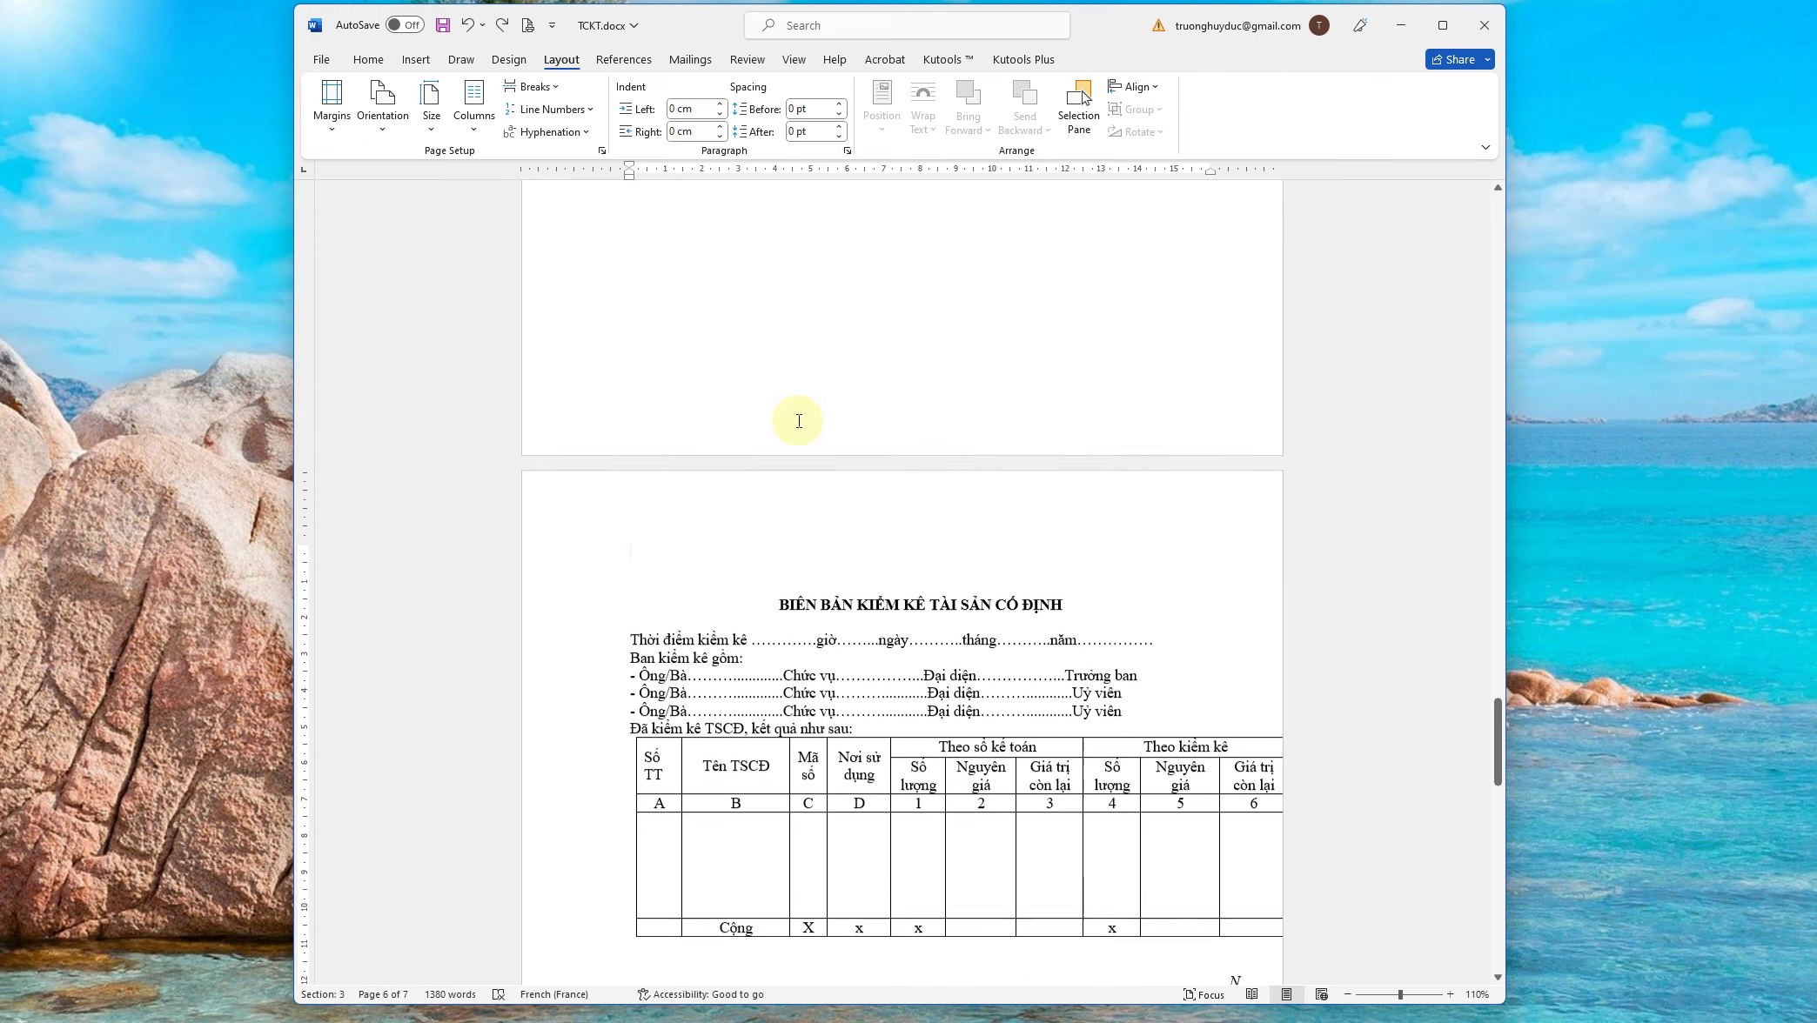
Open header editing on the inventory page and scroll up through the earlier pages
{"action": "double_click", "coordinate": [660, 505]}
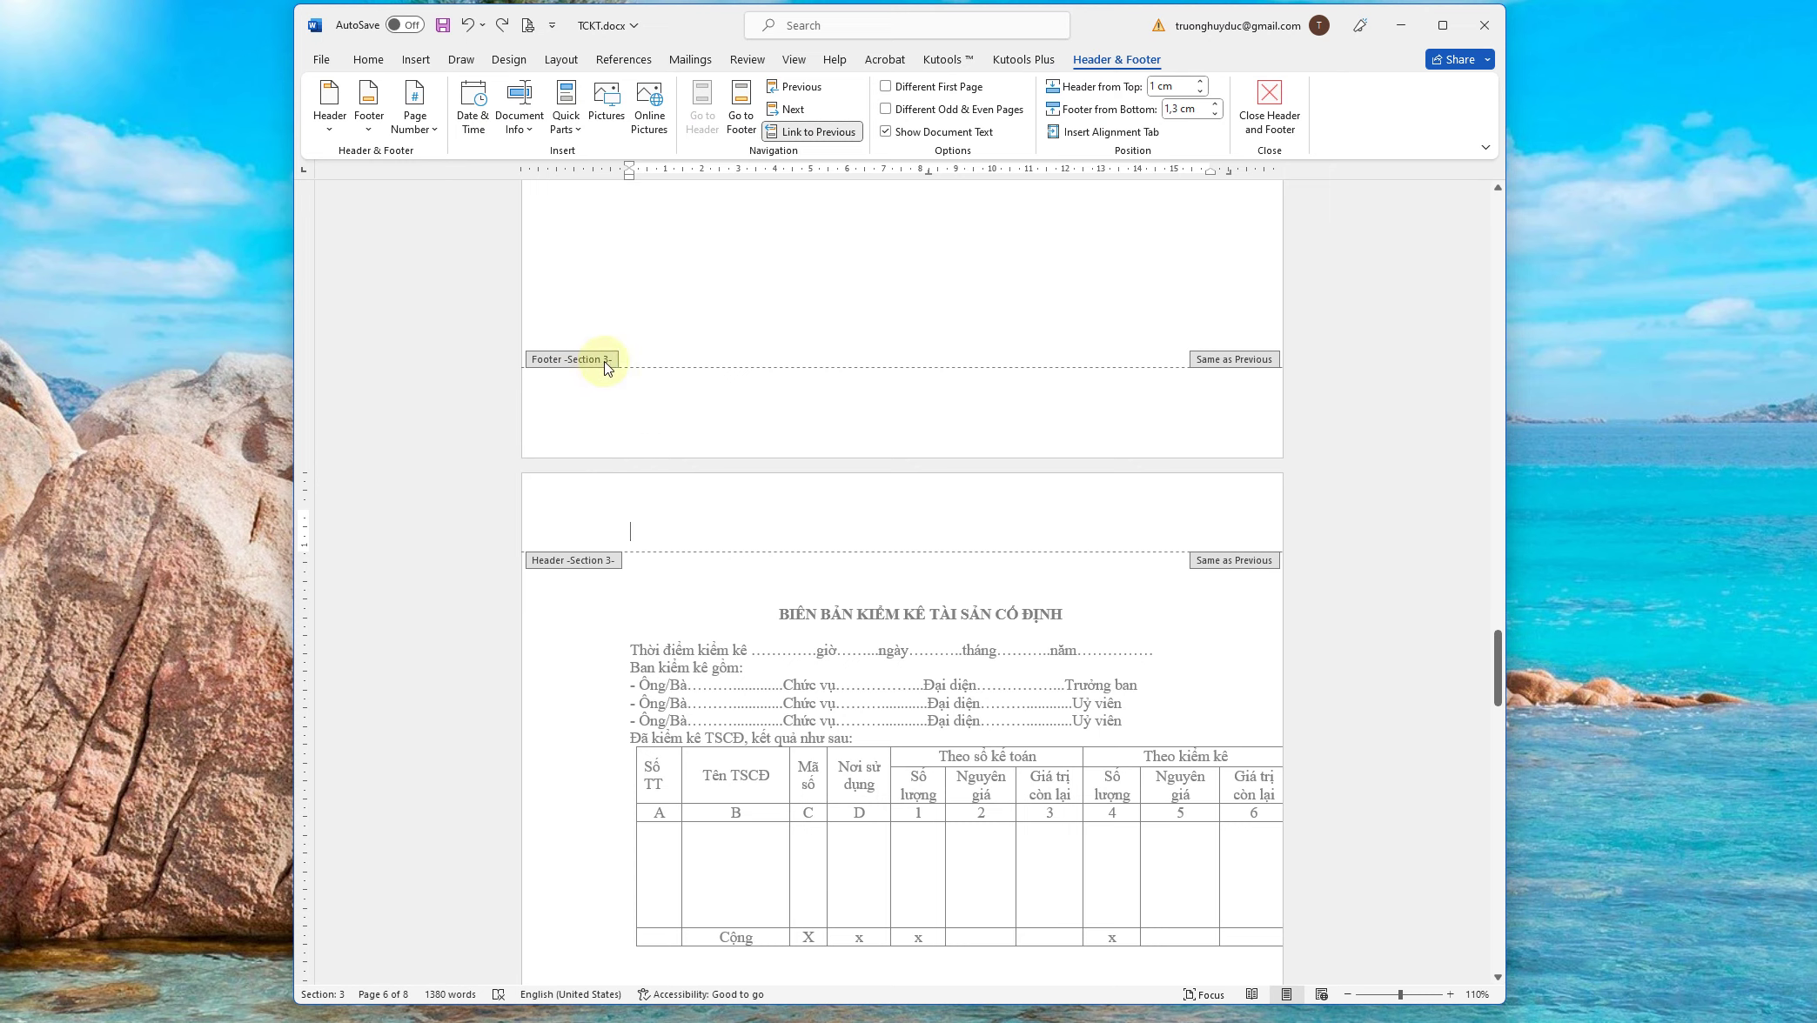
{"action": "scroll", "coordinate": [754, 518], "scroll_direction": "up", "scroll_amount": 2}
{"action": "scroll", "coordinate": [754, 518], "scroll_direction": "up", "scroll_amount": 5}
{"action": "scroll", "coordinate": [753, 517], "scroll_direction": "up", "scroll_amount": 3}
{"action": "scroll", "coordinate": [753, 518], "scroll_direction": "up", "scroll_amount": 3}
{"action": "scroll", "coordinate": [754, 518], "scroll_direction": "up", "scroll_amount": 1}
{"action": "scroll", "coordinate": [753, 518], "scroll_direction": "up", "scroll_amount": 5}
{"action": "scroll", "coordinate": [753, 518], "scroll_direction": "up", "scroll_amount": 4}
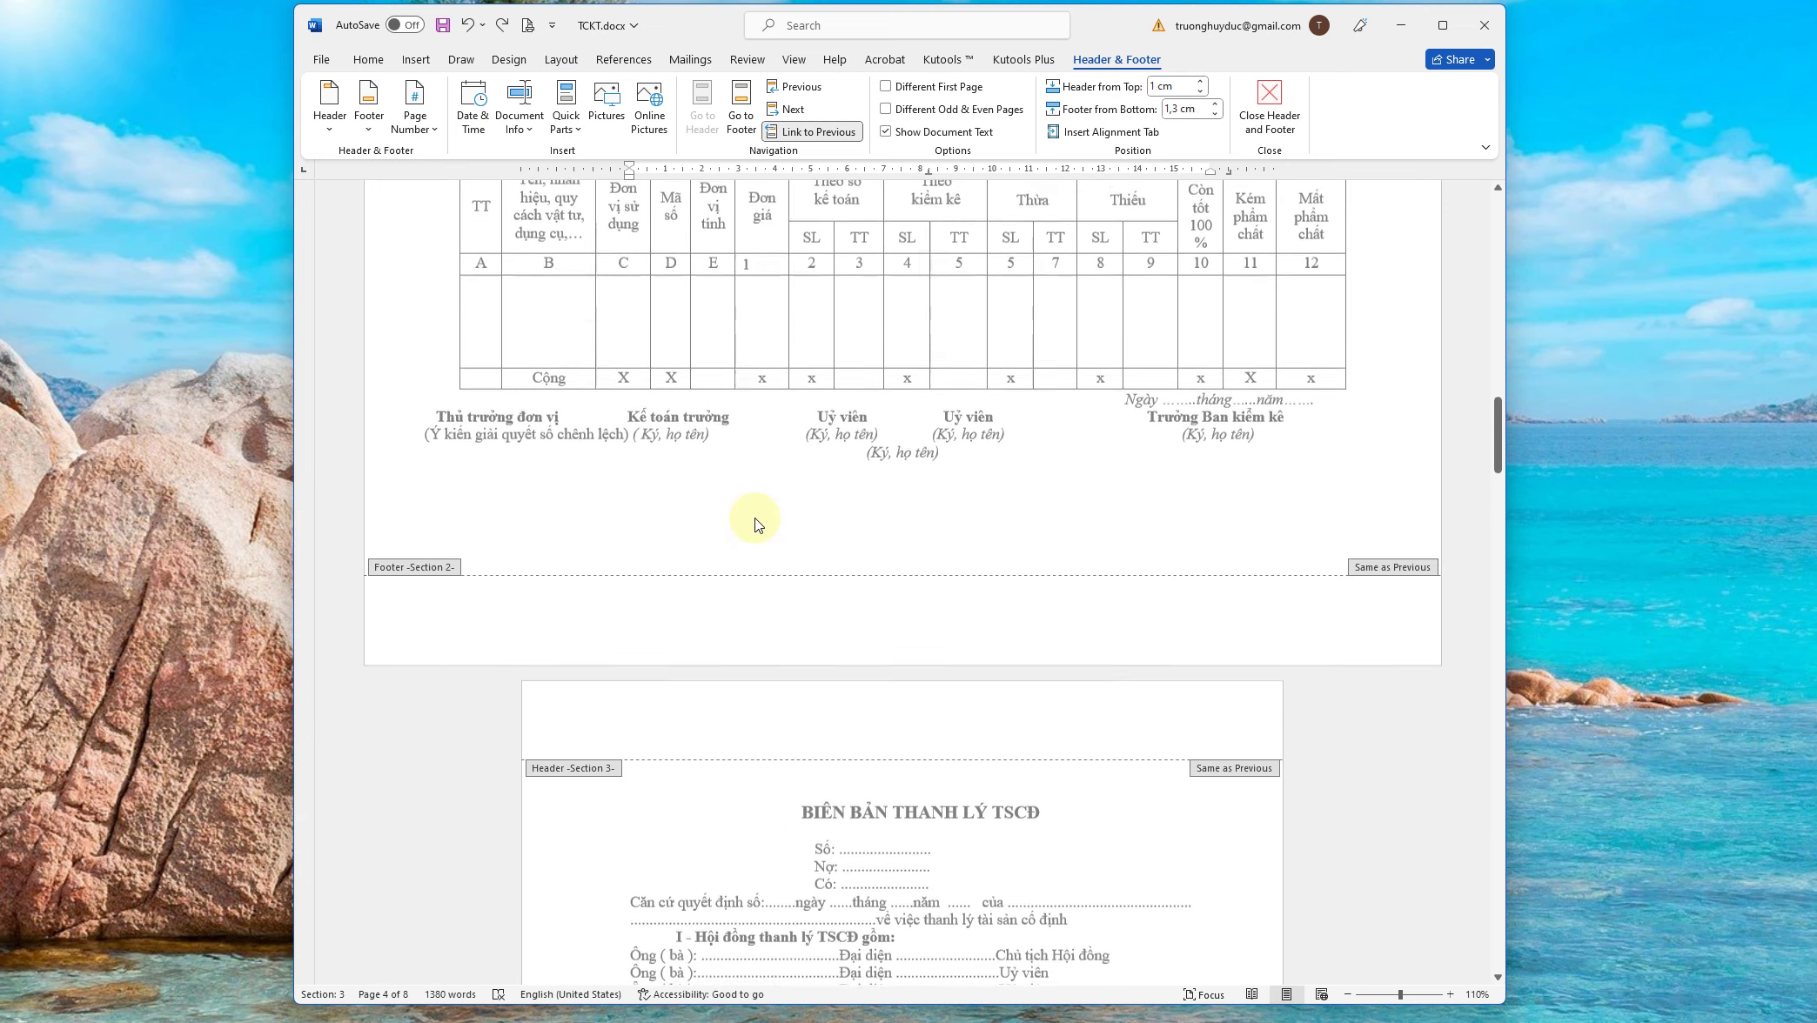
{"action": "scroll", "coordinate": [754, 517], "scroll_direction": "up", "scroll_amount": 4}
{"action": "scroll", "coordinate": [753, 518], "scroll_direction": "up", "scroll_amount": 2}
{"action": "scroll", "coordinate": [753, 518], "scroll_direction": "up", "scroll_amount": 3}
{"action": "scroll", "coordinate": [754, 517], "scroll_direction": "up", "scroll_amount": 3}
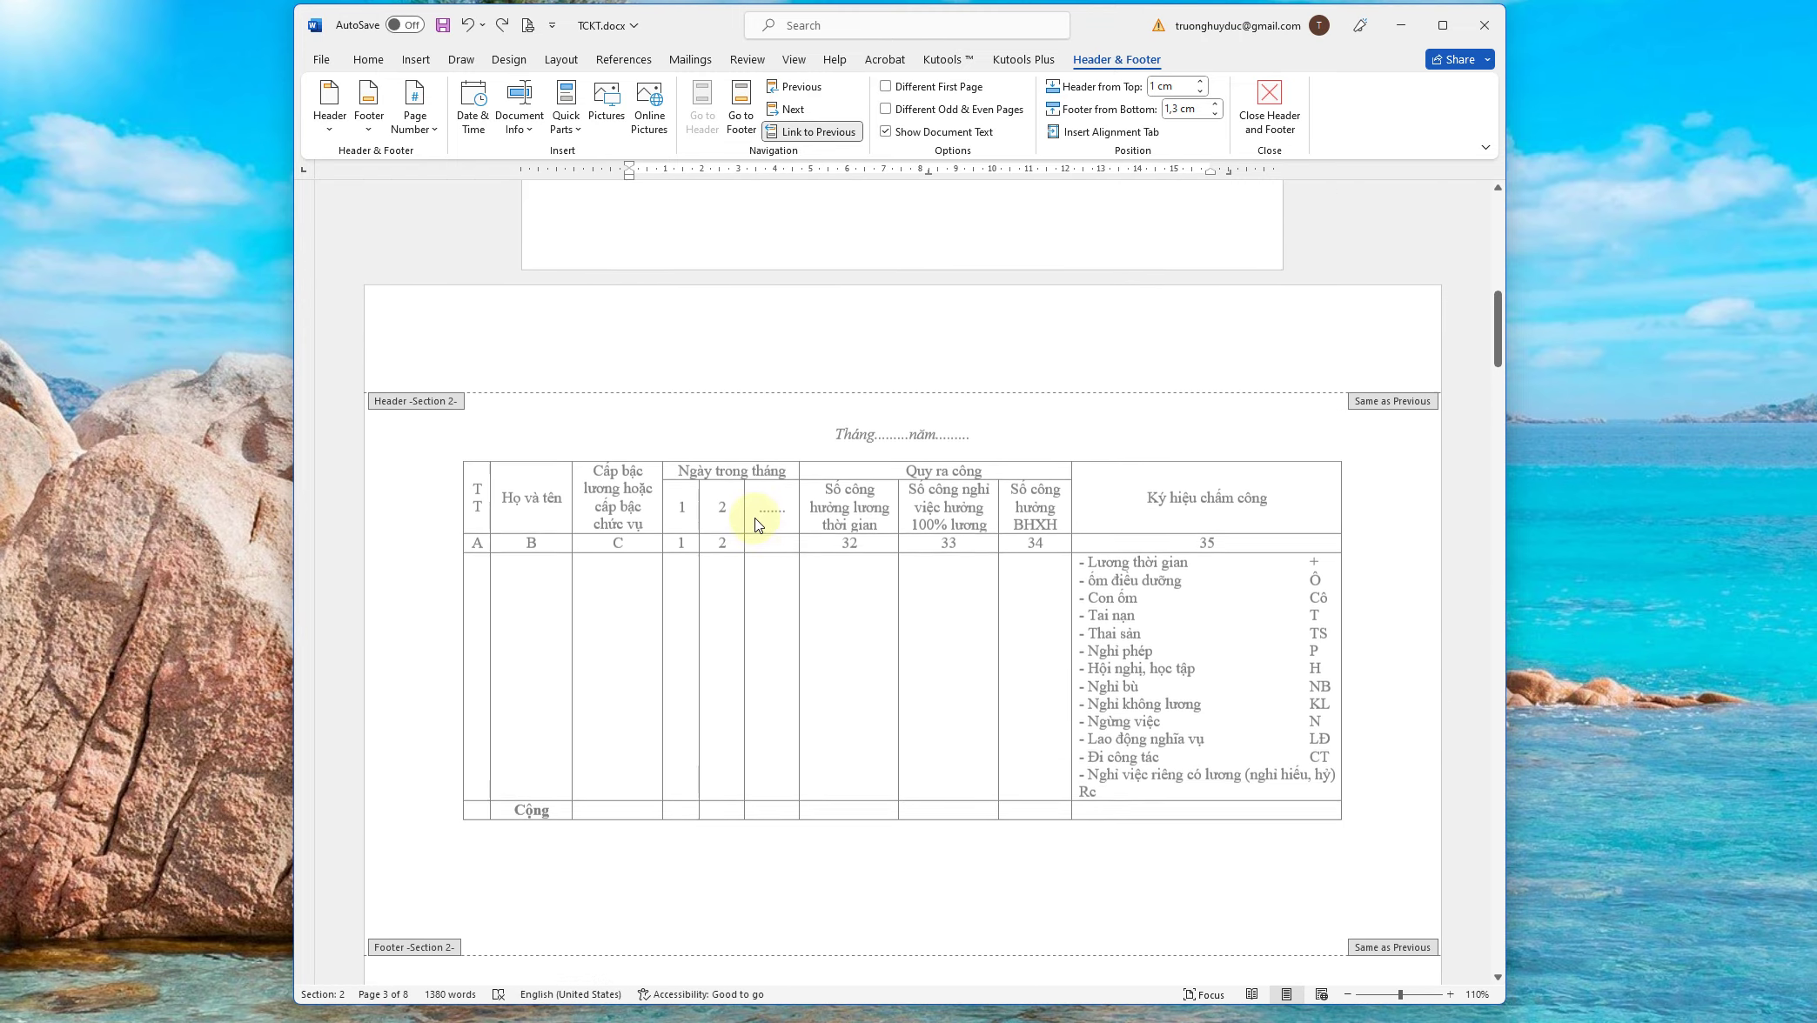
{"action": "scroll", "coordinate": [753, 518], "scroll_direction": "up", "scroll_amount": 5}
{"action": "scroll", "coordinate": [754, 518], "scroll_direction": "up", "scroll_amount": 1}
Scroll back down to the BIÊN BẢN KIỂM KÊ TÀI SẢN CỐ ĐỊNH page and exit header and footer editing
{"action": "scroll", "coordinate": [757, 527], "scroll_direction": "down", "scroll_amount": 10}
{"action": "scroll", "coordinate": [760, 538], "scroll_direction": "down", "scroll_amount": 3}
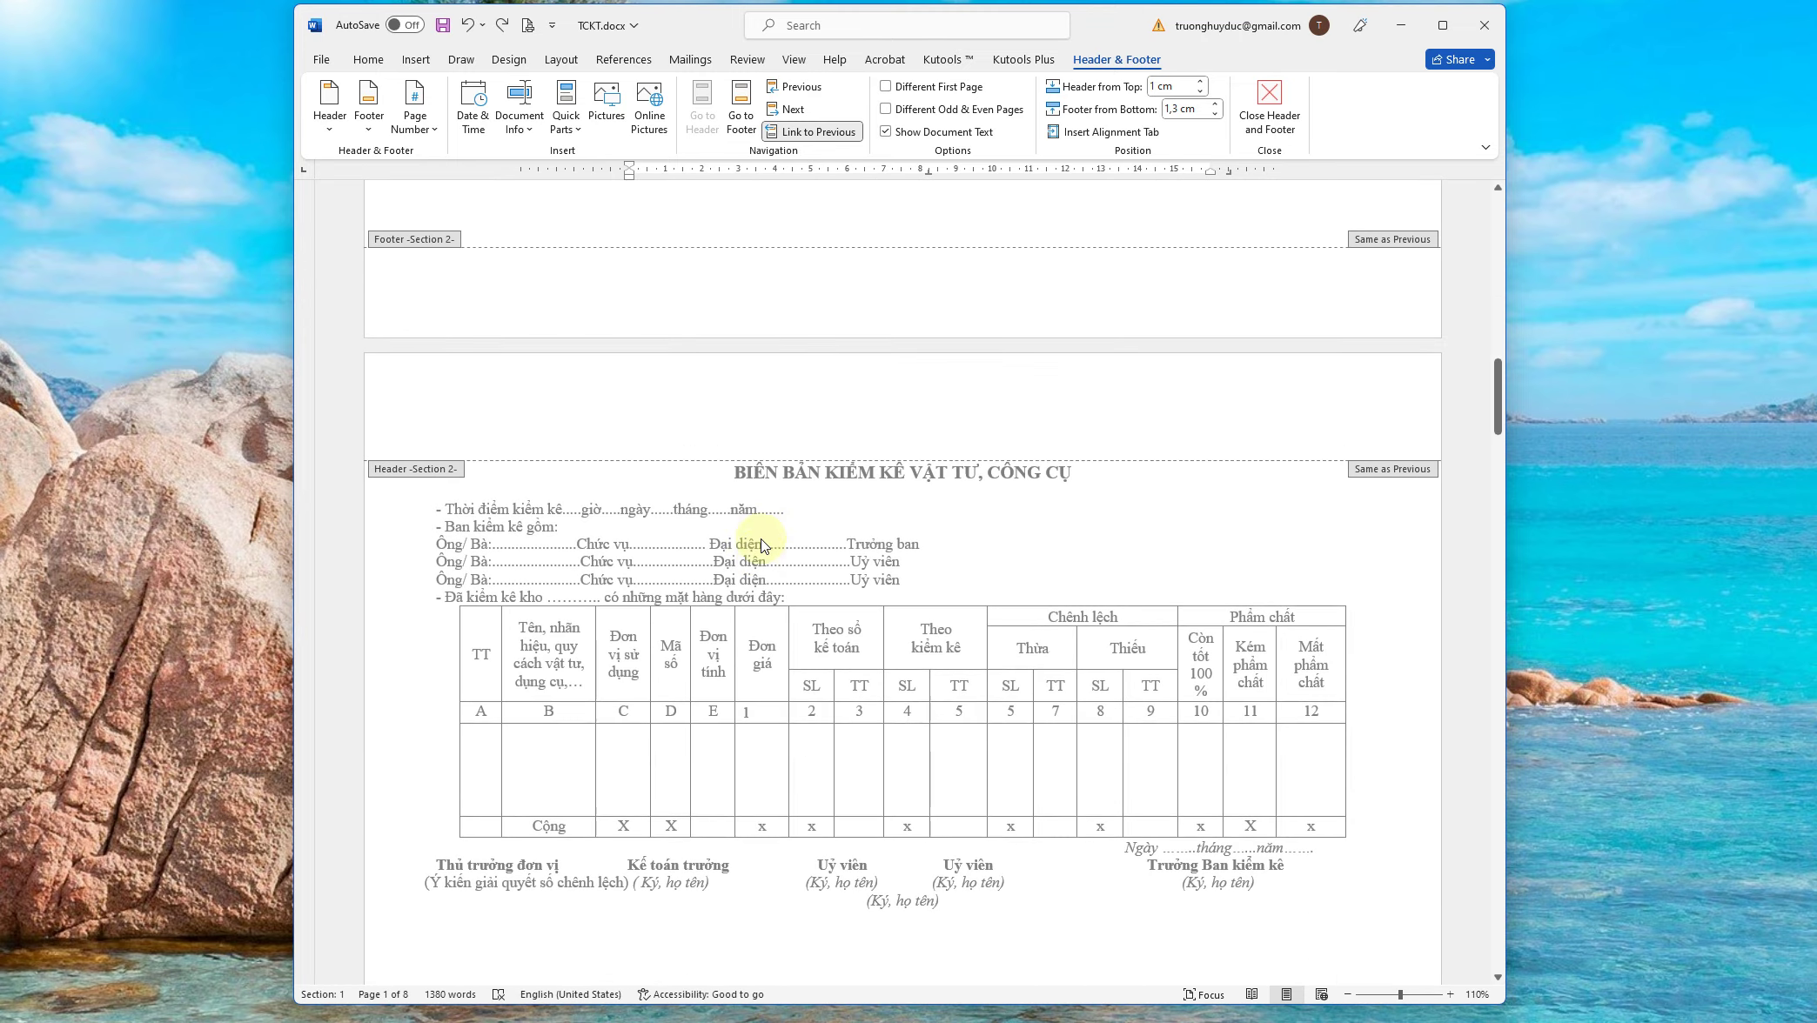
{"action": "scroll", "coordinate": [761, 543], "scroll_direction": "down", "scroll_amount": 3}
{"action": "scroll", "coordinate": [765, 547], "scroll_direction": "down", "scroll_amount": 6}
{"action": "scroll", "coordinate": [768, 550], "scroll_direction": "down", "scroll_amount": 7}
{"action": "scroll", "coordinate": [771, 550], "scroll_direction": "down", "scroll_amount": 7}
{"action": "scroll", "coordinate": [771, 547], "scroll_direction": "down", "scroll_amount": 6}
{"action": "scroll", "coordinate": [771, 545], "scroll_direction": "down", "scroll_amount": 6}
{"action": "scroll", "coordinate": [770, 545], "scroll_direction": "down", "scroll_amount": 4}
{"action": "scroll", "coordinate": [772, 546], "scroll_direction": "up", "scroll_amount": 5}
{"action": "scroll", "coordinate": [731, 532], "scroll_direction": "down", "scroll_amount": 9}
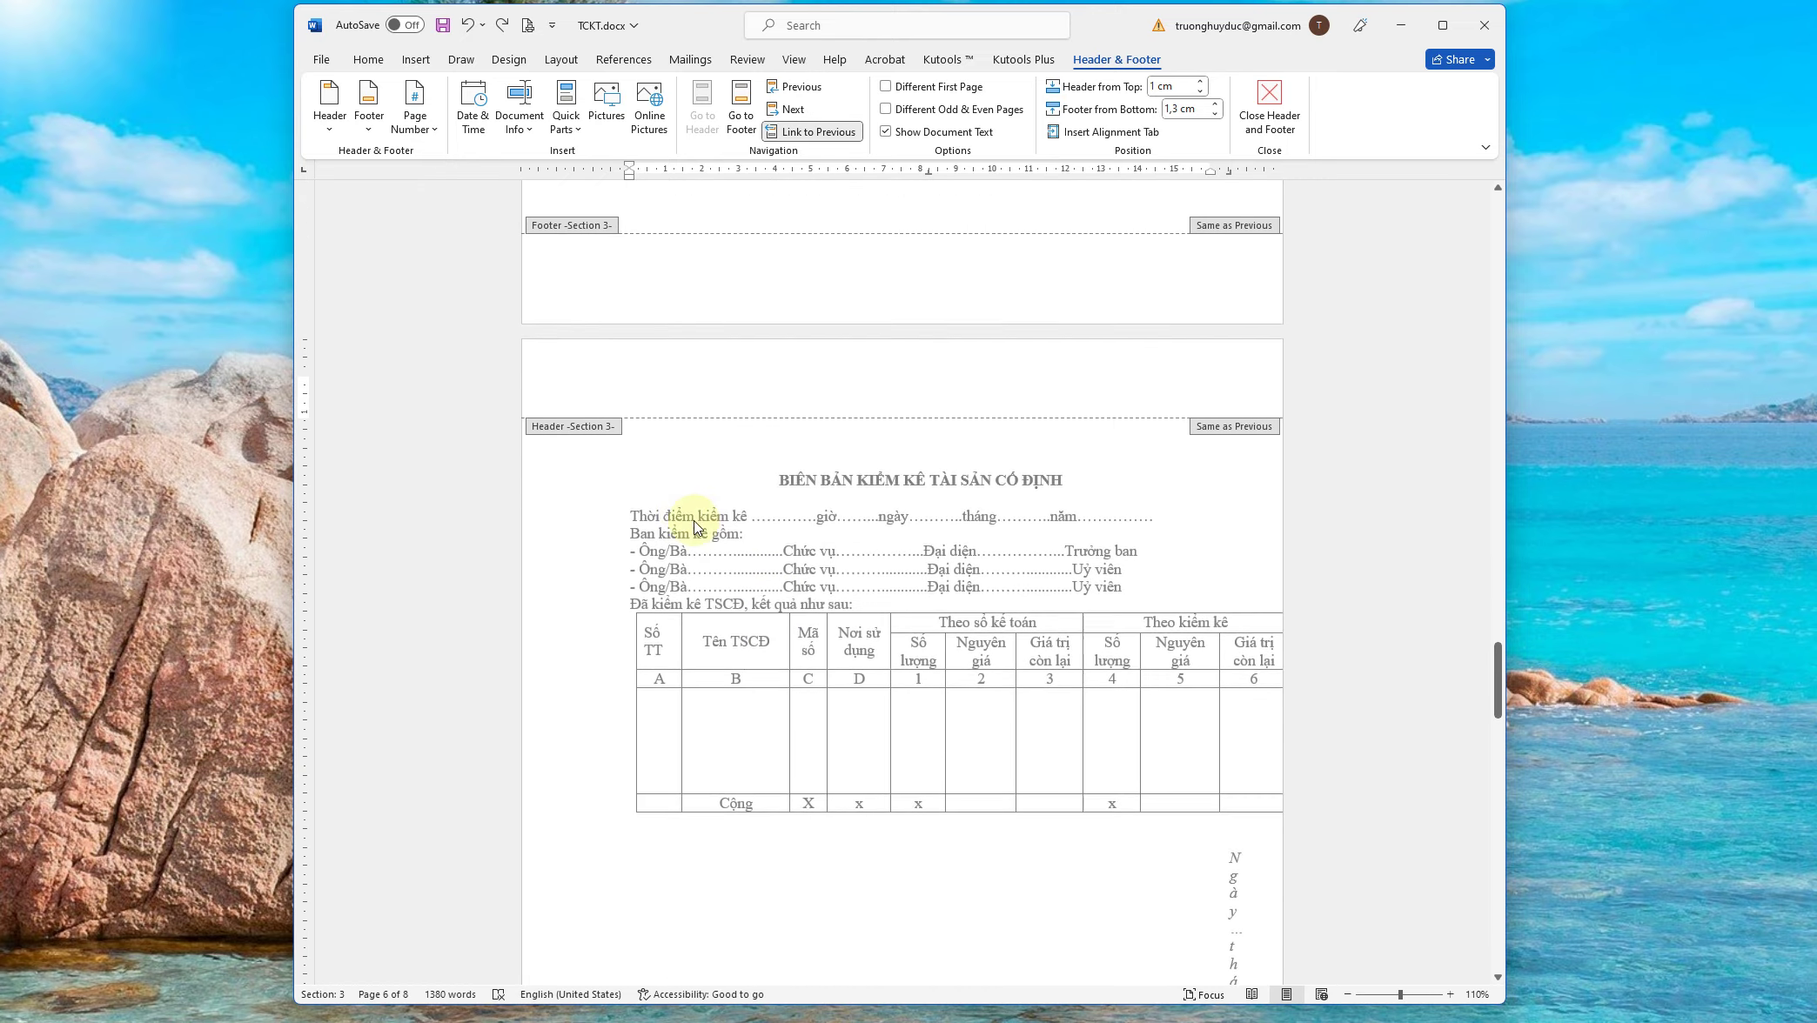
{"action": "double_click", "coordinate": [770, 477]}
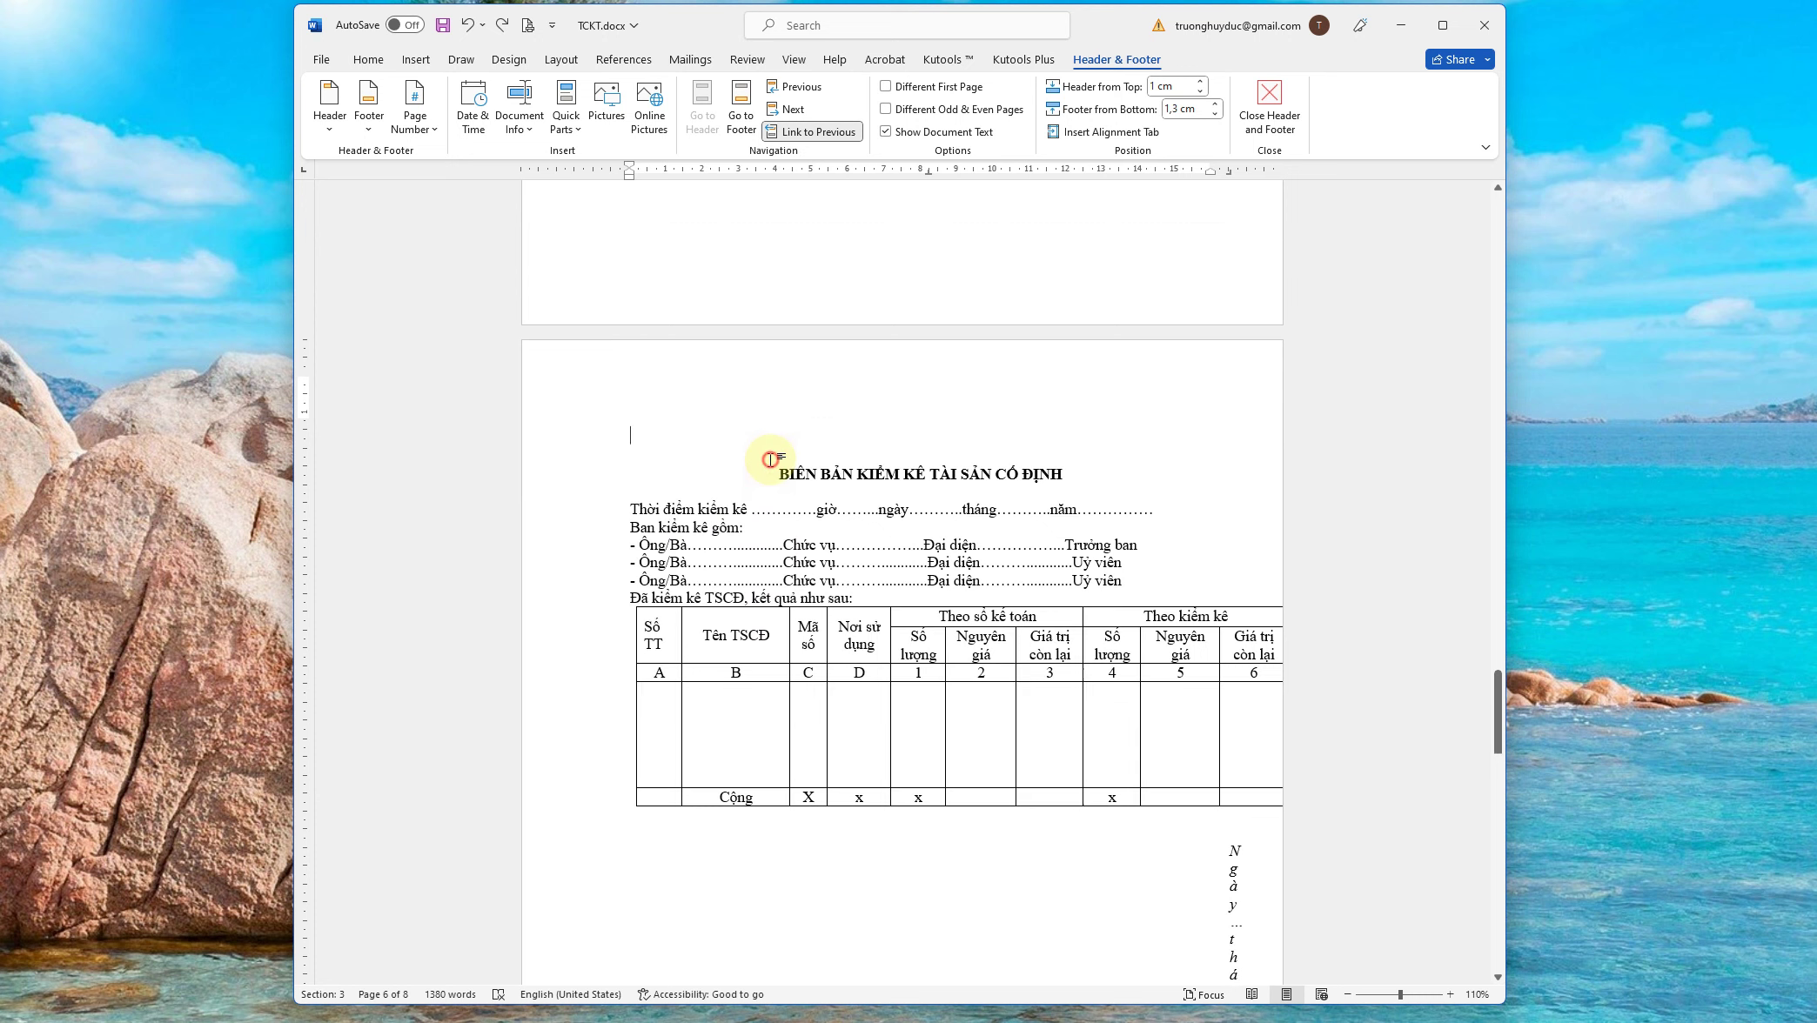
Insert a continuous section break on the empty line above the fixed-asset inventory title
{"action": "left_click", "coordinate": [663, 421]}
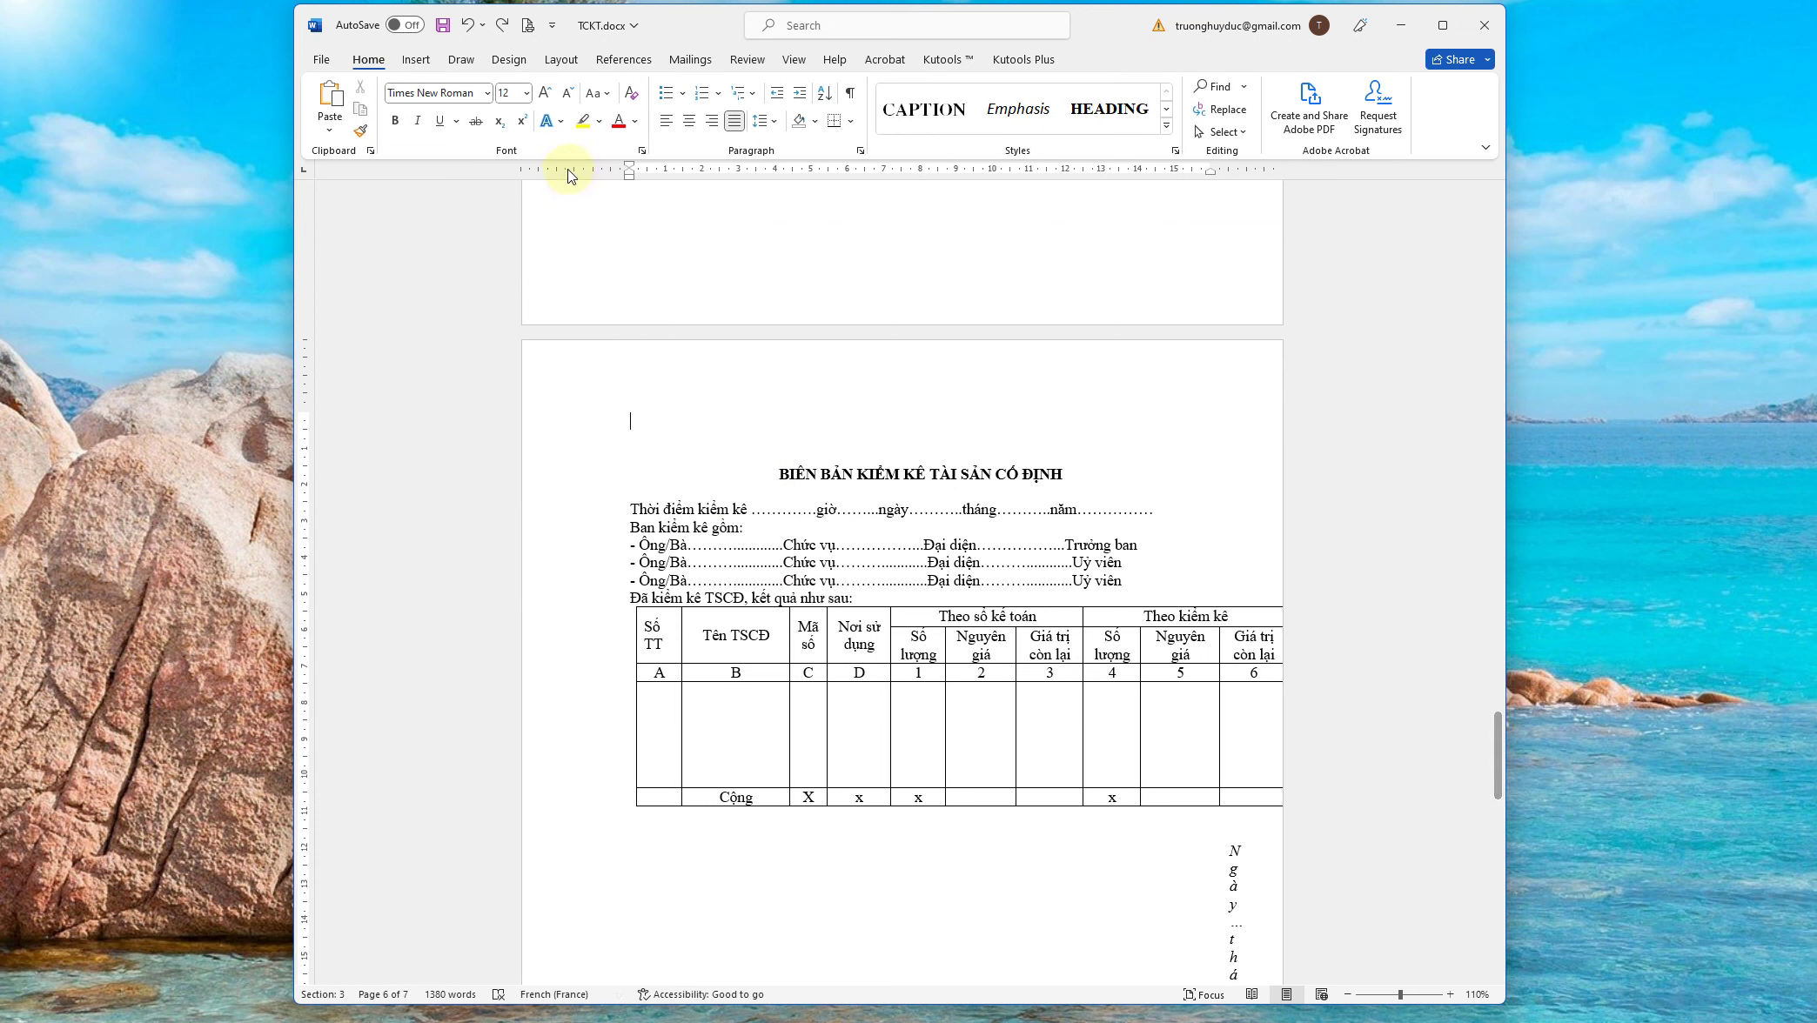
{"action": "left_click", "coordinate": [552, 61]}
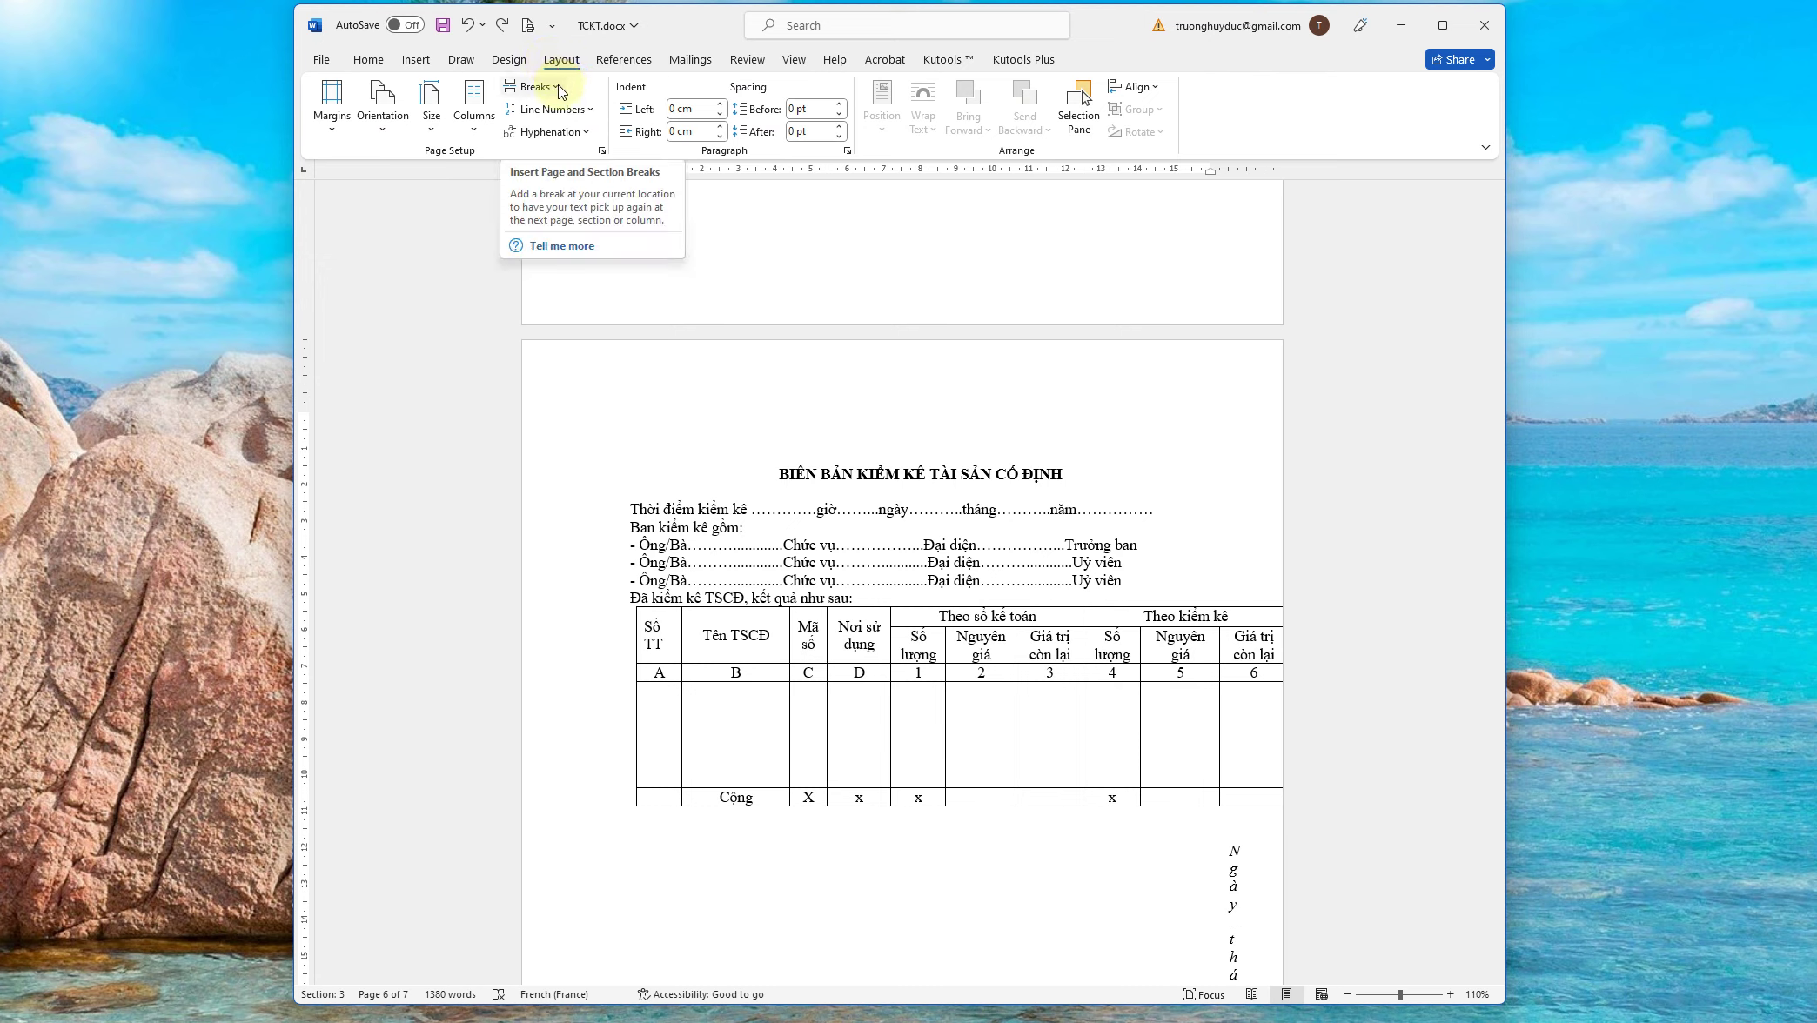
{"action": "left_click", "coordinate": [558, 87]}
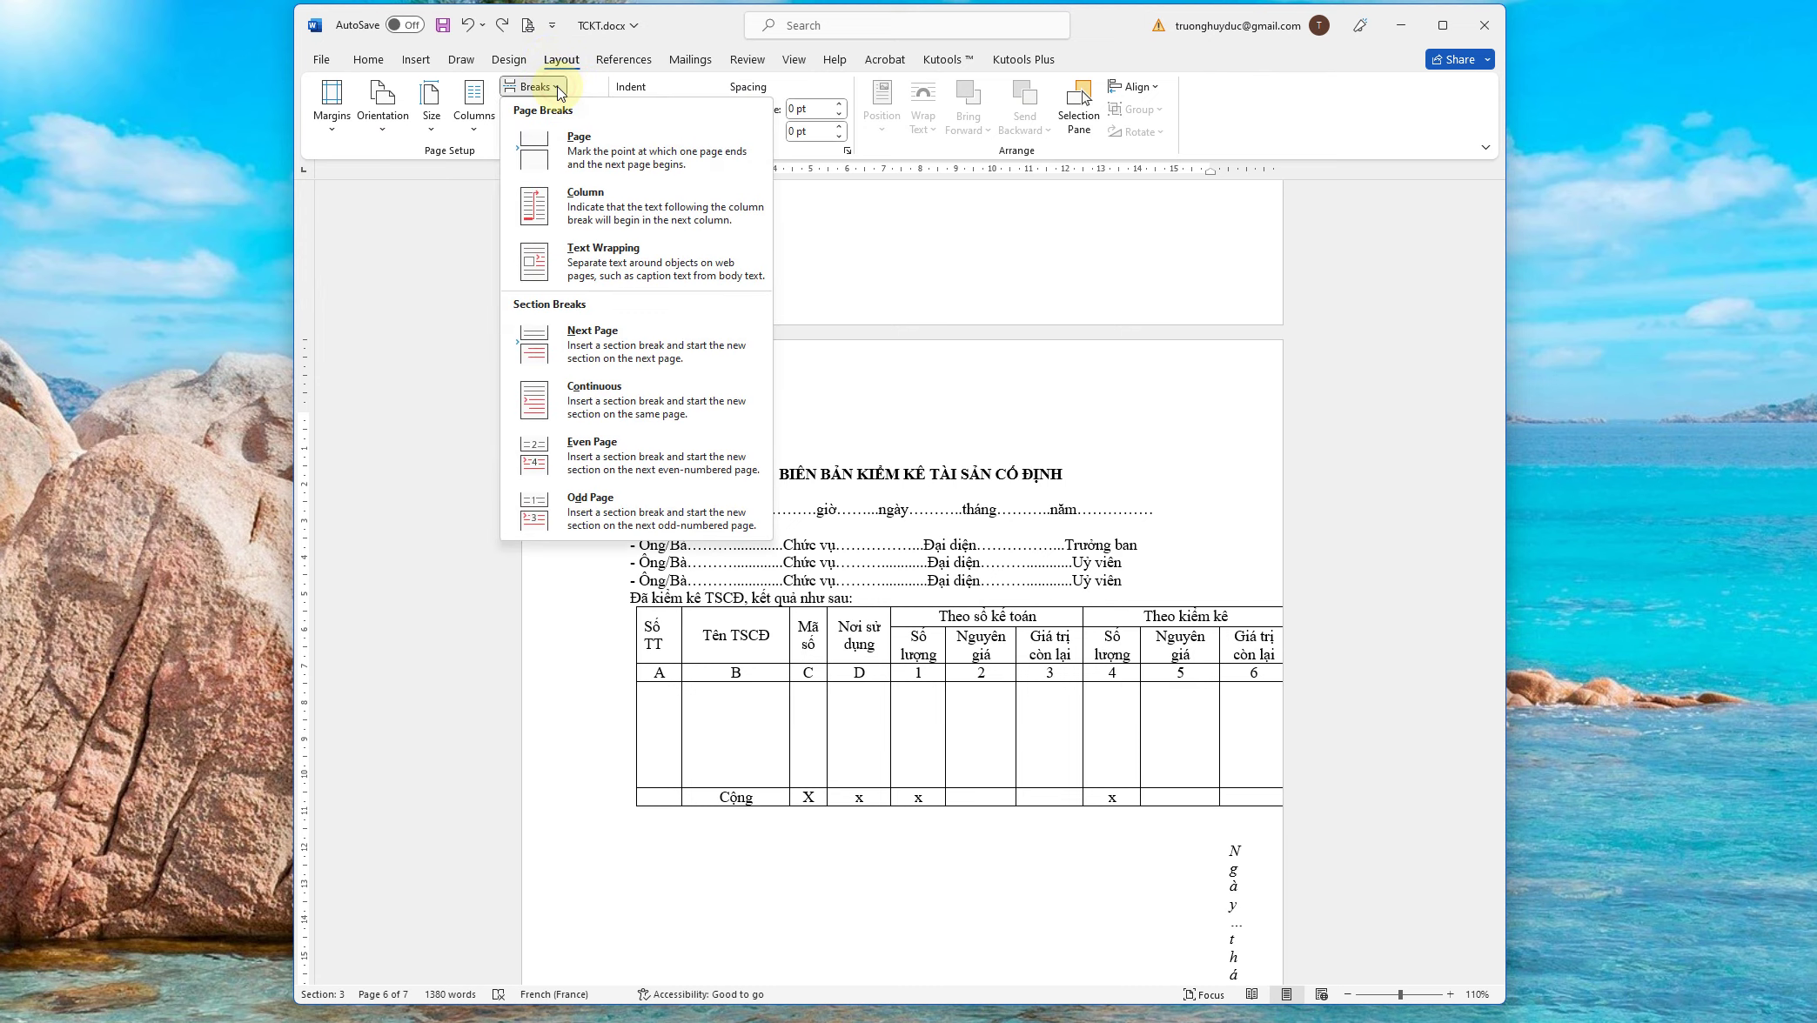
{"action": "left_click", "coordinate": [569, 419]}
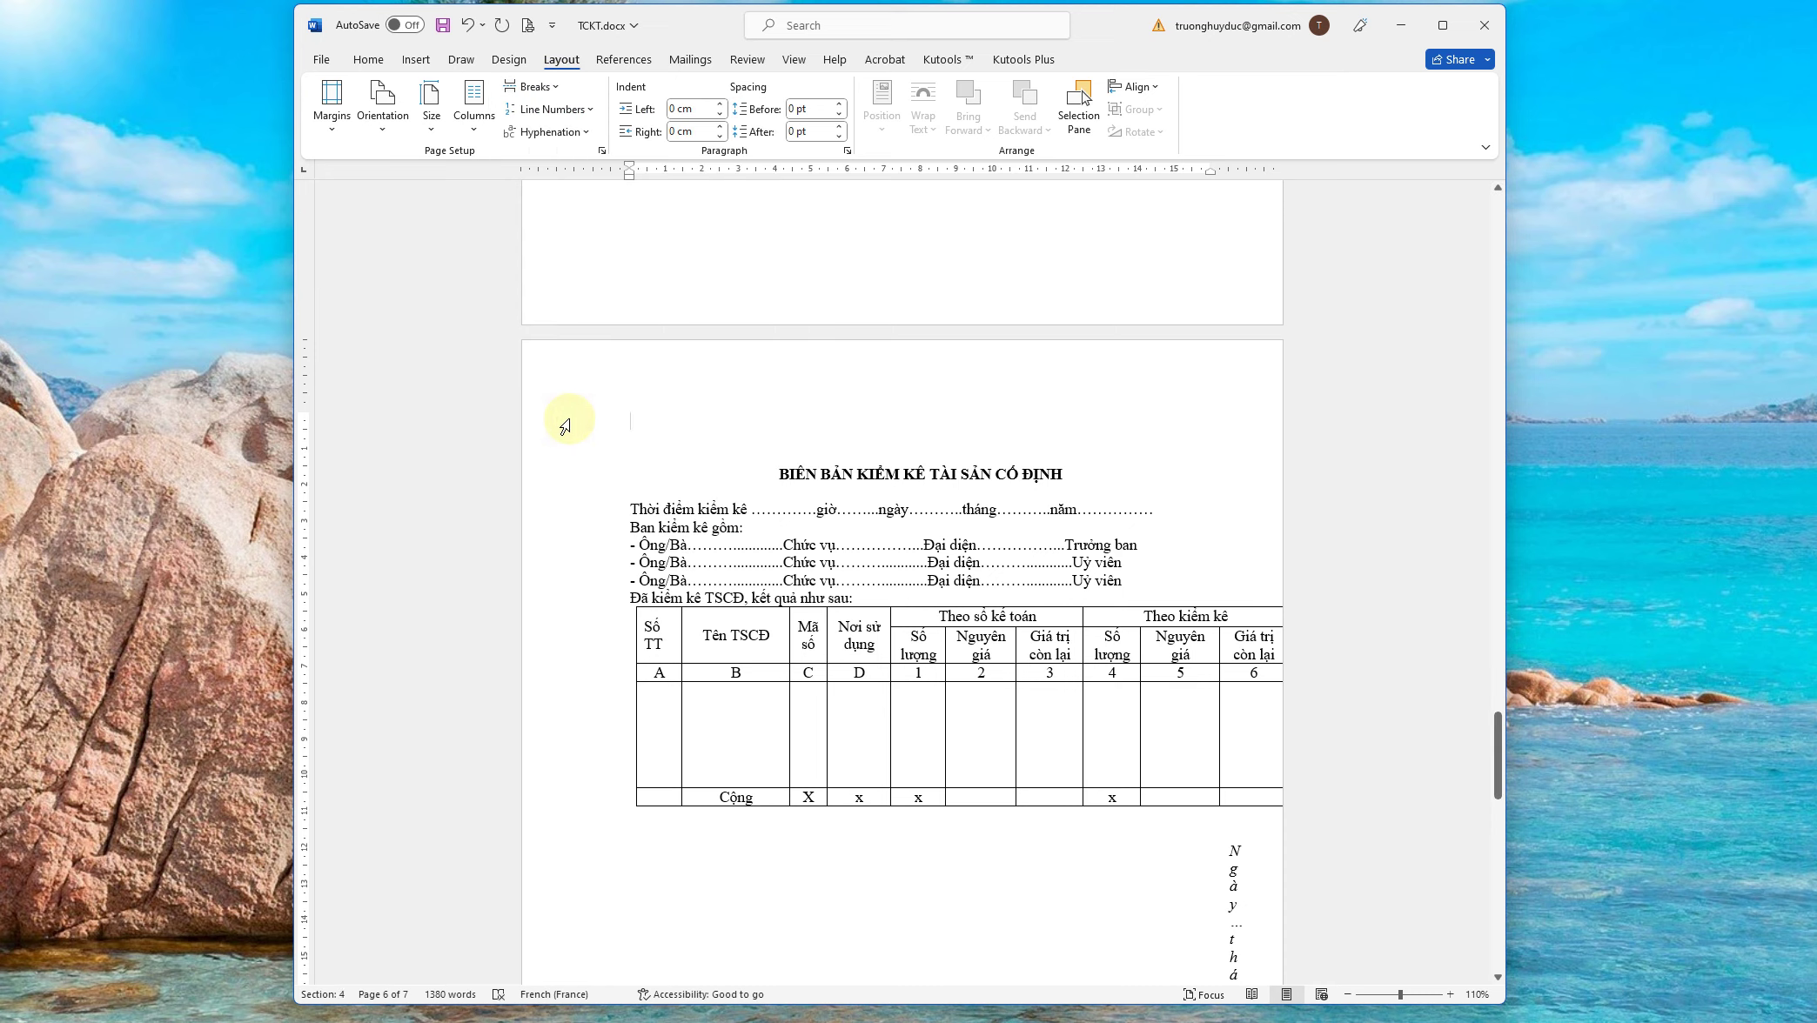
{"action": "left_click", "coordinate": [695, 372]}
{"action": "double_click", "coordinate": [720, 377]}
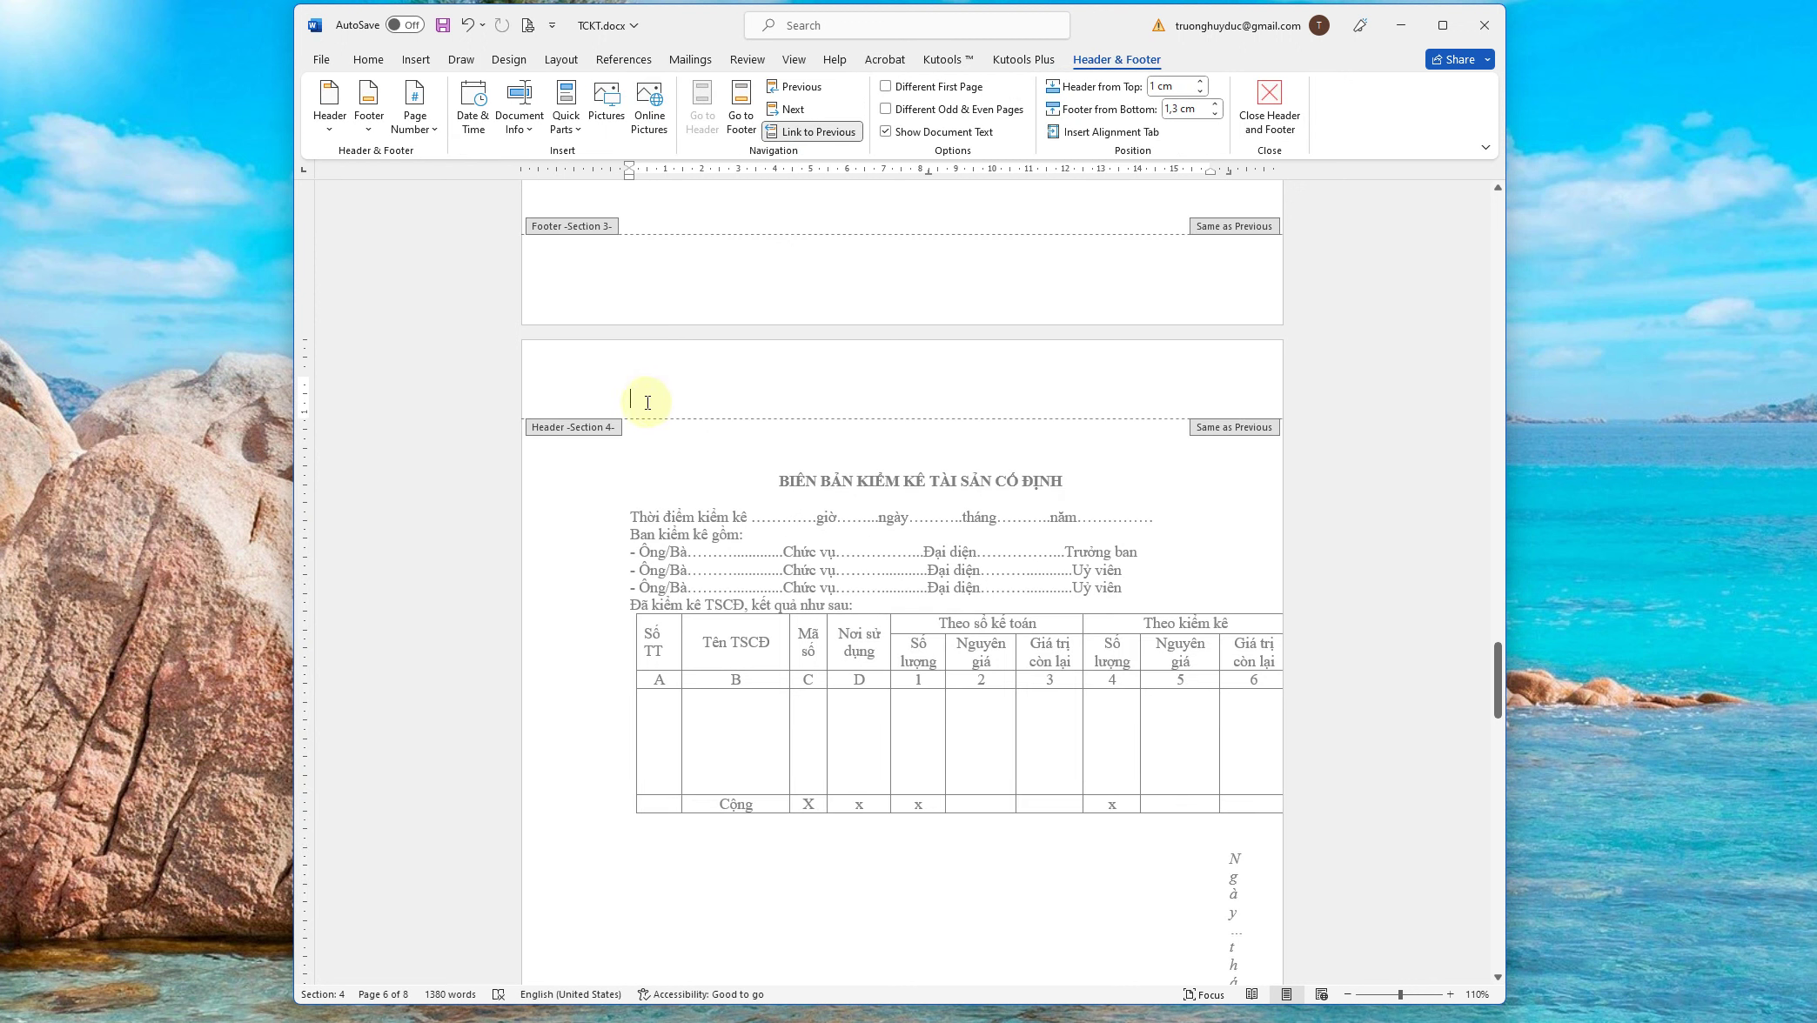
{"action": "scroll", "coordinate": [640, 476], "scroll_direction": "down", "scroll_amount": 5}
{"action": "scroll", "coordinate": [645, 488], "scroll_direction": "down", "scroll_amount": 7}
{"action": "scroll", "coordinate": [648, 496], "scroll_direction": "down", "scroll_amount": 2}
{"action": "scroll", "coordinate": [652, 505], "scroll_direction": "down", "scroll_amount": 7}
{"action": "scroll", "coordinate": [654, 506], "scroll_direction": "down", "scroll_amount": 5}
{"action": "scroll", "coordinate": [659, 505], "scroll_direction": "up", "scroll_amount": 3}
{"action": "scroll", "coordinate": [660, 504], "scroll_direction": "up", "scroll_amount": 5}
{"action": "scroll", "coordinate": [663, 502], "scroll_direction": "up", "scroll_amount": 7}
{"action": "scroll", "coordinate": [663, 502], "scroll_direction": "up", "scroll_amount": 7}
{"action": "scroll", "coordinate": [696, 548], "scroll_direction": "up", "scroll_amount": 1}
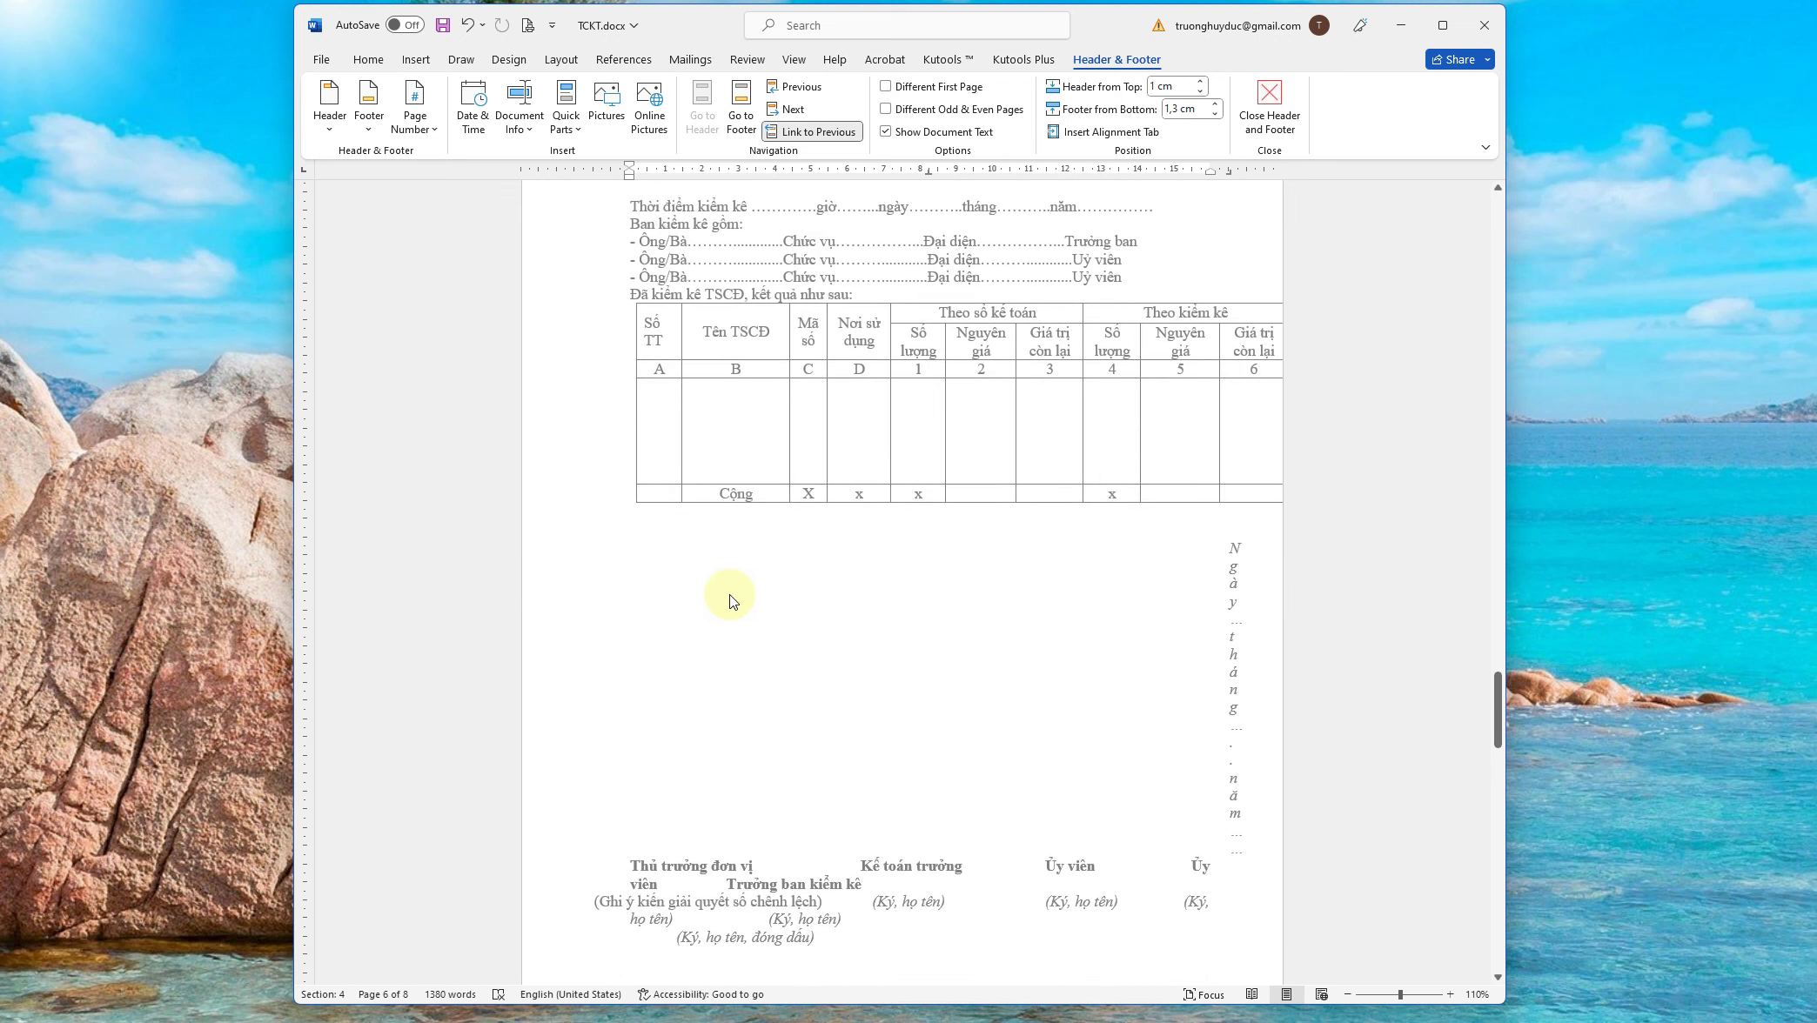
{"action": "double_click", "coordinate": [781, 604]}
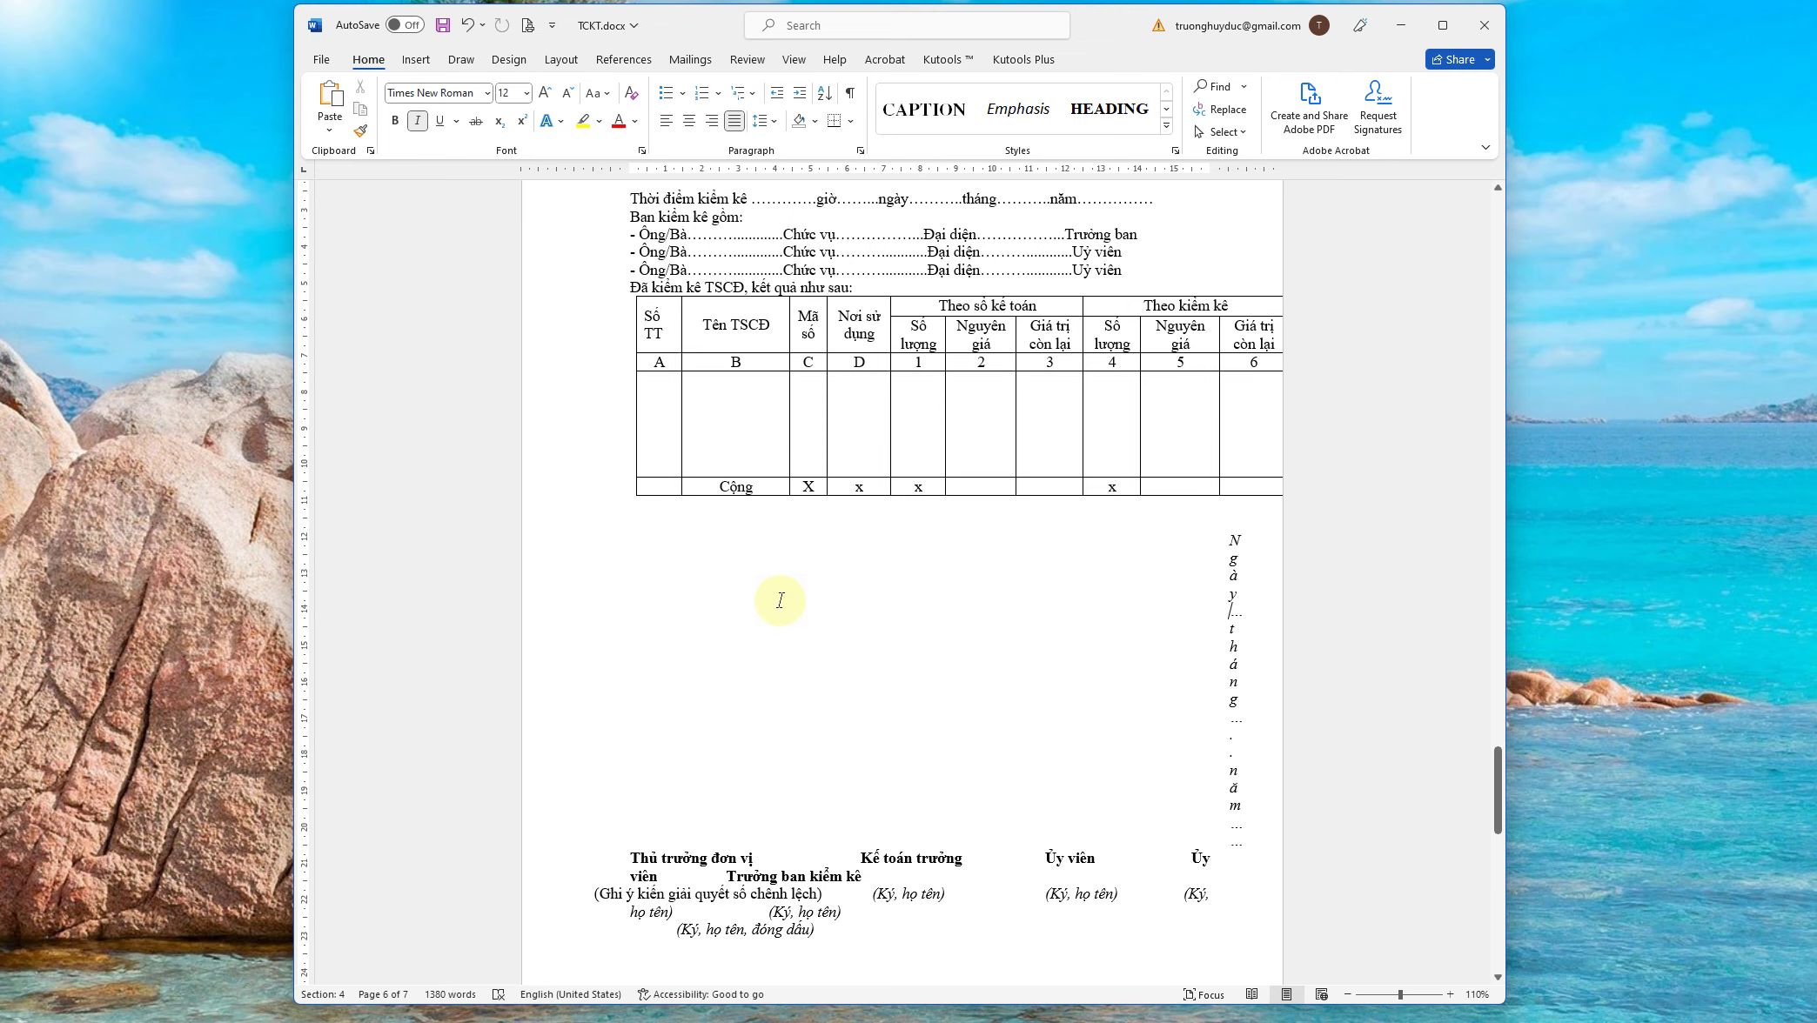
Scroll down to the BẢNG TRÍCH KHẤU HAO TSCĐ title and place the cursor at its start
{"action": "left_click_drag", "start_coordinate": [1227, 537], "coordinate": [1250, 808]}
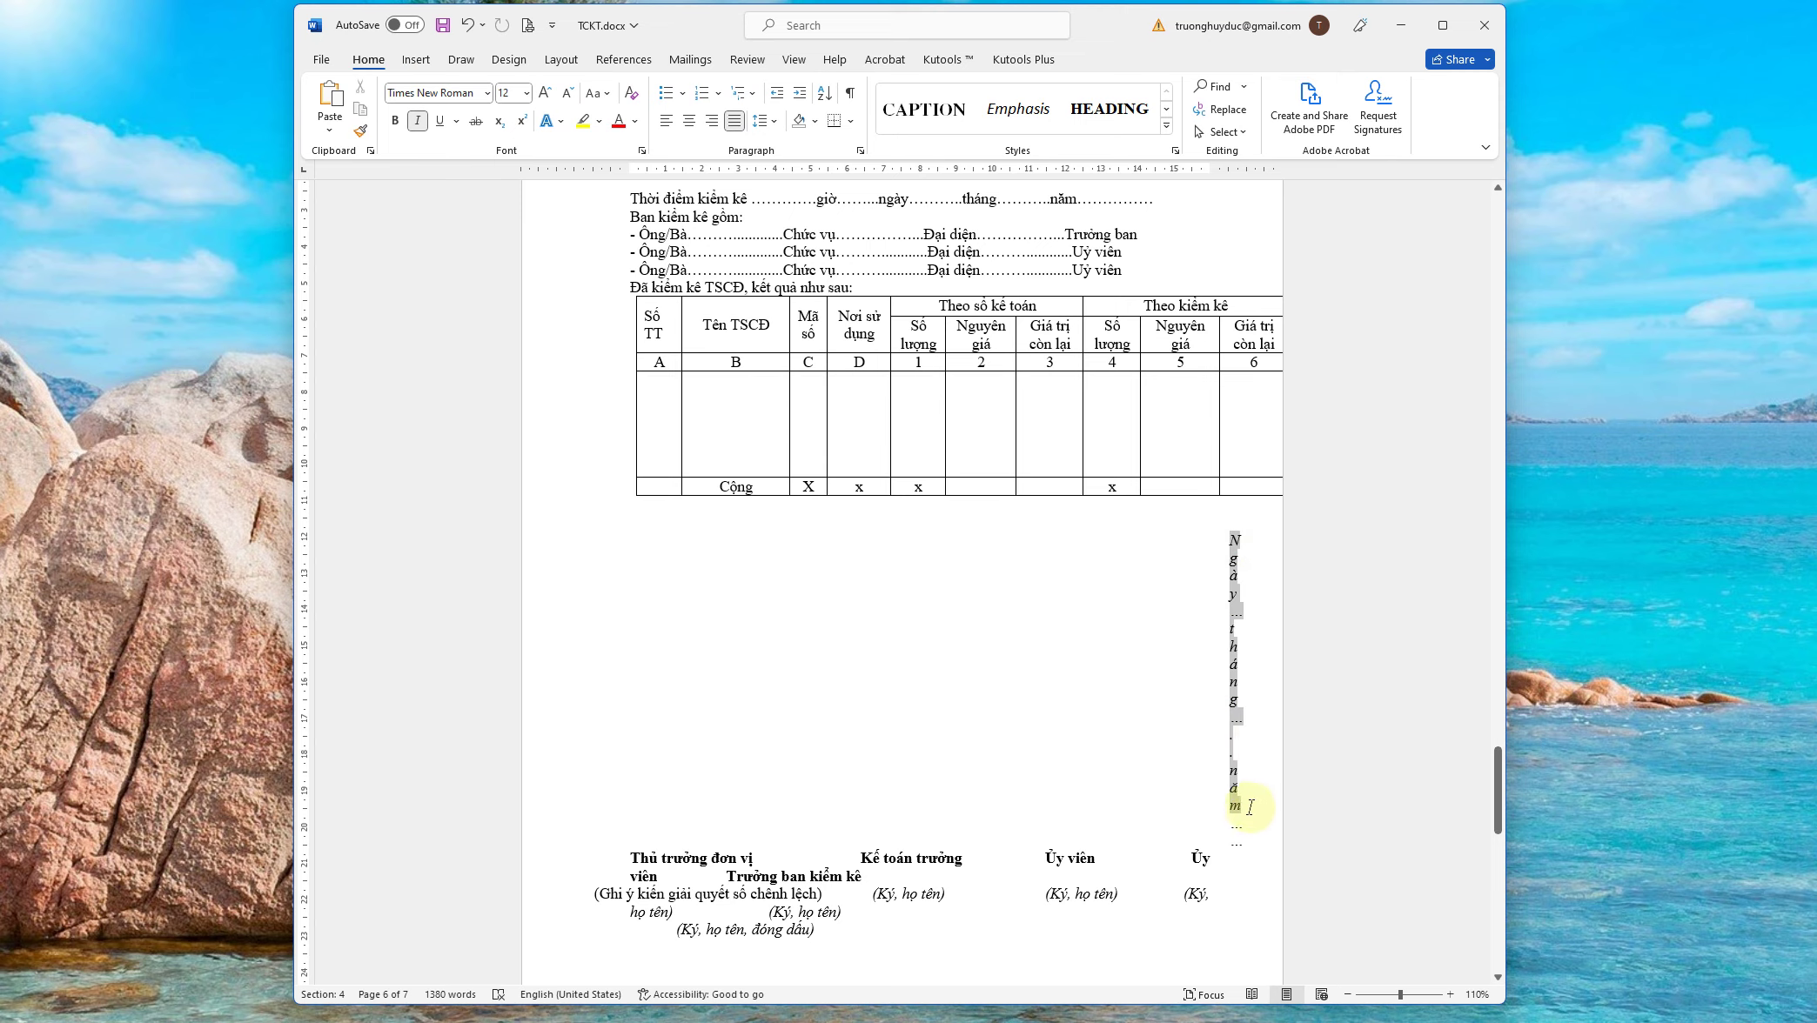
{"action": "left_click", "coordinate": [995, 621]}
{"action": "scroll", "coordinate": [902, 677], "scroll_direction": "down", "scroll_amount": 3}
{"action": "scroll", "coordinate": [901, 677], "scroll_direction": "down", "scroll_amount": 6}
{"action": "scroll", "coordinate": [870, 609], "scroll_direction": "down", "scroll_amount": 2}
{"action": "left_click", "coordinate": [847, 523]}
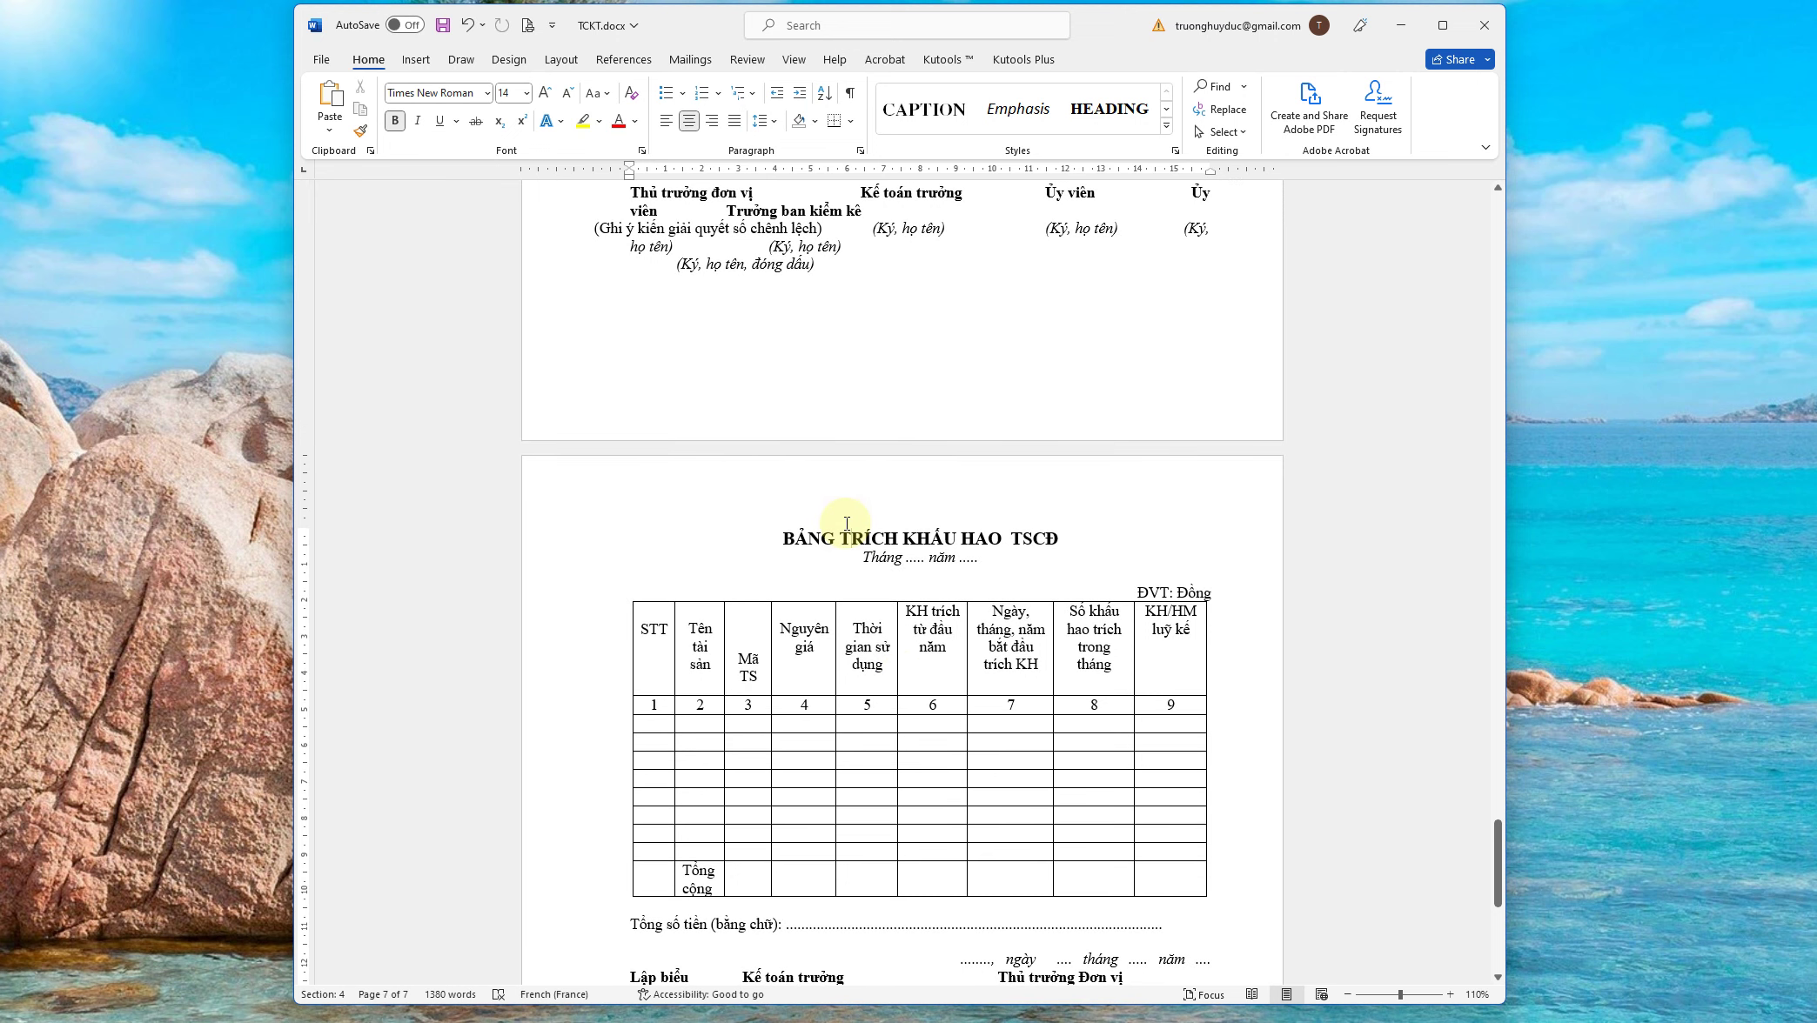
{"action": "left_click", "coordinate": [782, 539]}
Add a continuous section break directly before the BẢNG TRÍCH KHẤU HAO TSCĐ heading
{"action": "scroll", "coordinate": [794, 308], "scroll_direction": "up", "scroll_amount": 5}
{"action": "left_click", "coordinate": [812, 441]}
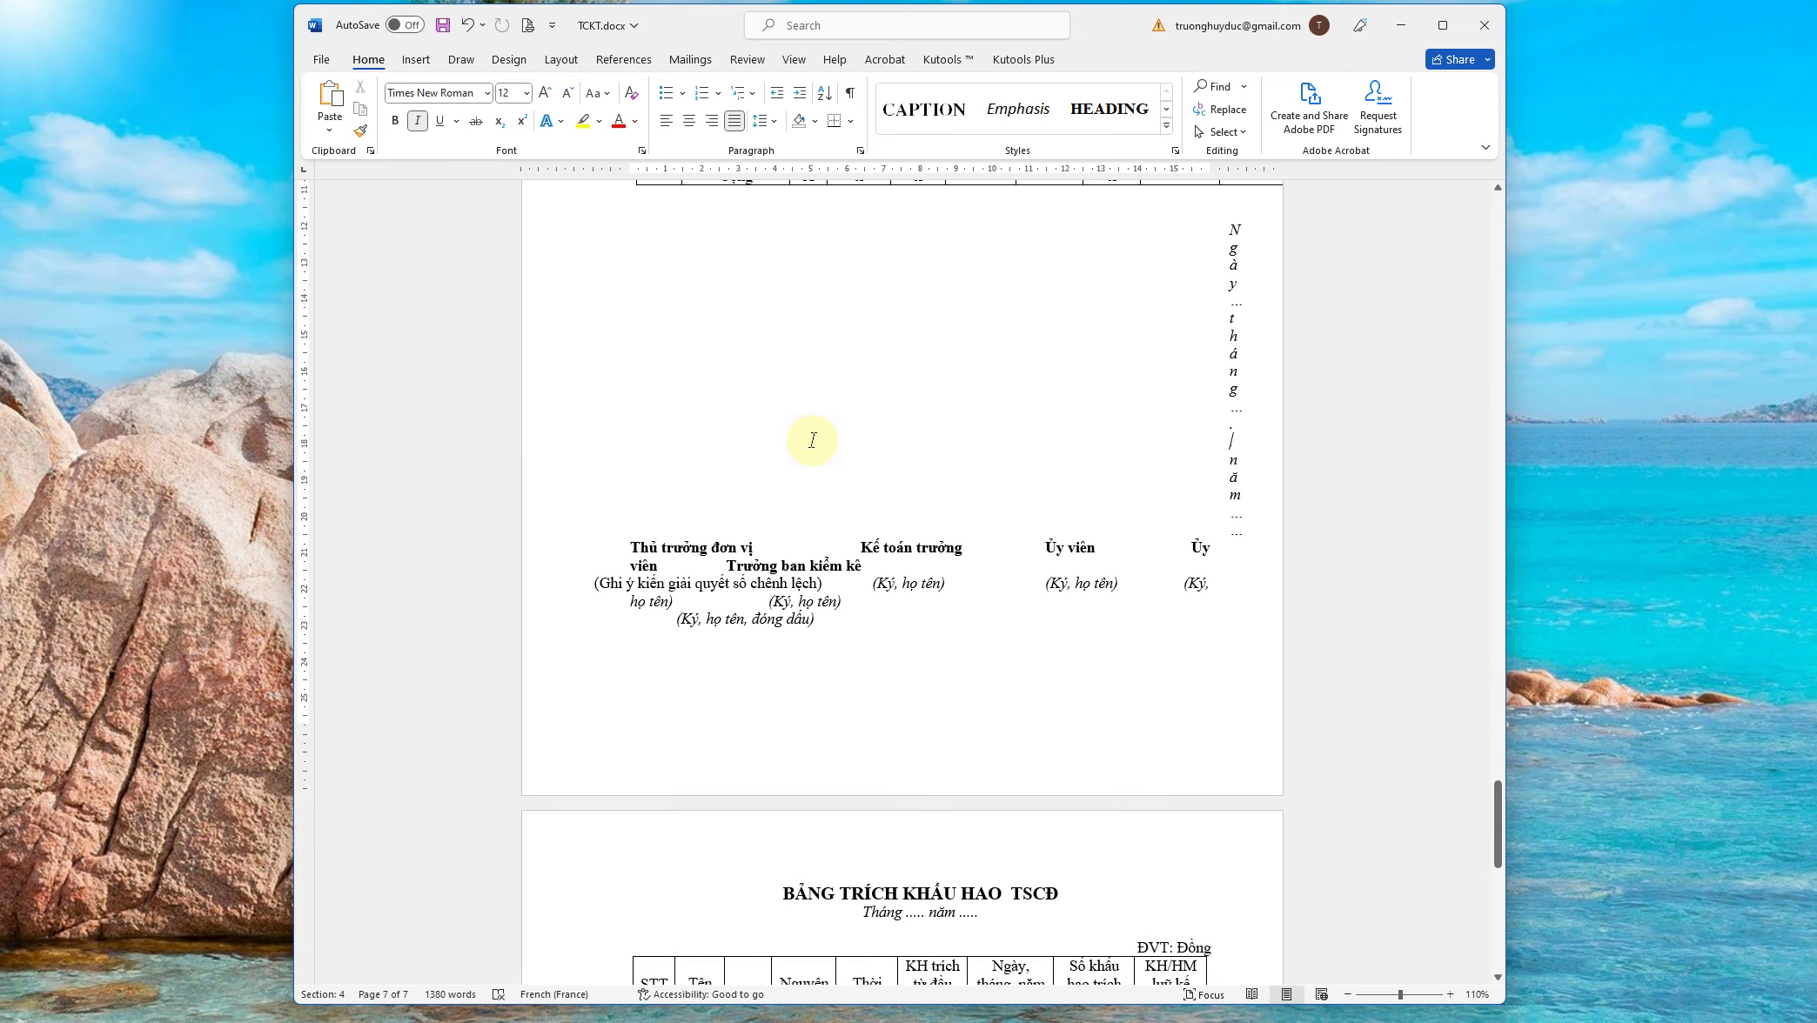
{"action": "scroll", "coordinate": [808, 487], "scroll_direction": "down", "scroll_amount": 4}
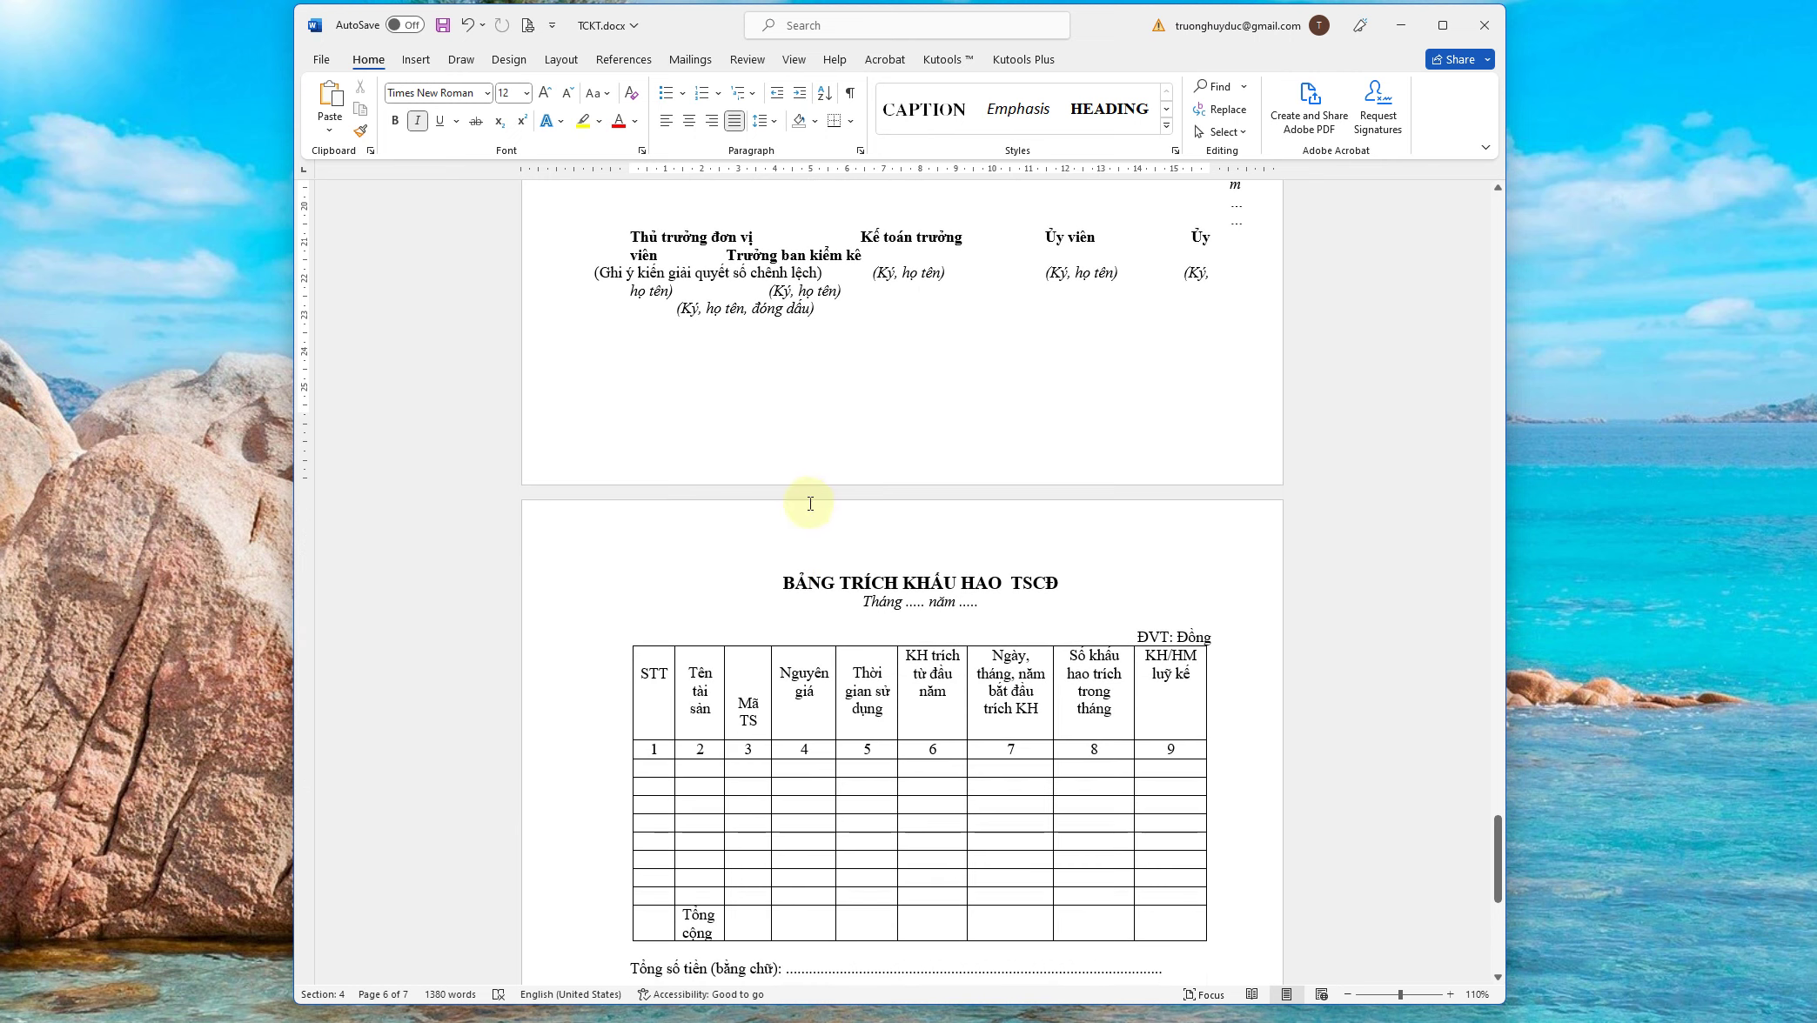
{"action": "left_click", "coordinate": [784, 584]}
{"action": "left_click", "coordinate": [561, 59]}
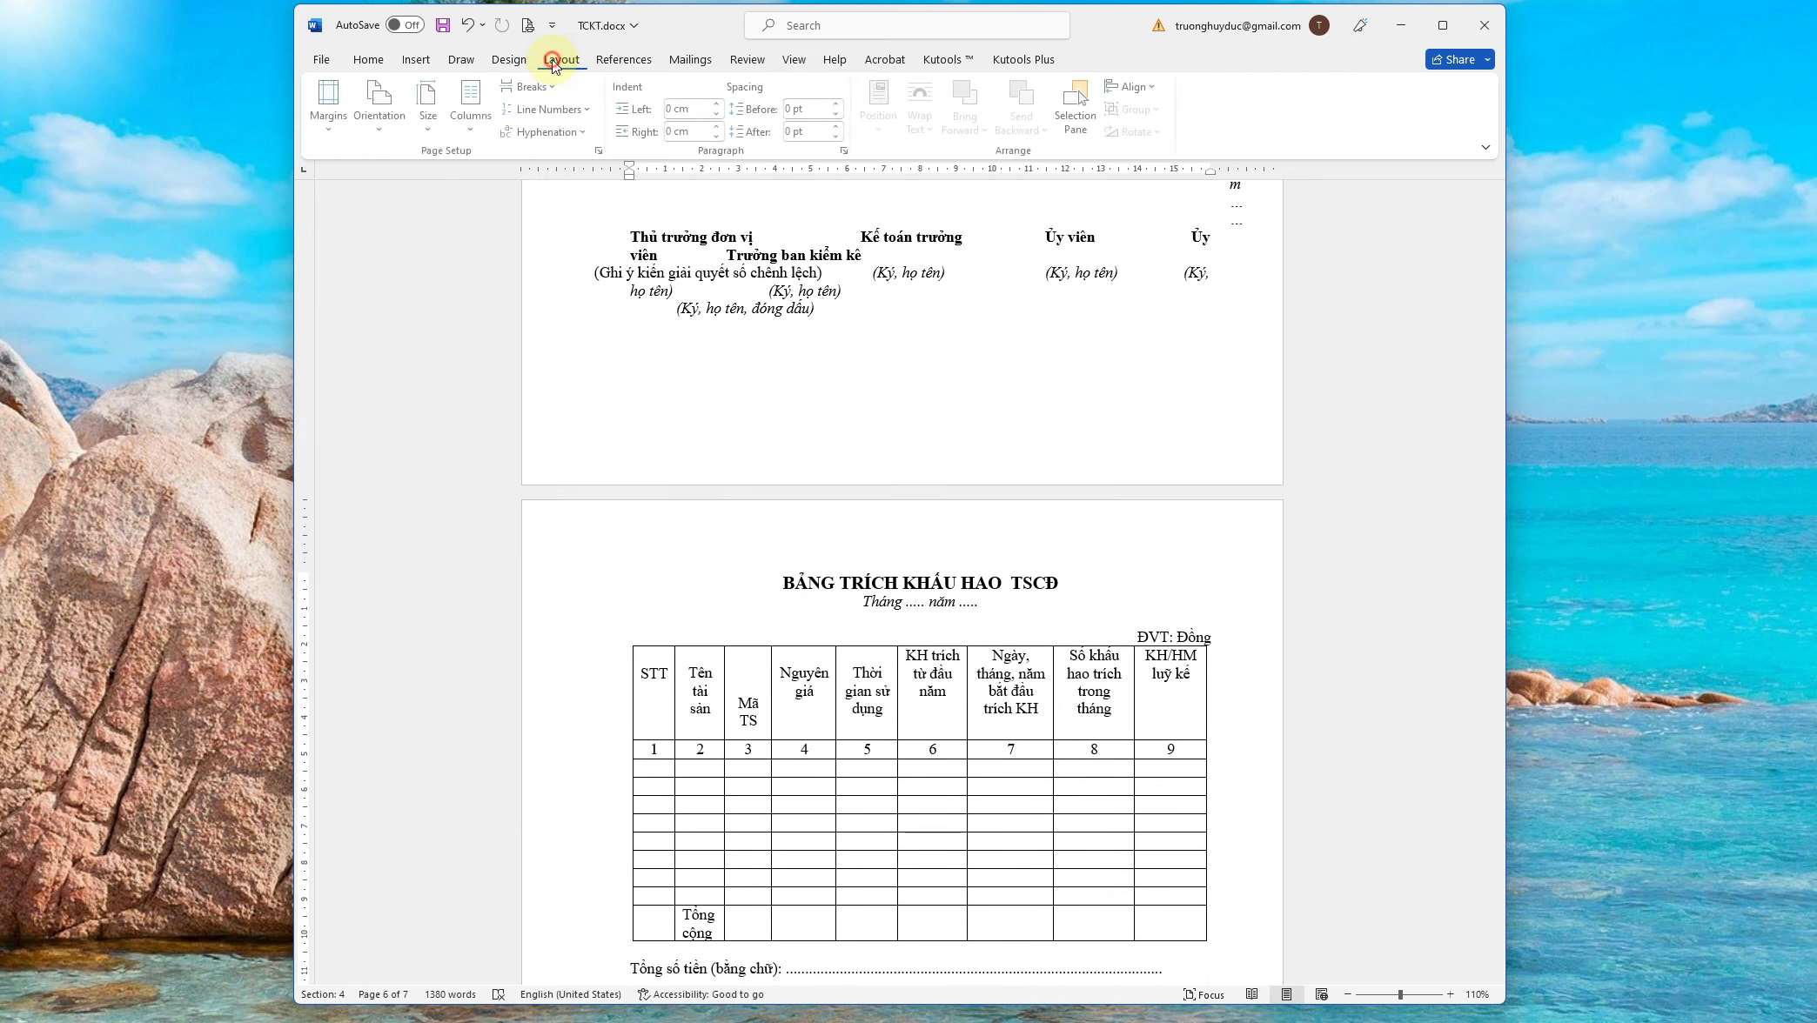
{"action": "left_click", "coordinate": [560, 87]}
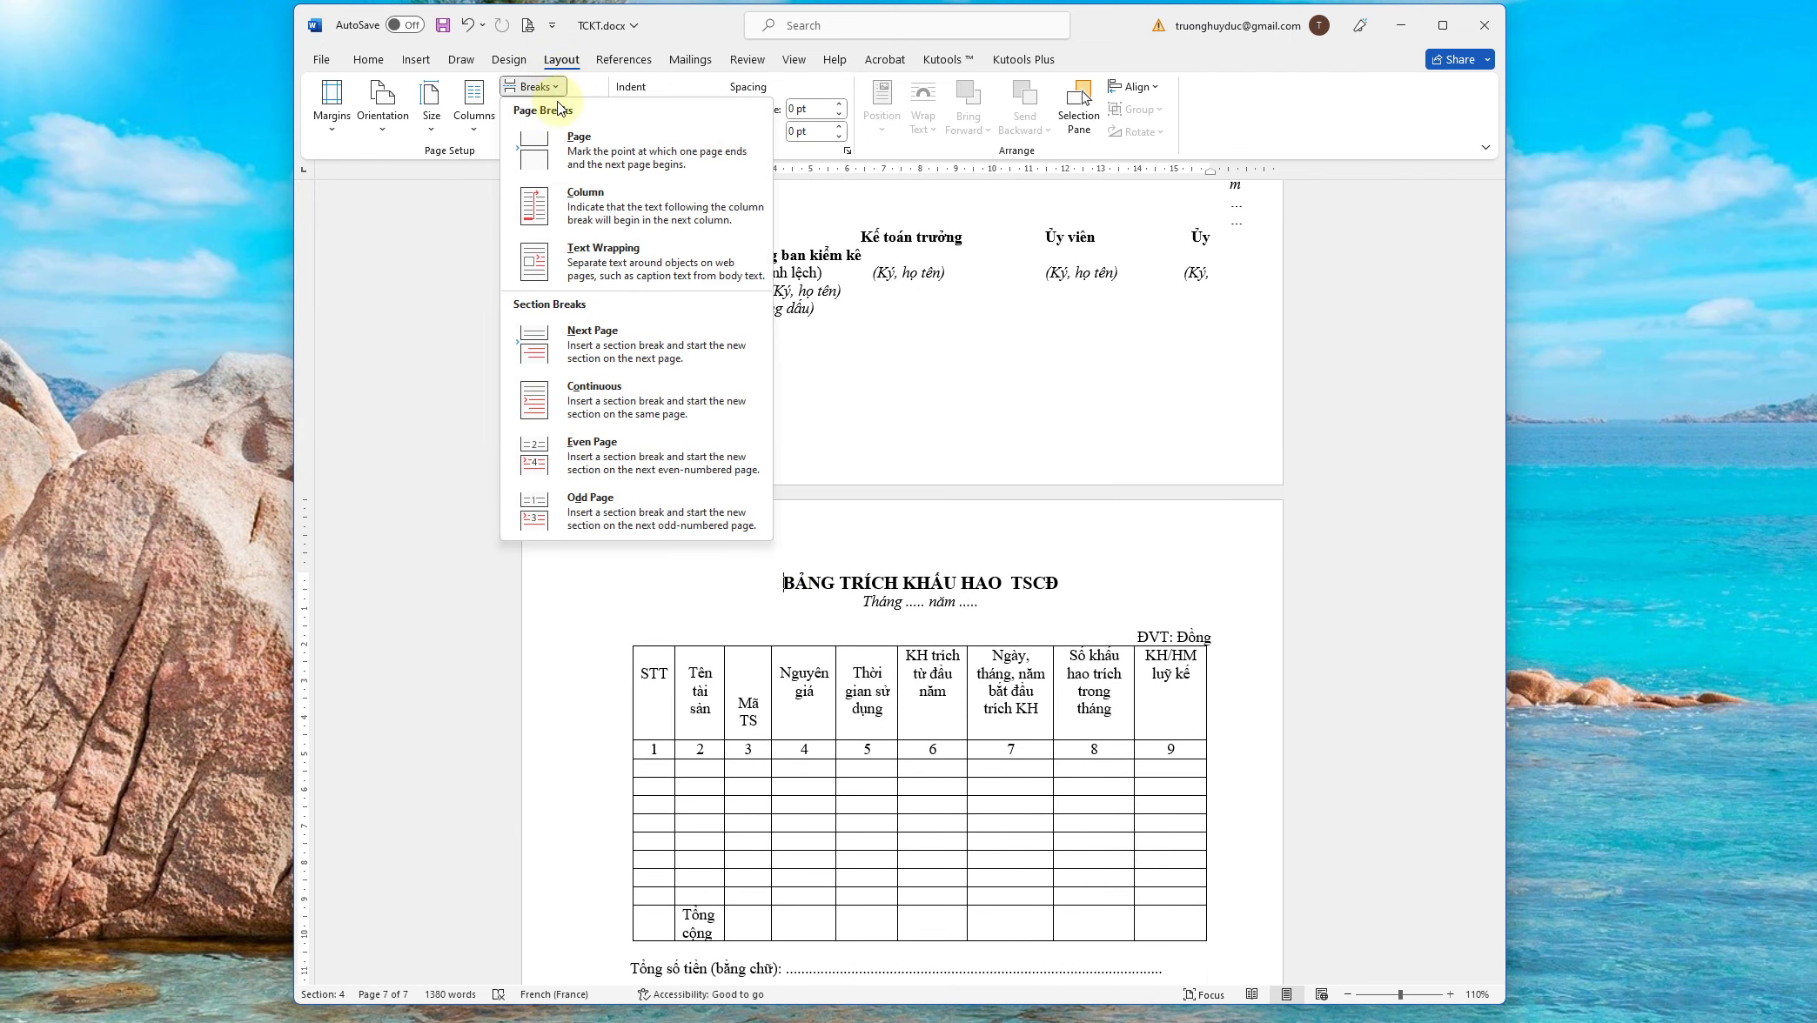
{"action": "left_click", "coordinate": [590, 407]}
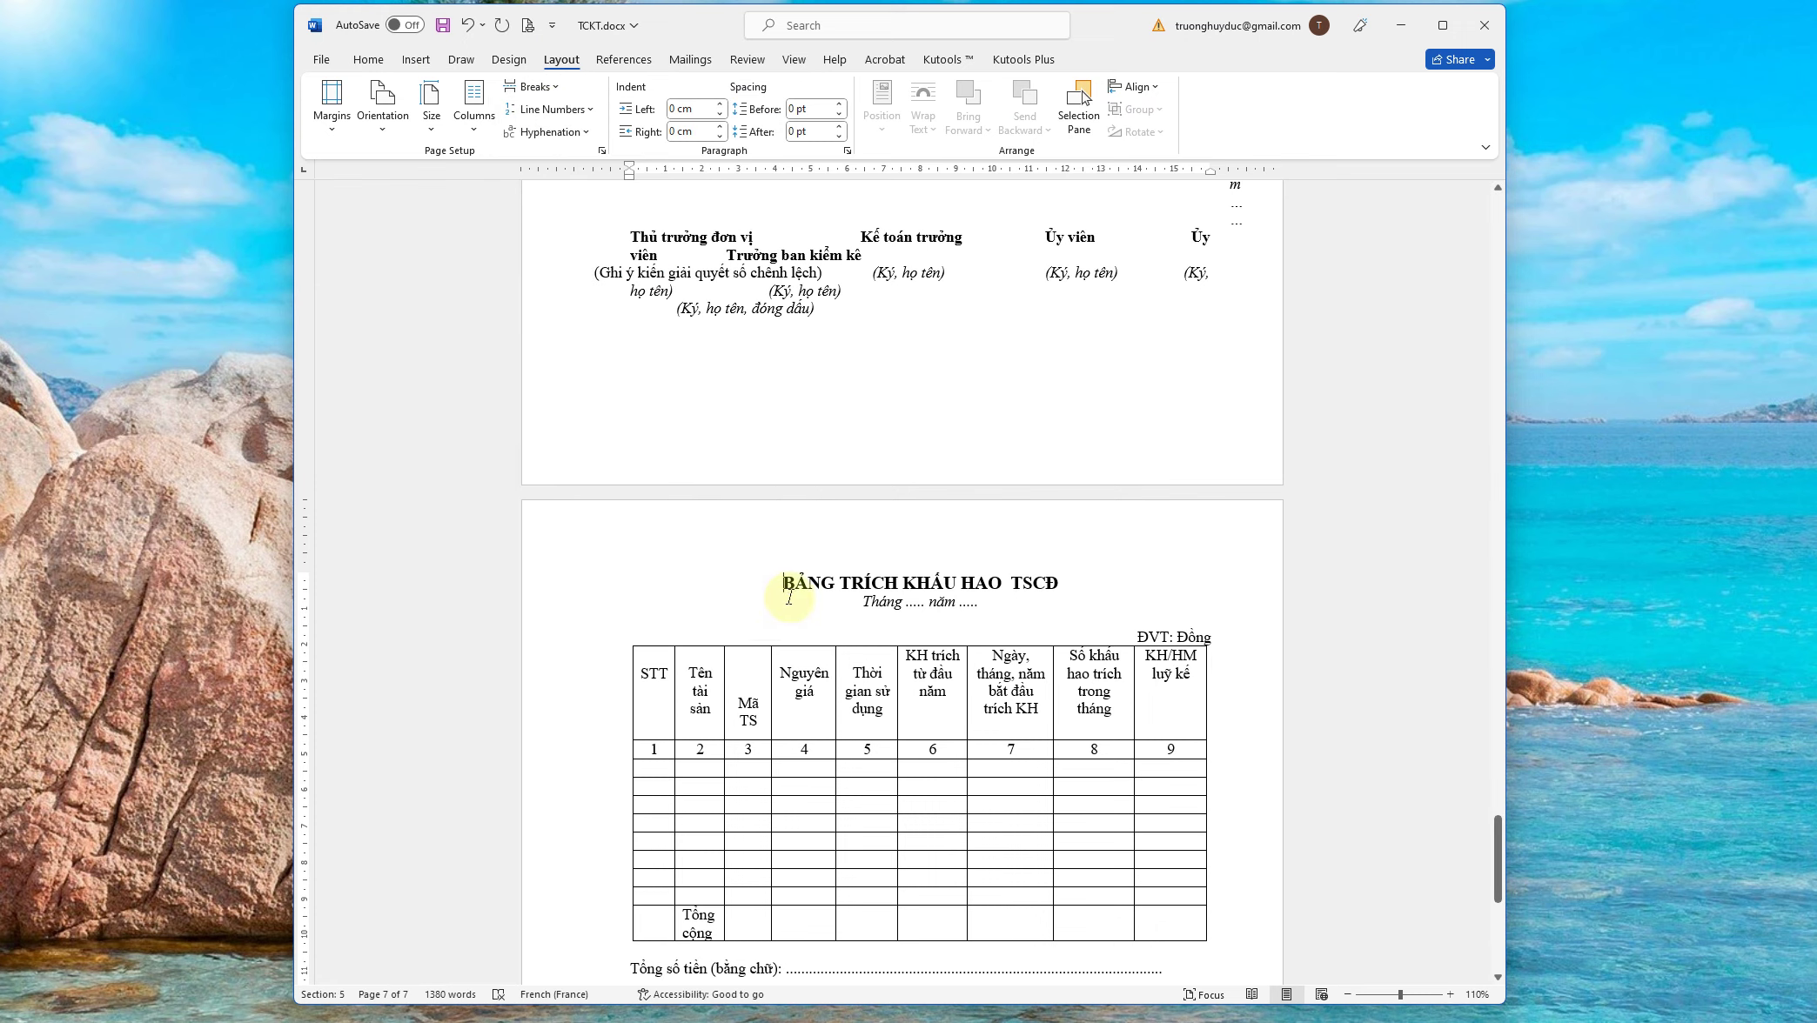
Check the inventory section's header numbering, then close the header and return to the inventory page text
{"action": "double_click", "coordinate": [831, 528]}
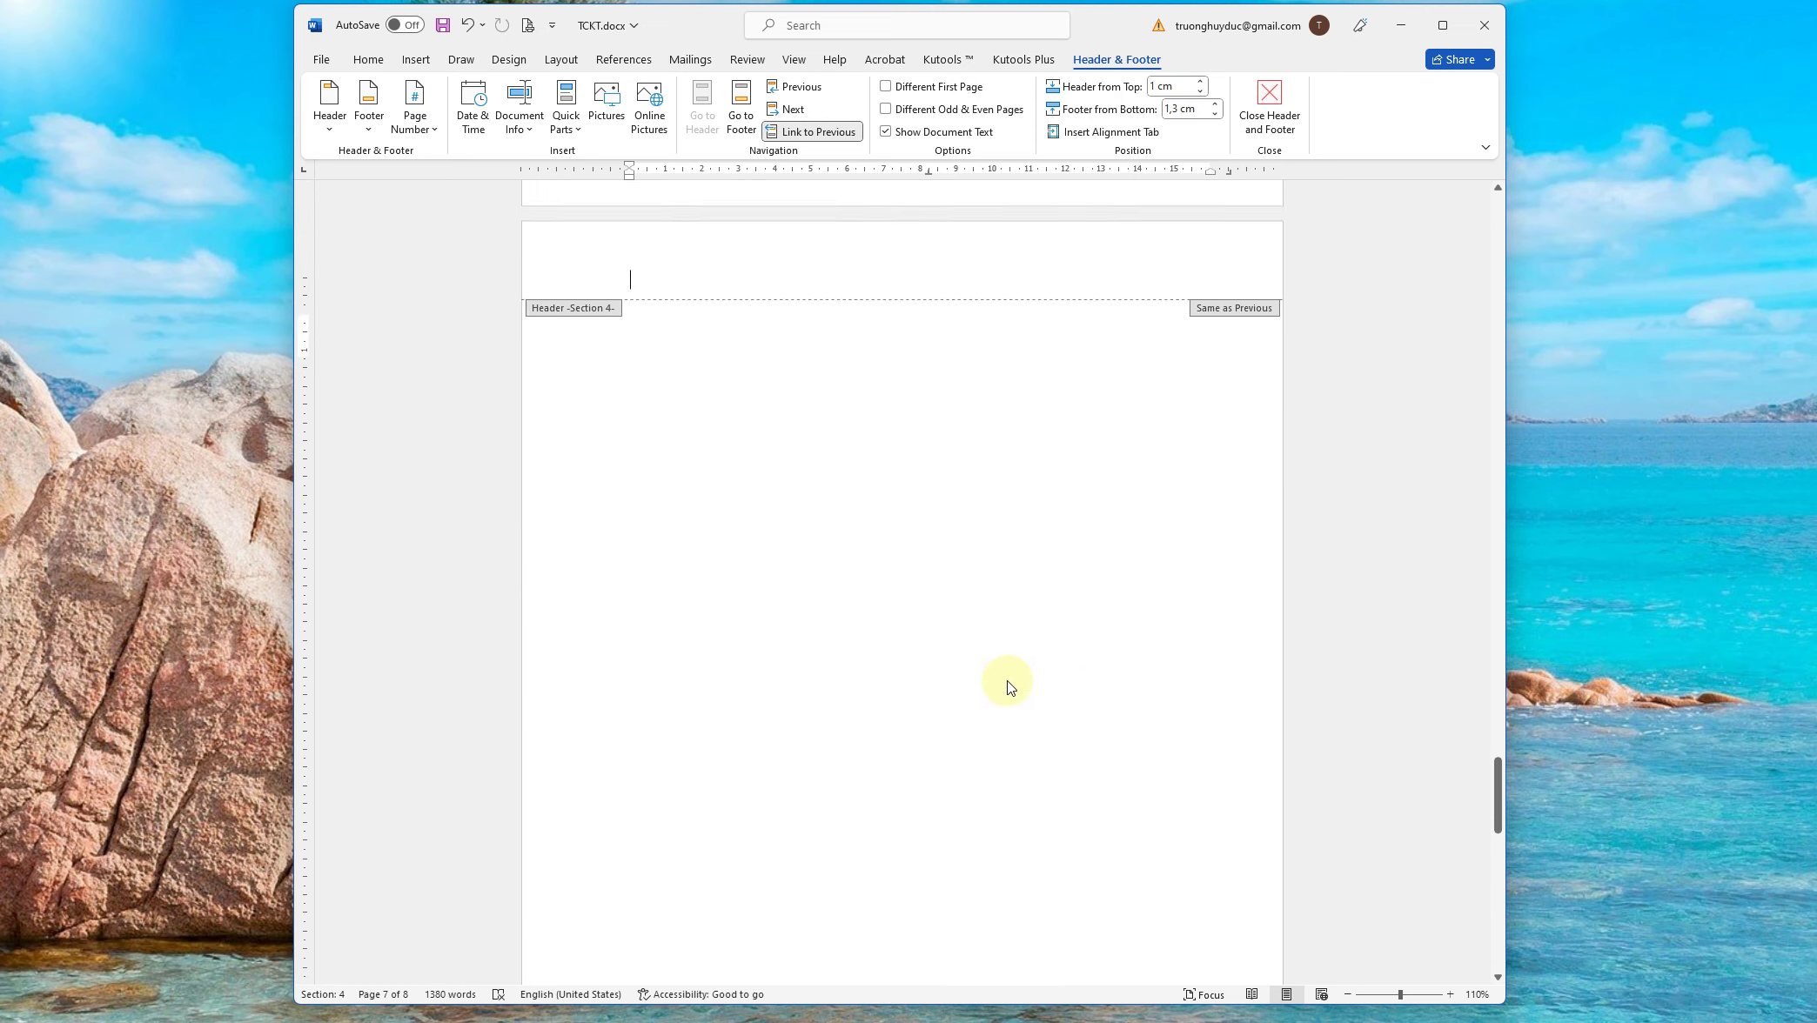
{"action": "scroll", "coordinate": [1007, 680], "scroll_direction": "up", "scroll_amount": 3}
{"action": "left_click", "coordinate": [833, 434]}
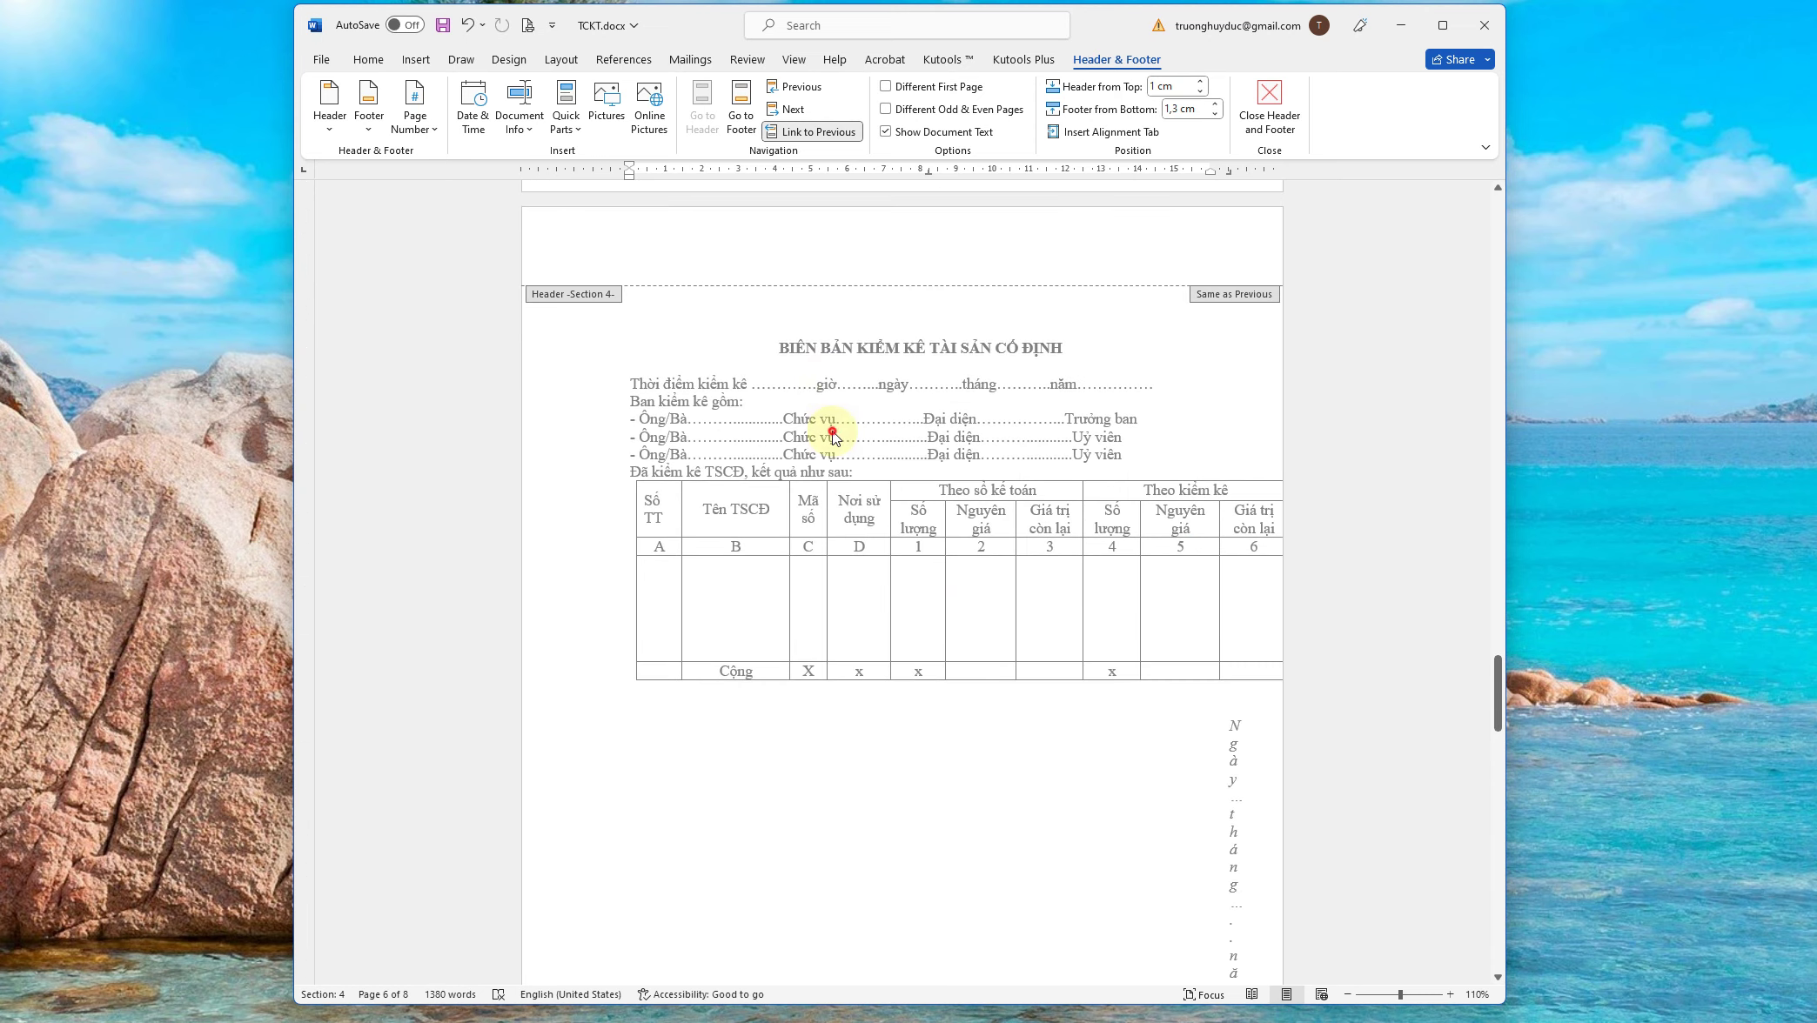
{"action": "double_click", "coordinate": [827, 450]}
{"action": "left_click", "coordinate": [770, 396]}
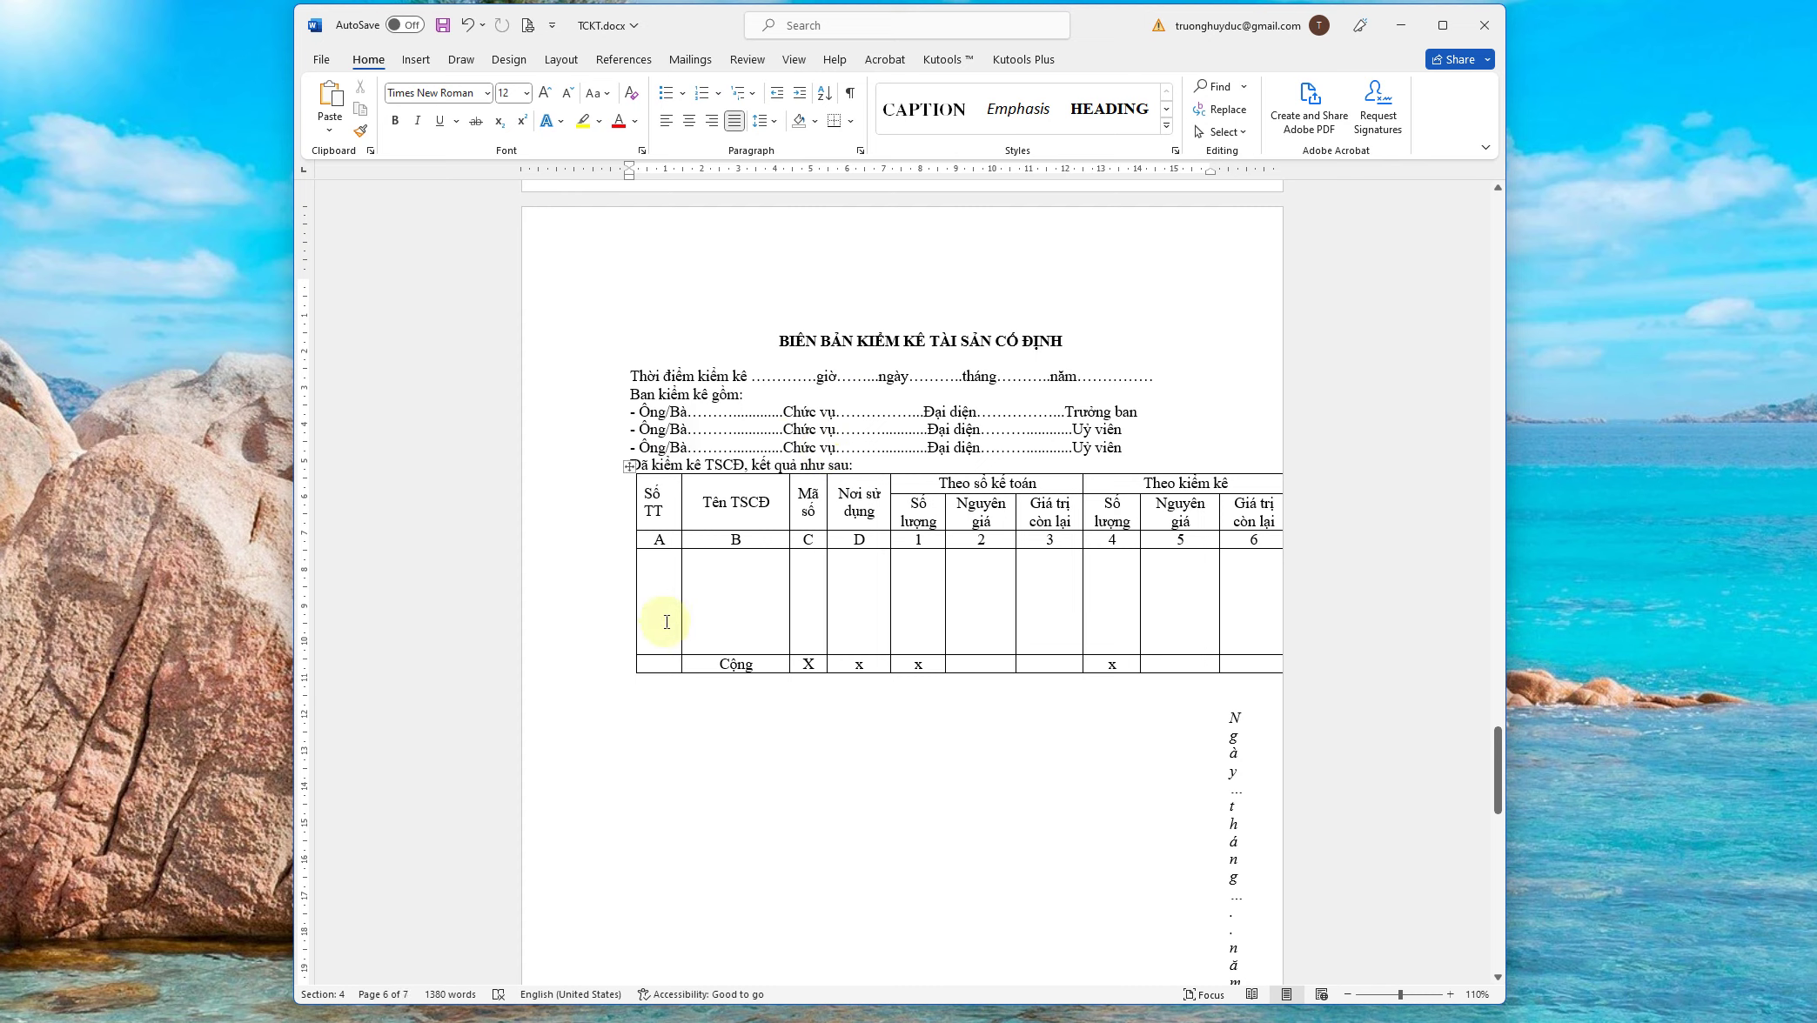
{"action": "left_click", "coordinate": [561, 60]}
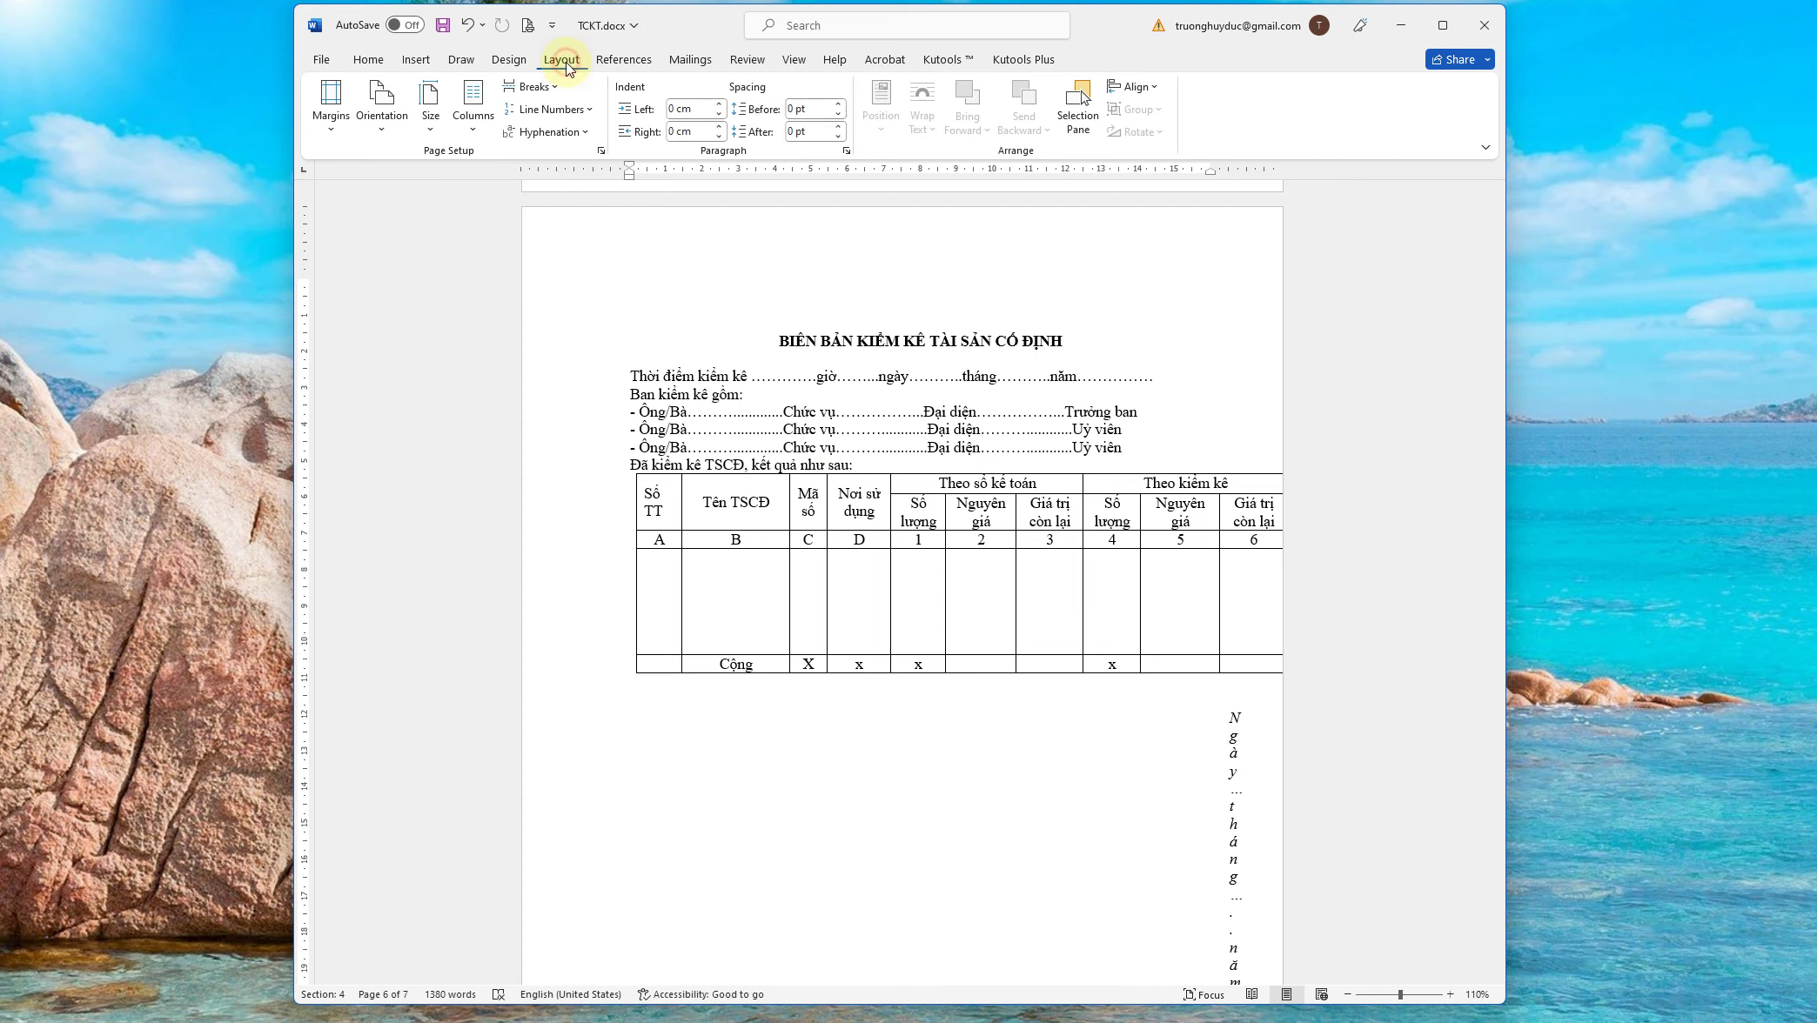
In Page Setup, make the fixed-asset inventory page landscape, applied to This section only
{"action": "left_click", "coordinate": [602, 152]}
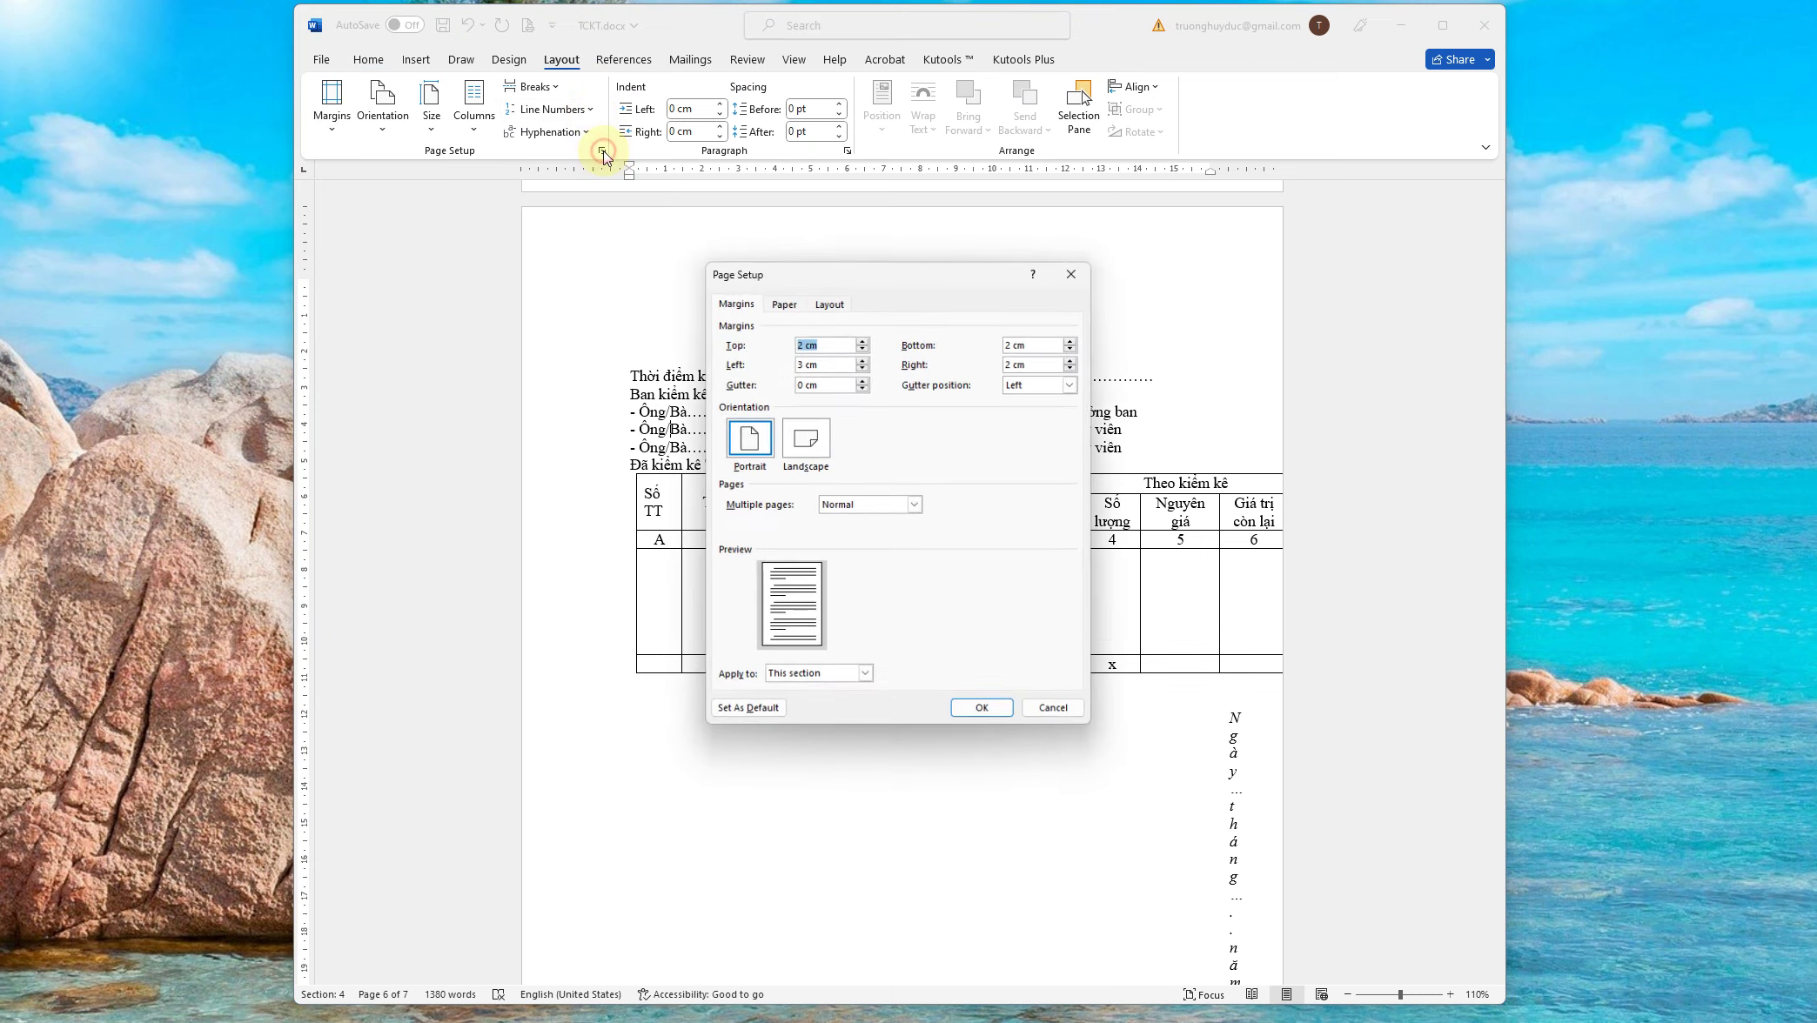
{"action": "left_click", "coordinate": [806, 439]}
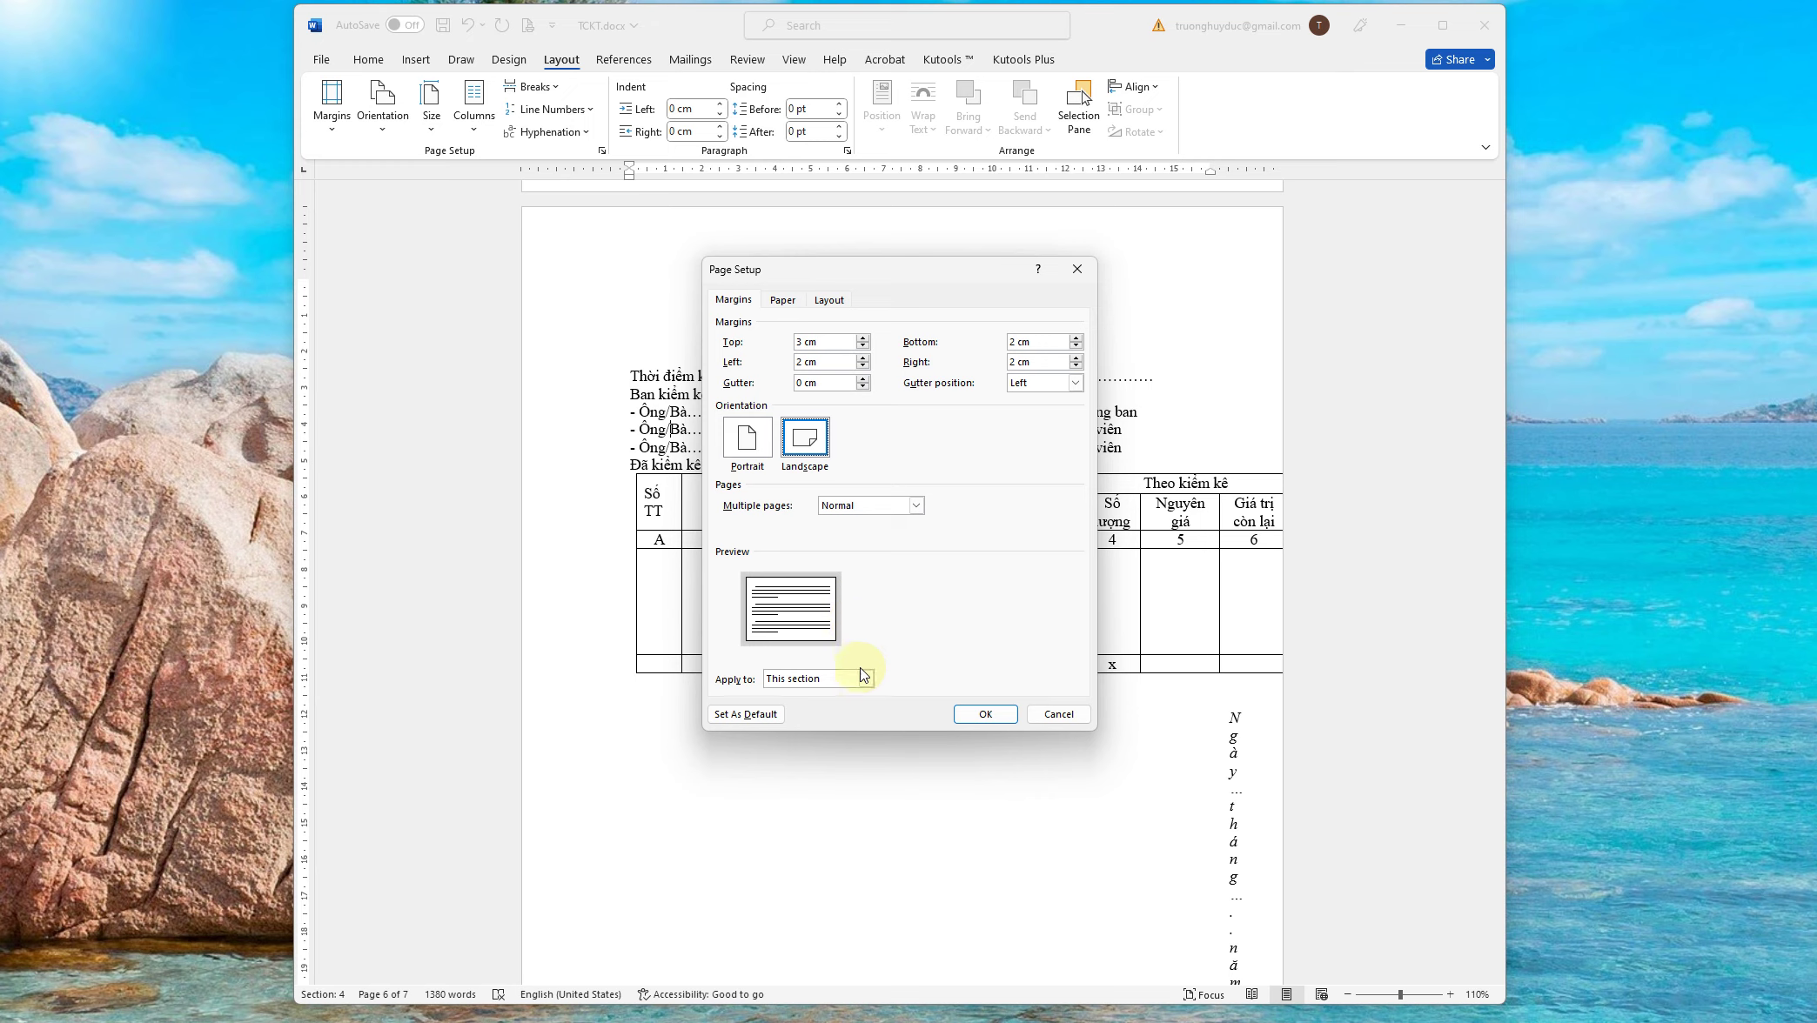
{"action": "left_click", "coordinate": [839, 679]}
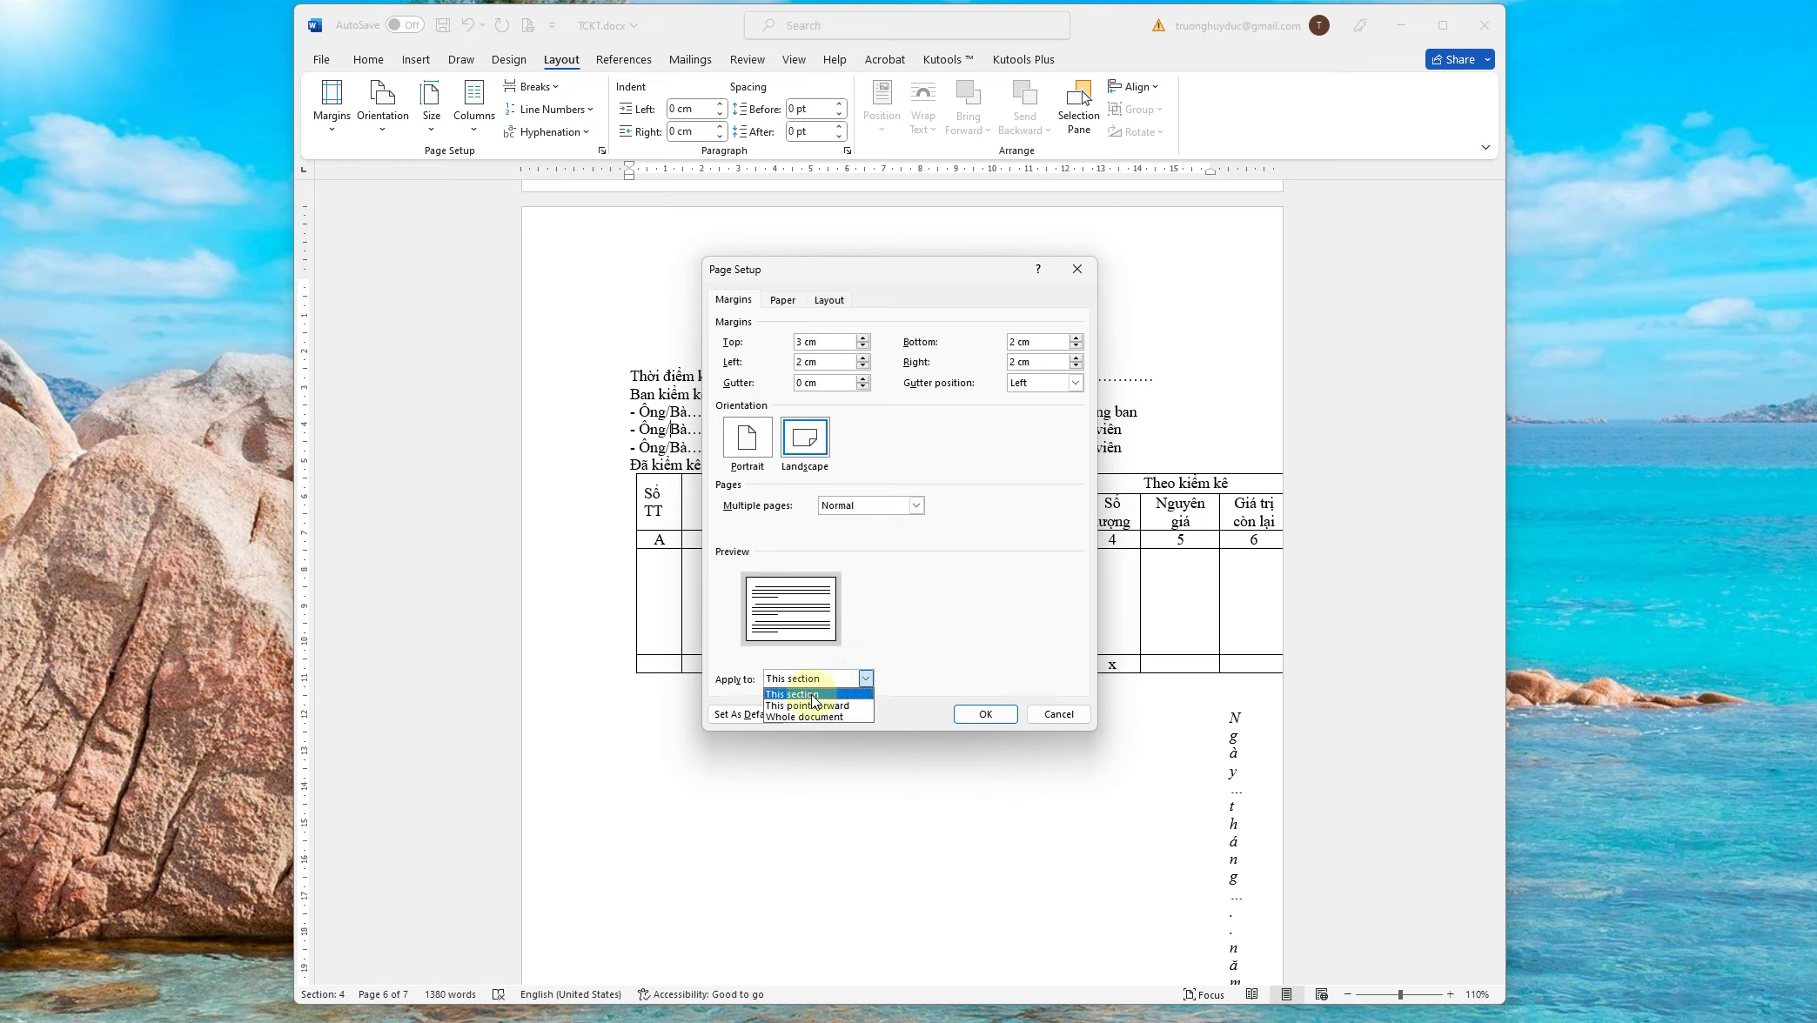
{"action": "left_click", "coordinate": [812, 695]}
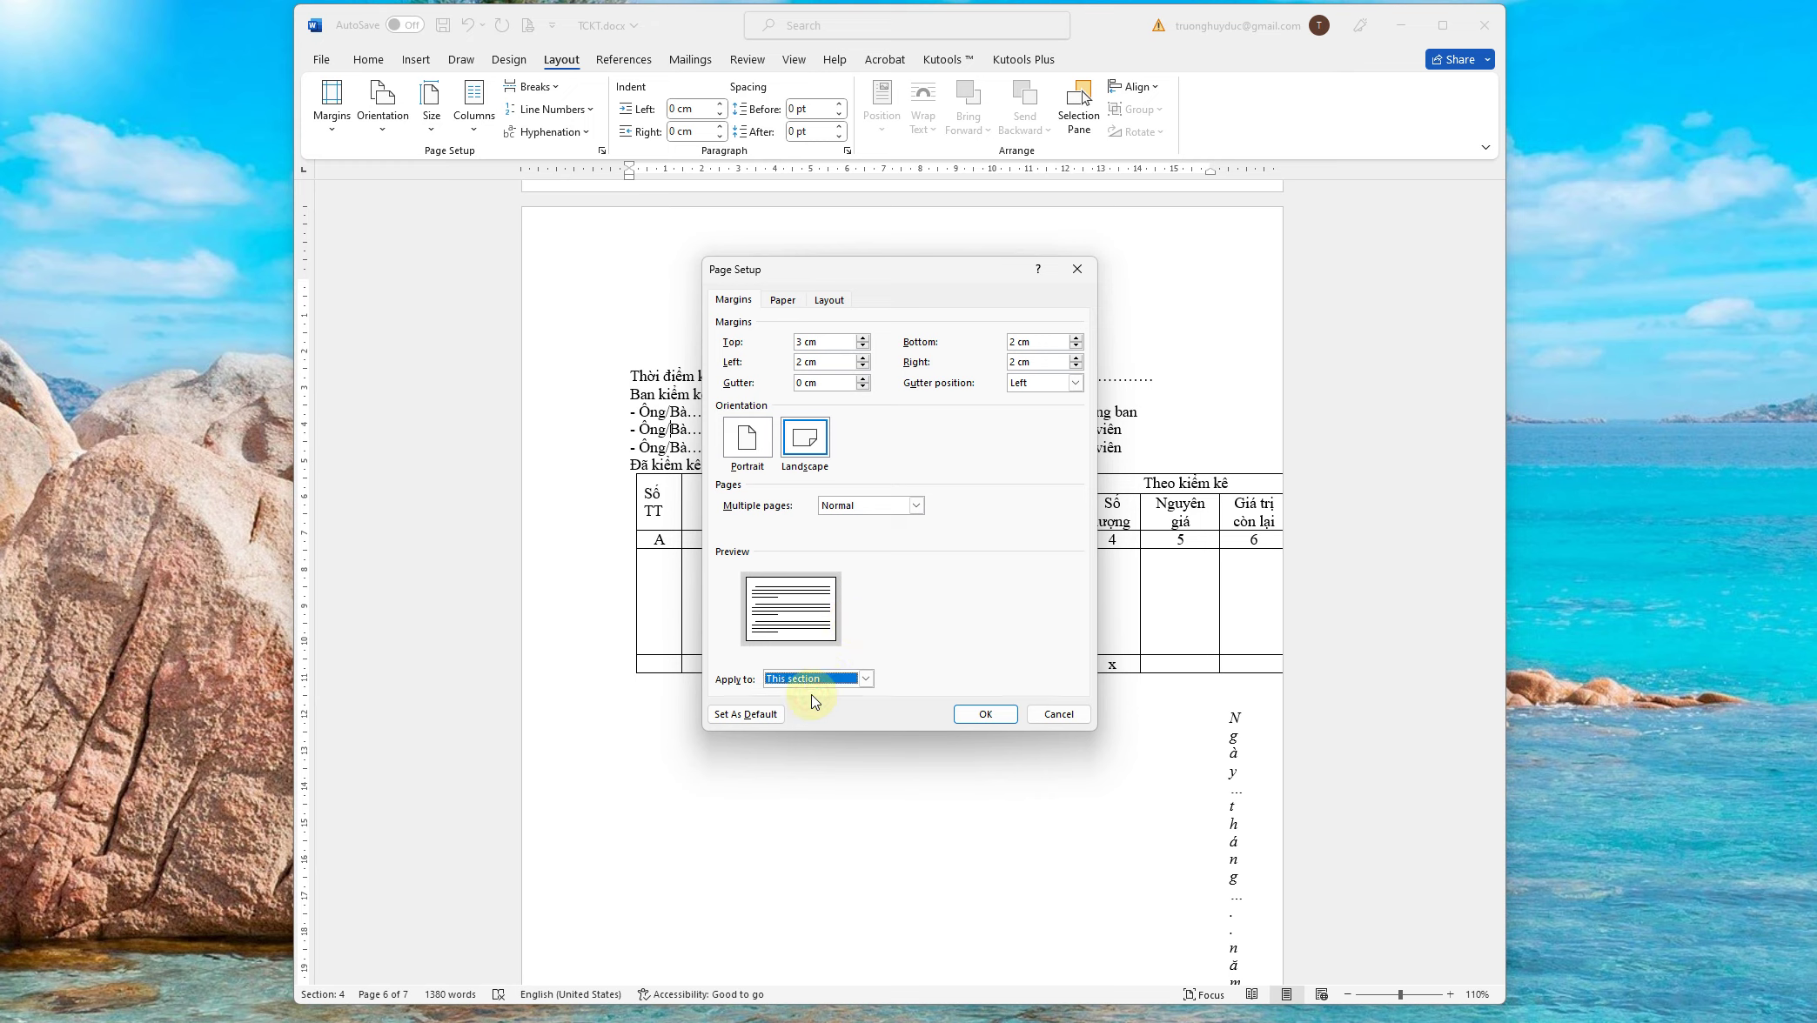
{"action": "left_click", "coordinate": [986, 715]}
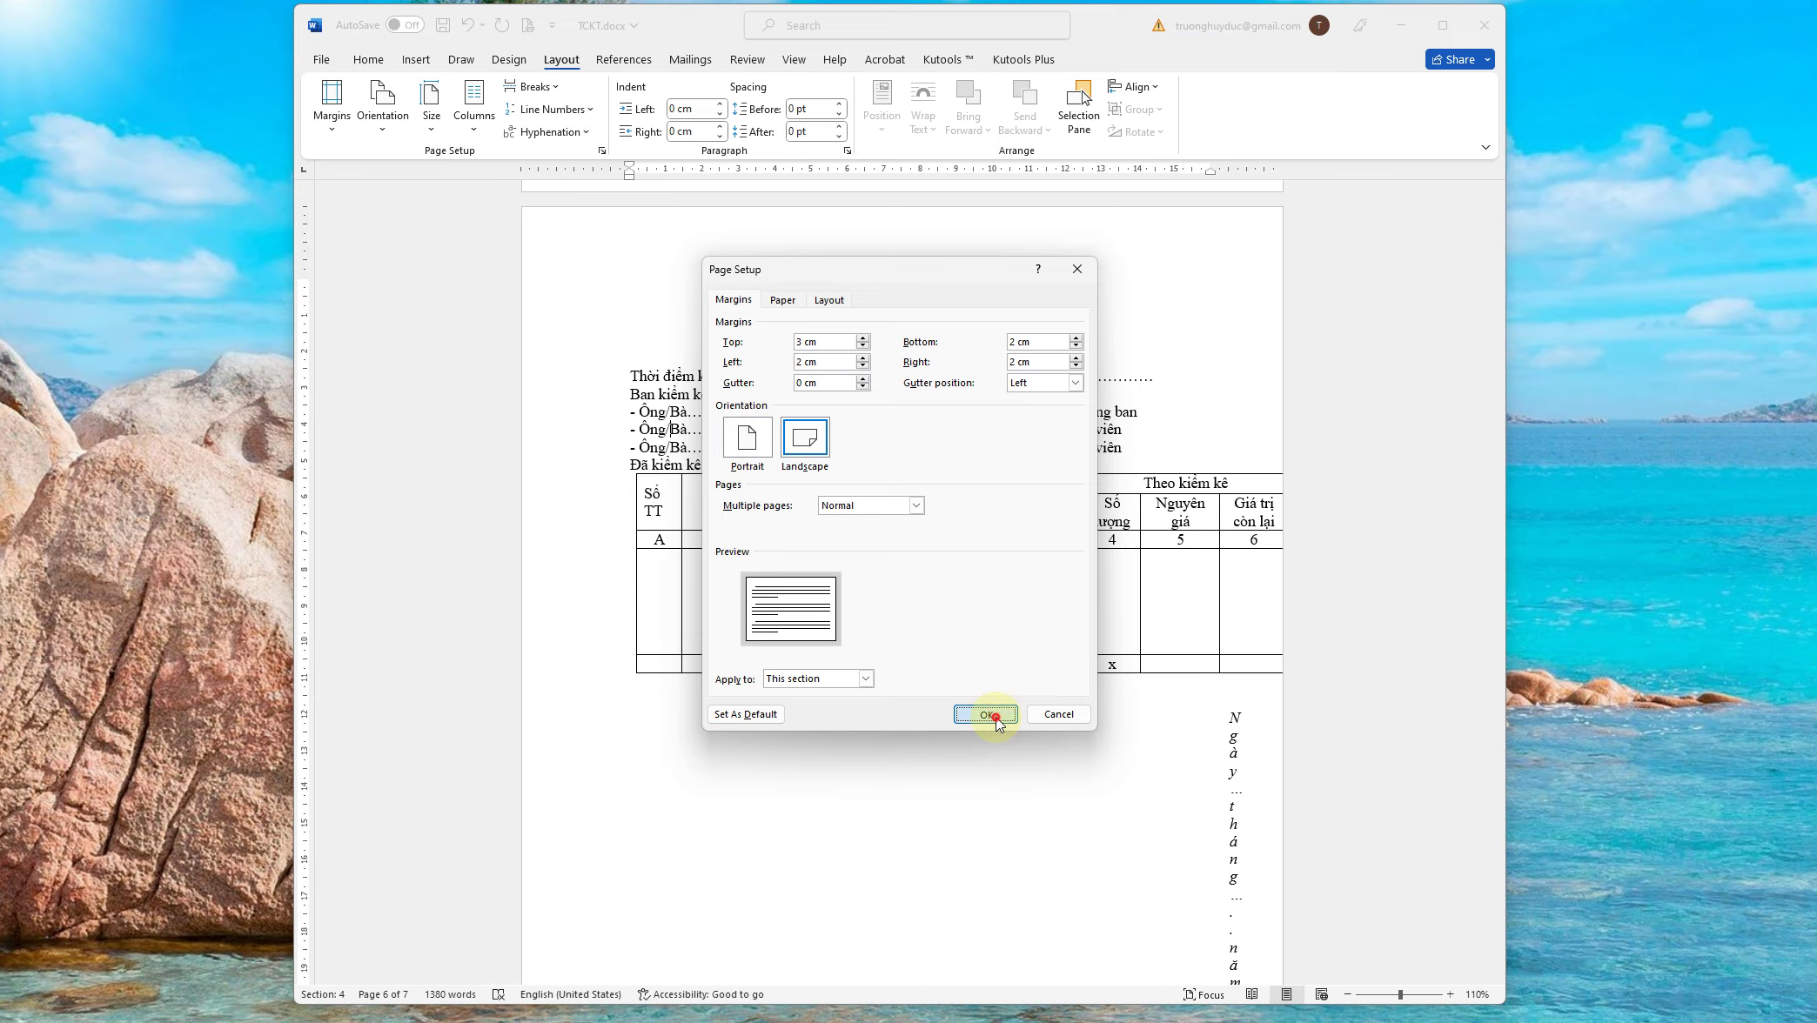
{"action": "scroll", "coordinate": [966, 703], "scroll_direction": "up", "scroll_amount": 5}
{"action": "scroll", "coordinate": [966, 703], "scroll_direction": "up", "scroll_amount": 5}
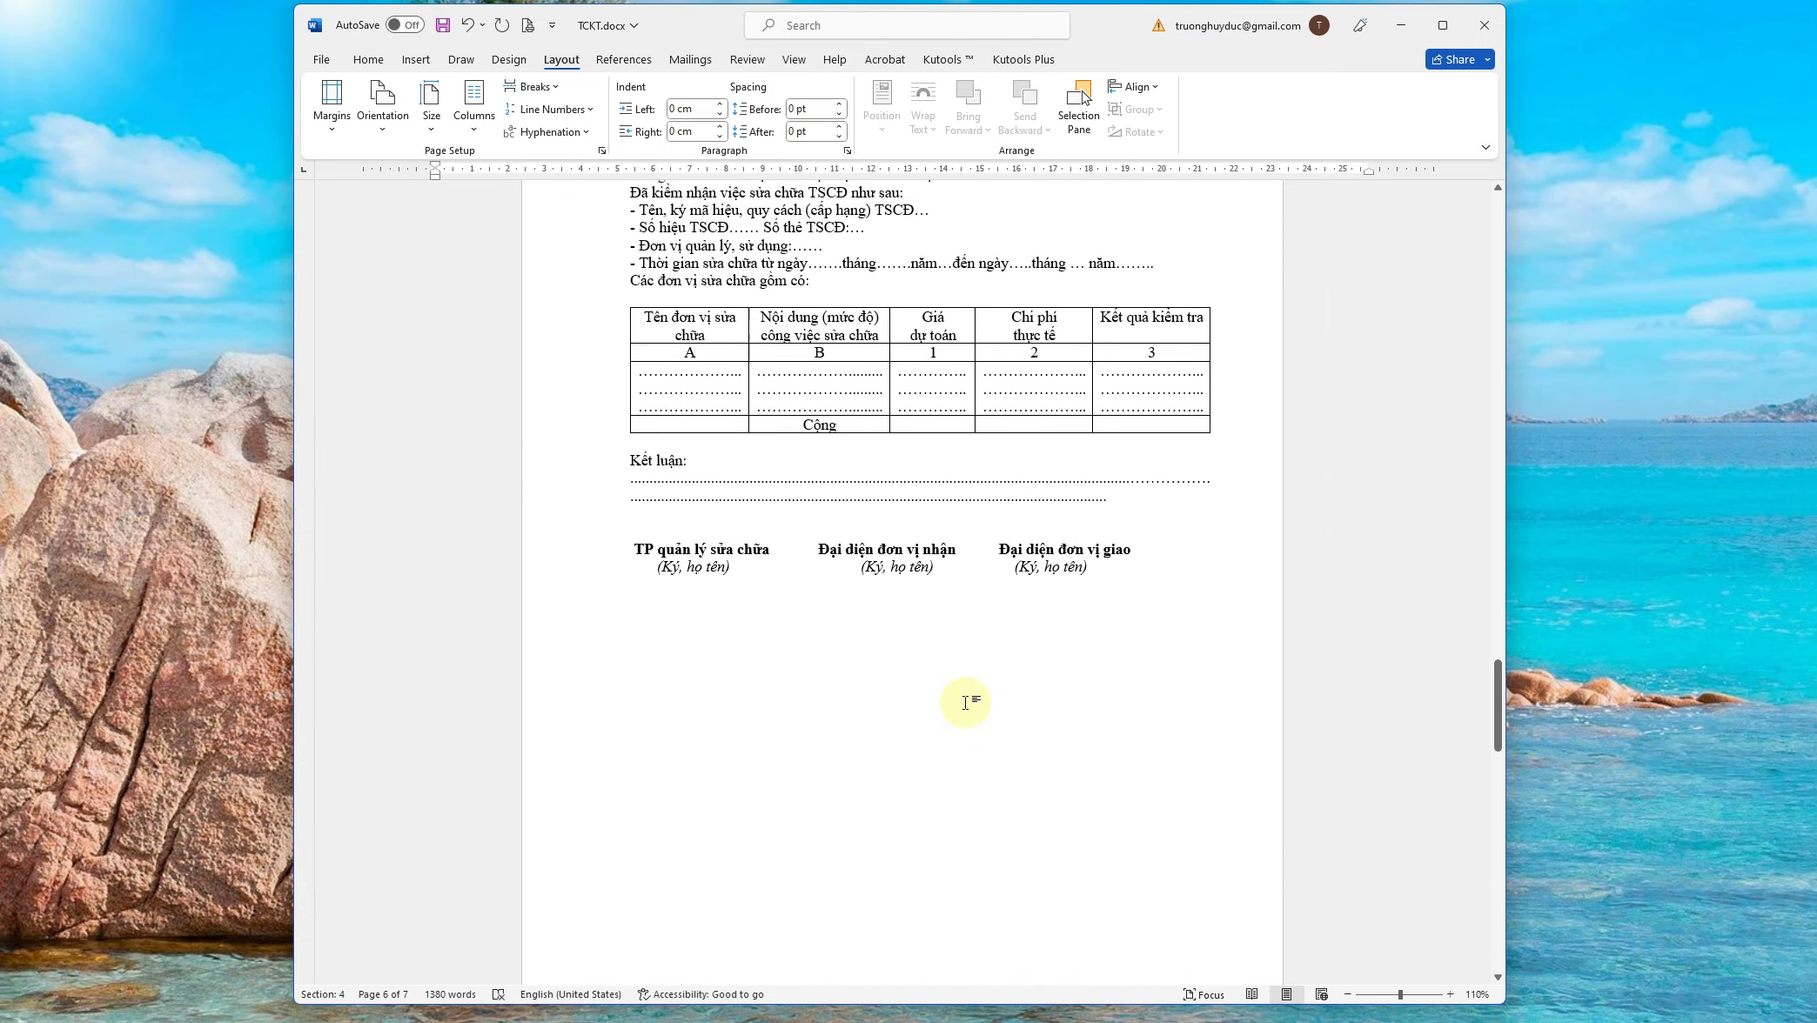
{"action": "scroll", "coordinate": [968, 707], "scroll_direction": "down", "scroll_amount": 5}
{"action": "scroll", "coordinate": [972, 710], "scroll_direction": "down", "scroll_amount": 7}
{"action": "scroll", "coordinate": [979, 714], "scroll_direction": "down", "scroll_amount": 3}
{"action": "scroll", "coordinate": [981, 719], "scroll_direction": "down", "scroll_amount": 5}
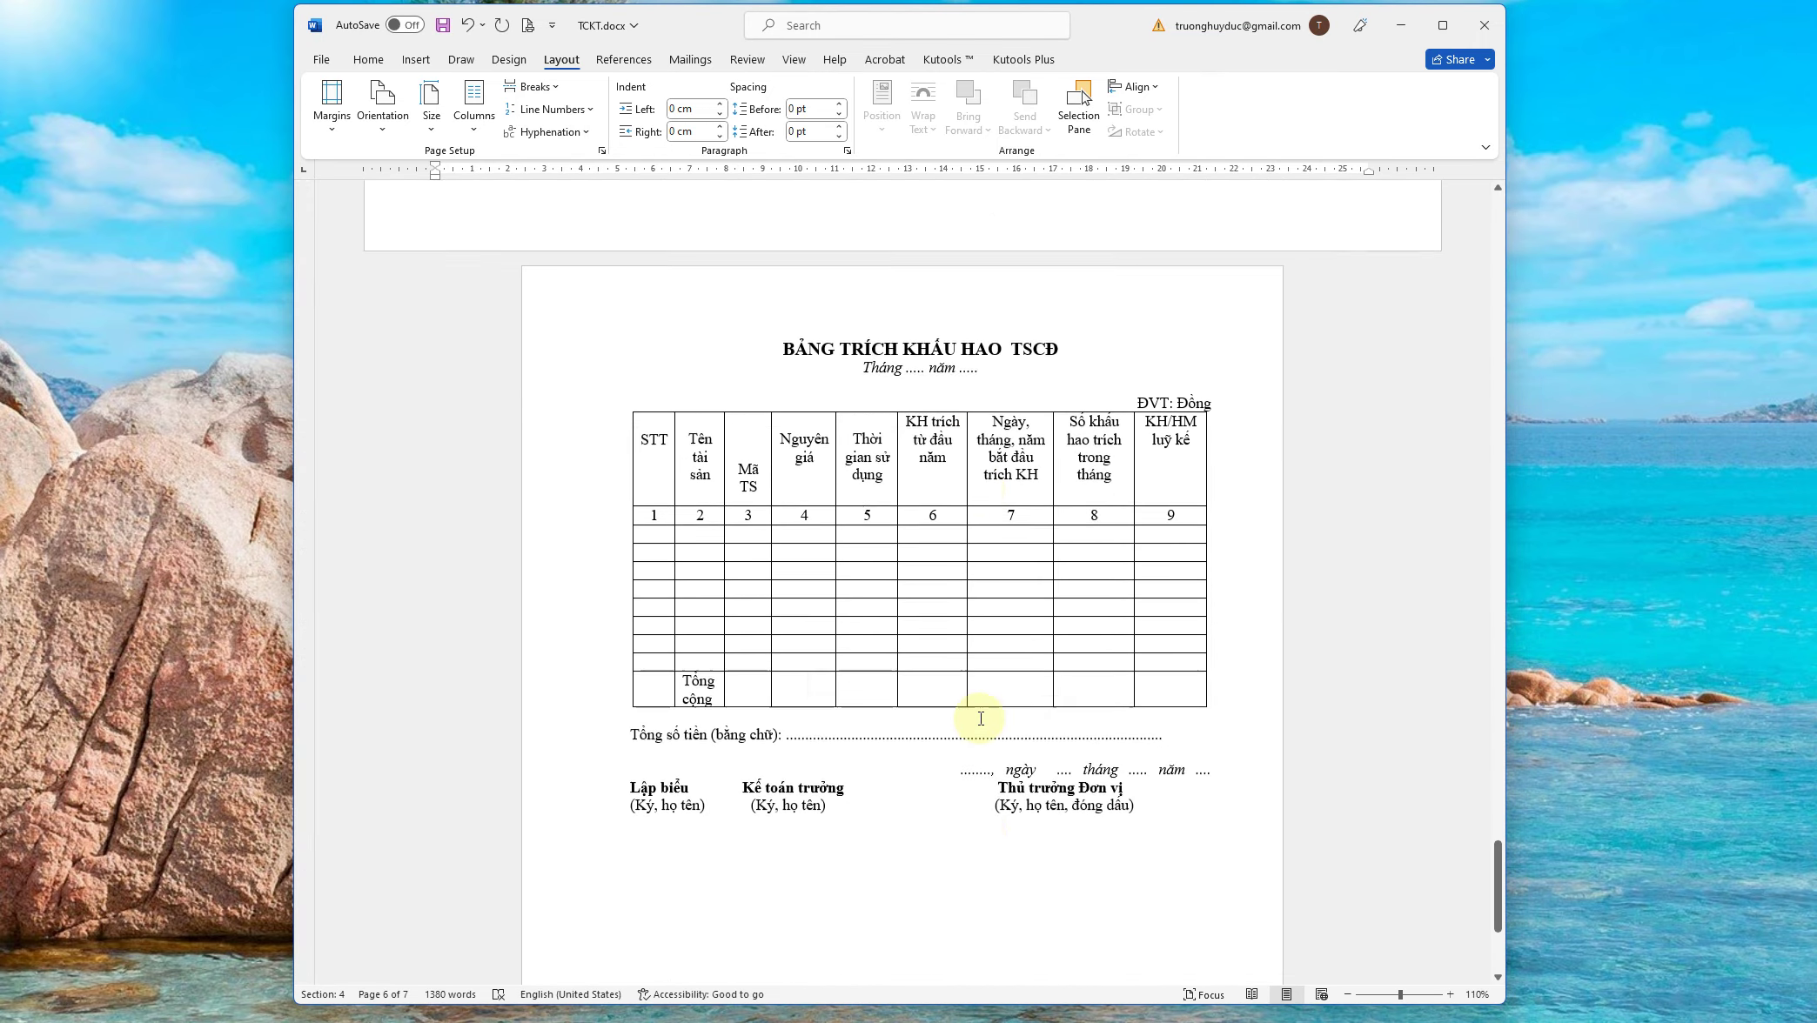
{"action": "scroll", "coordinate": [970, 729], "scroll_direction": "up", "scroll_amount": 4}
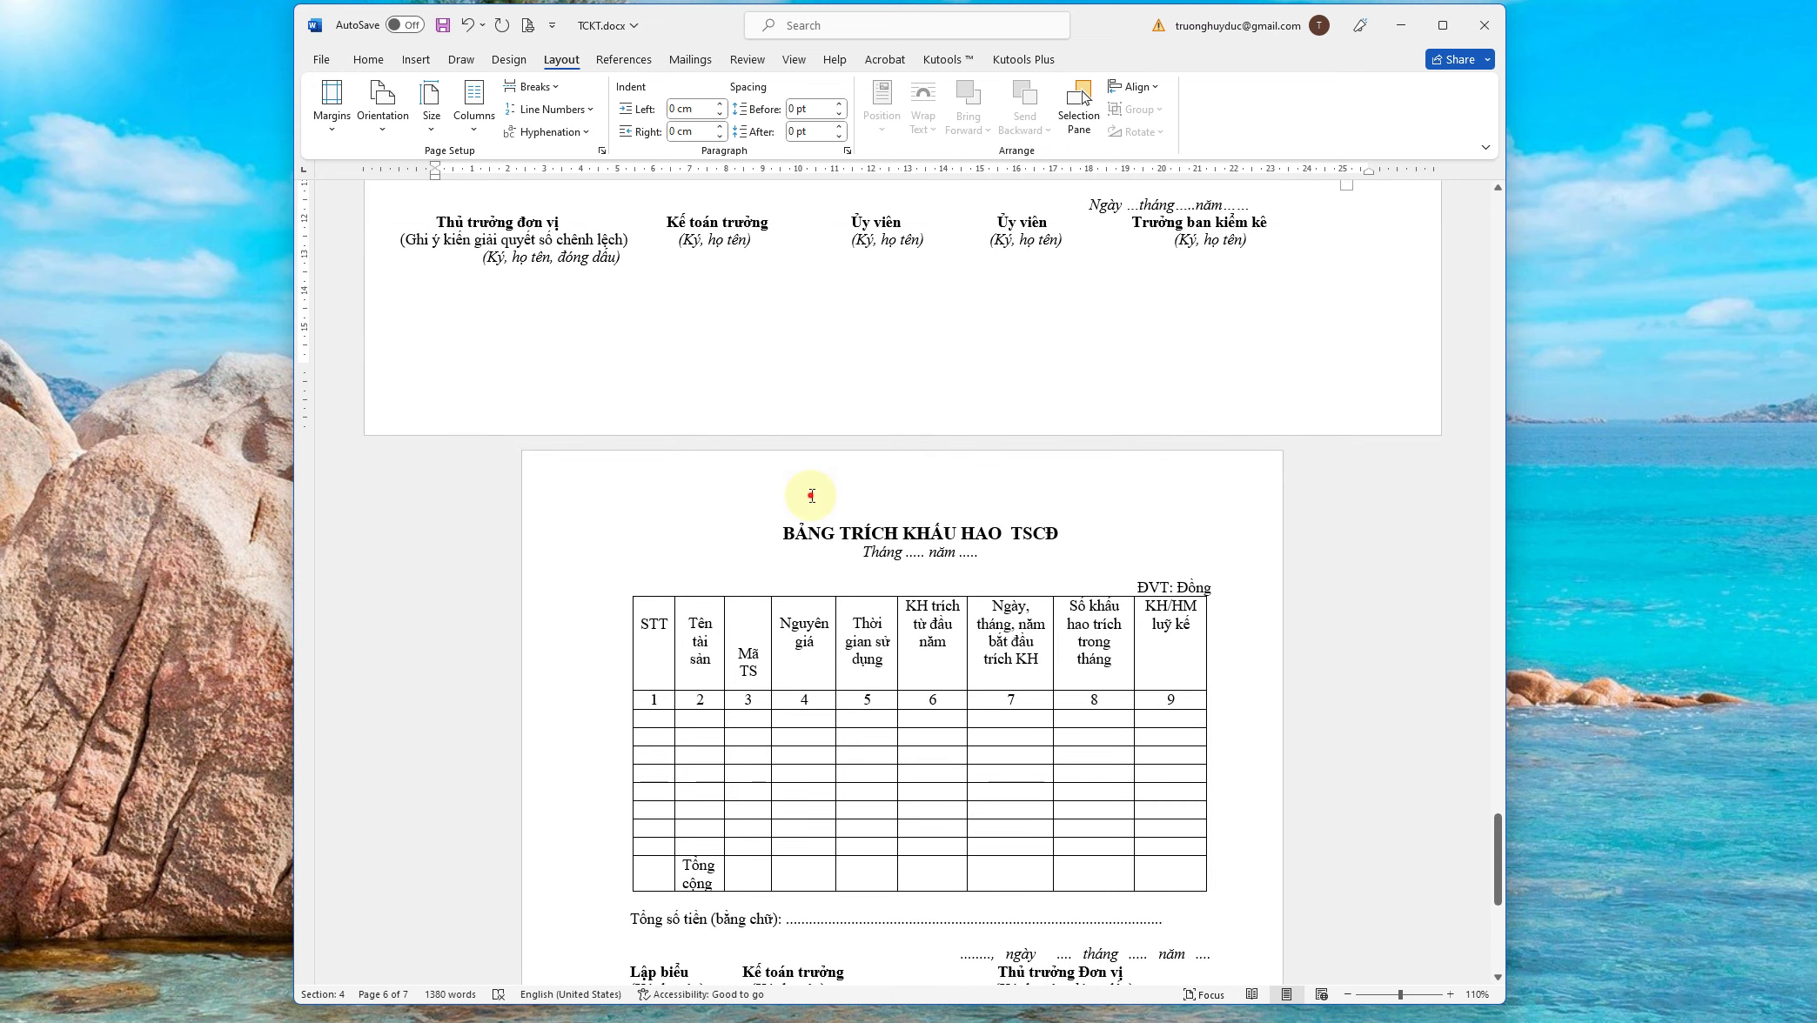
{"action": "double_click", "coordinate": [809, 492]}
{"action": "scroll", "coordinate": [557, 652], "scroll_direction": "down", "scroll_amount": 6}
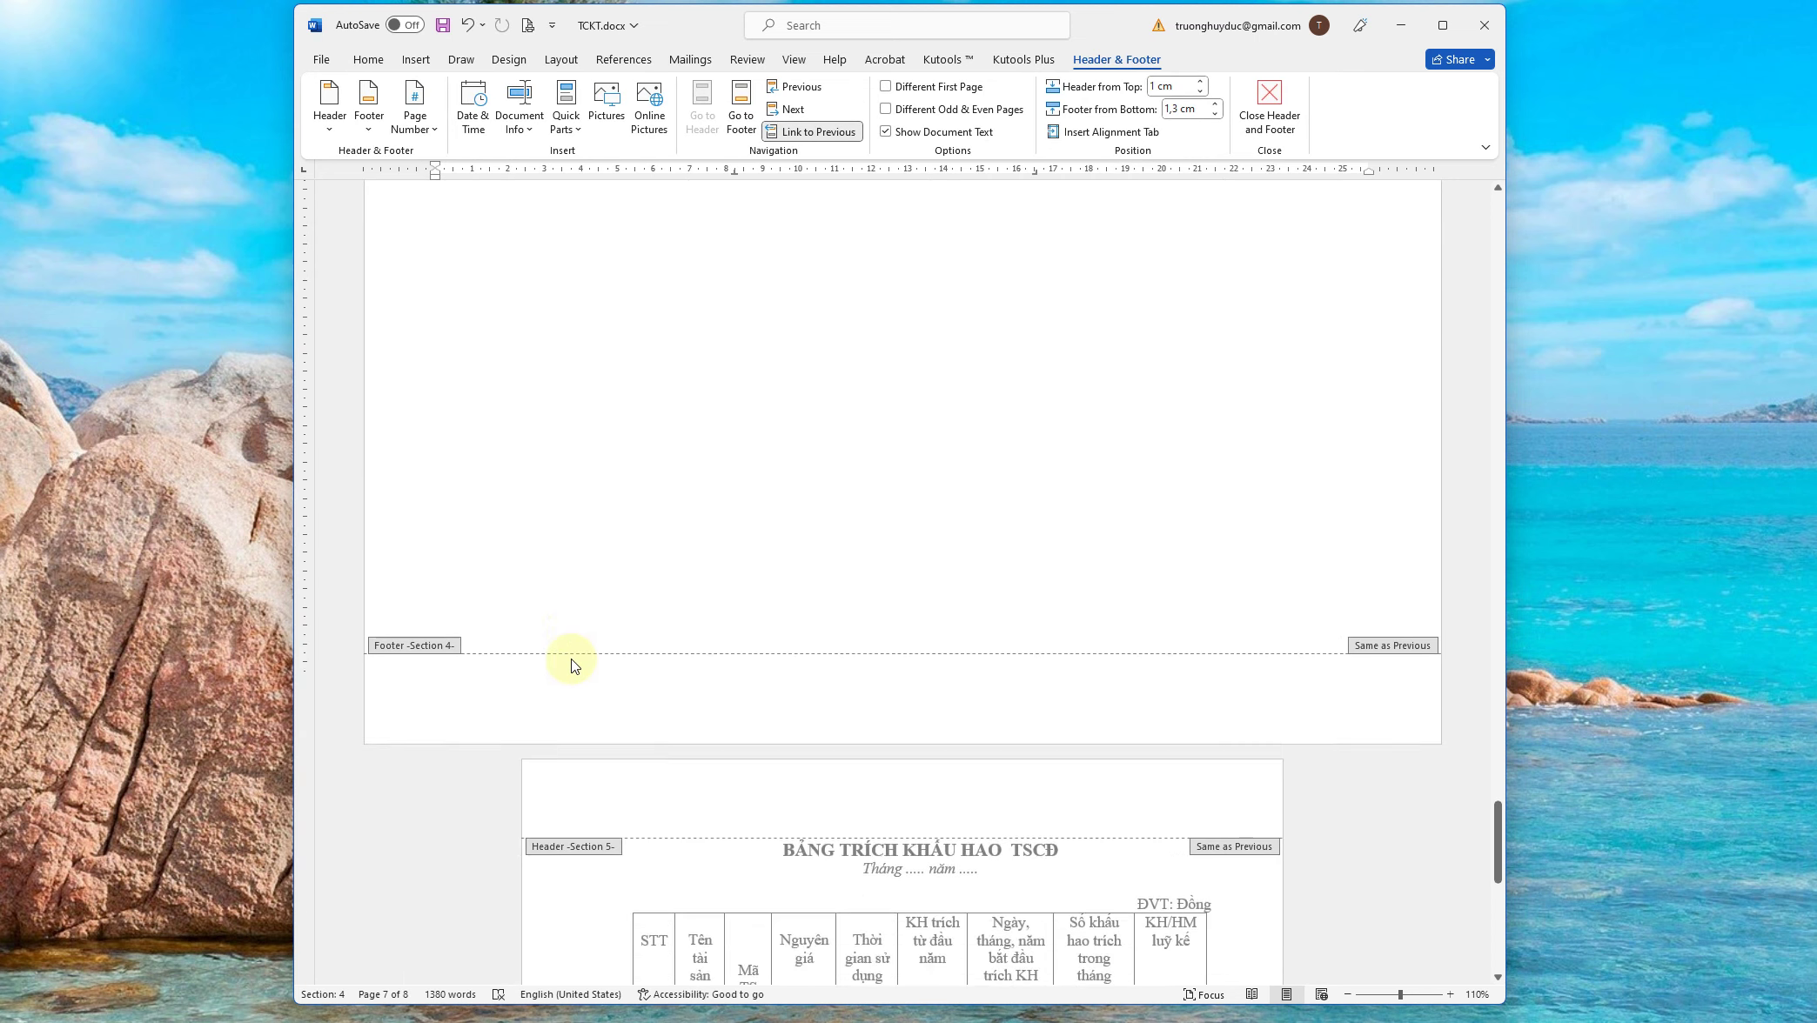
{"action": "scroll", "coordinate": [571, 658], "scroll_direction": "down", "scroll_amount": 7}
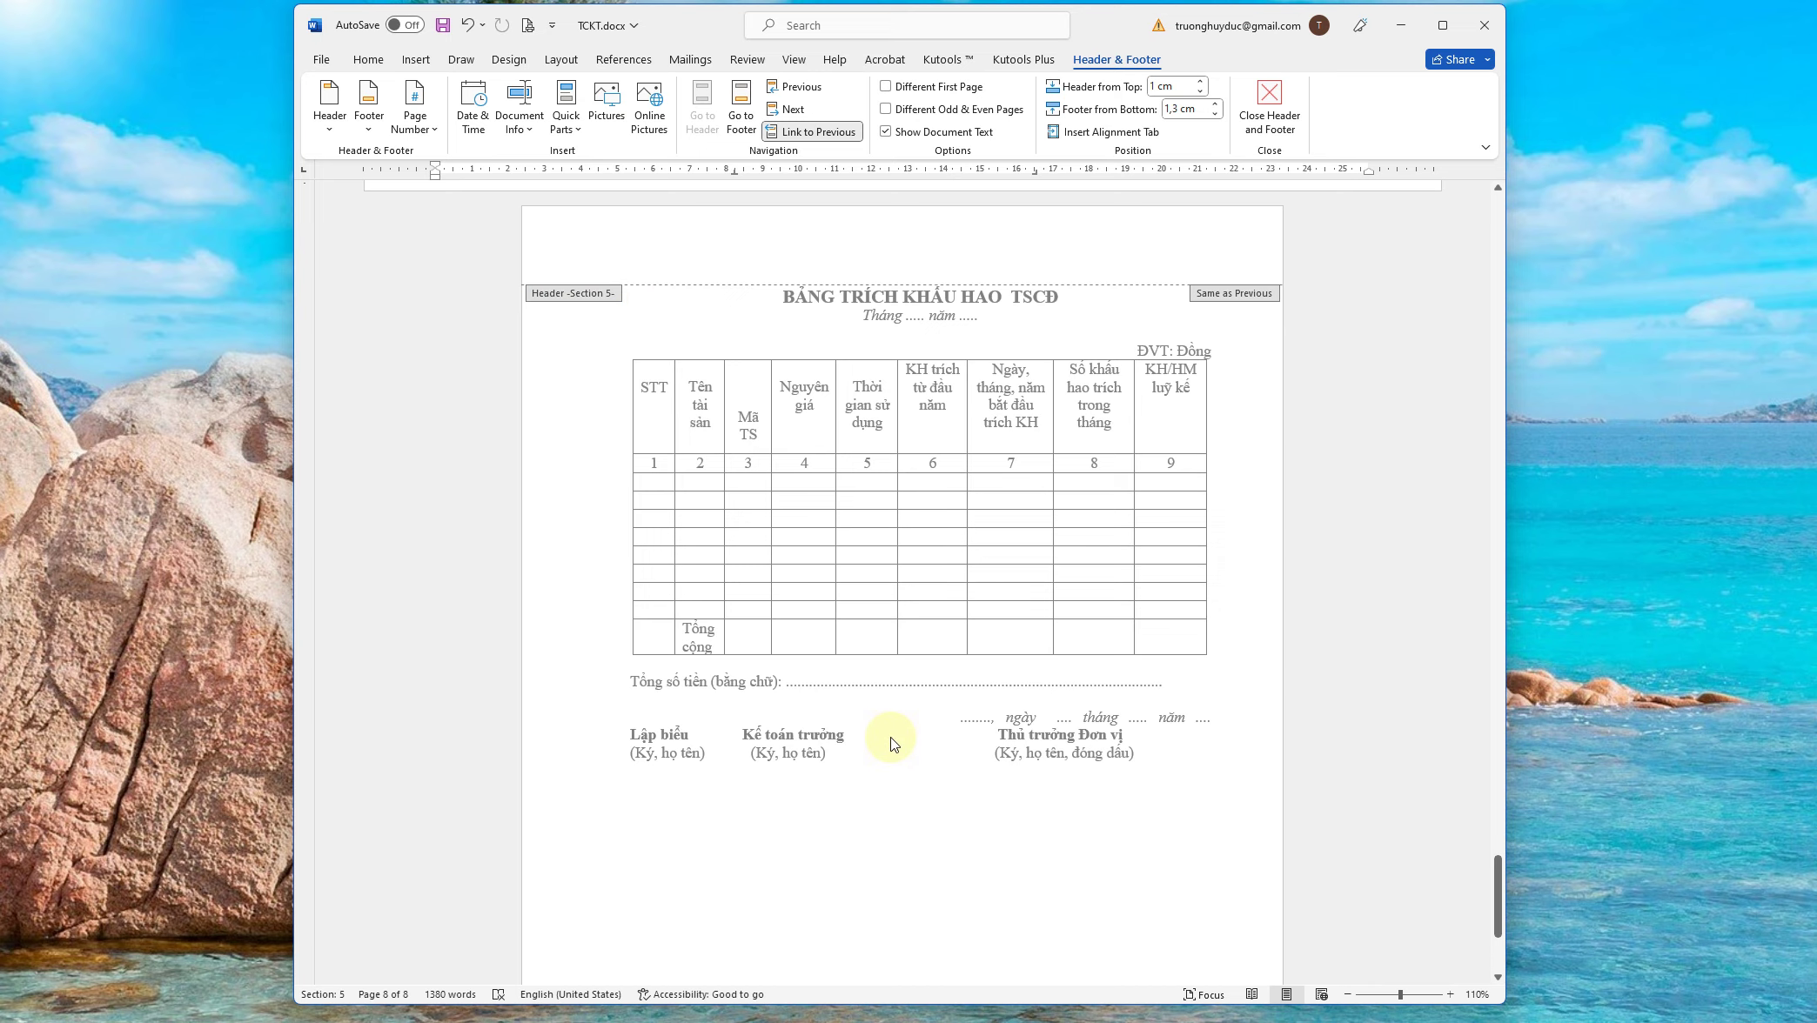
{"action": "scroll", "coordinate": [890, 737], "scroll_direction": "up", "scroll_amount": 3}
{"action": "scroll", "coordinate": [890, 737], "scroll_direction": "up", "scroll_amount": 7}
{"action": "scroll", "coordinate": [890, 737], "scroll_direction": "up", "scroll_amount": 3}
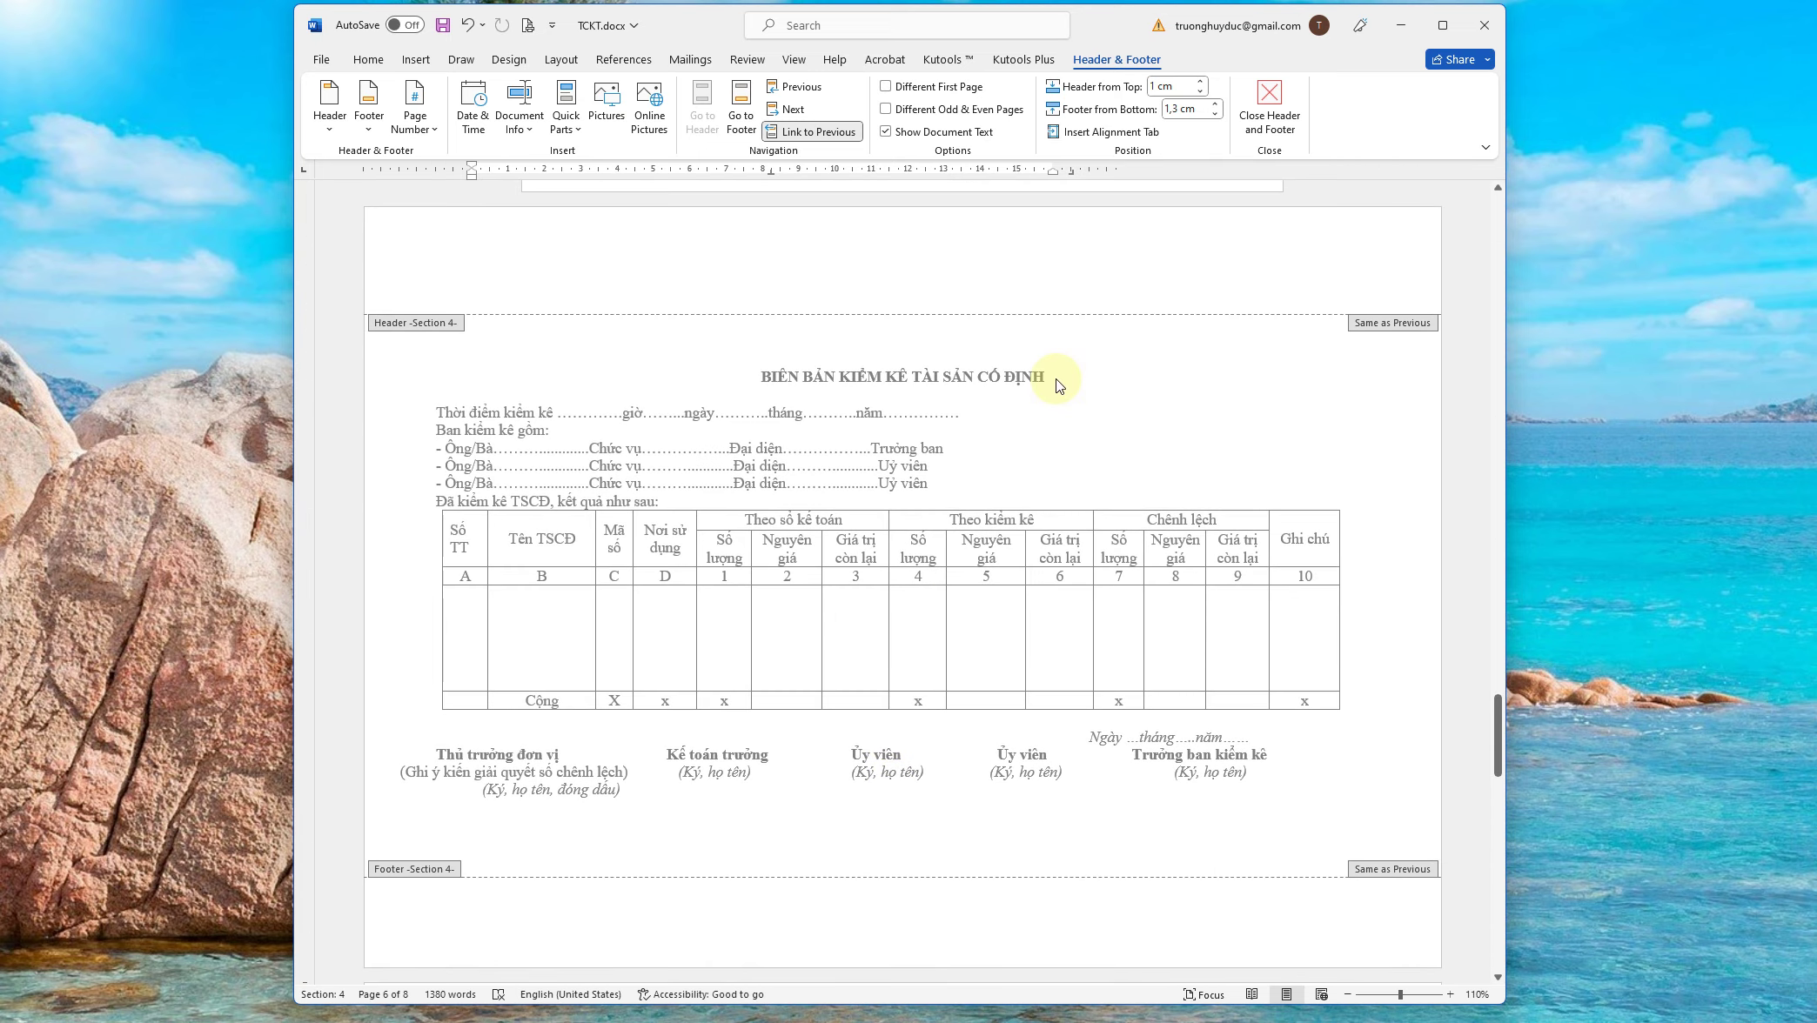
{"action": "double_click", "coordinate": [1088, 431]}
{"action": "scroll", "coordinate": [975, 600], "scroll_direction": "down", "scroll_amount": 5}
{"action": "scroll", "coordinate": [986, 592], "scroll_direction": "up", "scroll_amount": 3}
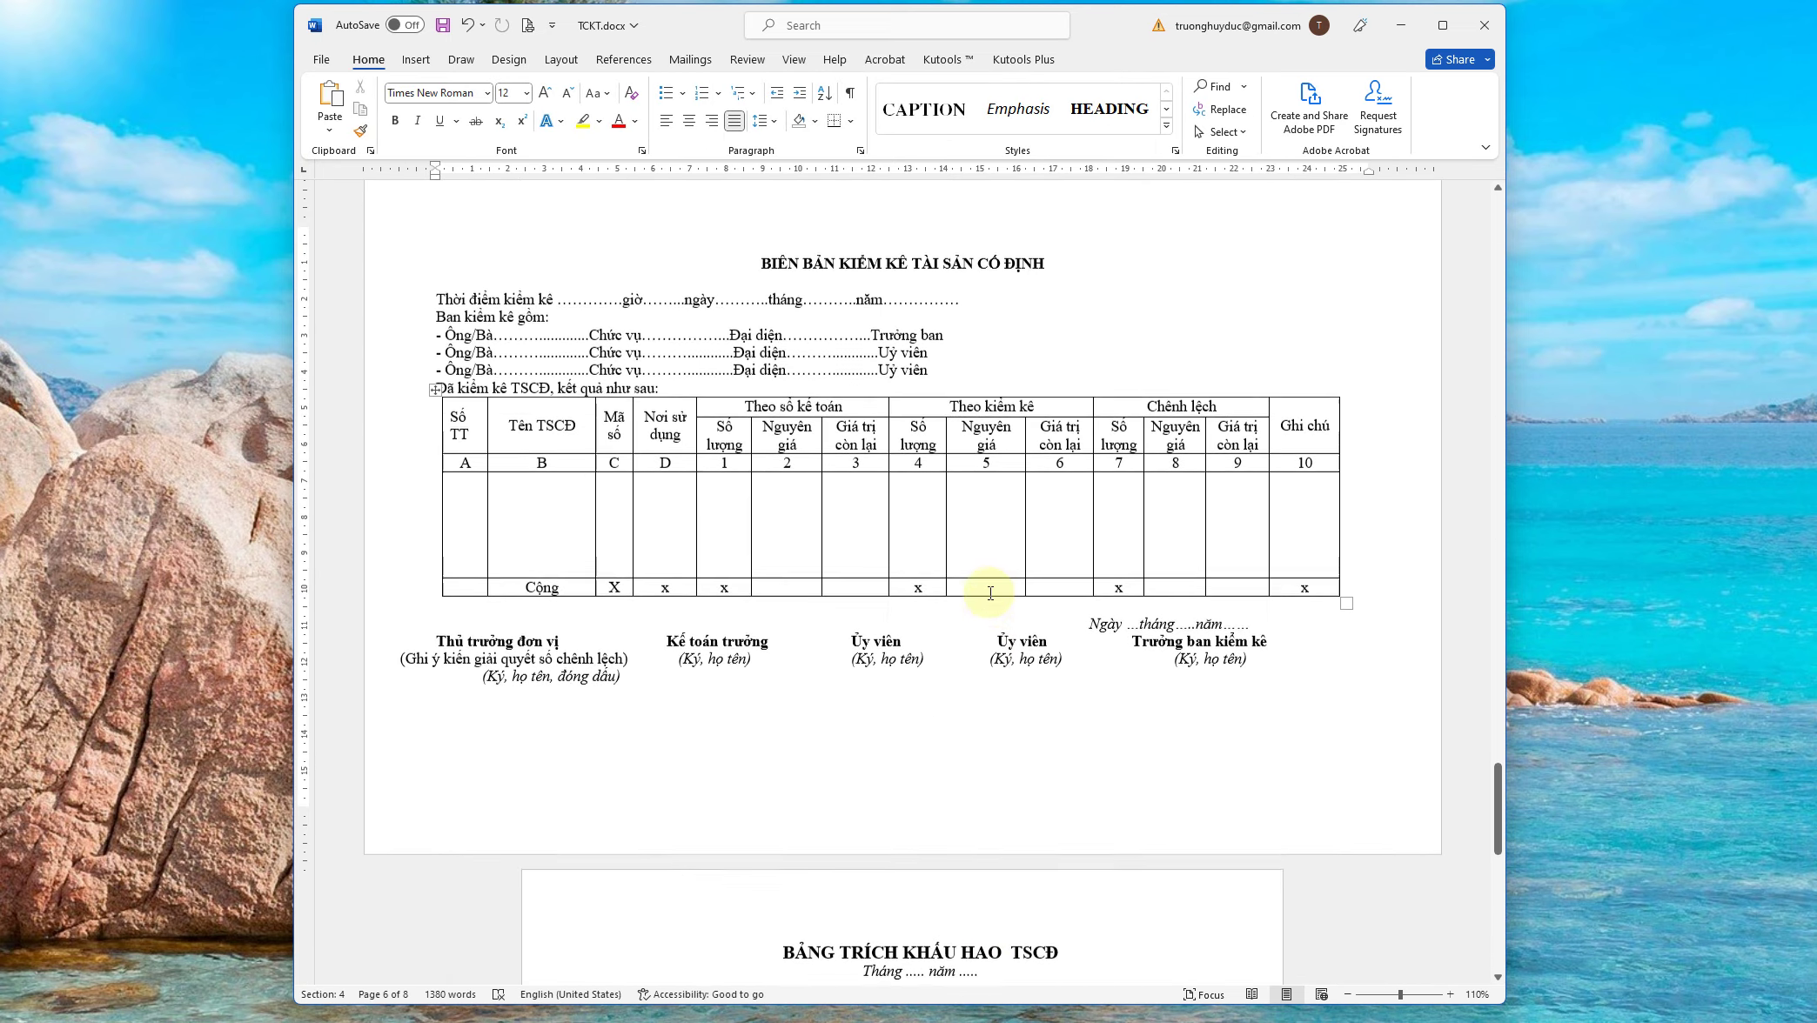
{"action": "scroll", "coordinate": [986, 589], "scroll_direction": "up", "scroll_amount": 1}
{"action": "scroll", "coordinate": [986, 583], "scroll_direction": "up", "scroll_amount": 1}
{"action": "scroll", "coordinate": [1000, 575], "scroll_direction": "down", "scroll_amount": 7}
{"action": "scroll", "coordinate": [1007, 575], "scroll_direction": "down", "scroll_amount": 1}
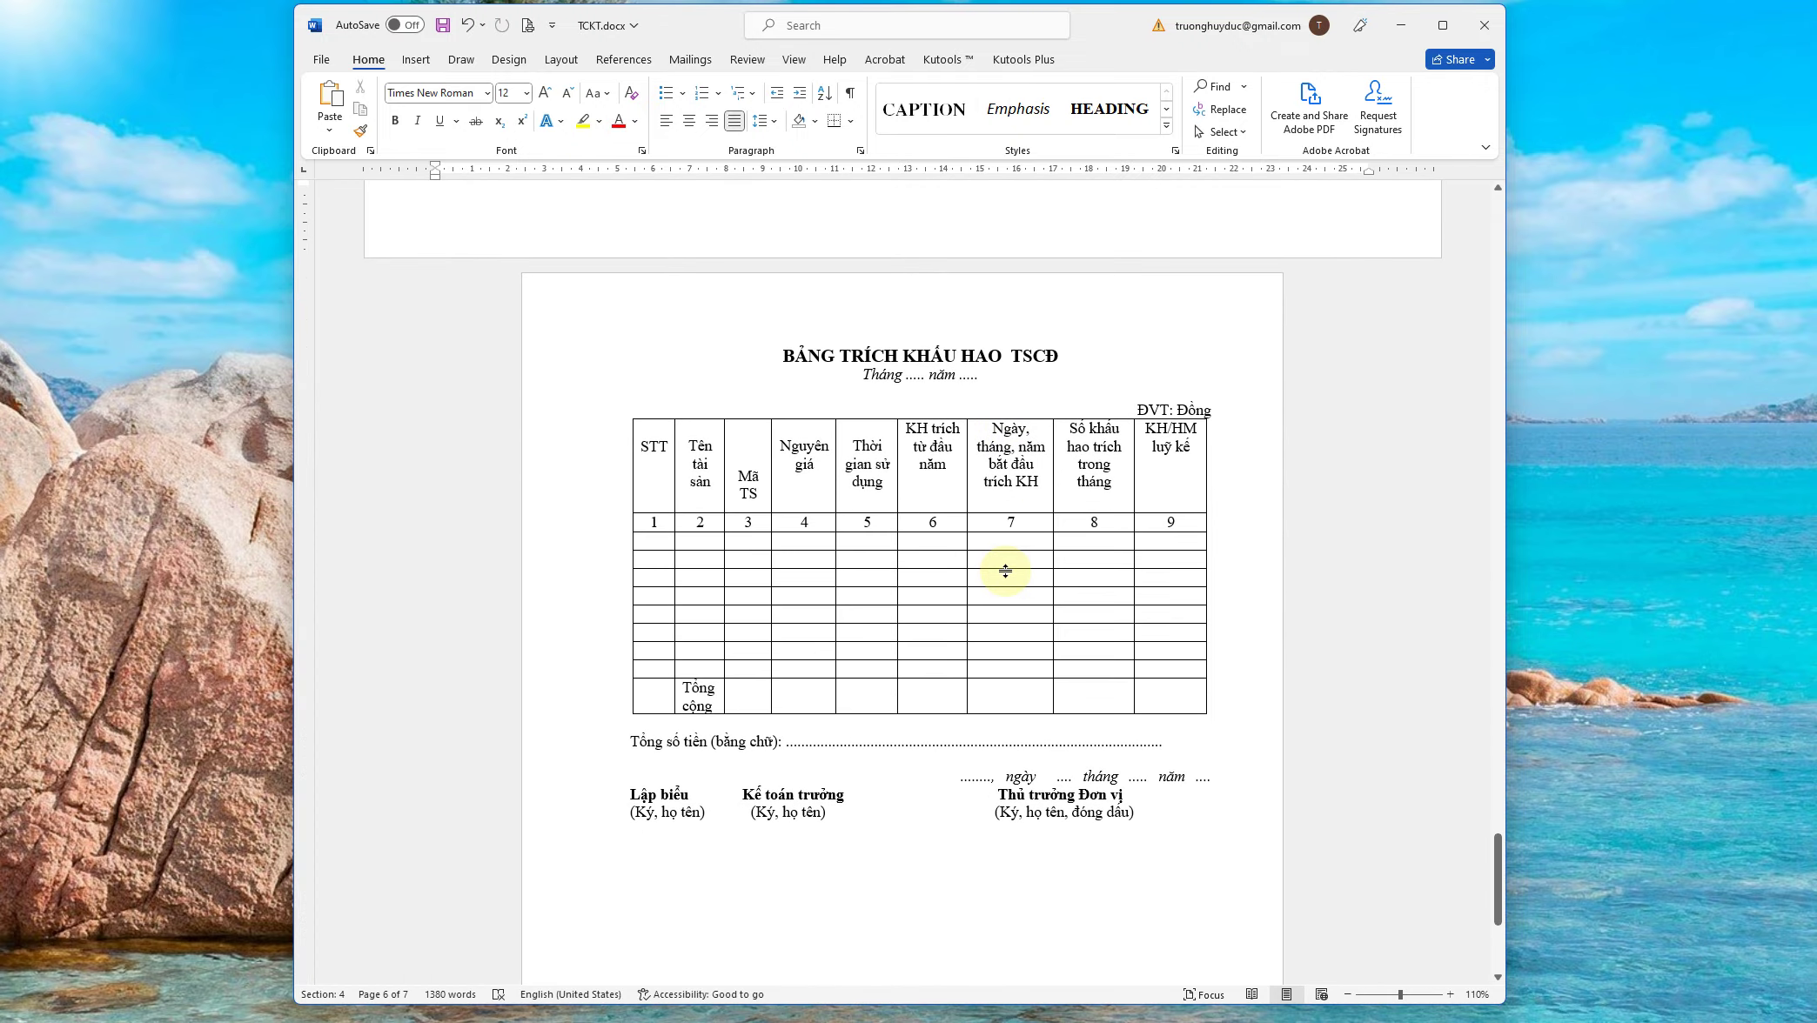
{"action": "scroll", "coordinate": [1007, 574], "scroll_direction": "up", "scroll_amount": 5}
{"action": "scroll", "coordinate": [1007, 575], "scroll_direction": "up", "scroll_amount": 10}
{"action": "scroll", "coordinate": [1006, 571], "scroll_direction": "up", "scroll_amount": 8}
{"action": "scroll", "coordinate": [1005, 571], "scroll_direction": "up", "scroll_amount": 5}
{"action": "scroll", "coordinate": [1005, 571], "scroll_direction": "up", "scroll_amount": 3}
{"action": "scroll", "coordinate": [1005, 572], "scroll_direction": "up", "scroll_amount": 6}
{"action": "scroll", "coordinate": [1006, 572], "scroll_direction": "up", "scroll_amount": 5}
{"action": "scroll", "coordinate": [1007, 572], "scroll_direction": "up", "scroll_amount": 5}
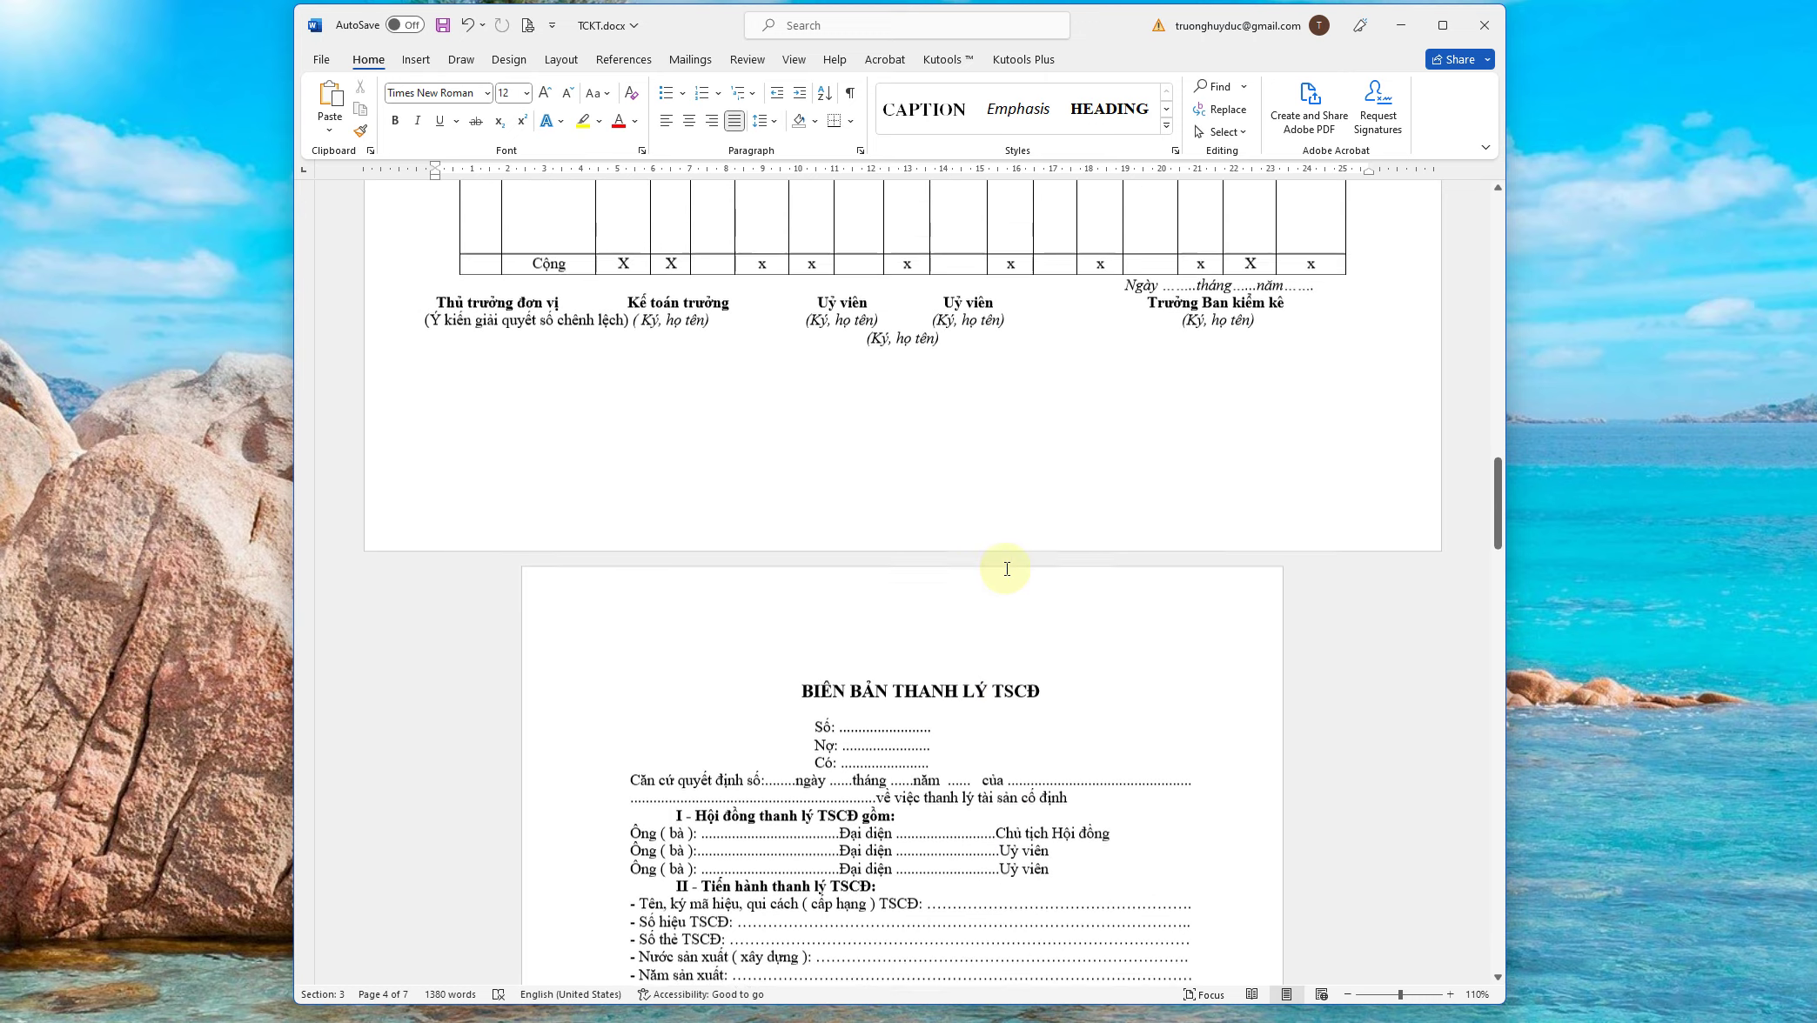
{"action": "scroll", "coordinate": [1007, 571], "scroll_direction": "up", "scroll_amount": 5}
{"action": "scroll", "coordinate": [1007, 570], "scroll_direction": "up", "scroll_amount": 4}
{"action": "scroll", "coordinate": [1007, 569], "scroll_direction": "up", "scroll_amount": 3}
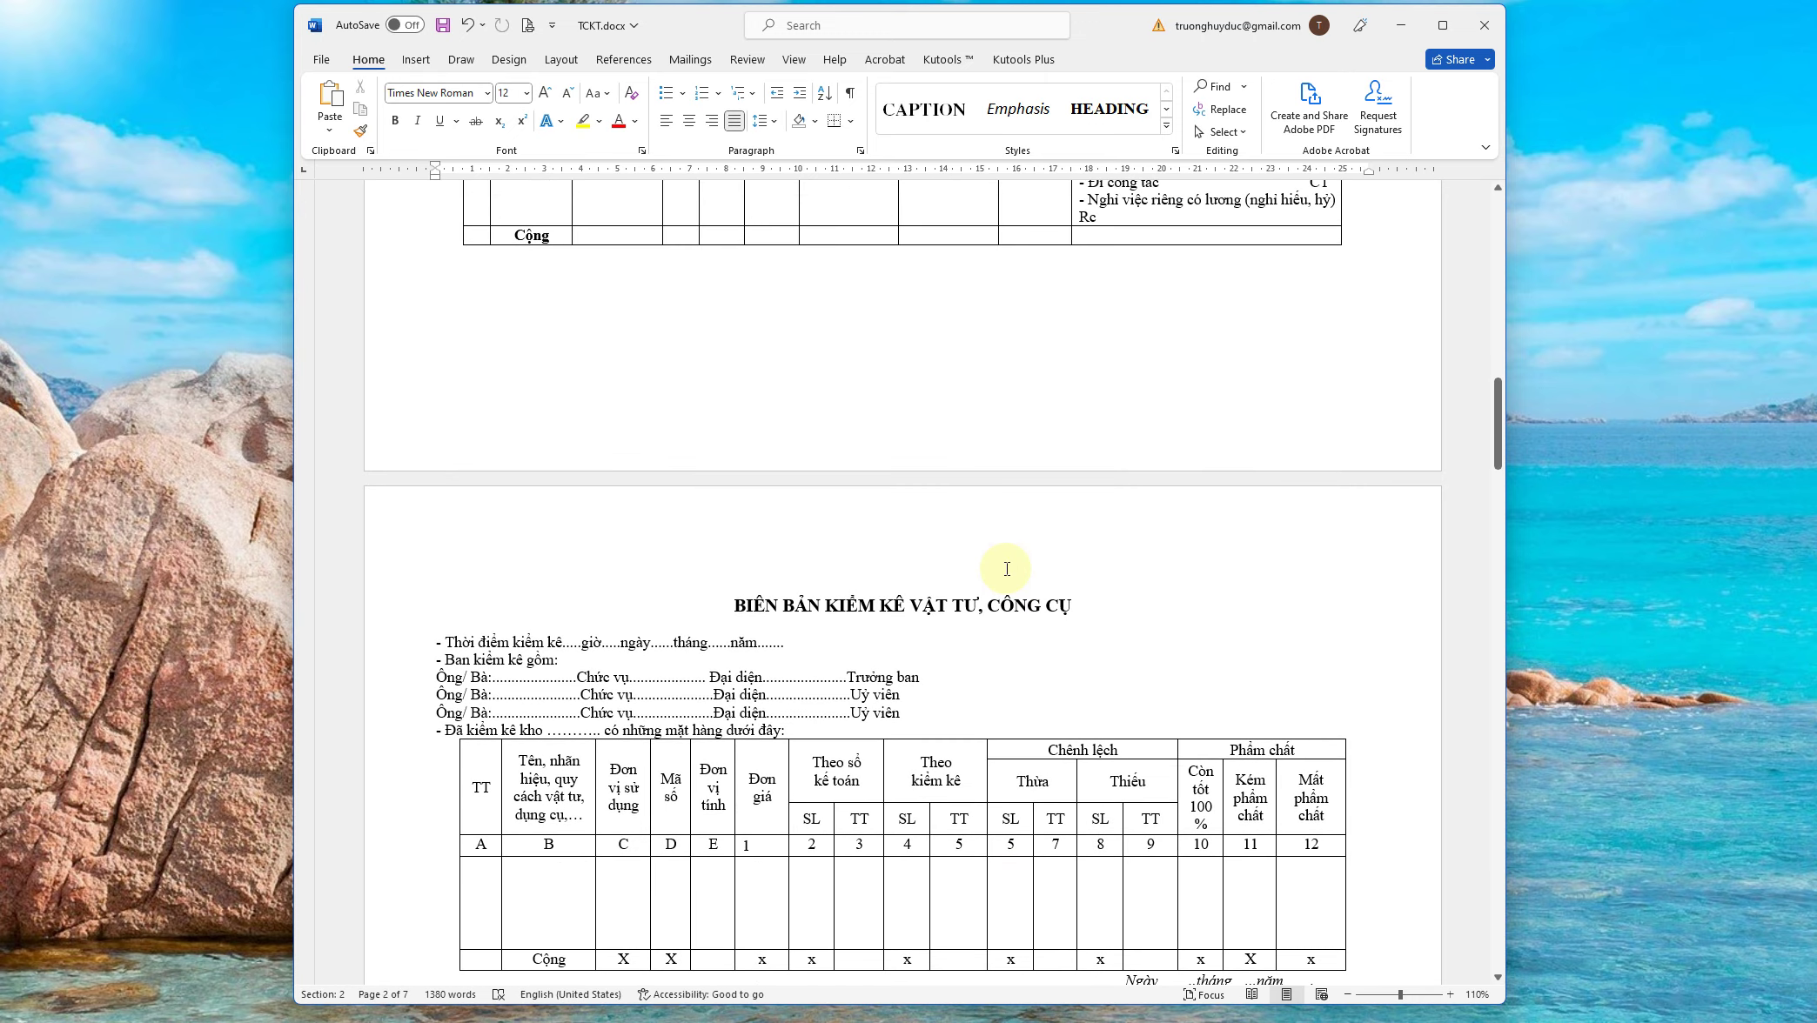
{"action": "scroll", "coordinate": [1007, 569], "scroll_direction": "up", "scroll_amount": 5}
{"action": "scroll", "coordinate": [1005, 570], "scroll_direction": "up", "scroll_amount": 4}
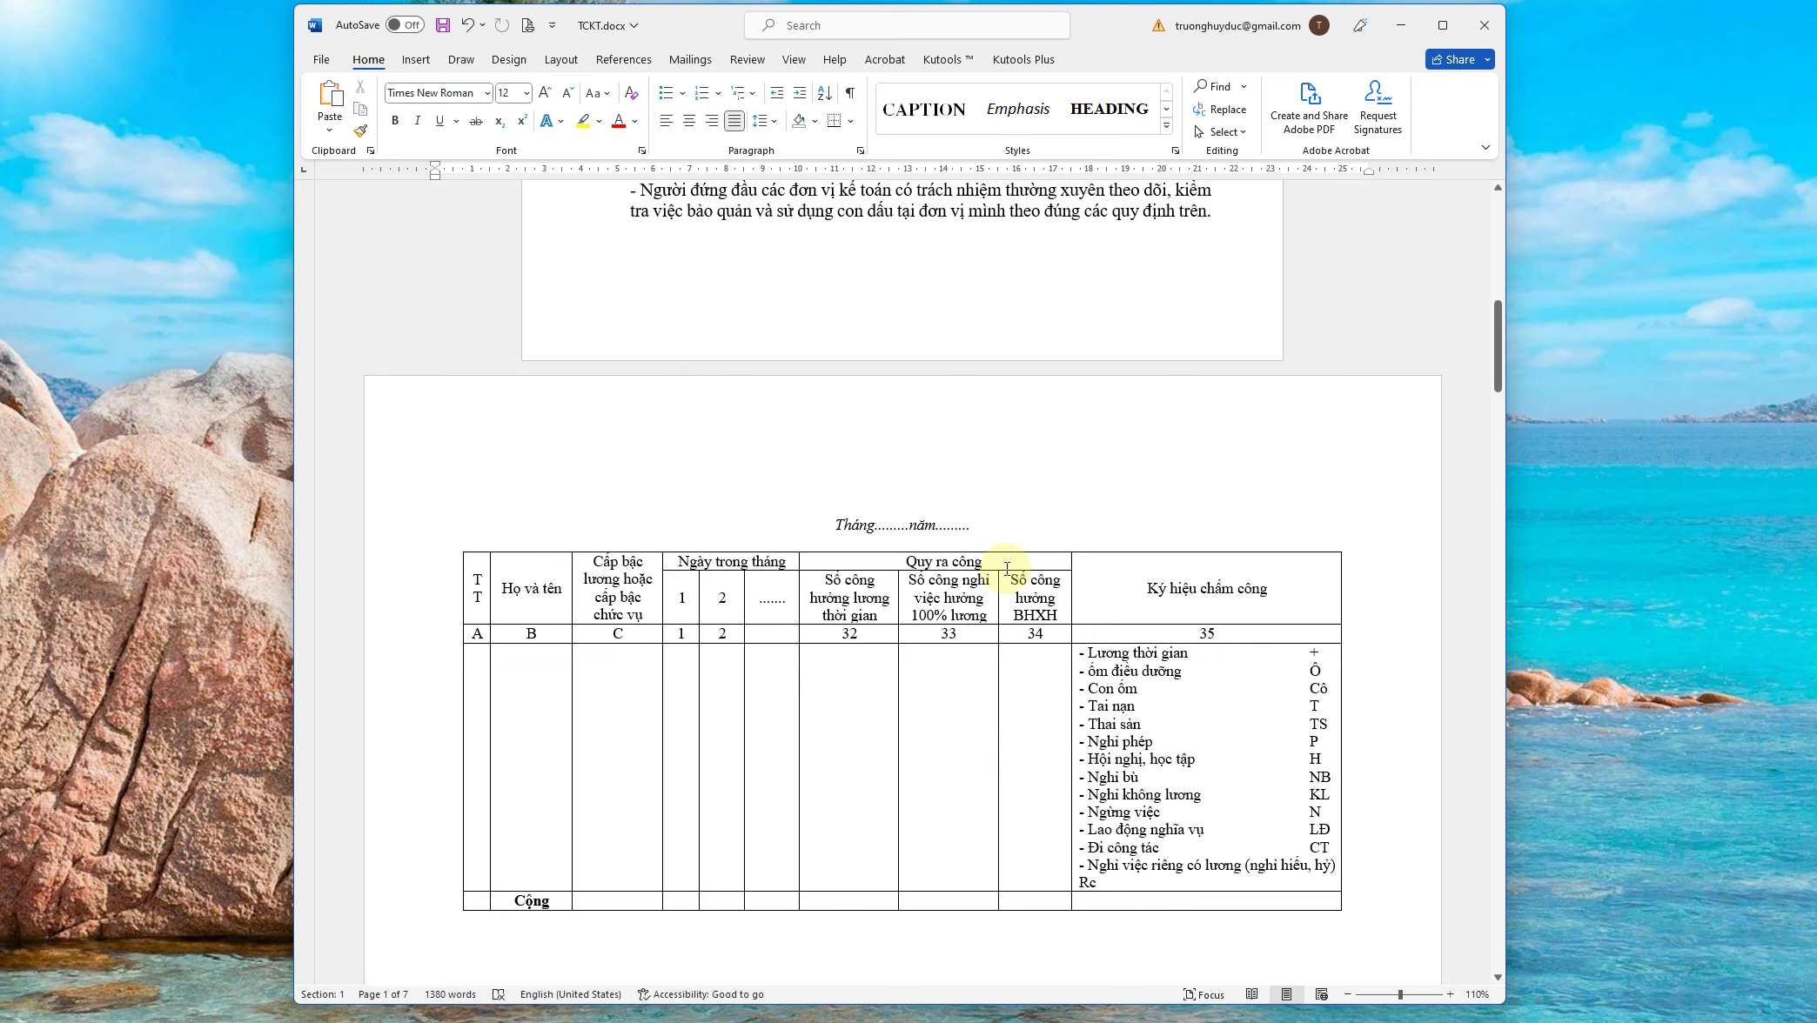
{"action": "scroll", "coordinate": [1007, 569], "scroll_direction": "up", "scroll_amount": 5}
{"action": "scroll", "coordinate": [1007, 568], "scroll_direction": "up", "scroll_amount": 2}
{"action": "scroll", "coordinate": [1006, 567], "scroll_direction": "up", "scroll_amount": 3}
{"action": "scroll", "coordinate": [1005, 565], "scroll_direction": "up", "scroll_amount": 2}
{"action": "scroll", "coordinate": [1005, 567], "scroll_direction": "up", "scroll_amount": 2}
{"action": "scroll", "coordinate": [1007, 566], "scroll_direction": "down", "scroll_amount": 5}
{"action": "scroll", "coordinate": [1010, 564], "scroll_direction": "down", "scroll_amount": 8}
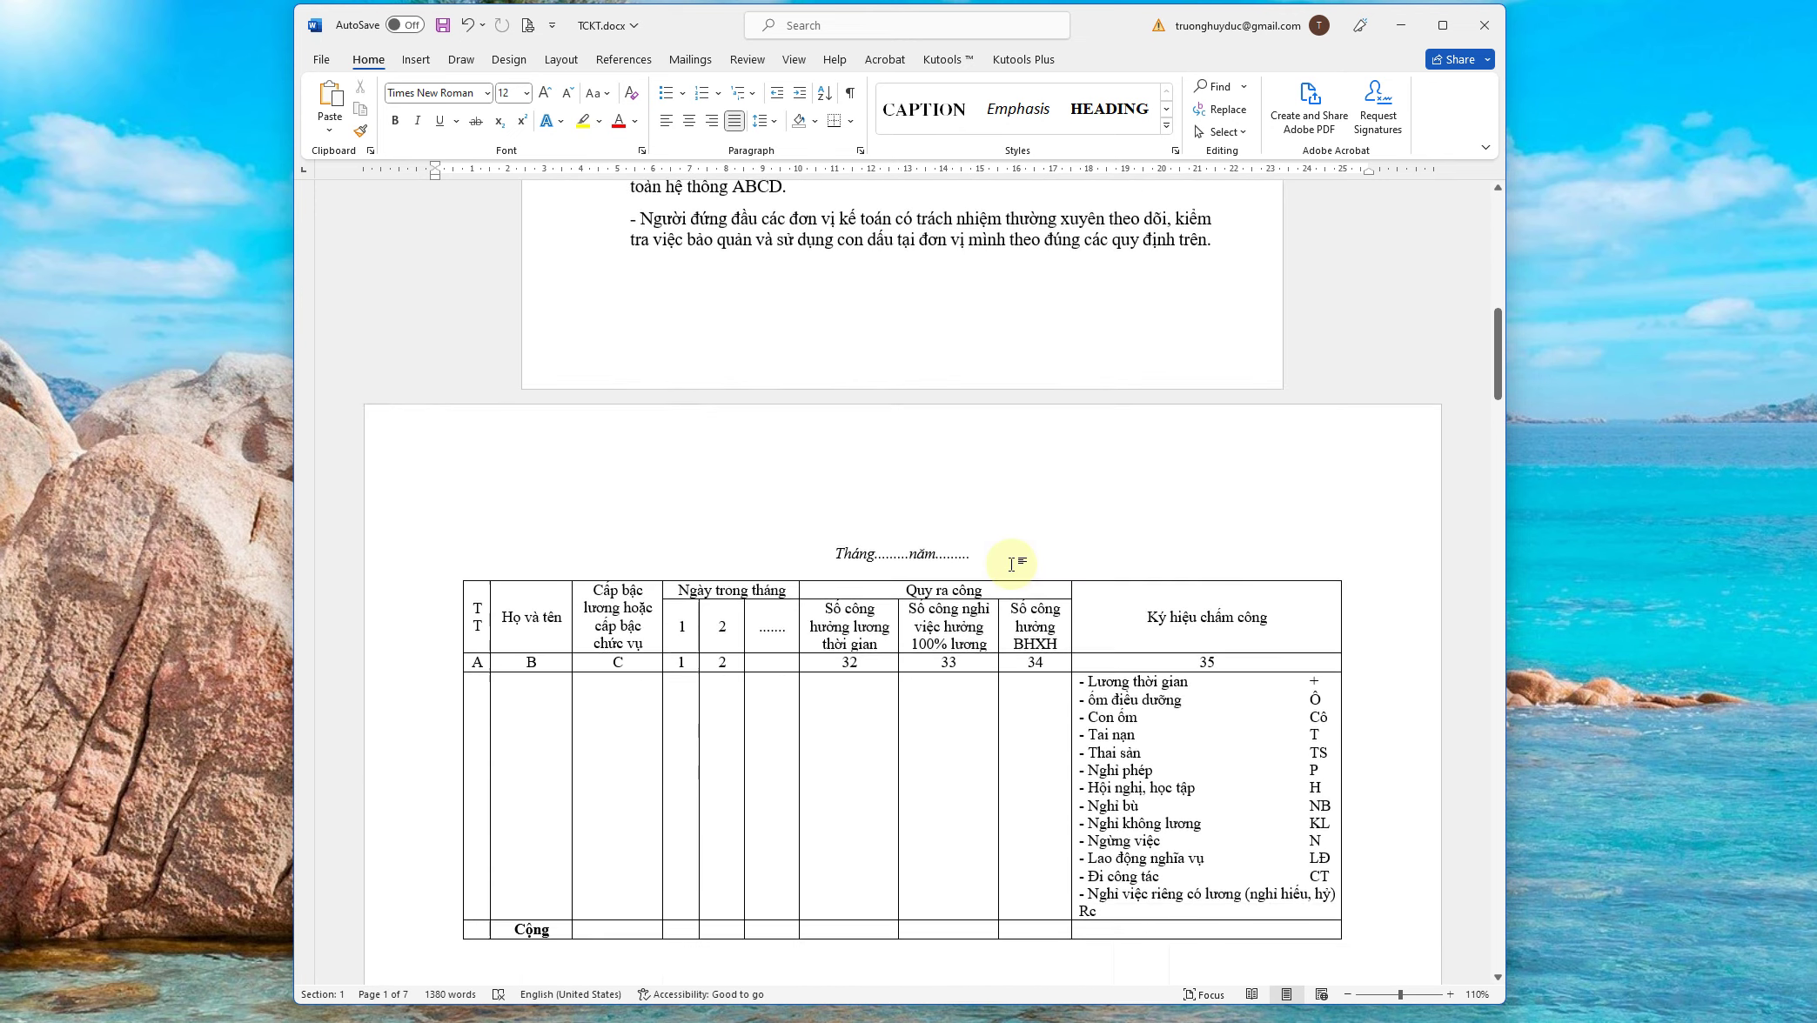
{"action": "scroll", "coordinate": [1013, 561], "scroll_direction": "down", "scroll_amount": 7}
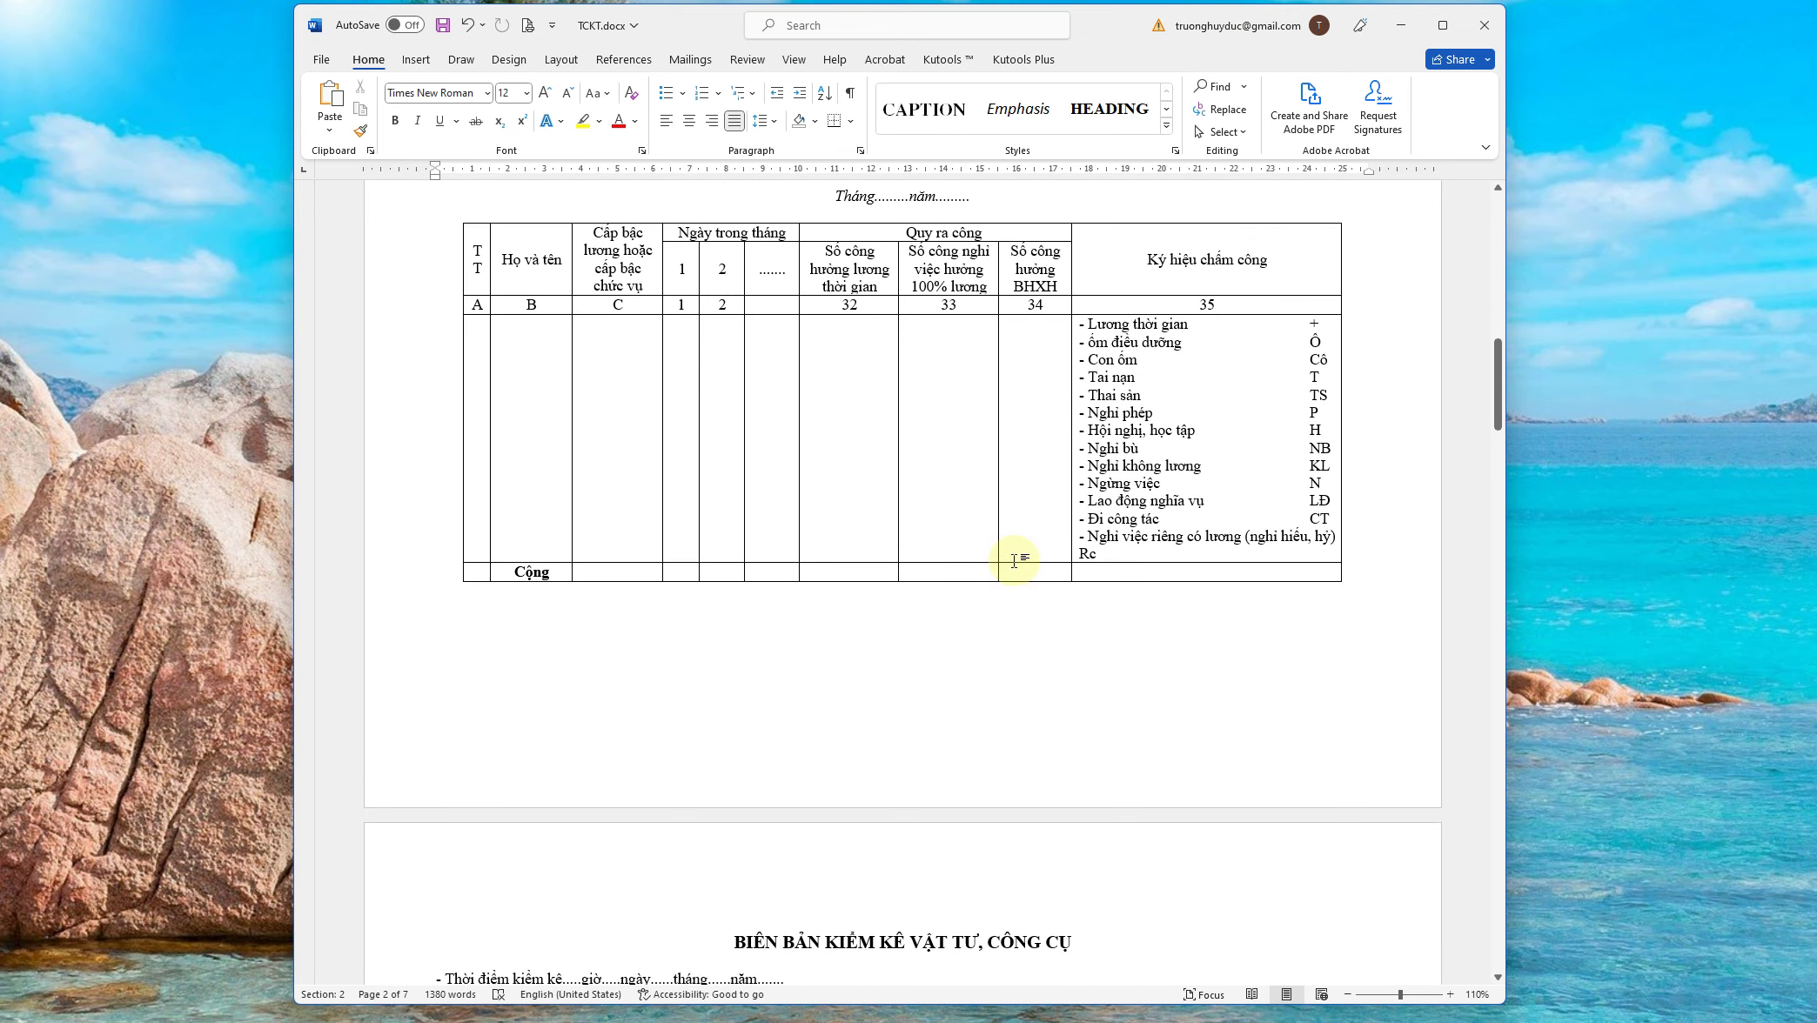
{"action": "scroll", "coordinate": [1014, 560], "scroll_direction": "up", "scroll_amount": 3}
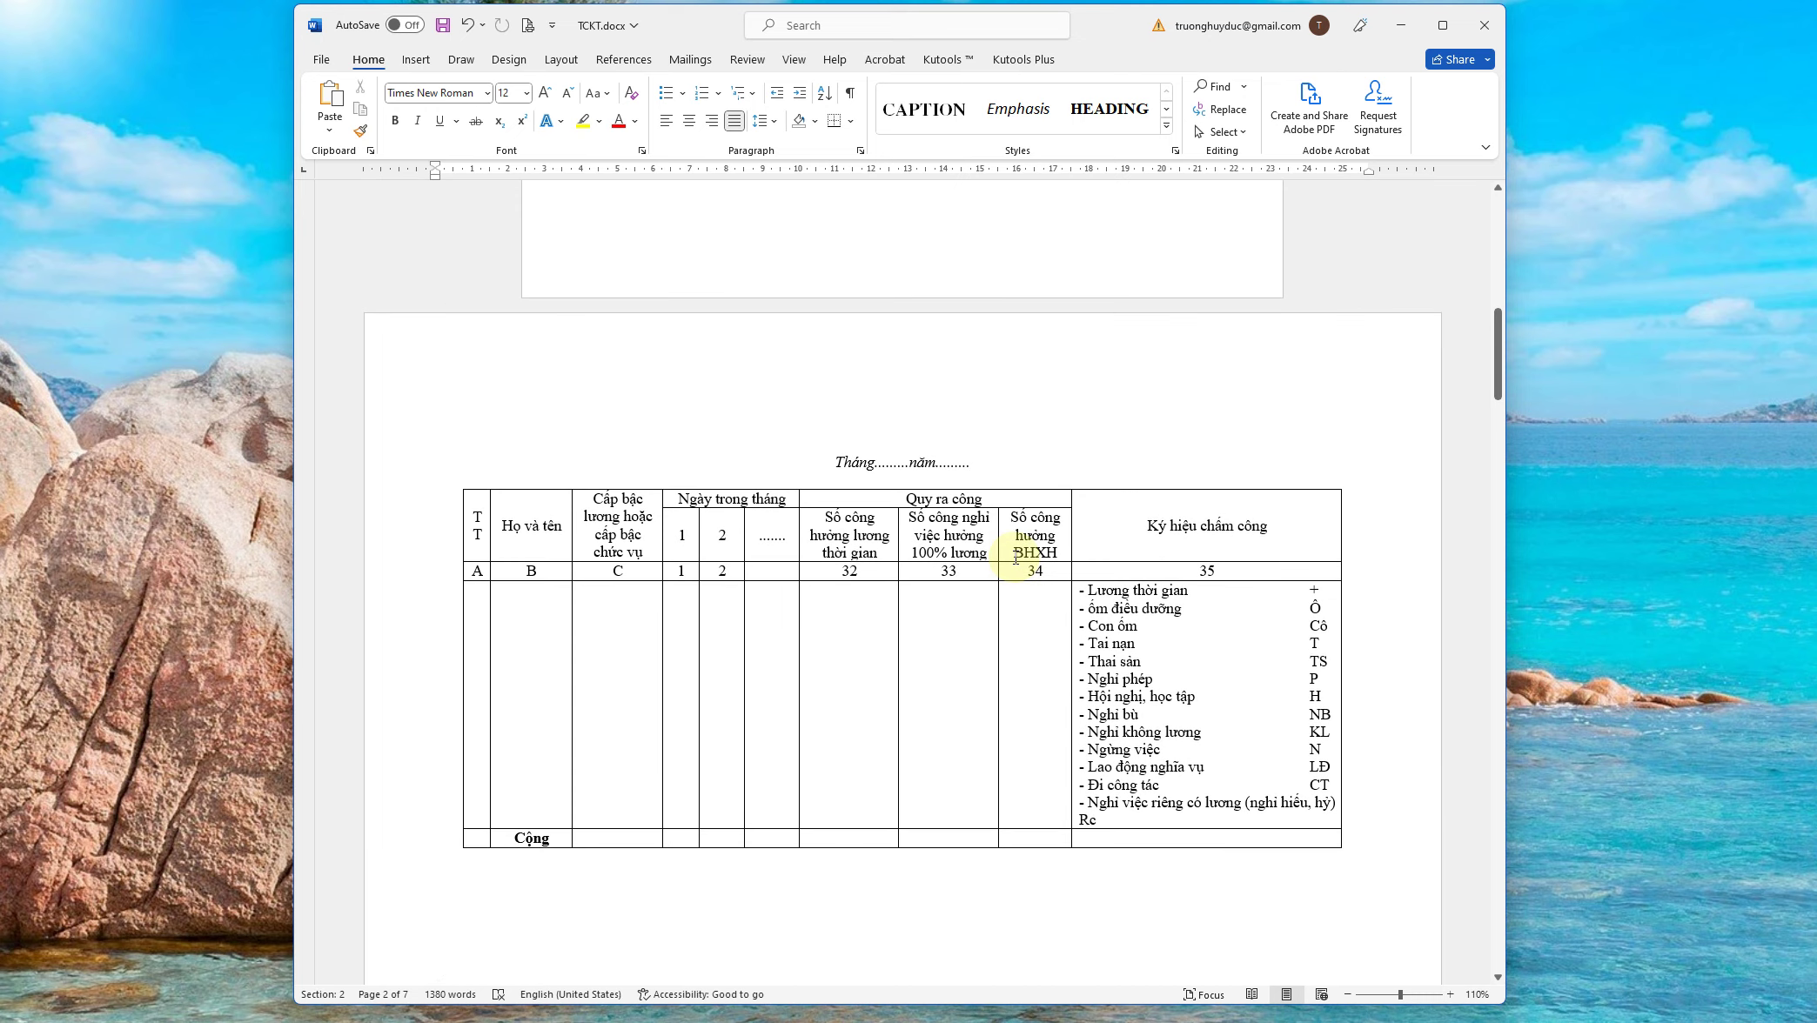
{"action": "left_click", "coordinate": [643, 153]}
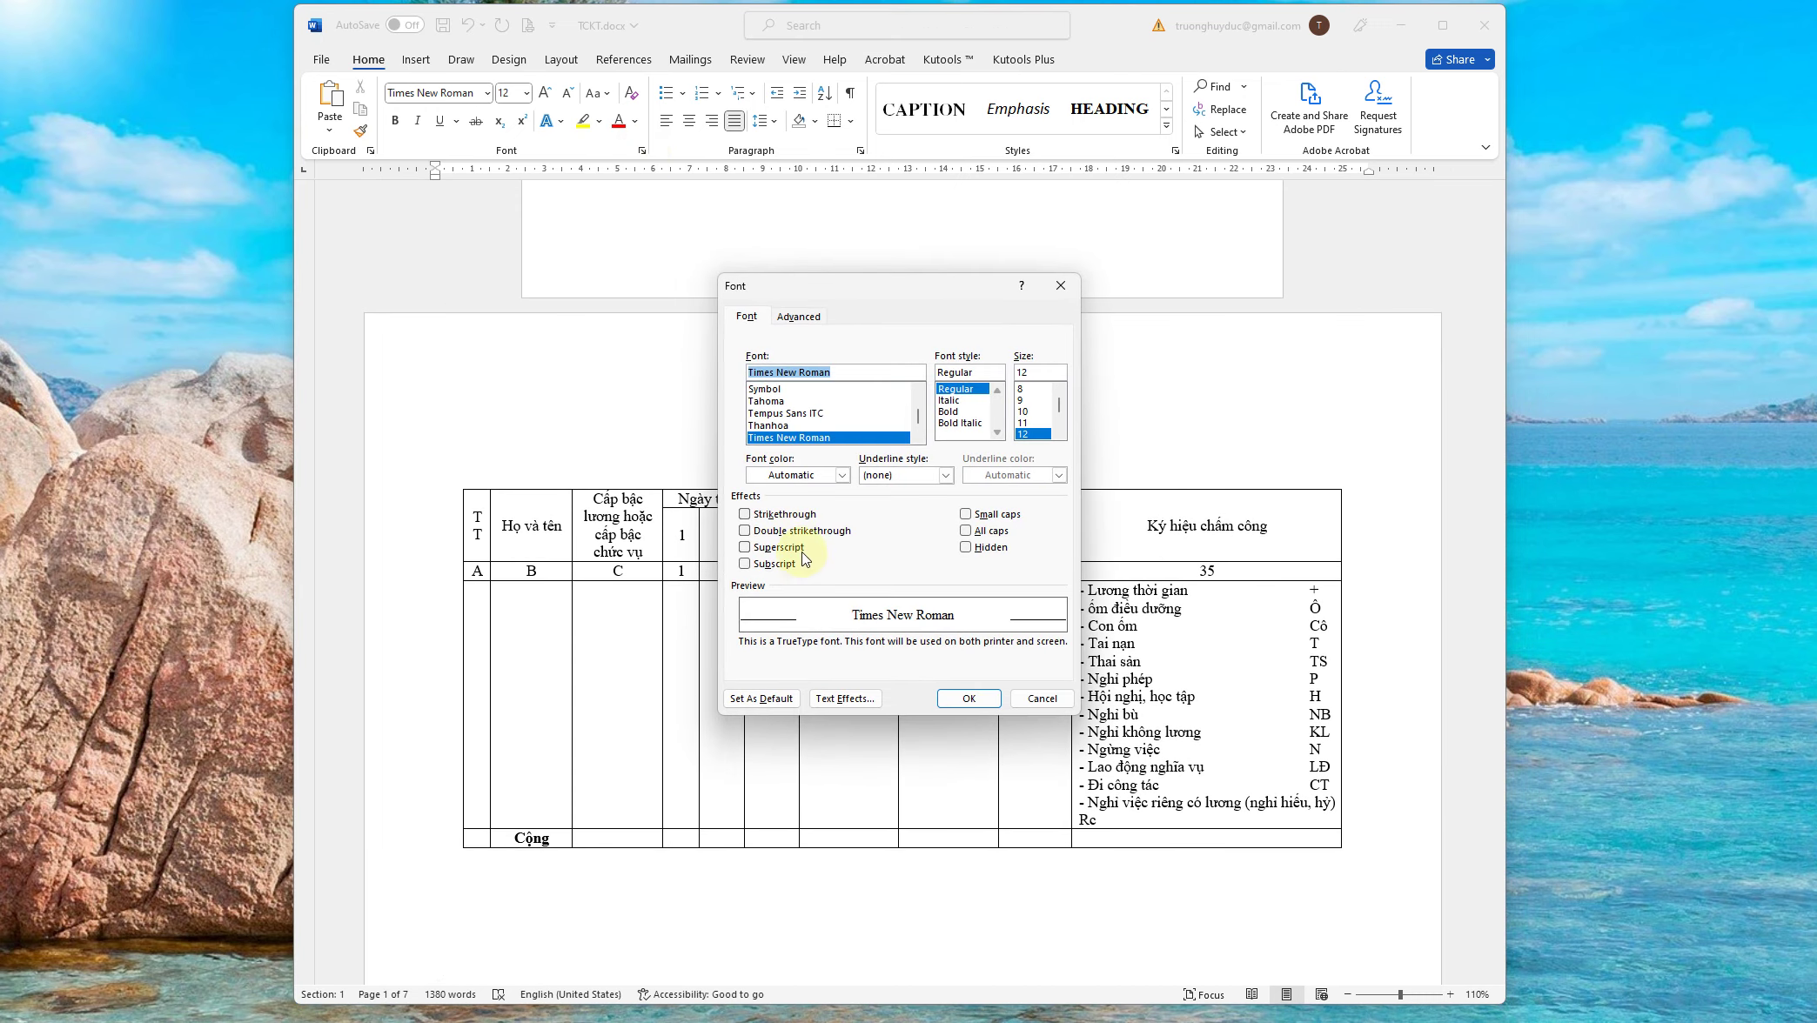
{"action": "left_click", "coordinate": [1042, 698]}
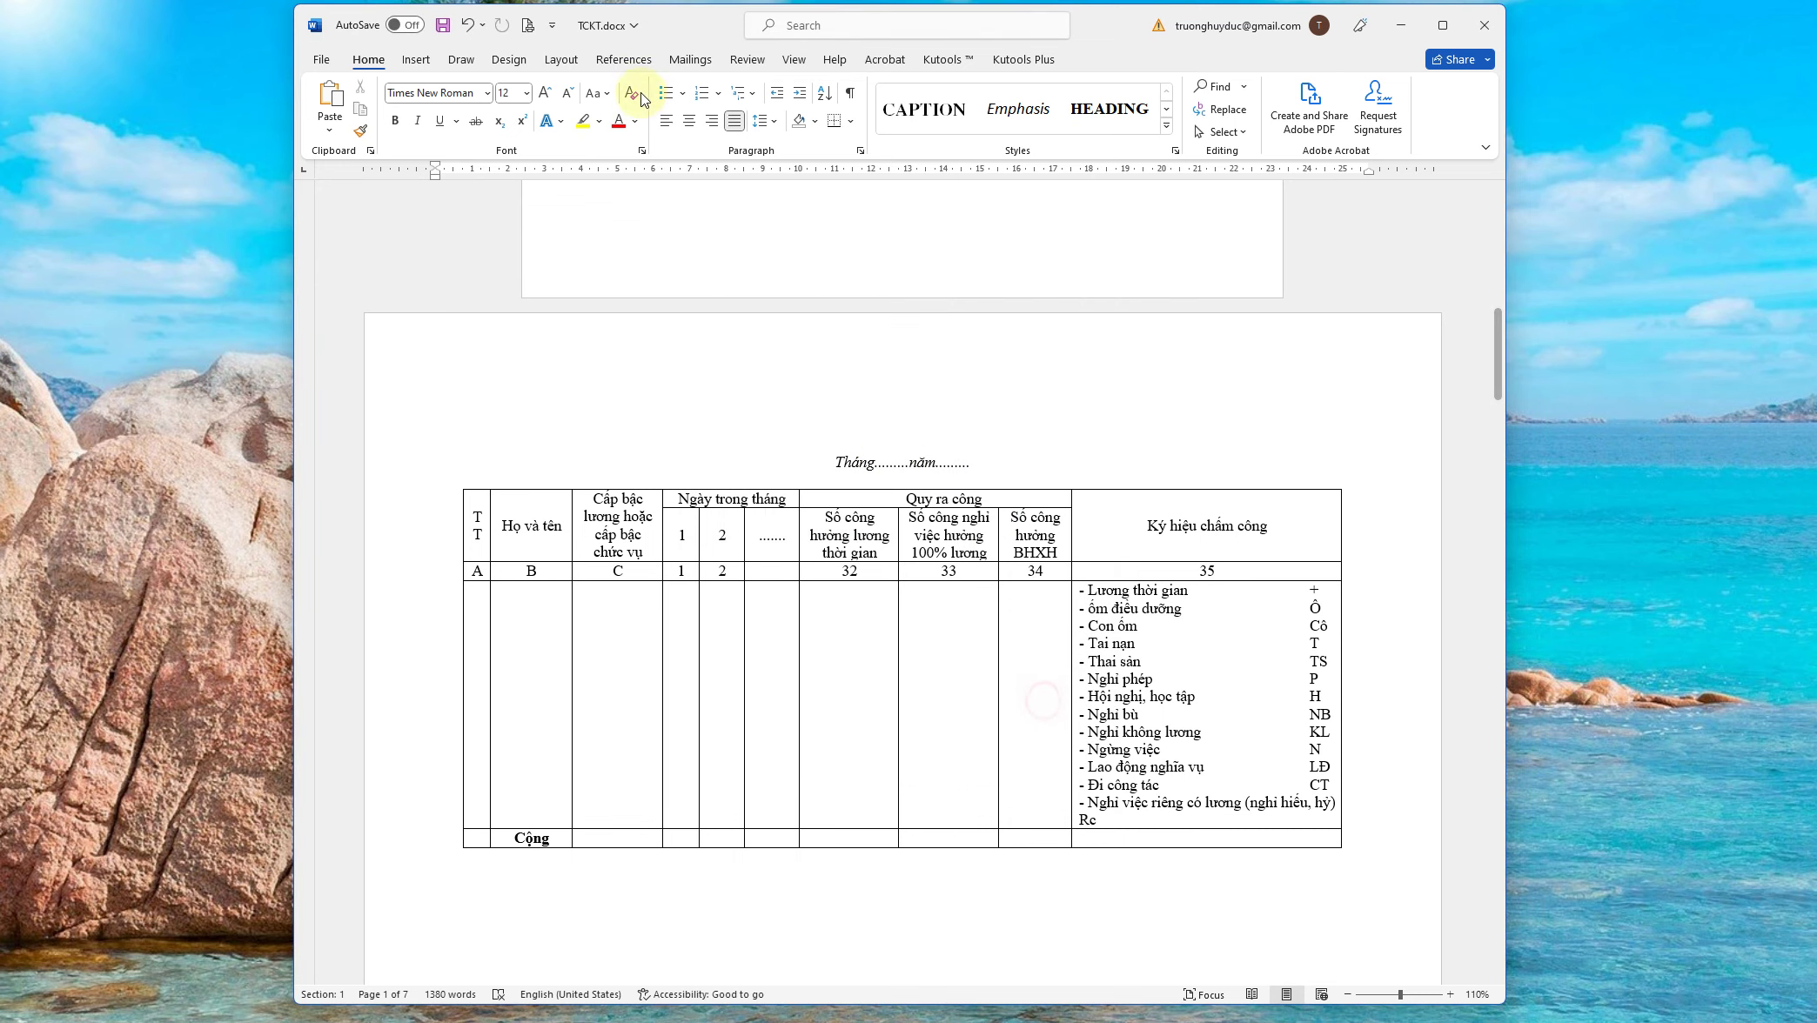
{"action": "left_click", "coordinate": [562, 61]}
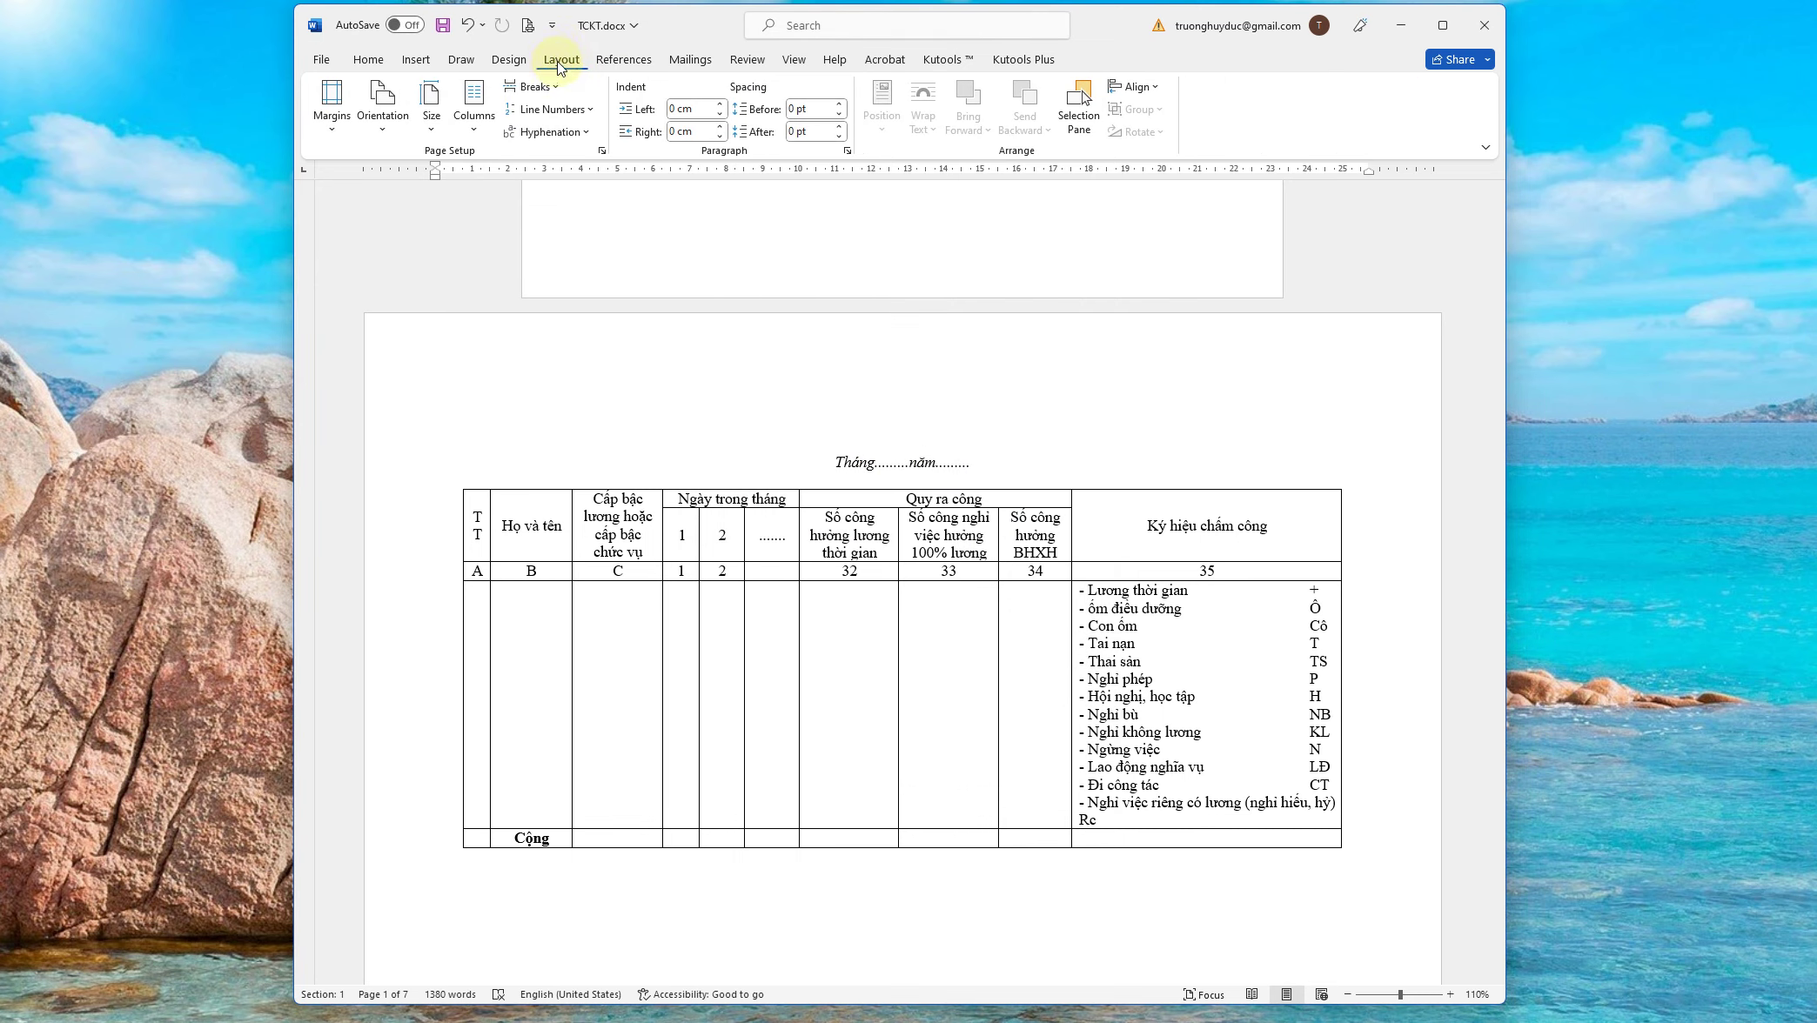
{"action": "left_click", "coordinate": [601, 150]}
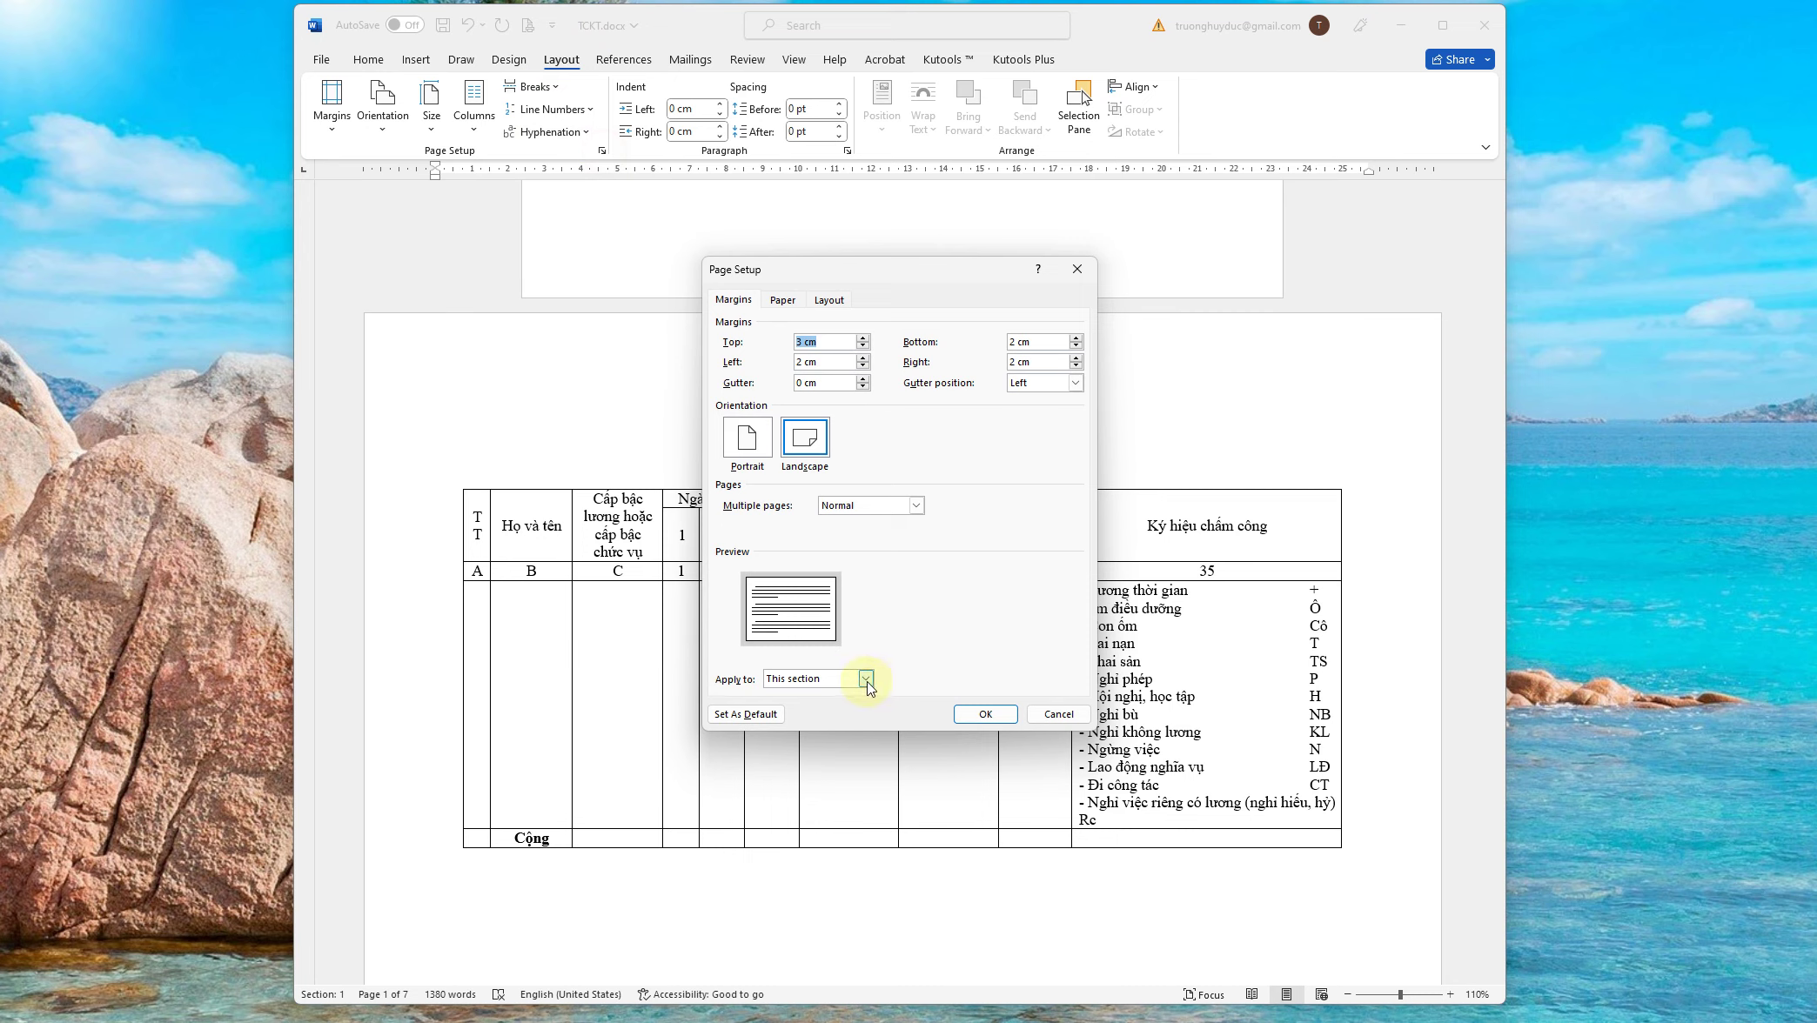
{"action": "left_click", "coordinate": [866, 679]}
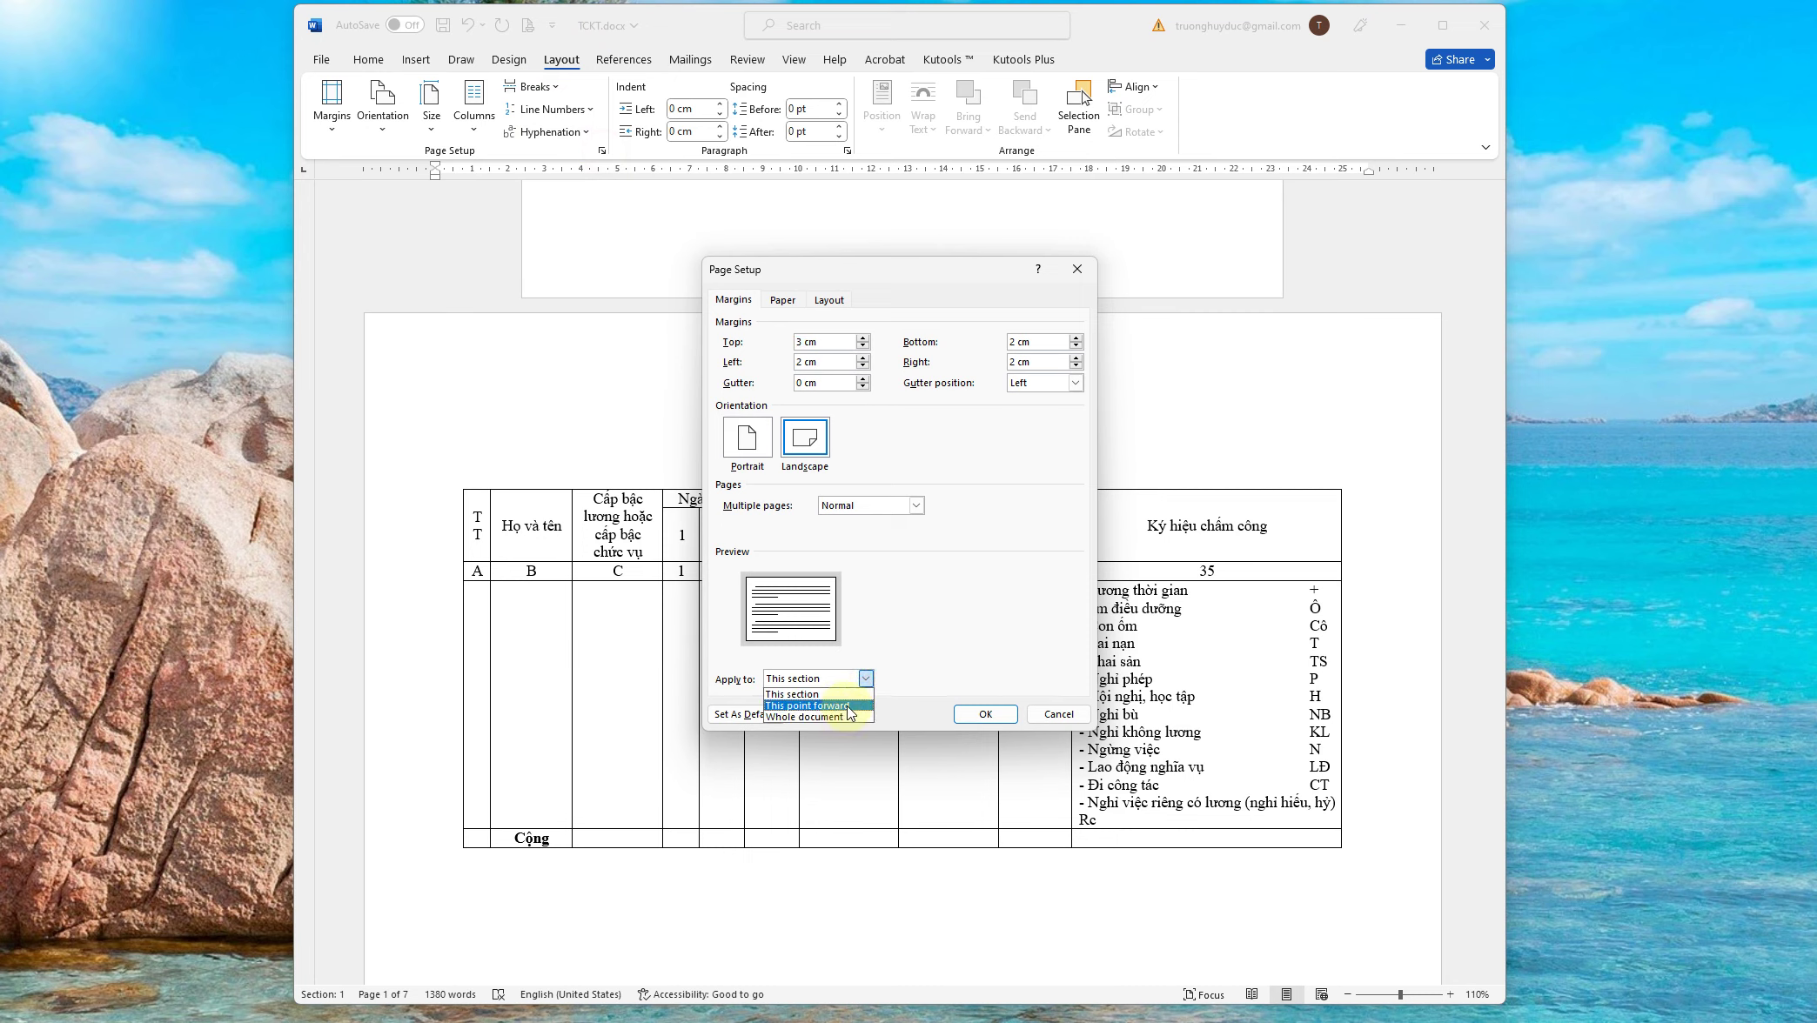
{"action": "left_click", "coordinate": [849, 706]}
{"action": "left_click", "coordinate": [868, 678]}
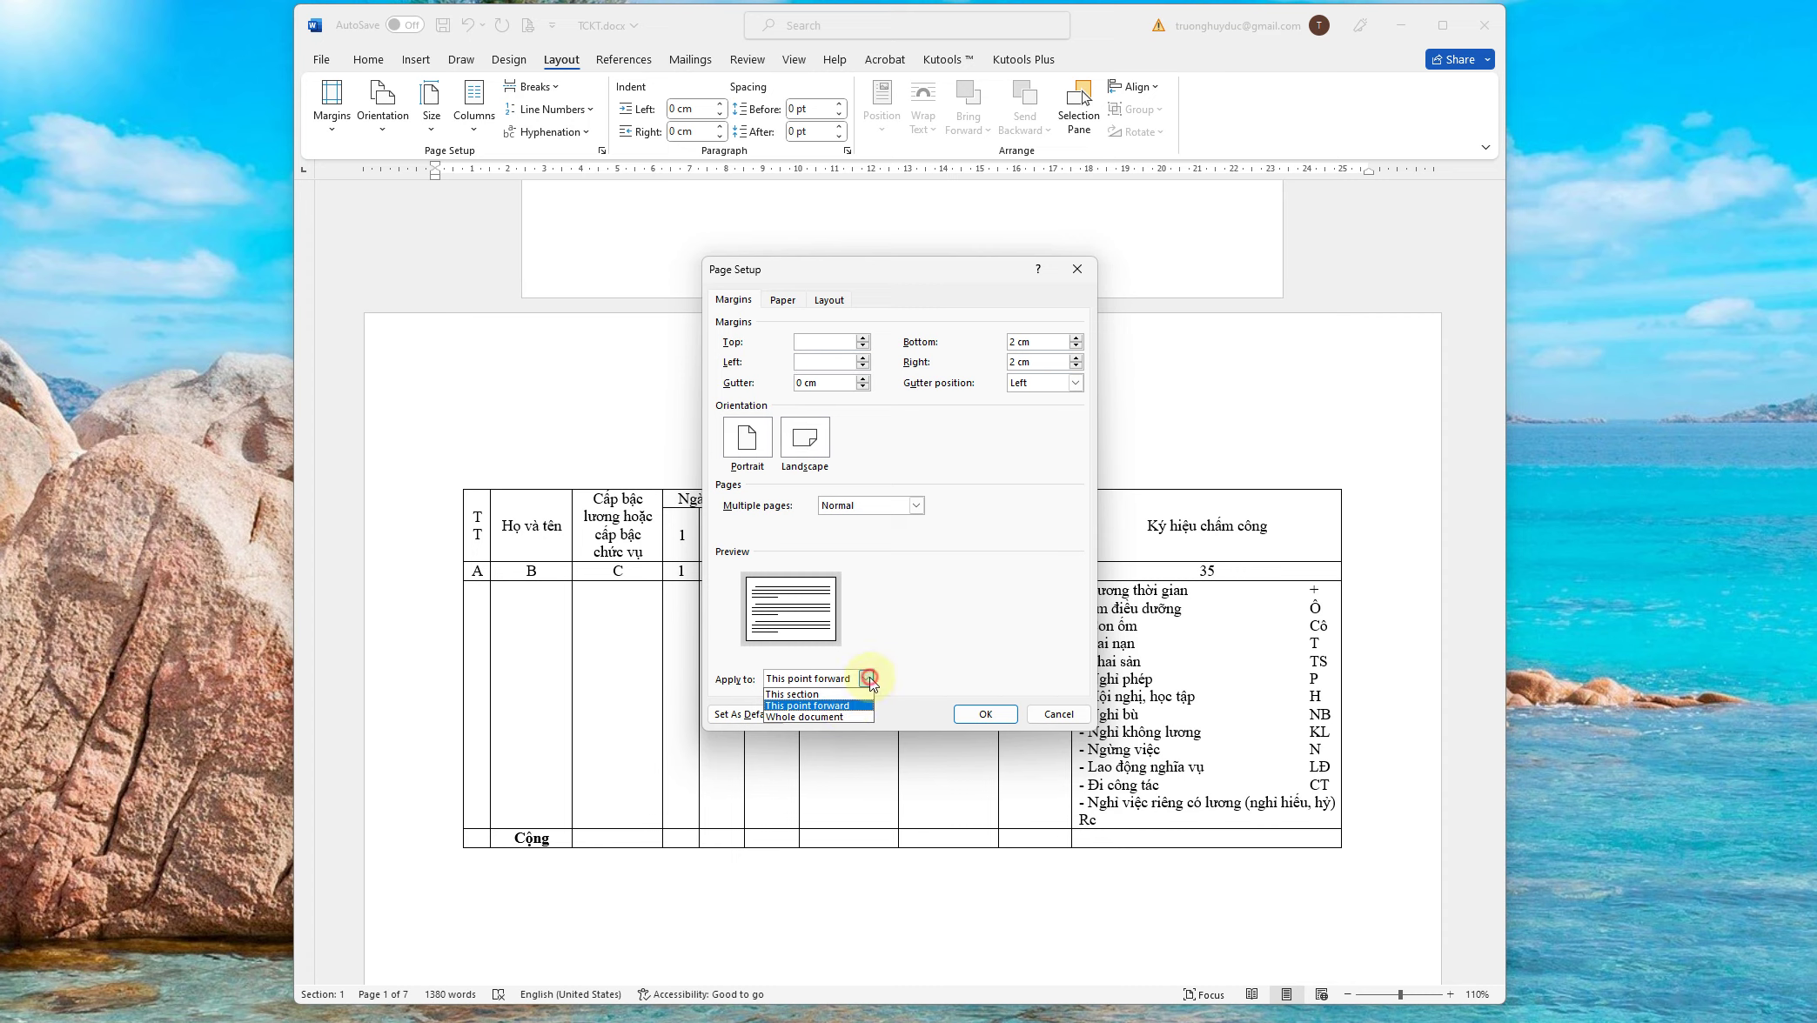
{"action": "key", "text": "Up"}
{"action": "key", "text": "Return"}
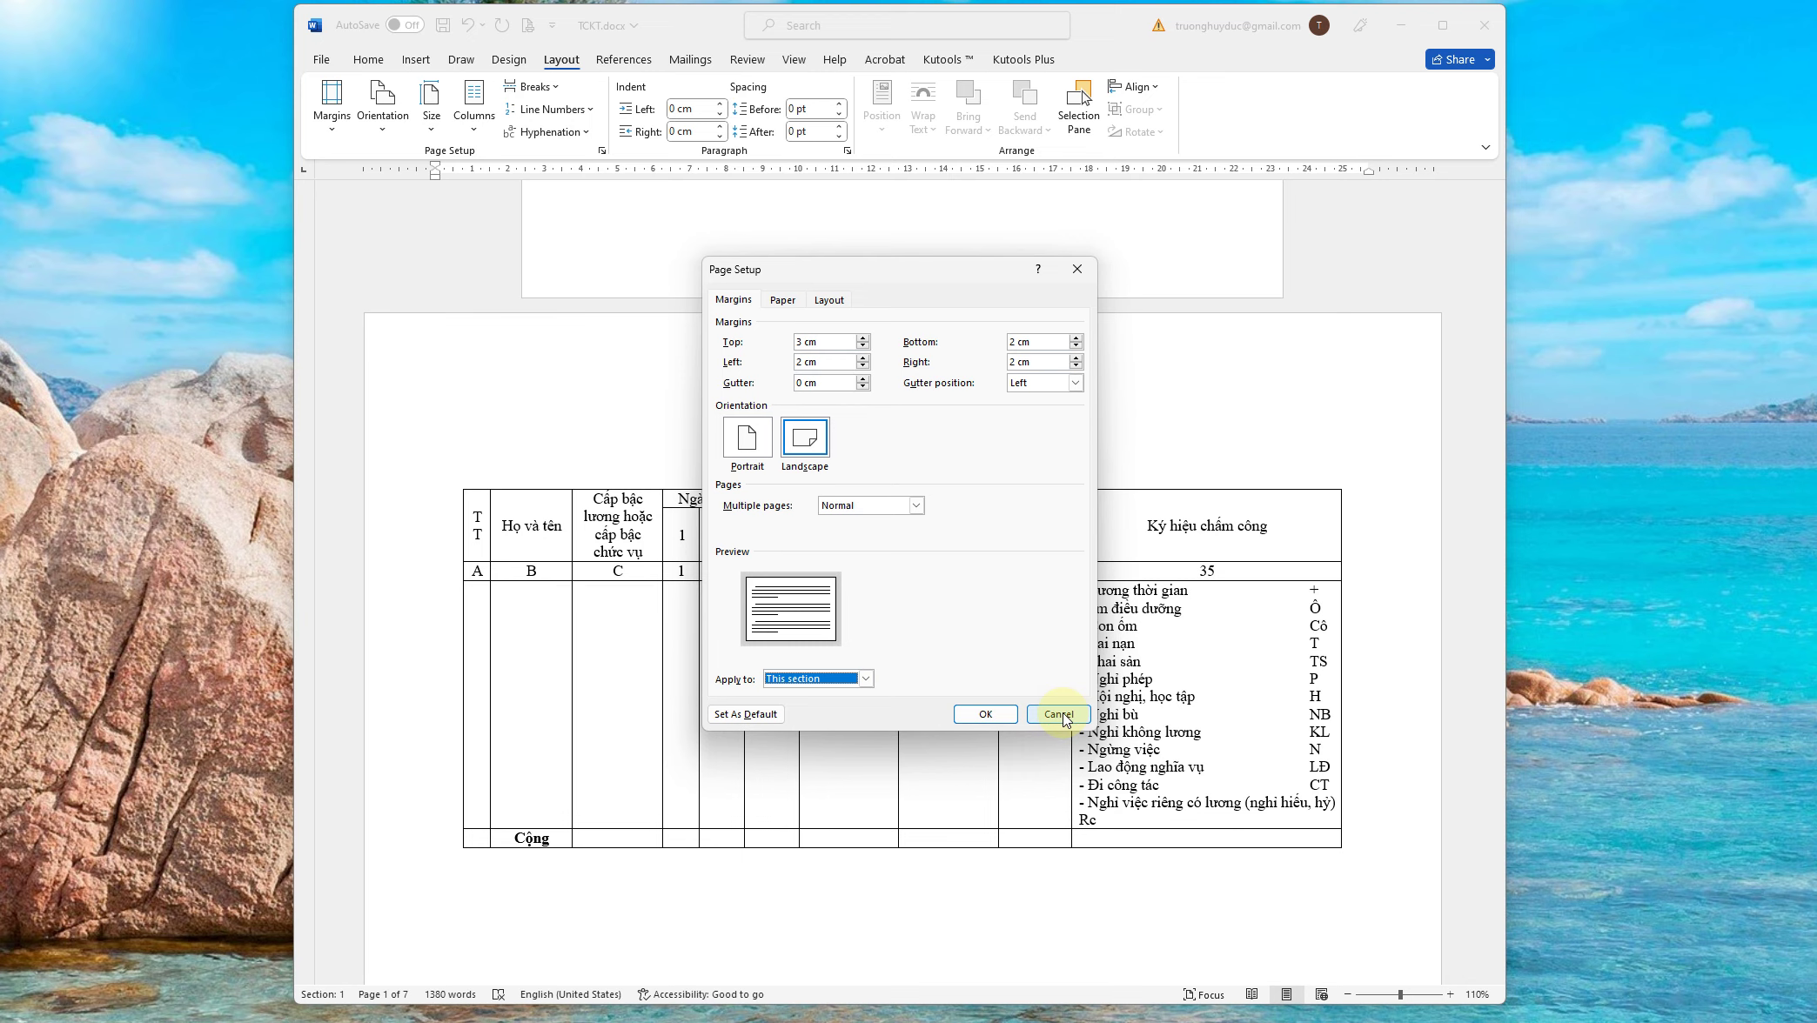
{"action": "left_click", "coordinate": [1059, 714]}
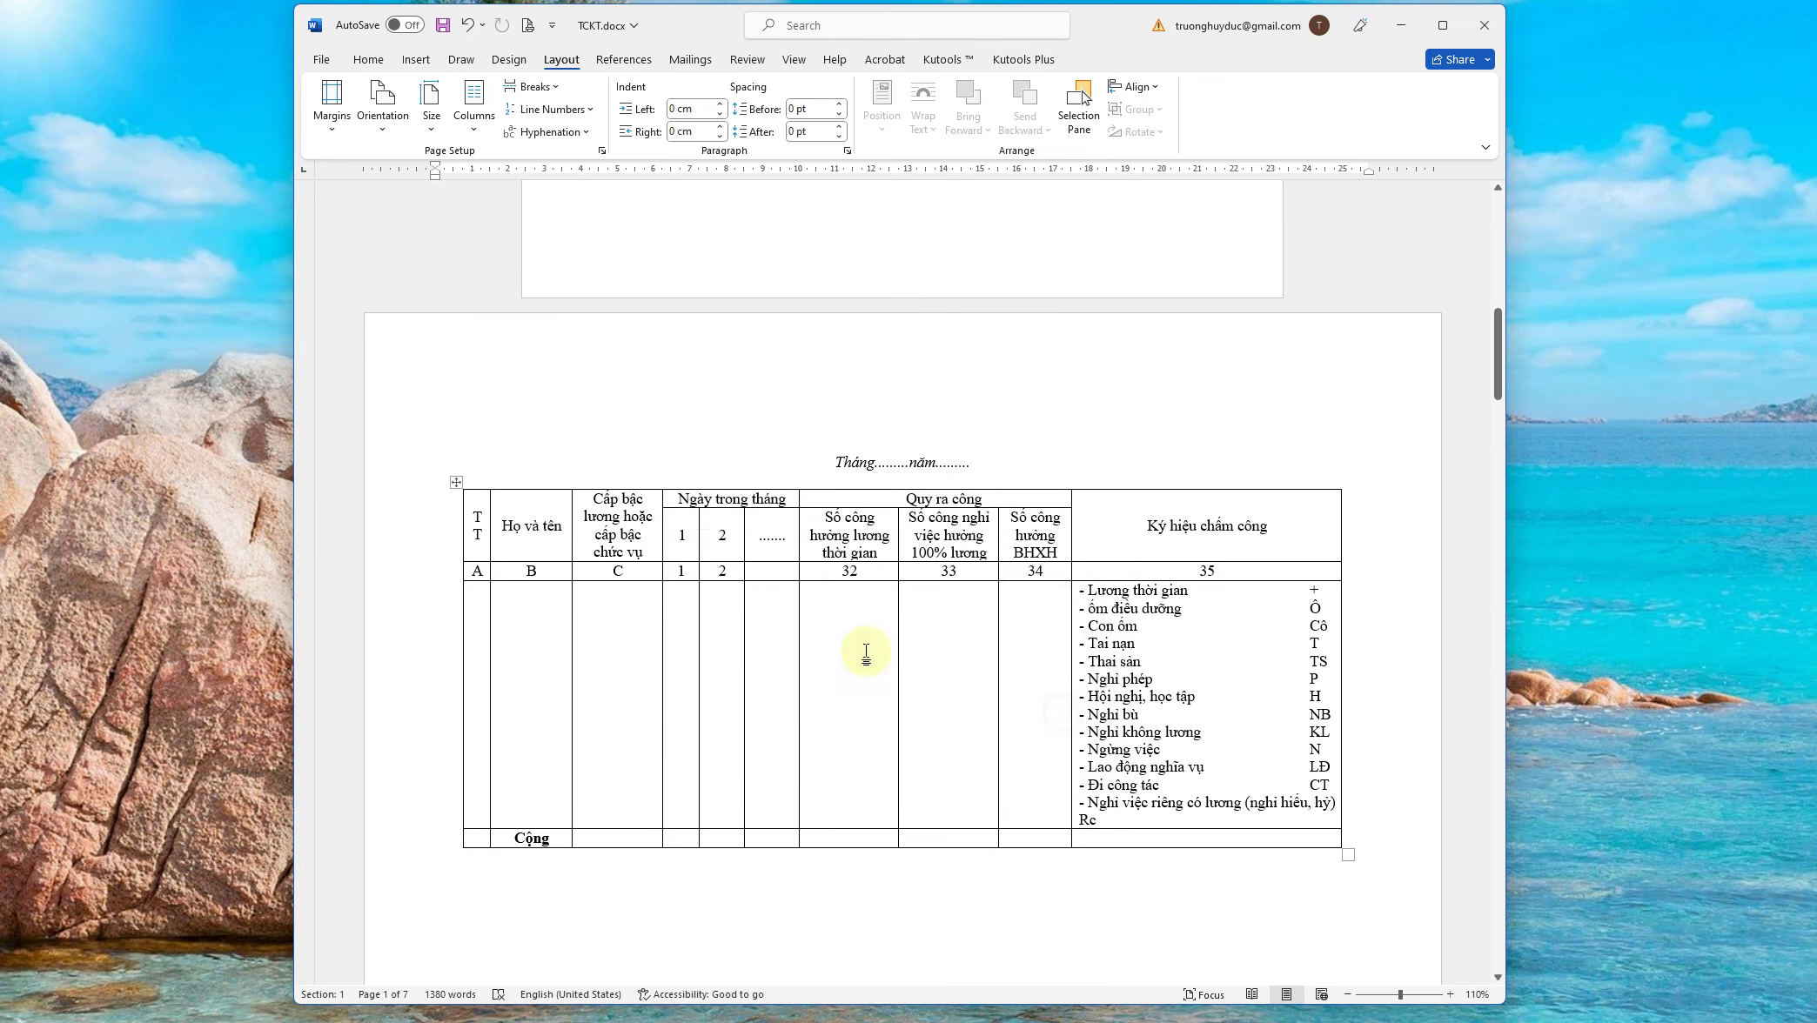
Select the entire BIÊN BẢN KIỂM KÊ VẬT TƯ, CÔNG CỤ inventory form
{"action": "scroll", "coordinate": [865, 649], "scroll_direction": "down", "scroll_amount": 5}
{"action": "scroll", "coordinate": [876, 665], "scroll_direction": "down", "scroll_amount": 5}
{"action": "scroll", "coordinate": [883, 675], "scroll_direction": "down", "scroll_amount": 1}
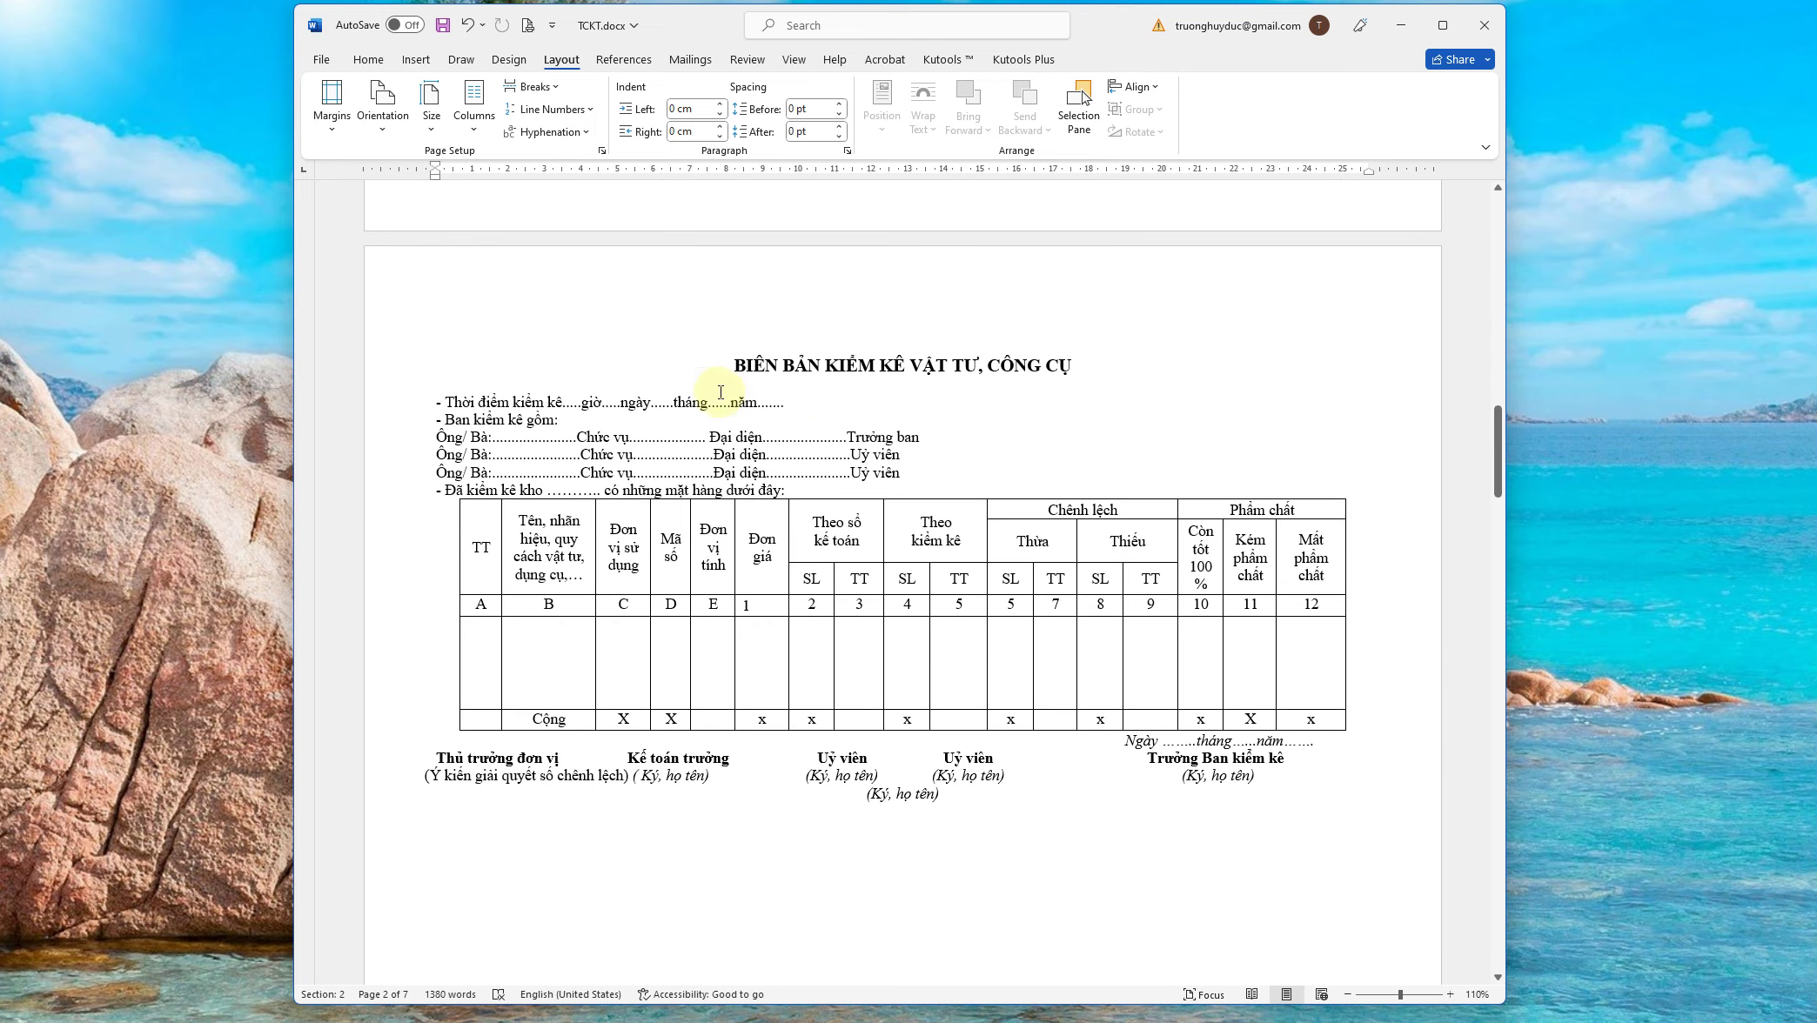
{"action": "left_click_drag", "start_coordinate": [716, 364], "coordinate": [1330, 749]}
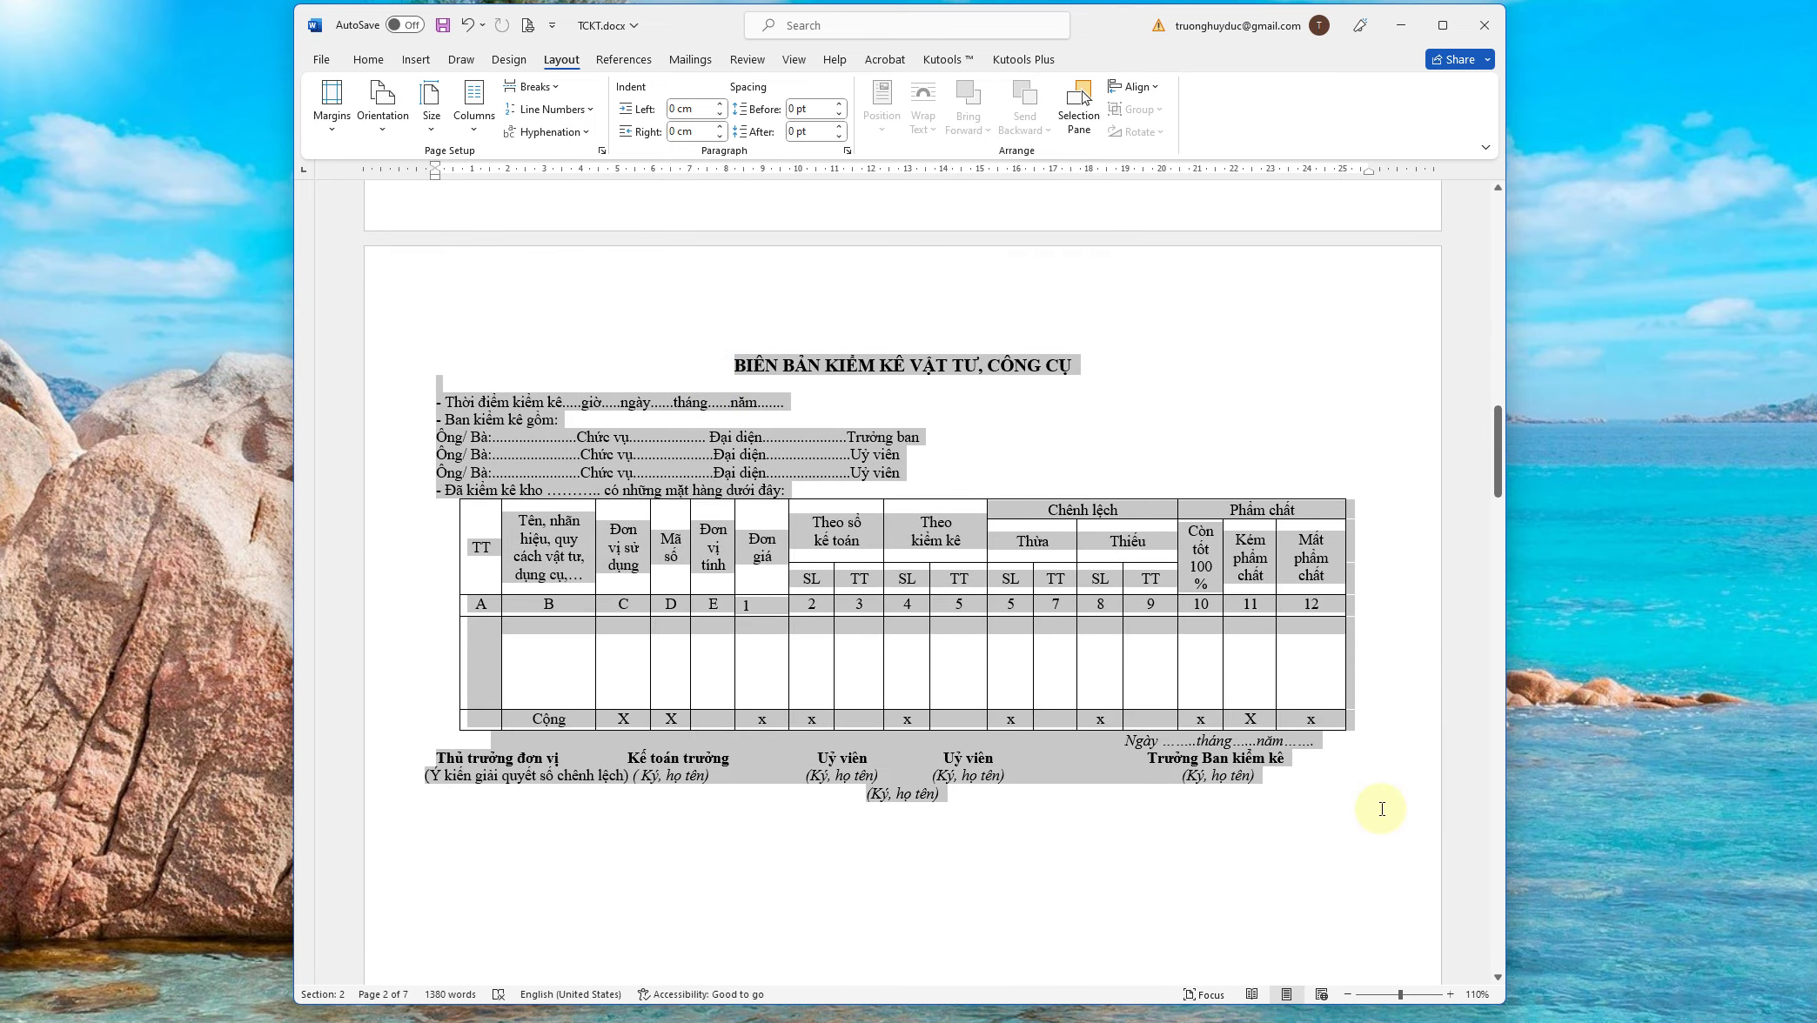
In Page Setup for the selected form, set Apply to: Selected text
{"action": "left_click", "coordinate": [601, 152]}
{"action": "left_click", "coordinate": [860, 680]}
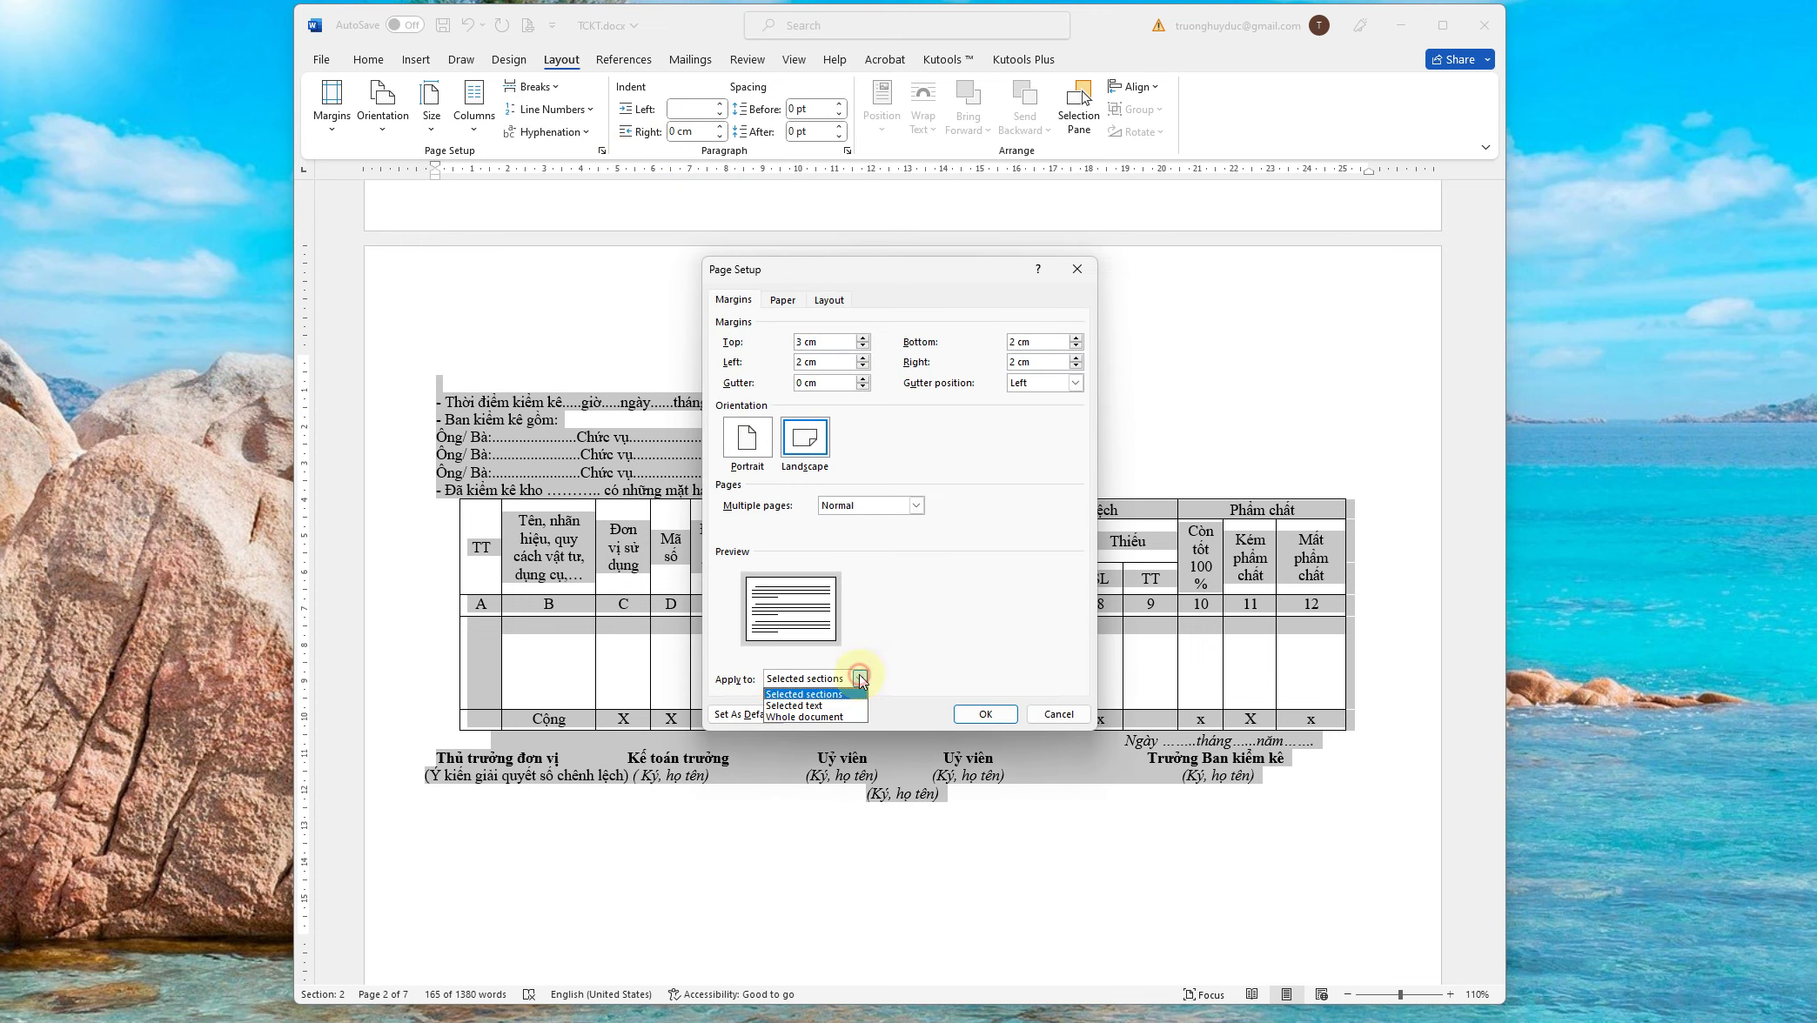
{"action": "left_click", "coordinate": [860, 706]}
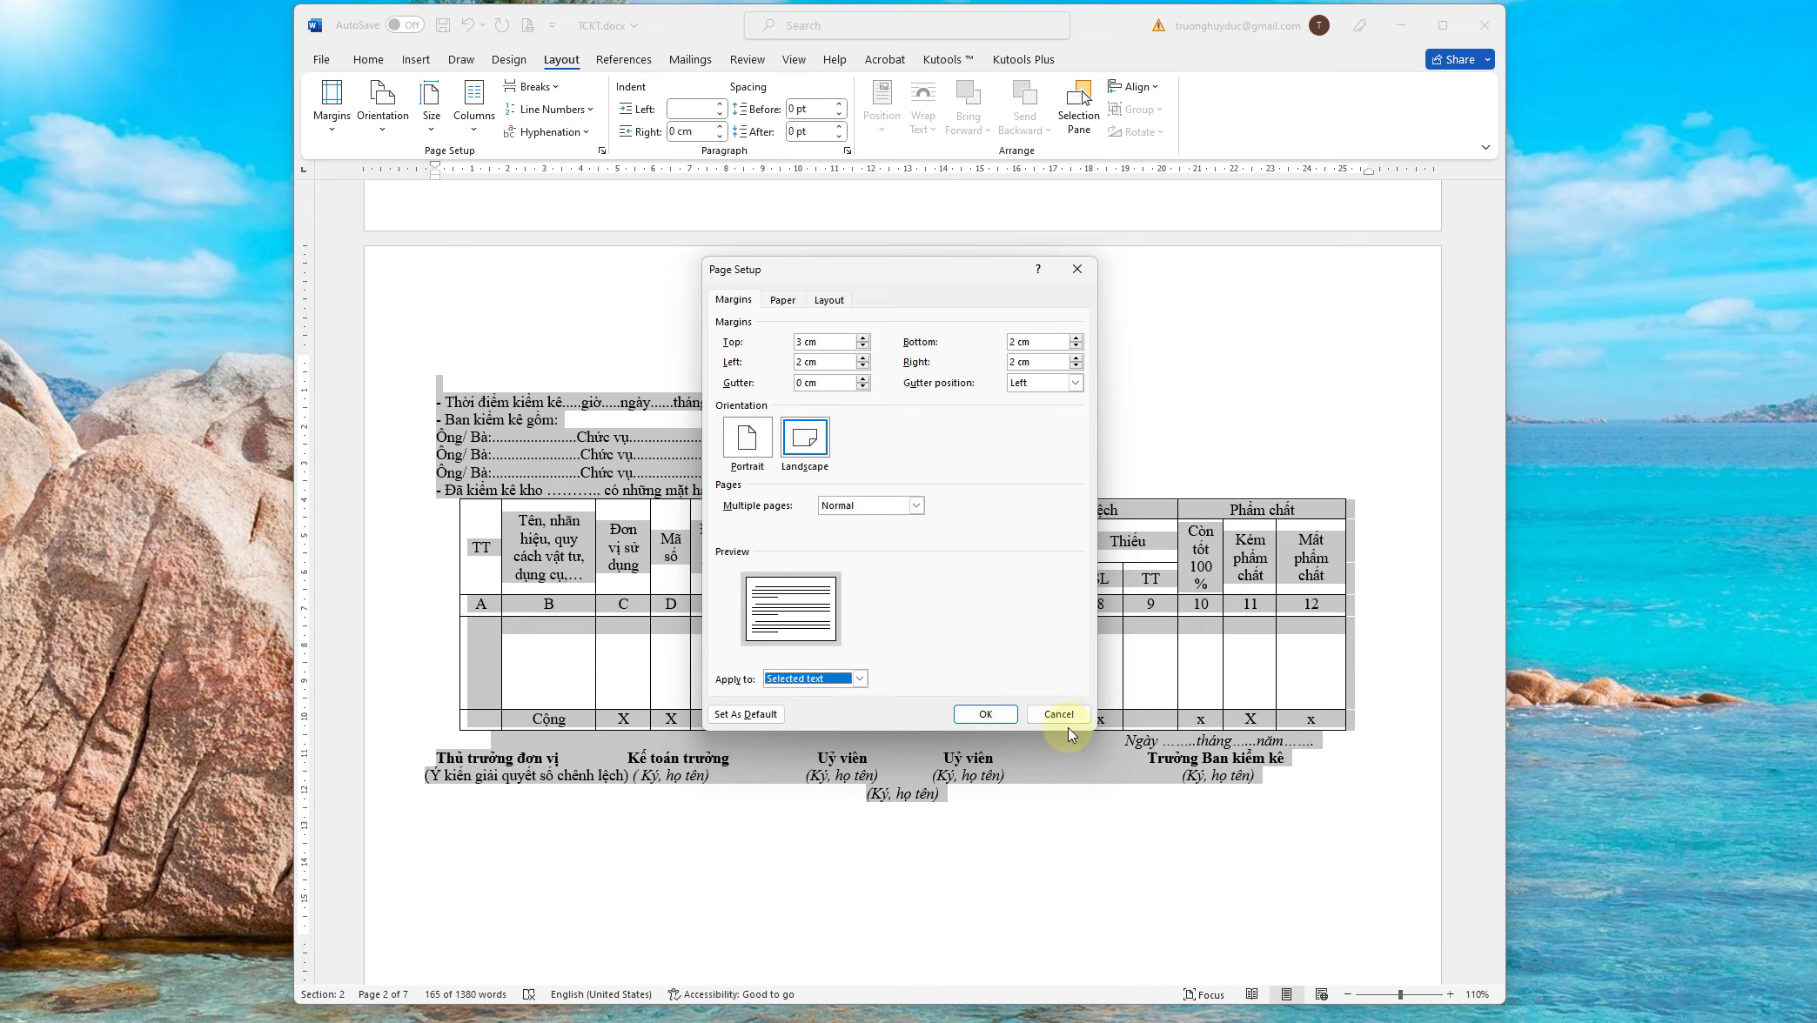
{"action": "left_click", "coordinate": [860, 678]}
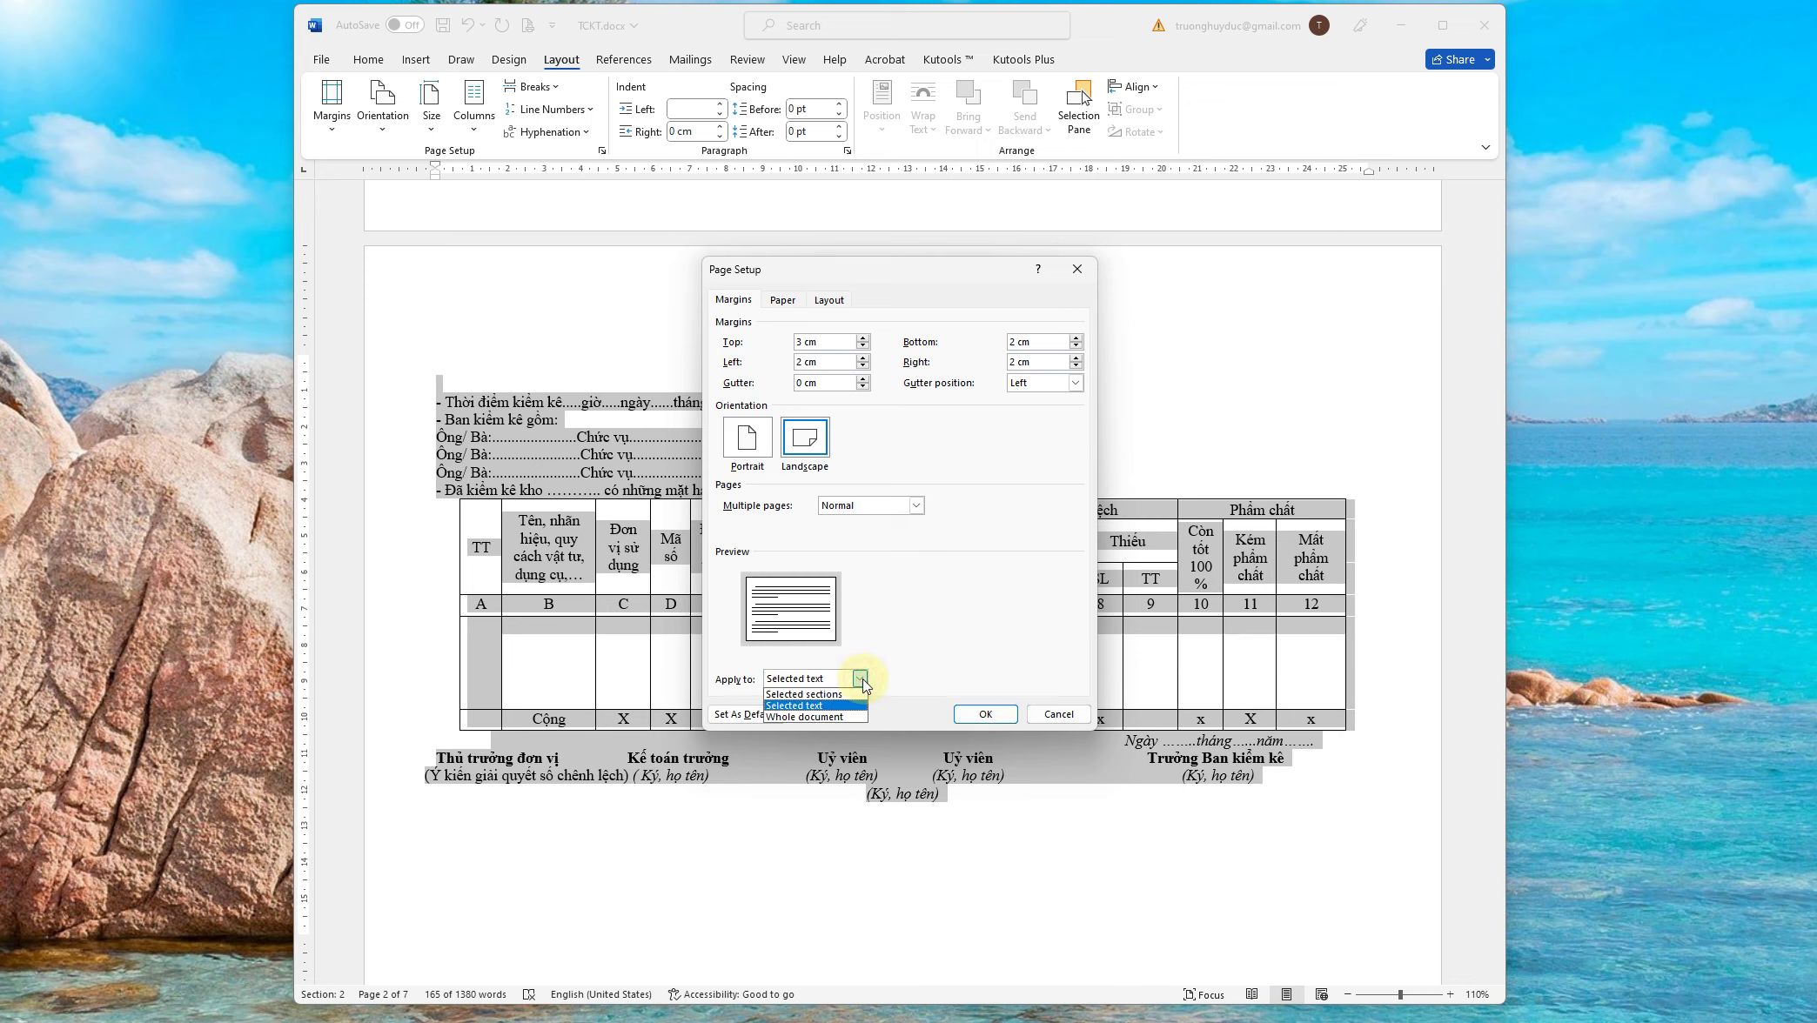